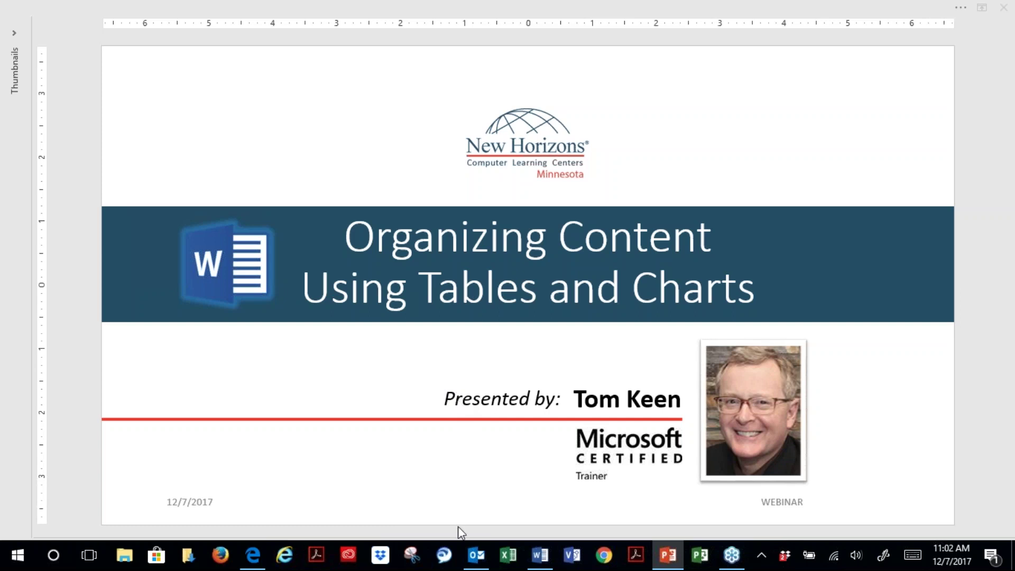
Step: Switch to the Word Inventory document and scroll through its product table
left_click(539, 556)
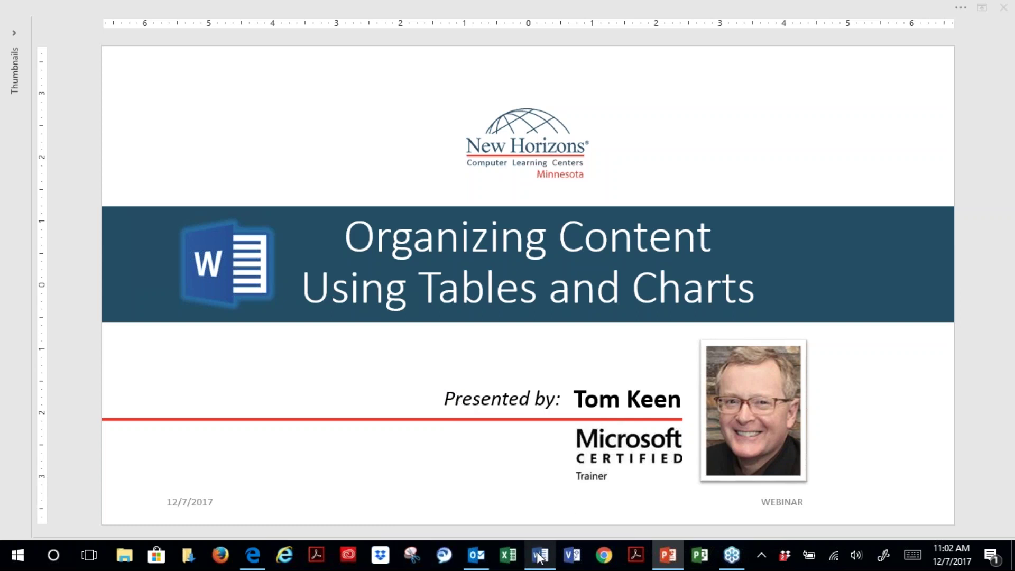
scroll(513, 417, "down", 1)
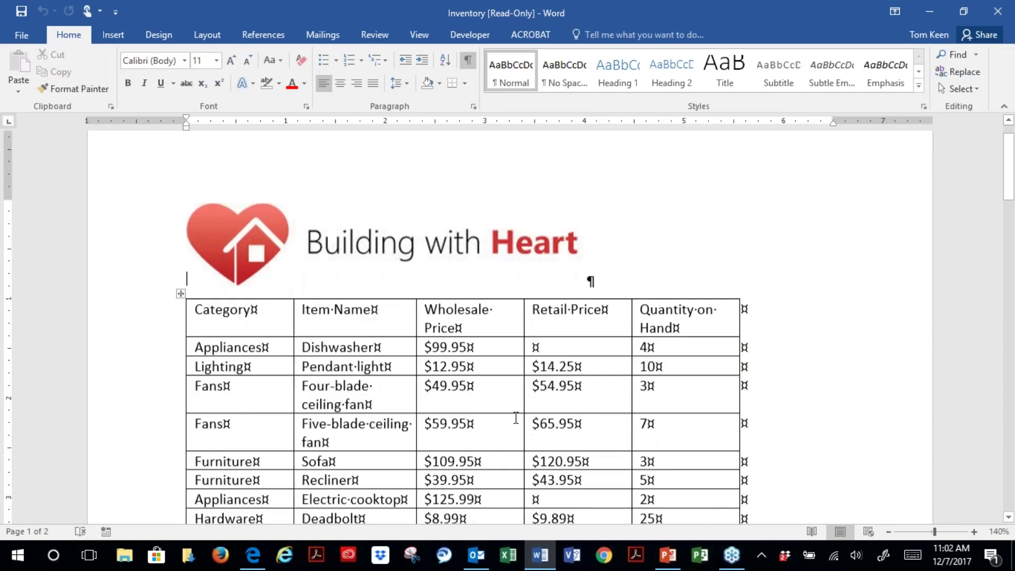
scroll(516, 417, "down", 1)
scroll(516, 417, "down", 1)
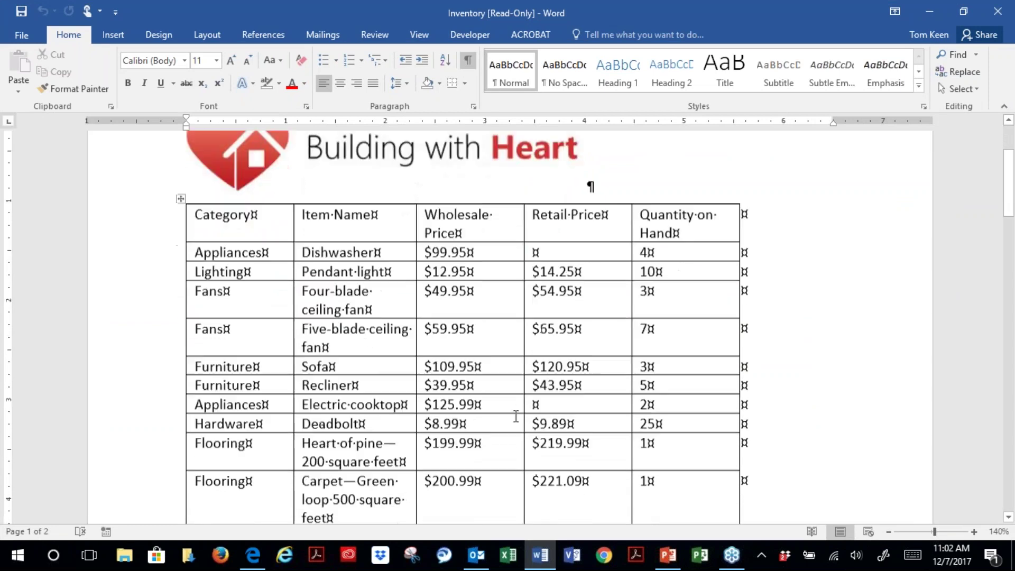
scroll(516, 418, "up", 1)
Step: From the Category cell, bring up the Insert Table dialog, then cancel it without inserting
left_click(252, 317)
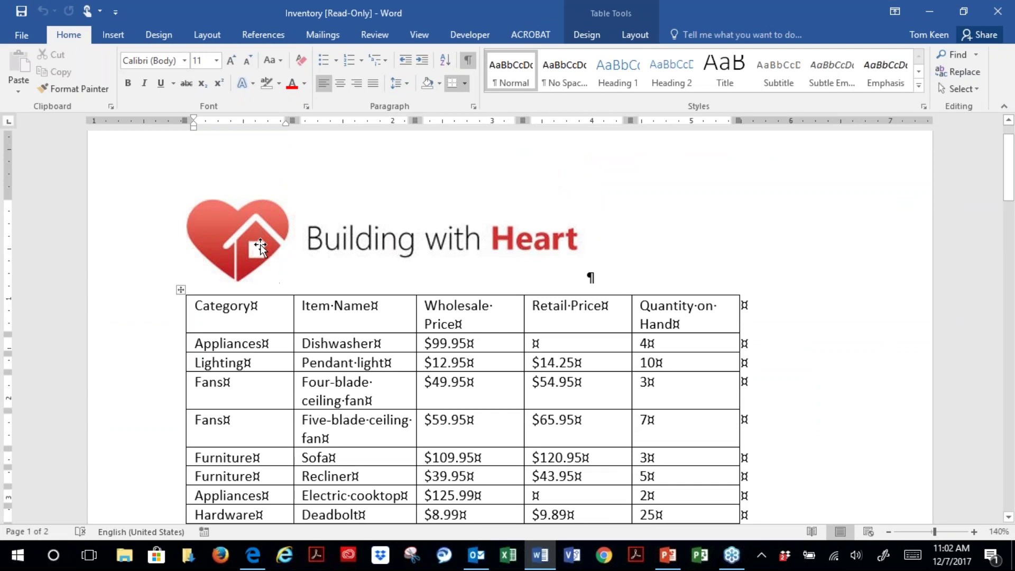
left_click(113, 34)
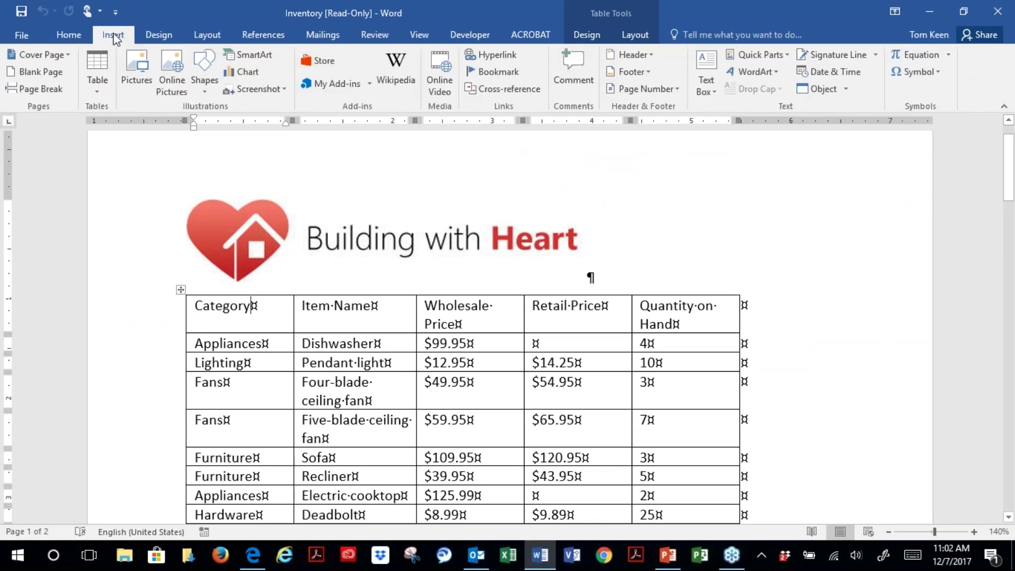
left_click(94, 84)
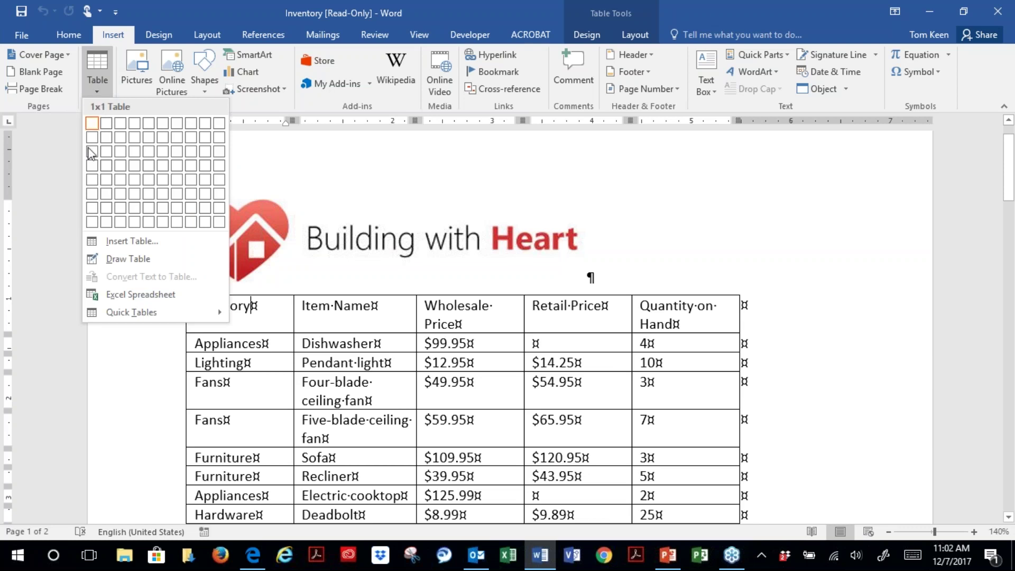
left_click(127, 313)
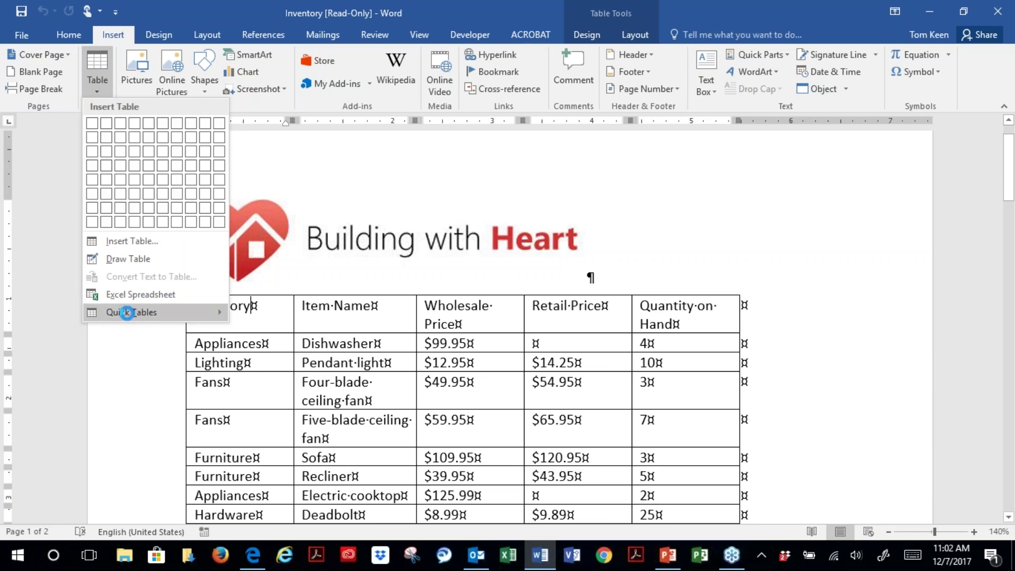
left_click(109, 239)
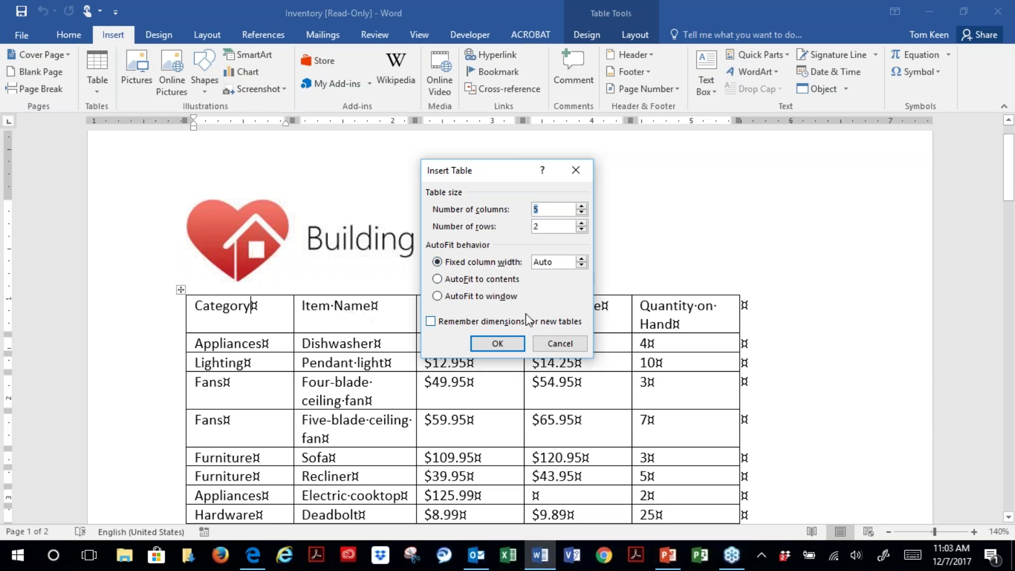
left_click(567, 344)
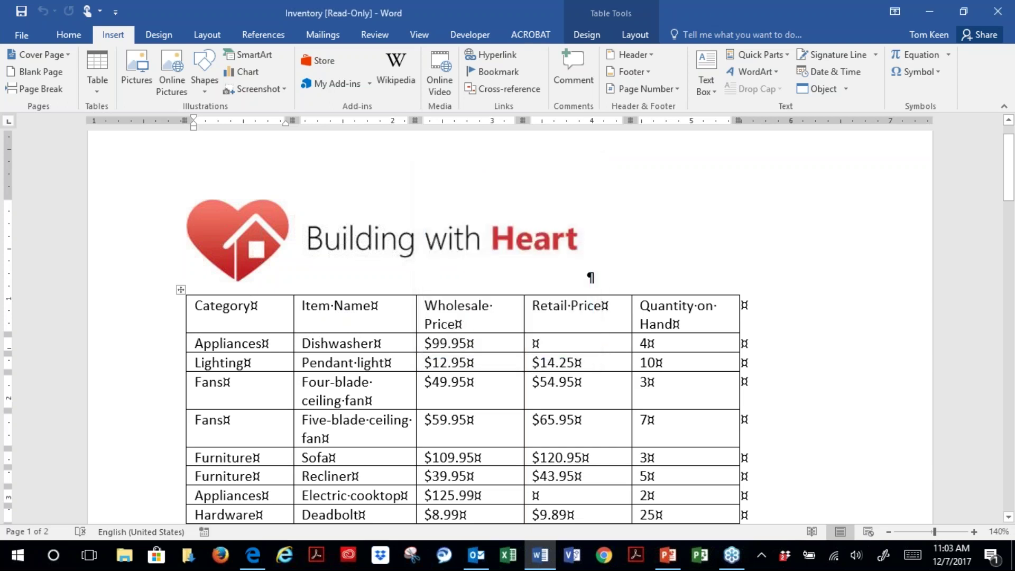
key("Tab")
key("Tab")
key("Tab")
key("Tab")
key("Tab")
key("Tab")
key("Tab")
key("Tab")
key("Tab")
key("Tab")
key("Tab")
key("Tab")
key("Tab")
key("Tab")
key("Tab")
key("Tab")
key("Tab")
key("Tab")
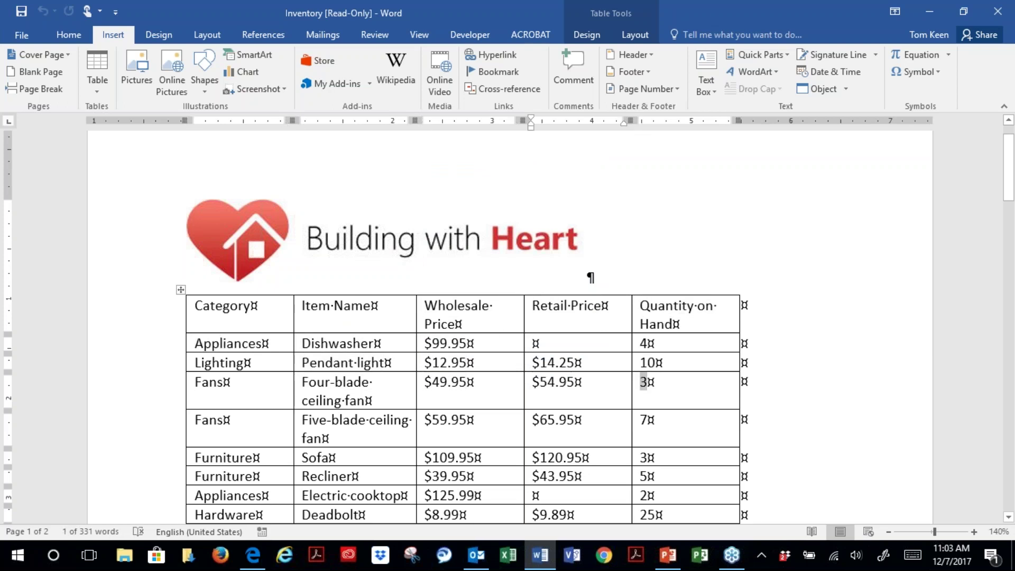
scroll(374, 340, "down", 3)
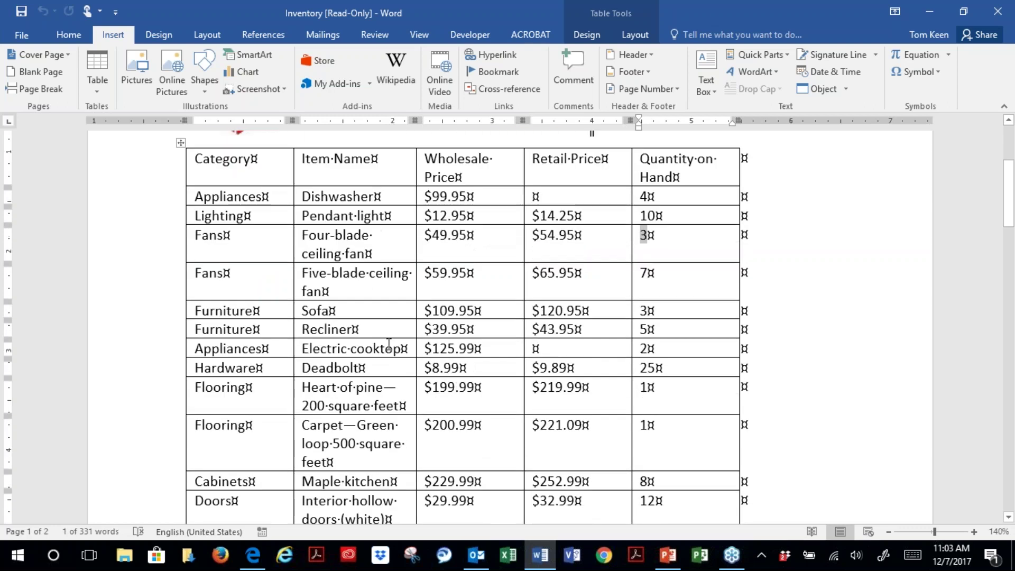
scroll(389, 343, "down", 4)
scroll(393, 347, "down", 3)
scroll(401, 350, "down", 3)
scroll(413, 352, "down", 1)
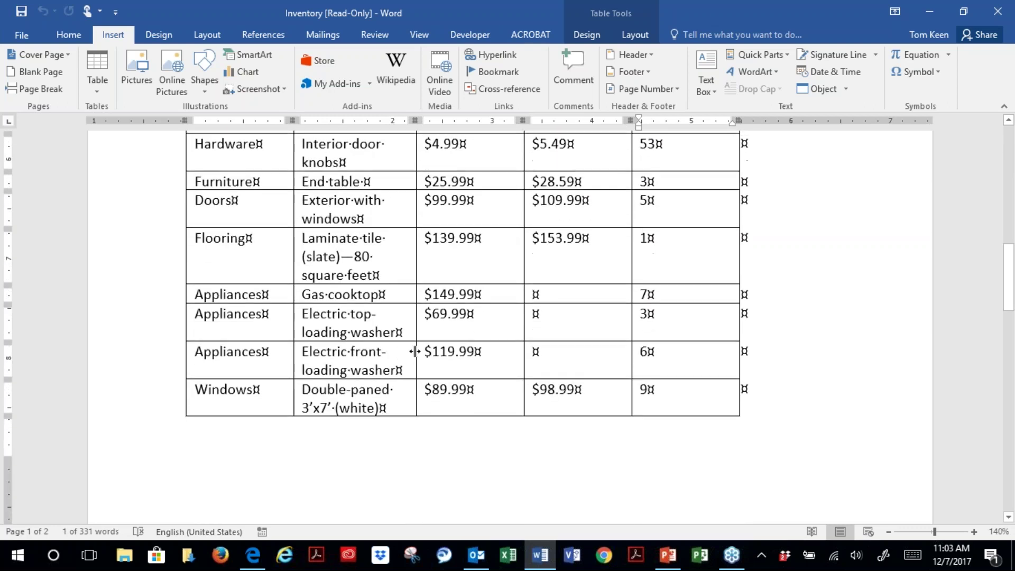
scroll(414, 351, "up", 7)
scroll(410, 353, "up", 4)
scroll(407, 352, "up", 2)
scroll(404, 352, "up", 5)
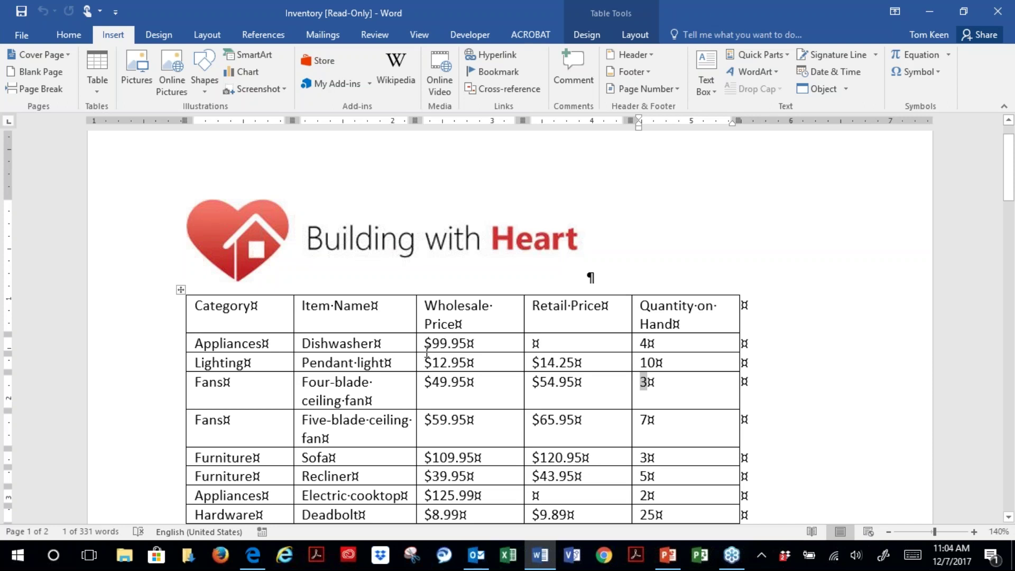
Step: Select the entire inventory table with its move handle and open Sort from Table Tools Layout
left_click(343, 311)
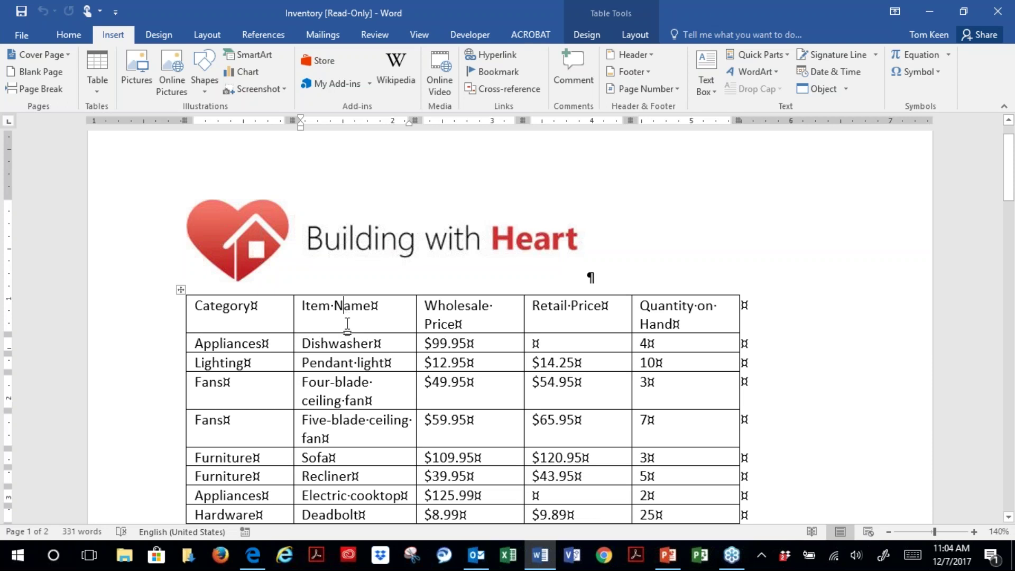
left_click(250, 313)
left_click(180, 291)
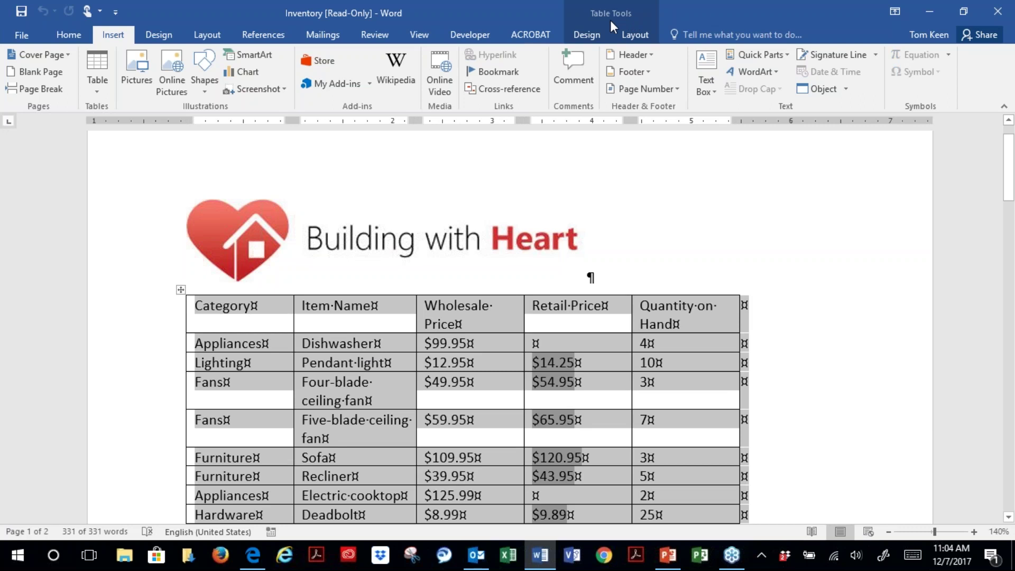
left_click(600, 36)
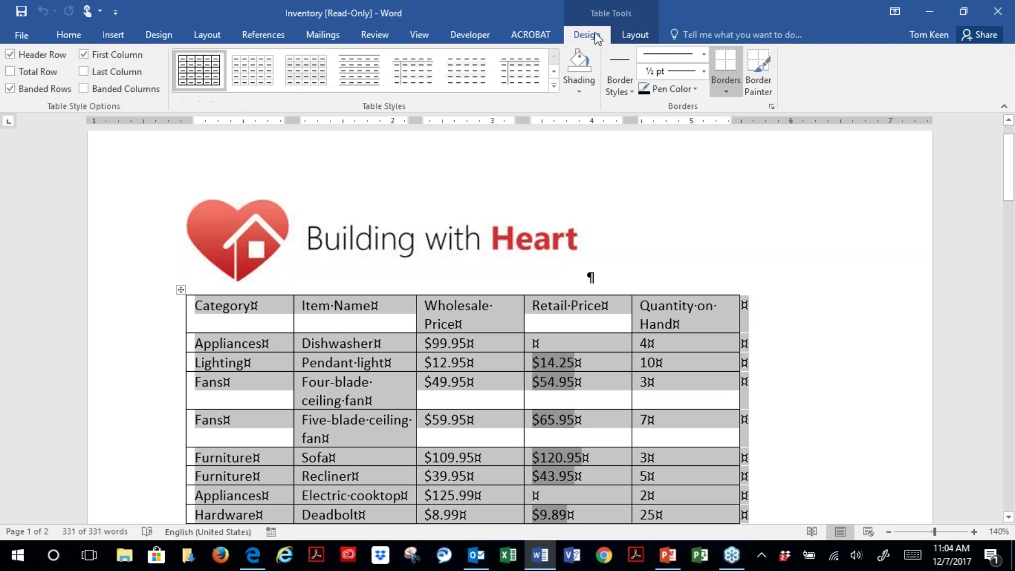
left_click(630, 37)
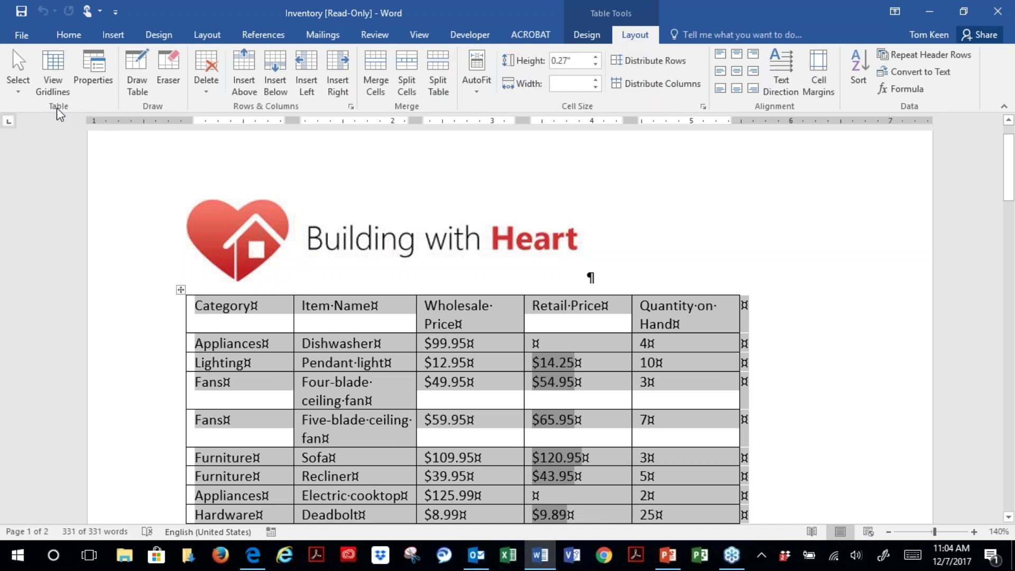
left_click(19, 93)
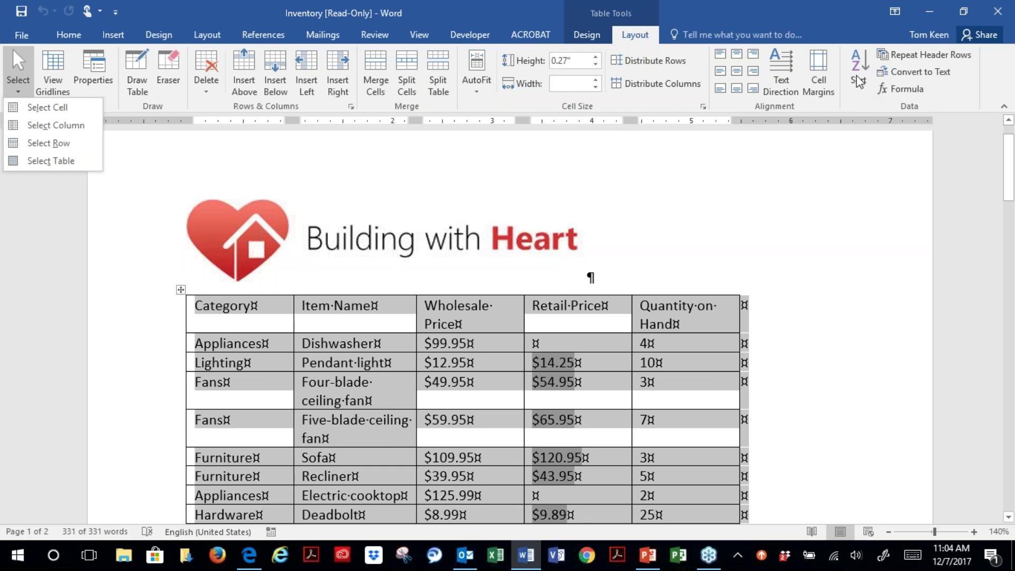
left_click(859, 79)
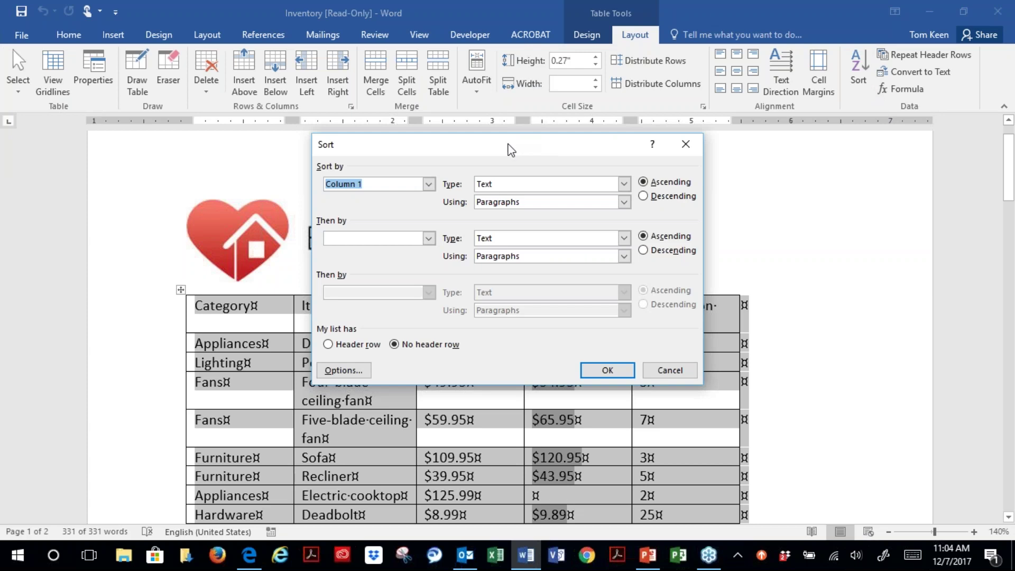
Step: In the Sort dialog, mark a header row and sort by Category as Text, ascending, by Paragraphs
left_click_drag(509, 146, 751, 94)
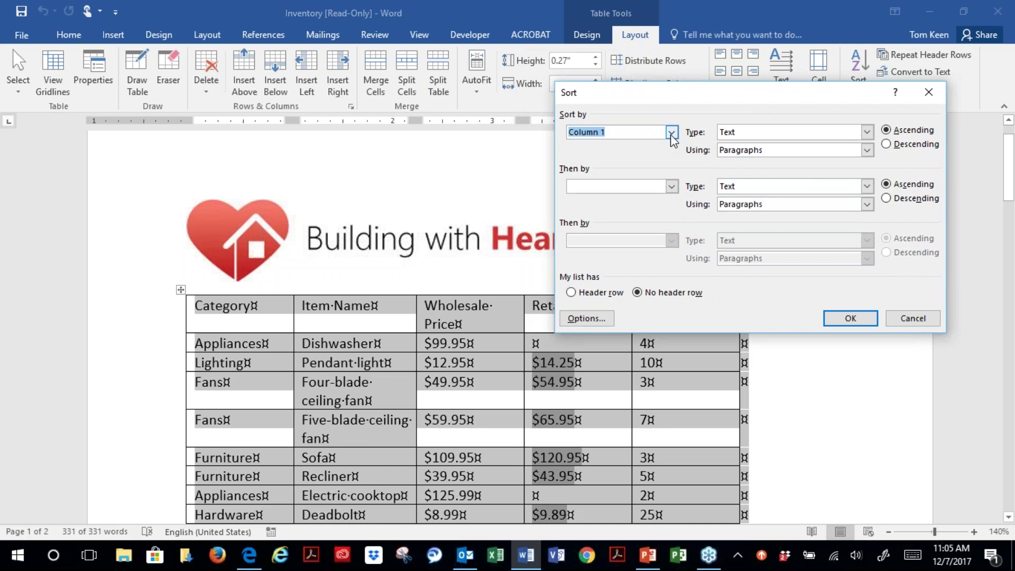
left_click(672, 132)
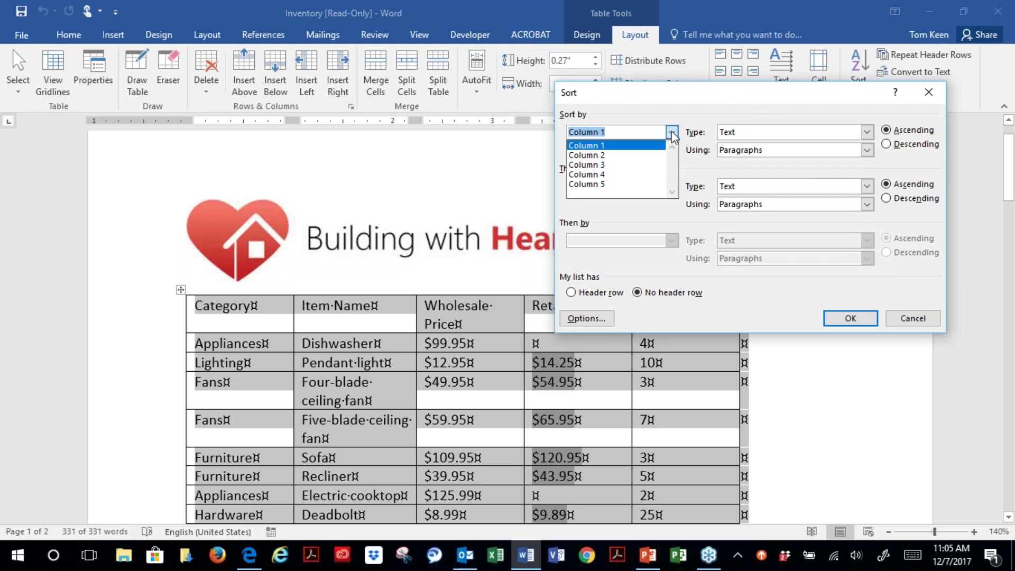
left_click(672, 133)
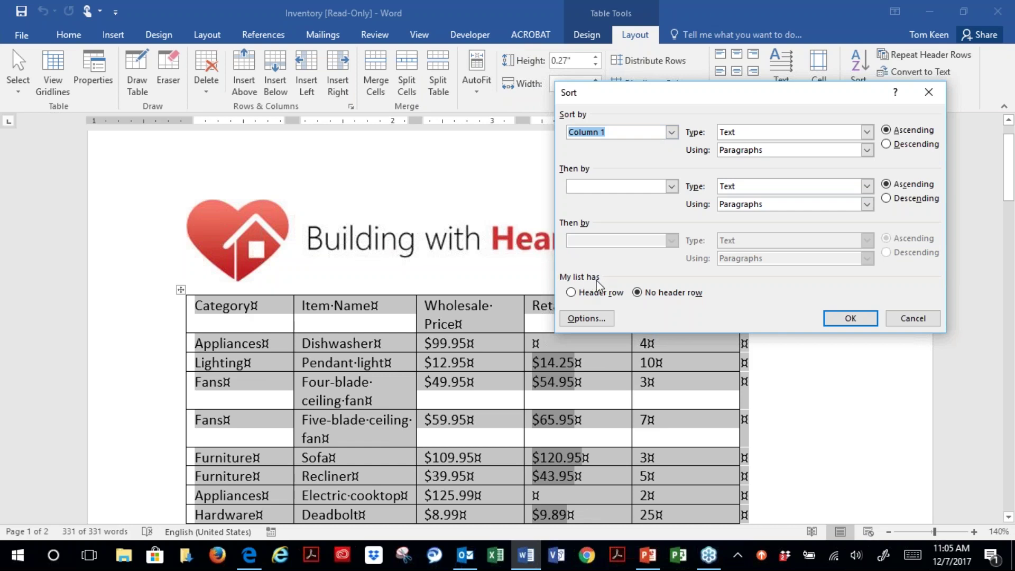
left_click(571, 293)
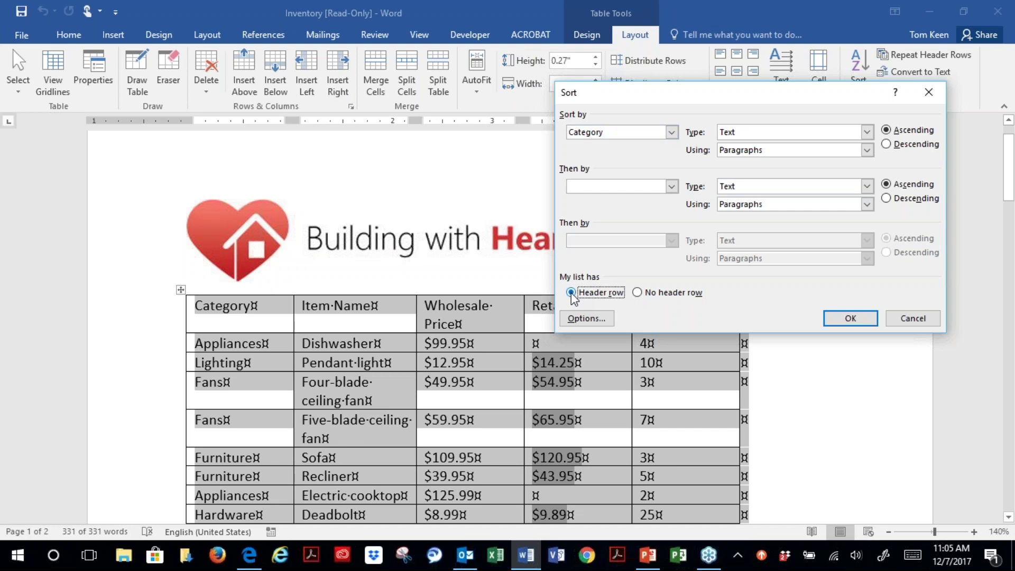
left_click(672, 133)
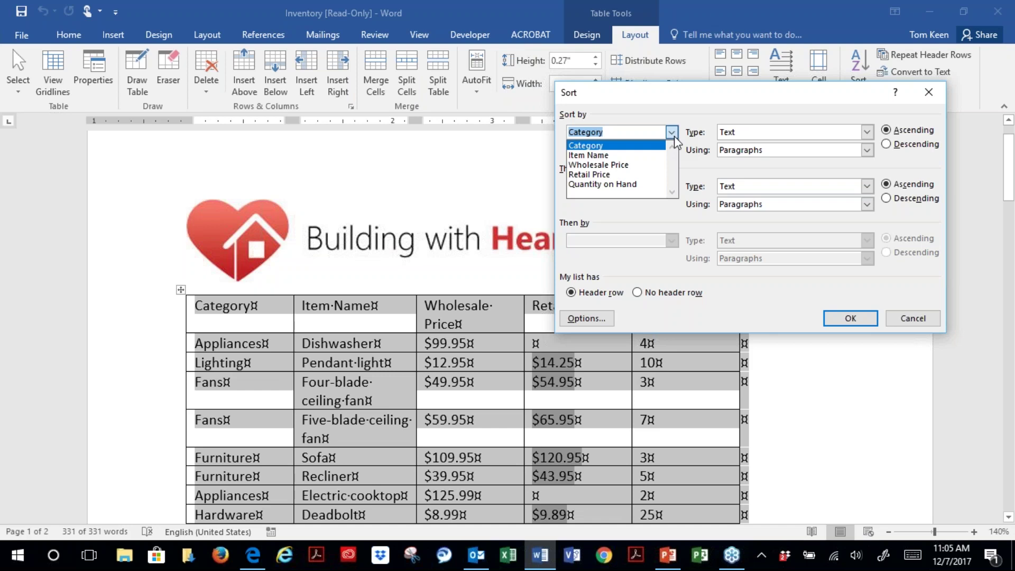
left_click(689, 96)
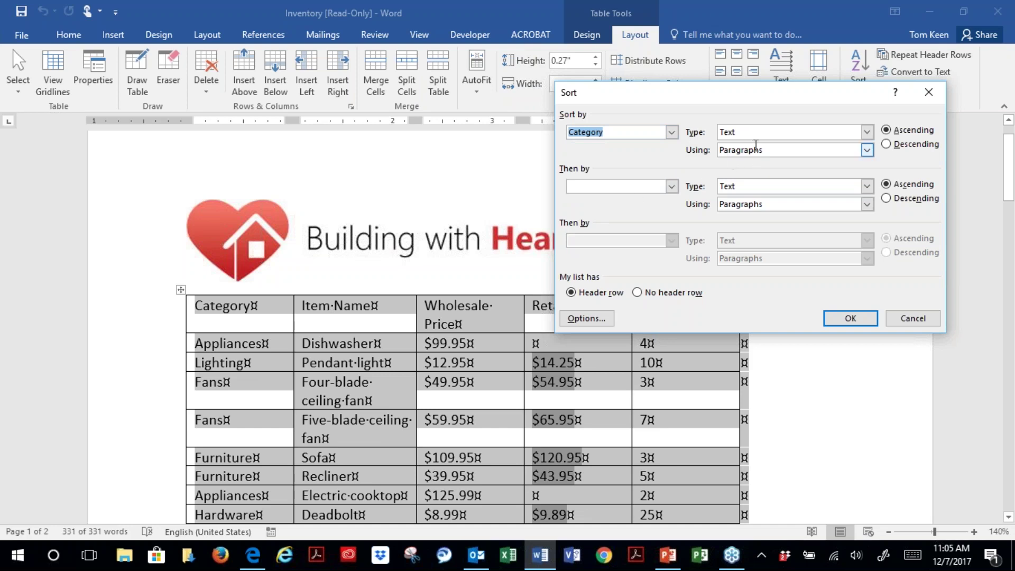
left_click(868, 132)
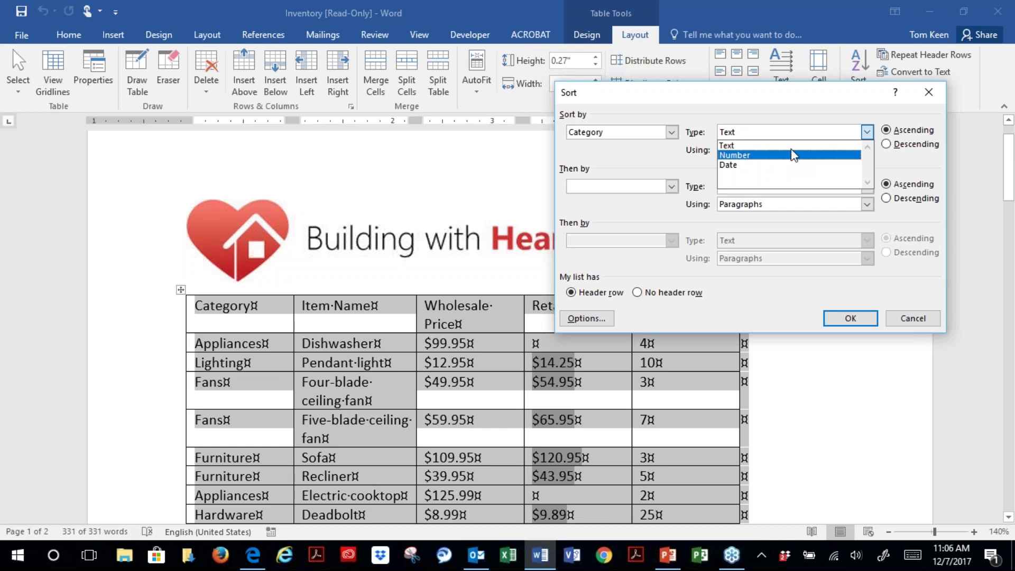
left_click(782, 128)
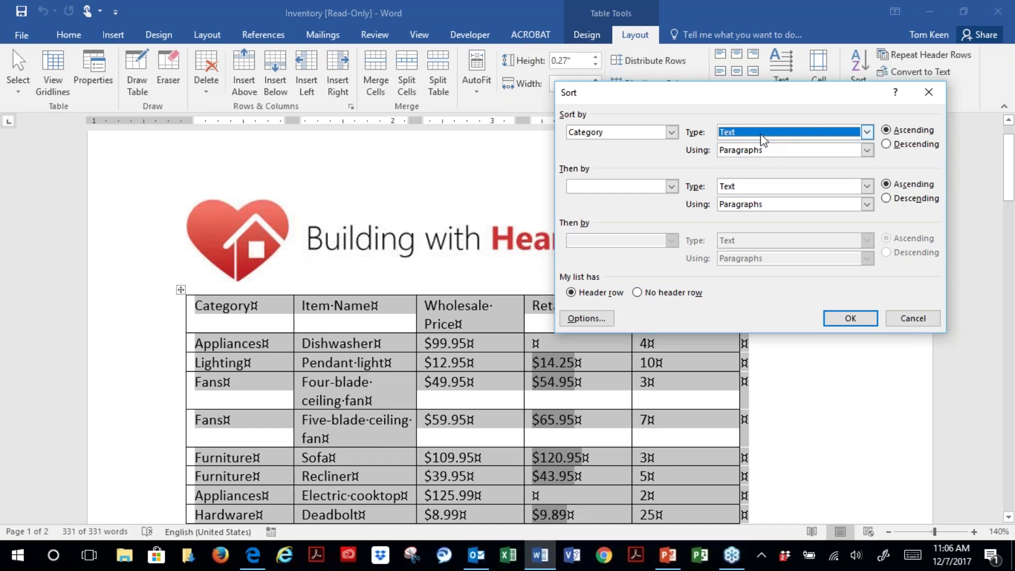
left_click(772, 150)
Step: Add Item Name as the Then by sort key and apply the sort
left_click(799, 150)
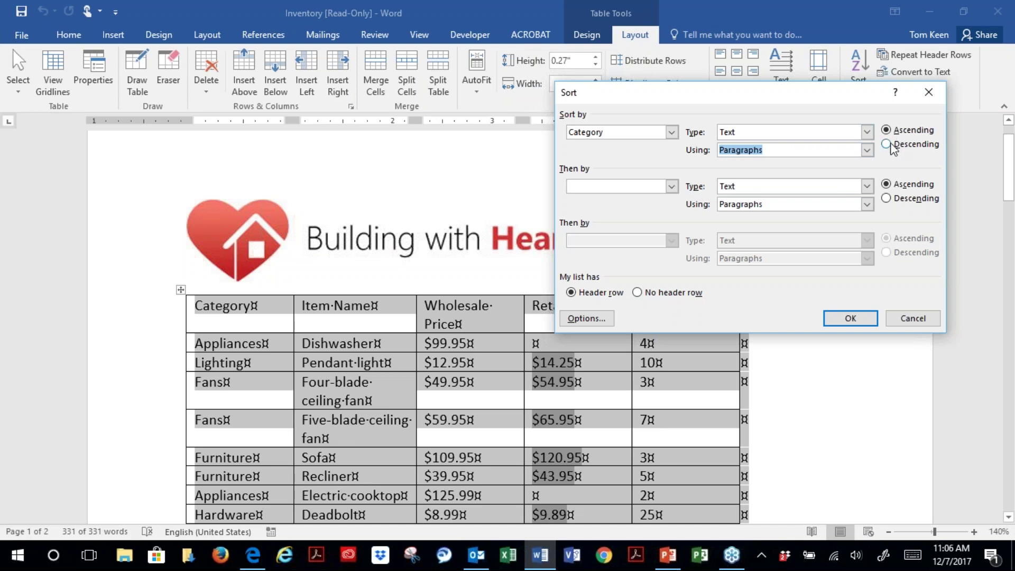
left_click(671, 186)
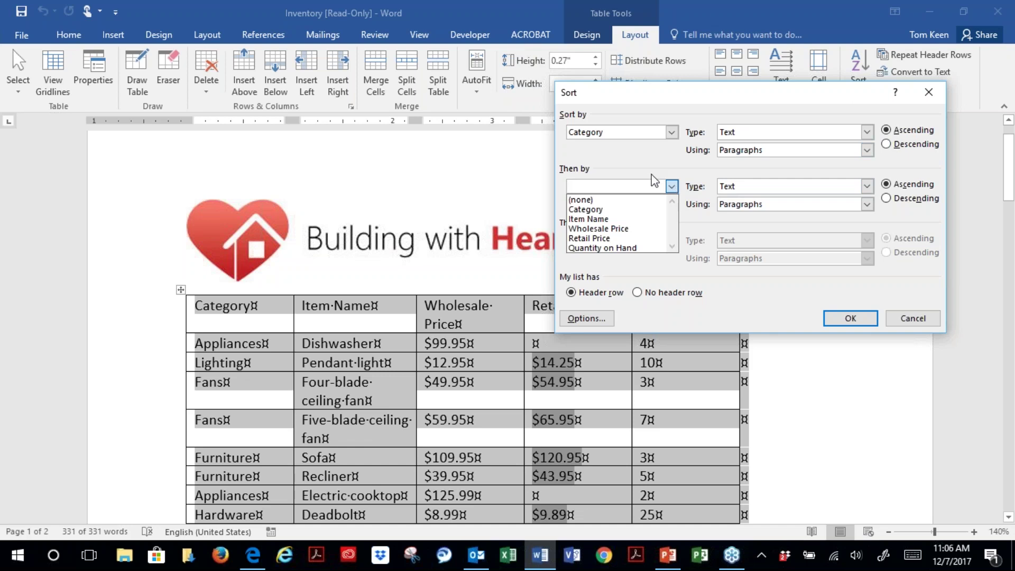
left_click(624, 215)
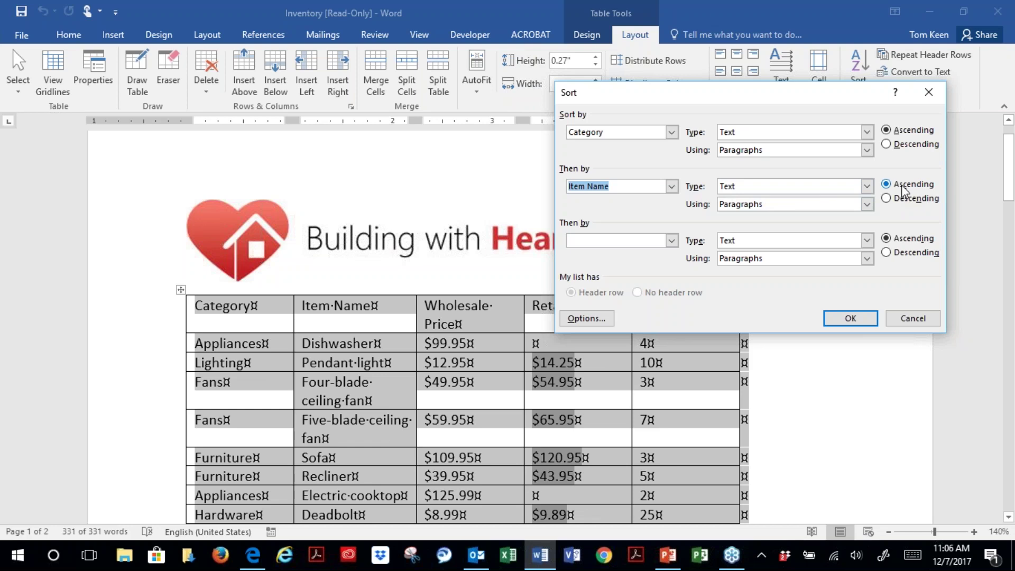
left_click(851, 318)
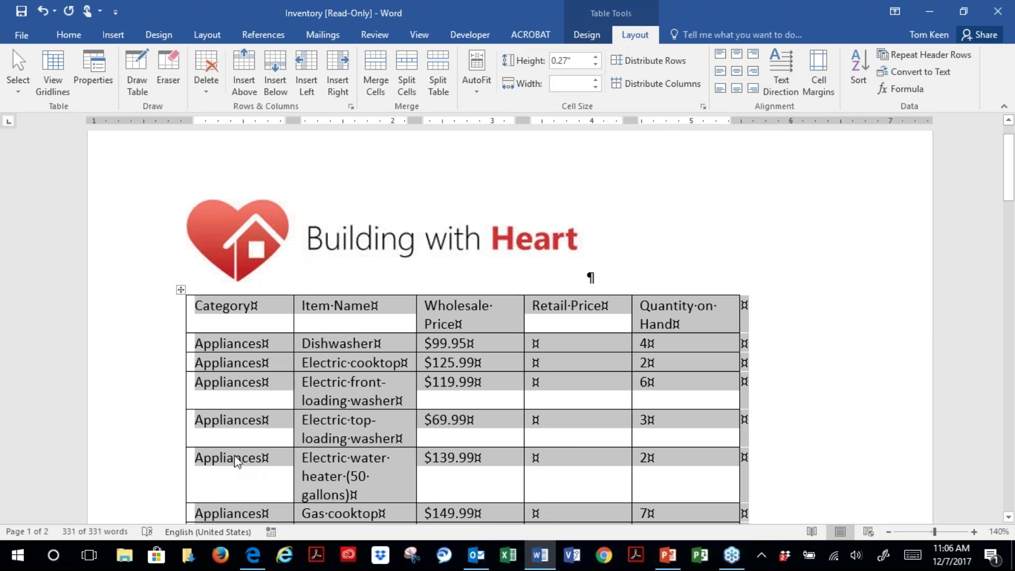
scroll(236, 462, "down", 1)
scroll(290, 459, "down", 1)
scroll(291, 459, "down", 2)
scroll(467, 328, "down", 3)
scroll(467, 328, "down", 3)
scroll(466, 328, "down", 3)
scroll(467, 328, "down", 1)
scroll(467, 328, "down", 2)
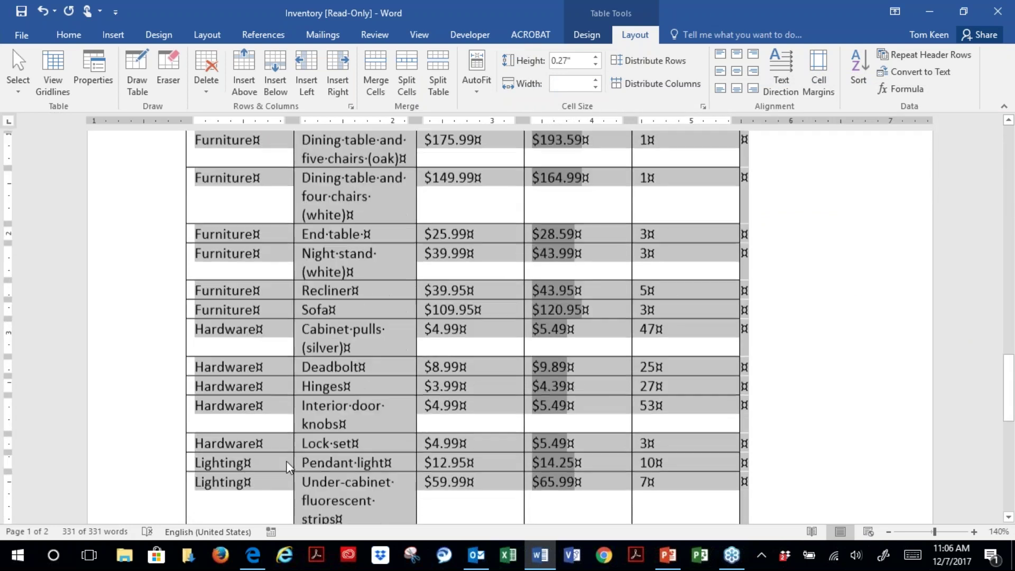
scroll(467, 328, "up", 1)
scroll(467, 327, "up", 6)
scroll(467, 328, "up", 3)
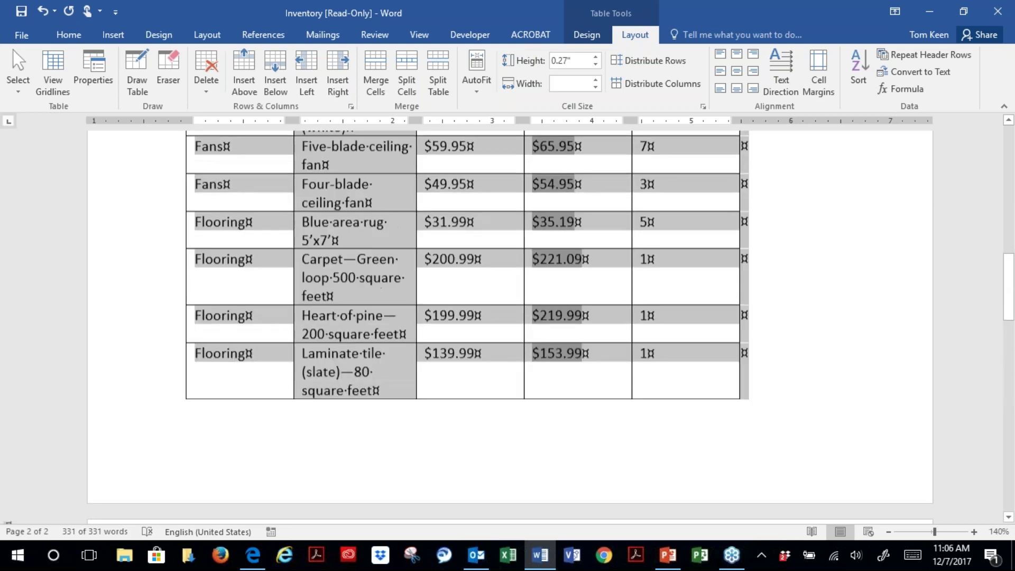
scroll(314, 267, "up", 4)
scroll(314, 267, "up", 2)
scroll(314, 267, "up", 3)
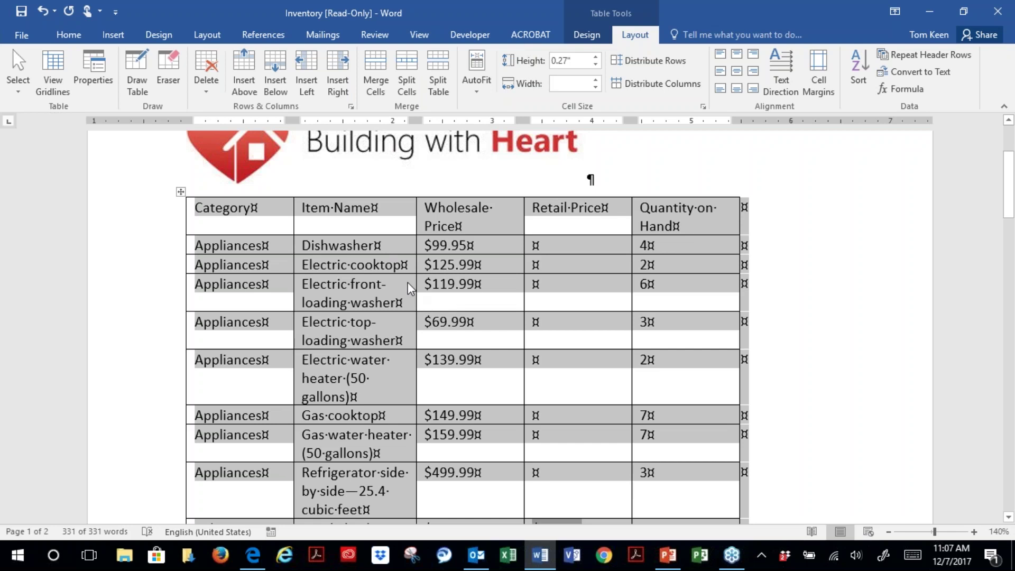
Step: Insert a blank row above the Category header row using Insert Above
left_click(350, 225)
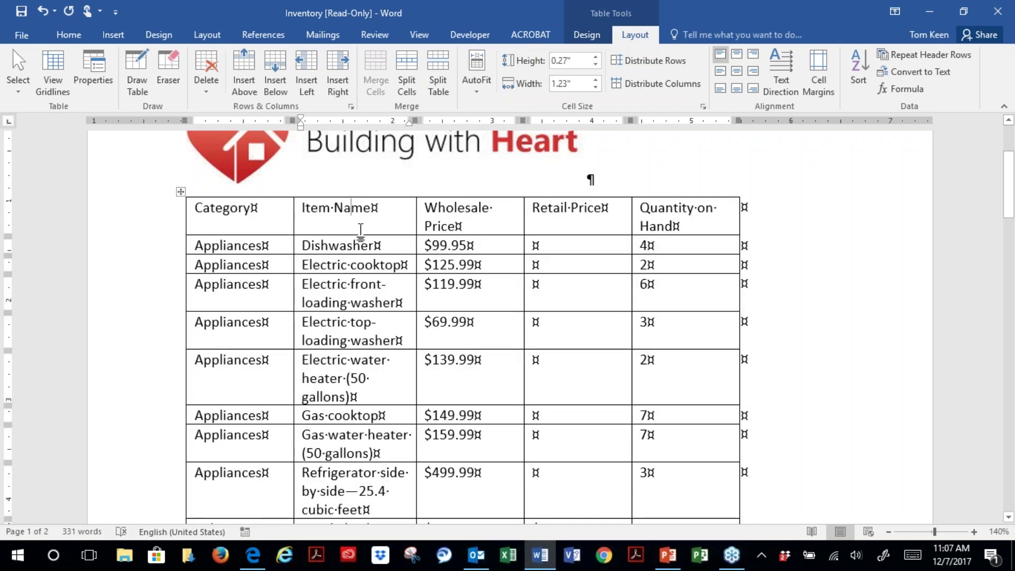
scroll(370, 243, "up", 2)
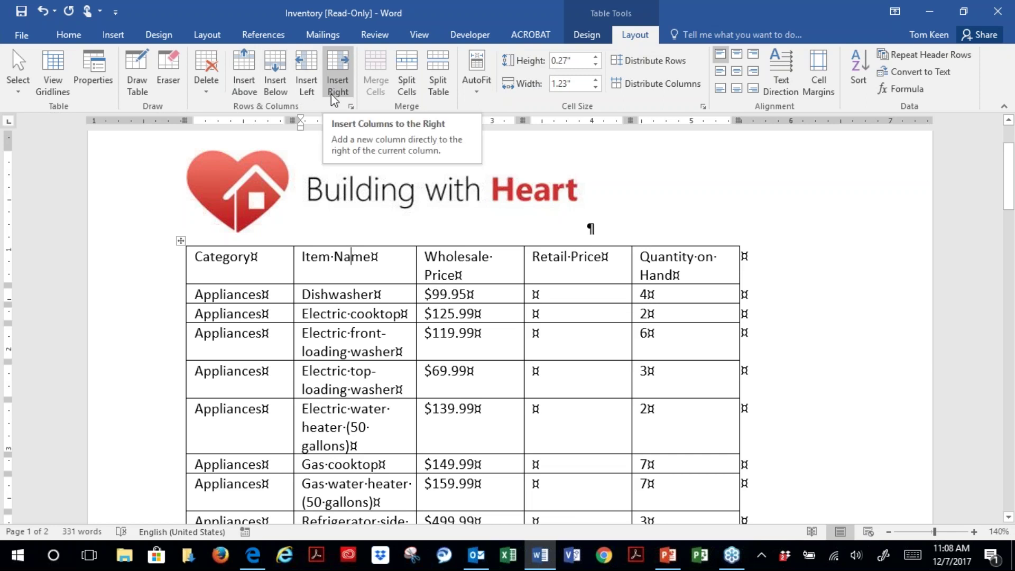
left_click(245, 69)
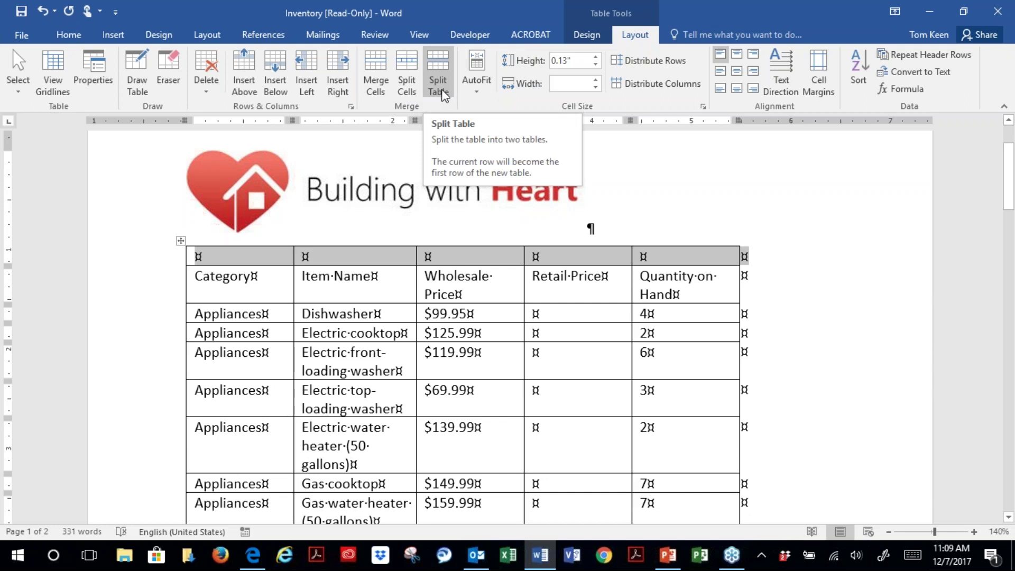
Step: Merge the new top row's five cells into one full-width cell with Merge Cells
left_click(374, 87)
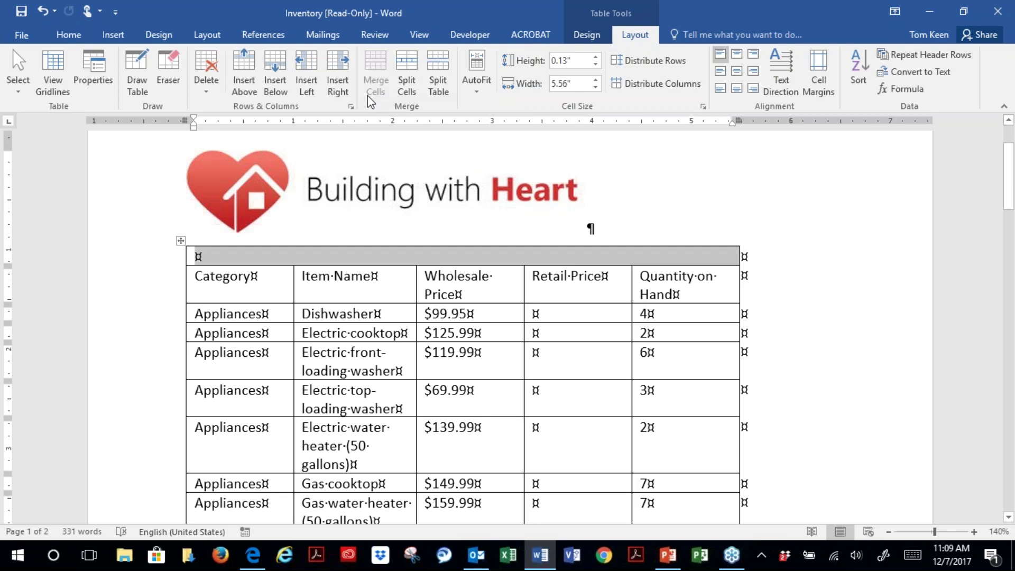
Step: Type the title 'HouSalvage Greene City Inventory' in the merged top cell and select it
type("HouSal")
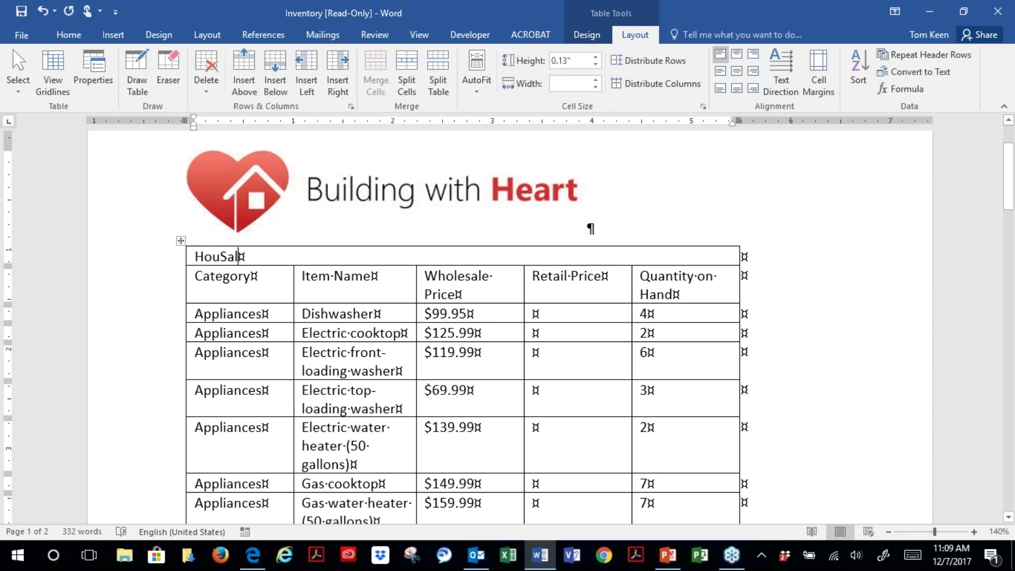
type("vage Greene City Inventory")
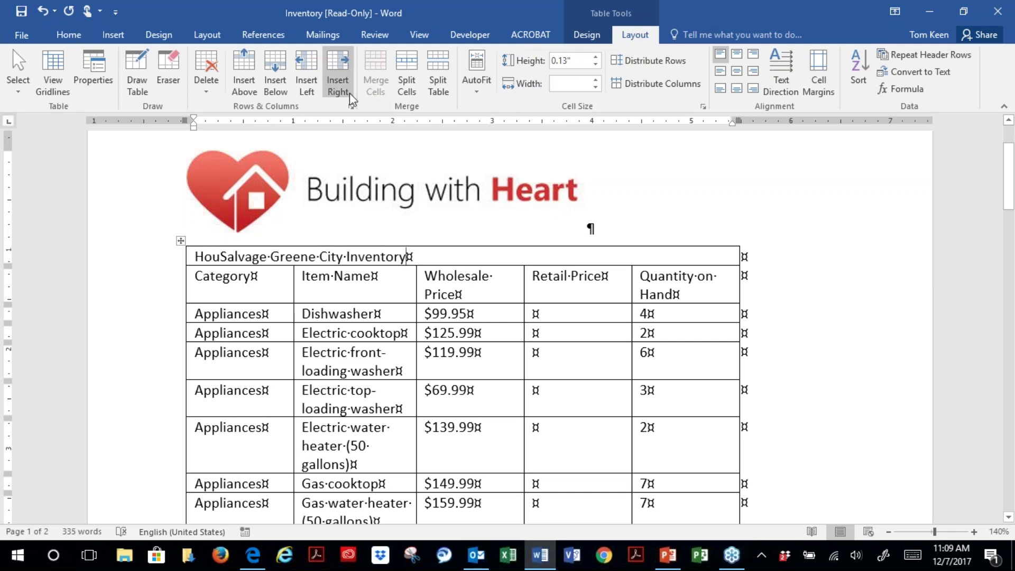
triple_click(367, 258)
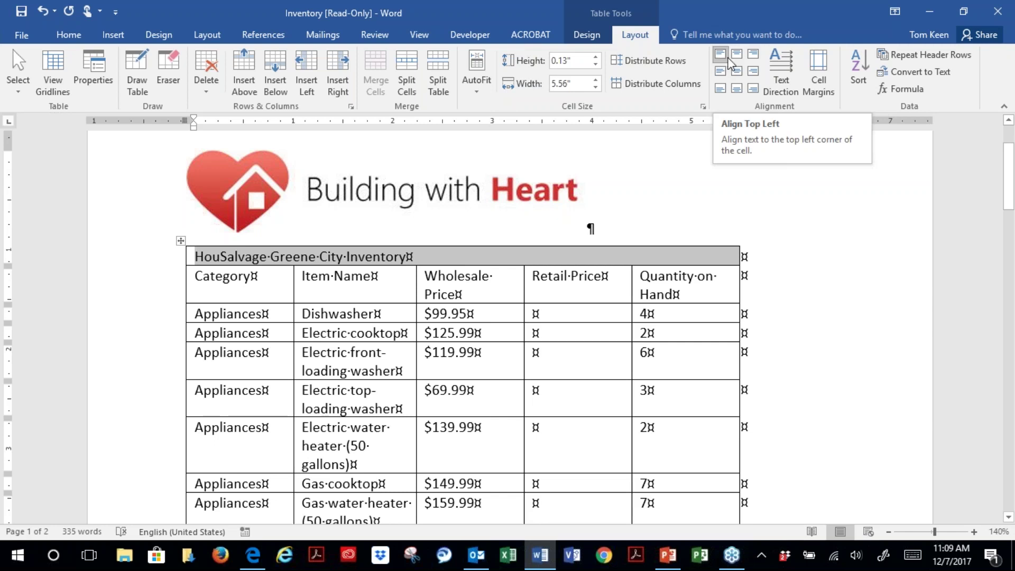
Step: Try the title in different cell alignments: top, middle and bottom, left, centre and right
left_click(738, 54)
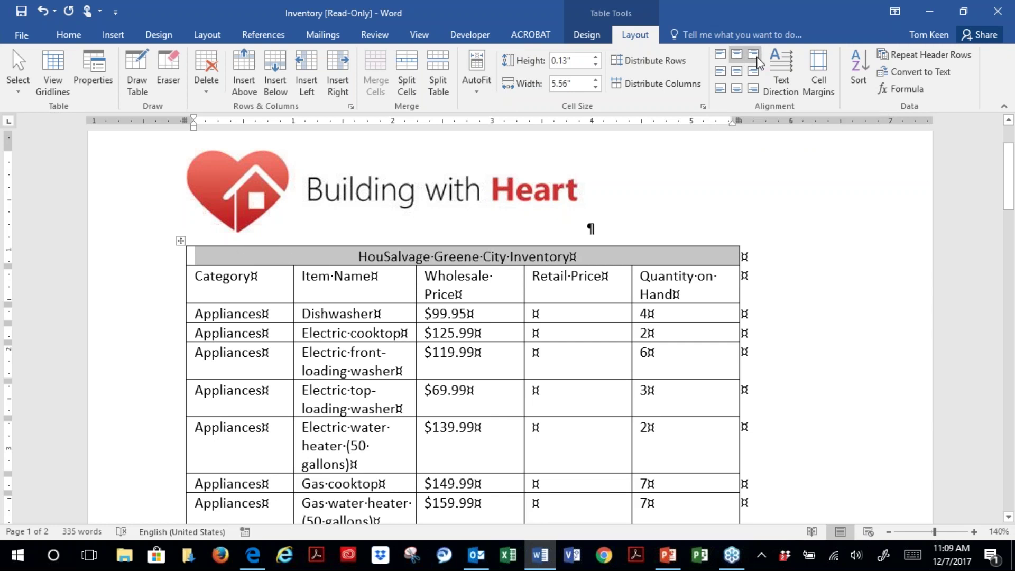
left_click(754, 55)
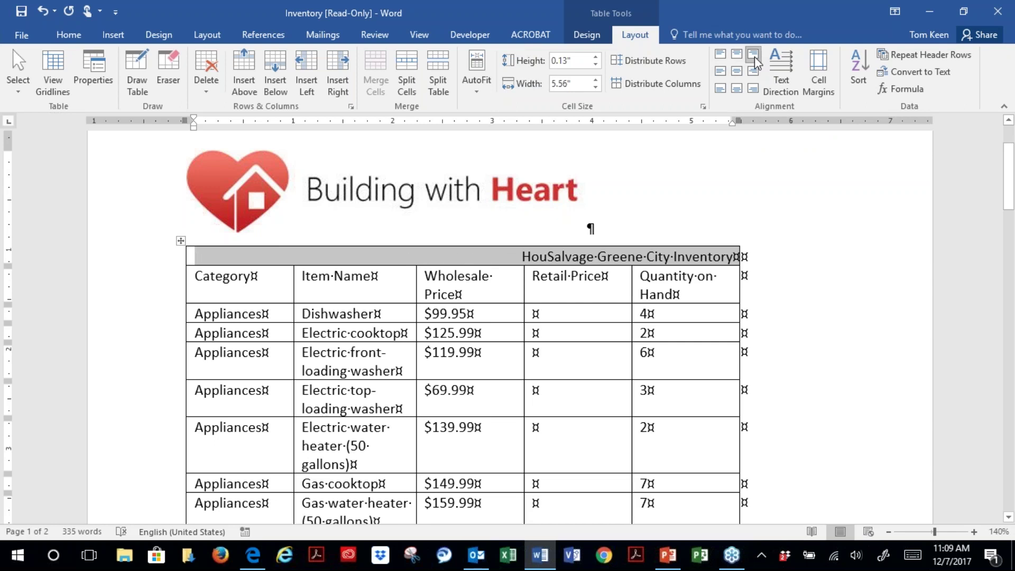
left_click(721, 54)
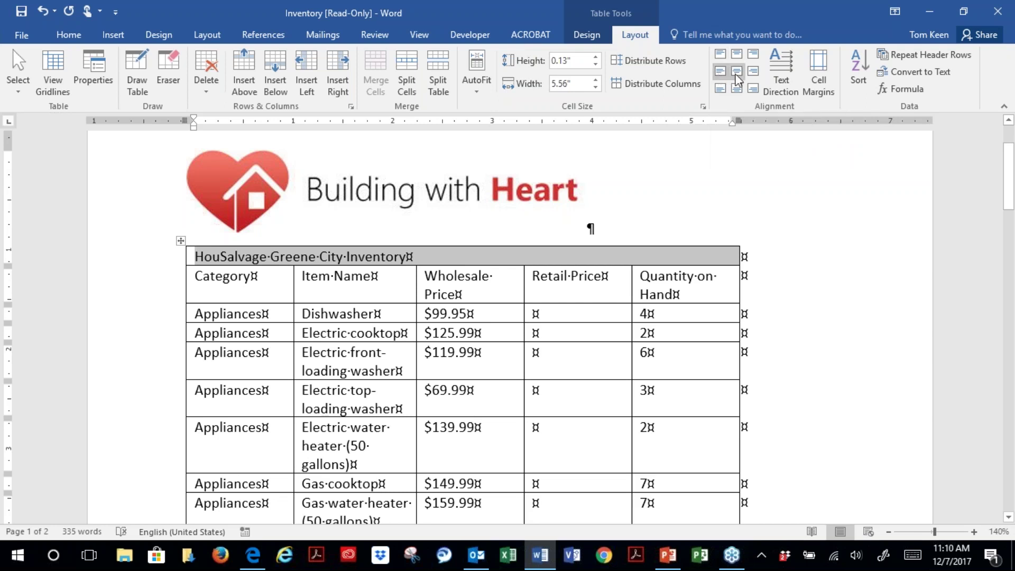
left_click(737, 72)
left_click(752, 72)
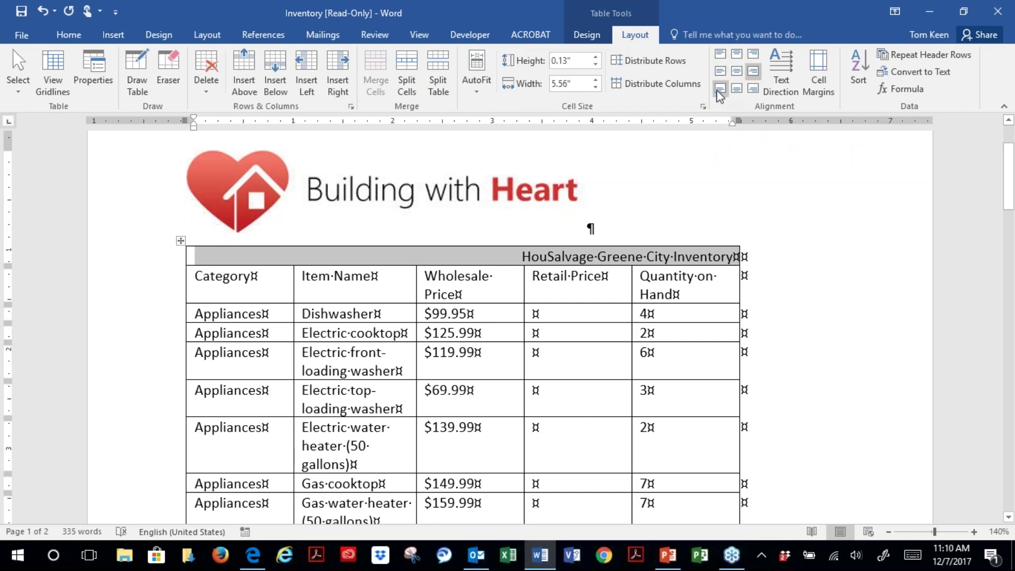
left_click(721, 90)
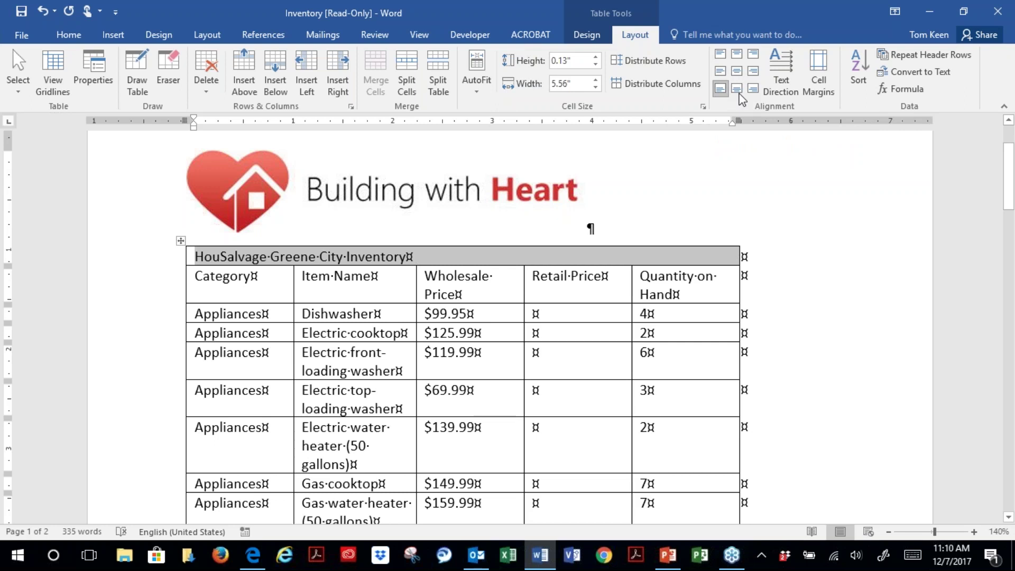
left_click(736, 90)
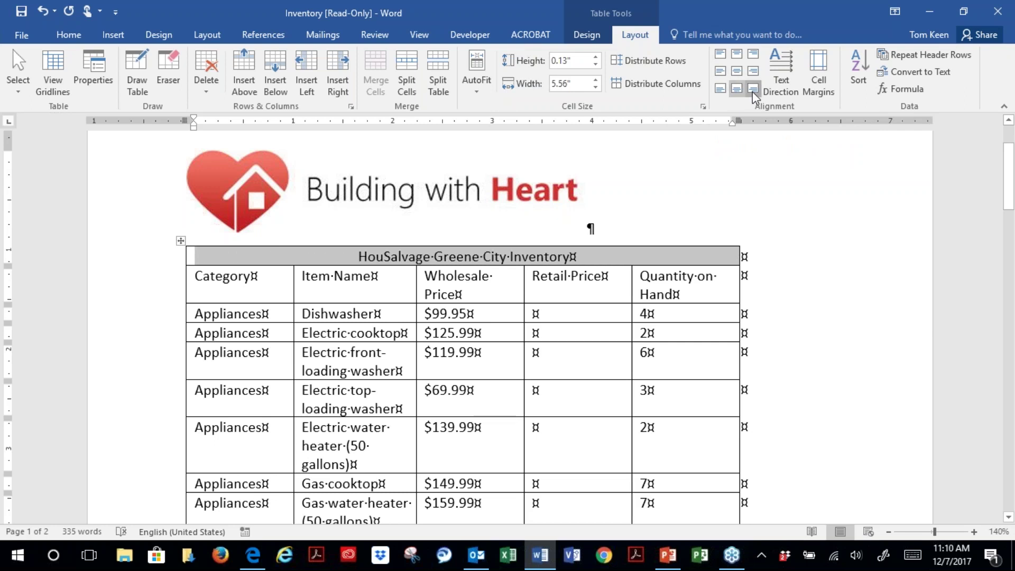
left_click(753, 90)
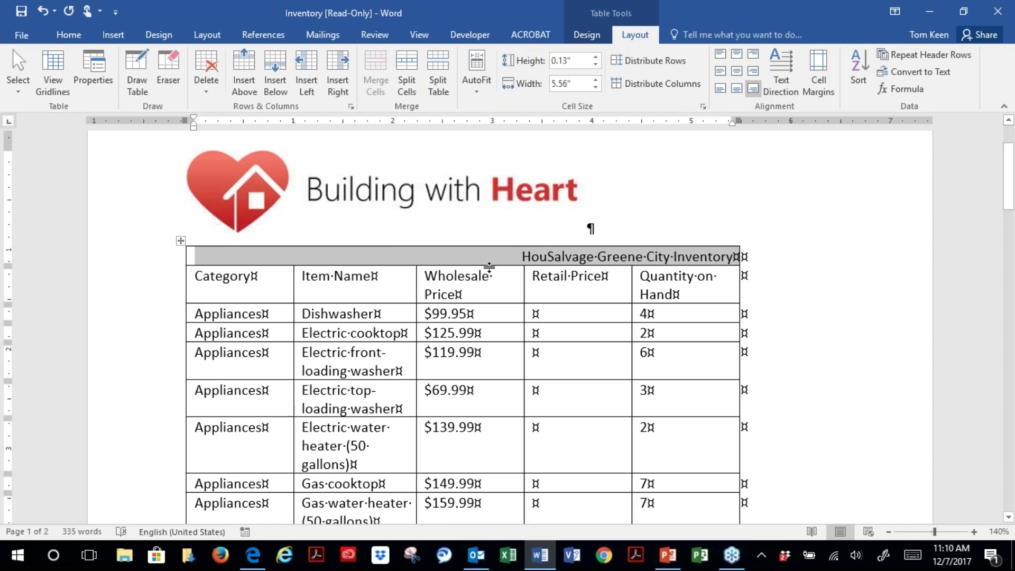
Step: Make the title row taller and centre the title both horizontally and vertically
left_click_drag(491, 267, 491, 288)
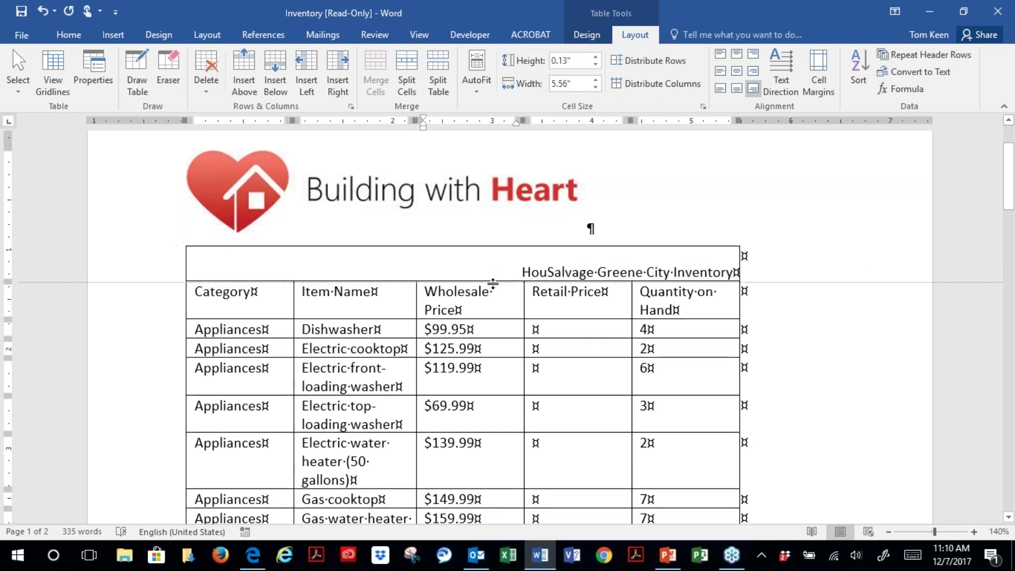
left_click(753, 72)
left_click(753, 54)
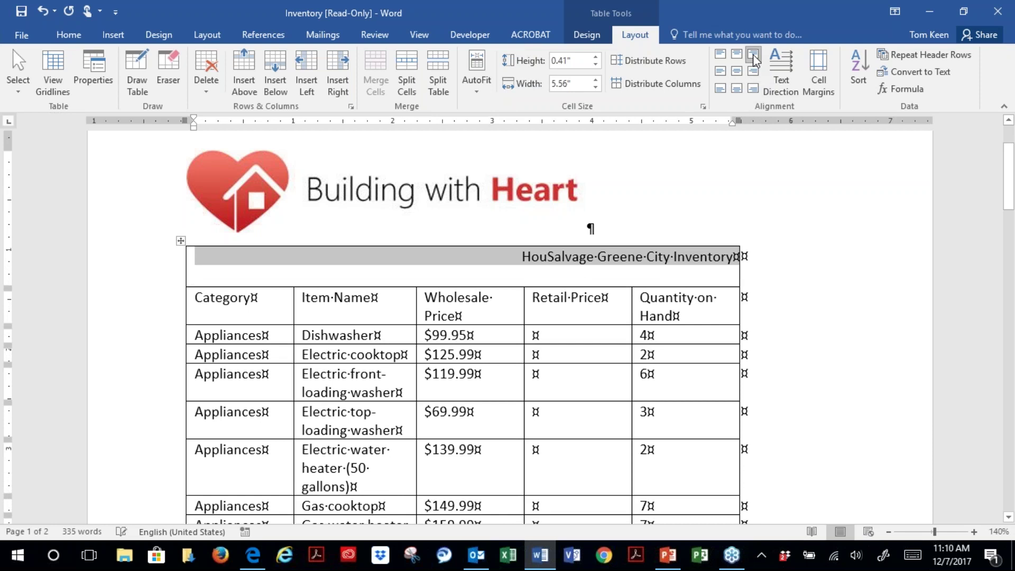
left_click(753, 71)
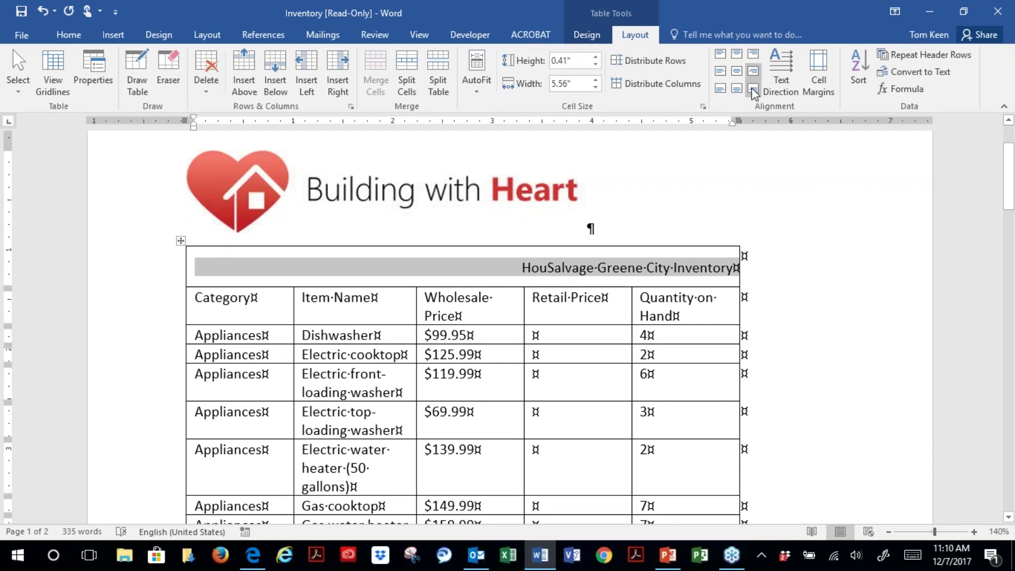
left_click(753, 88)
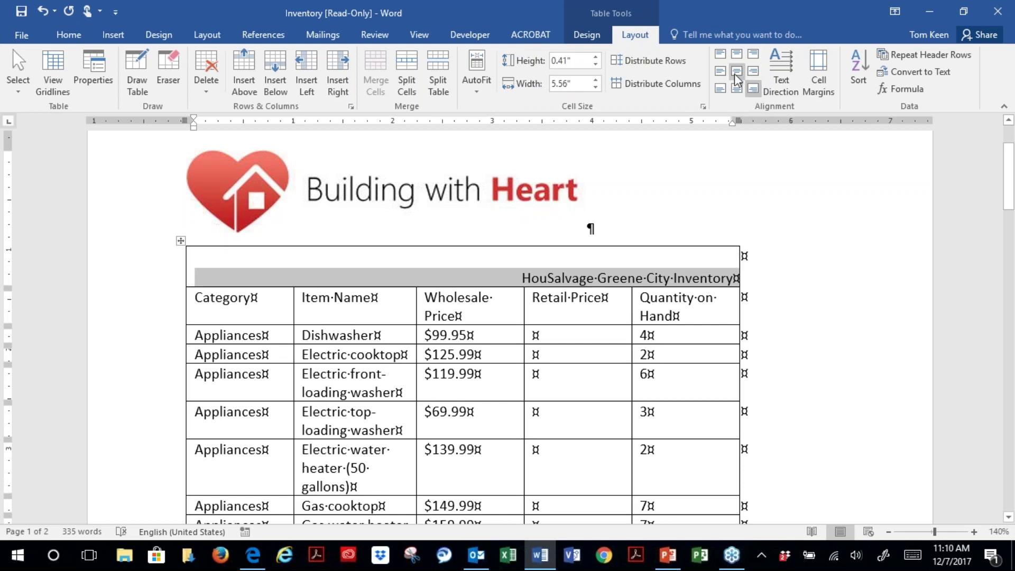
left_click(736, 71)
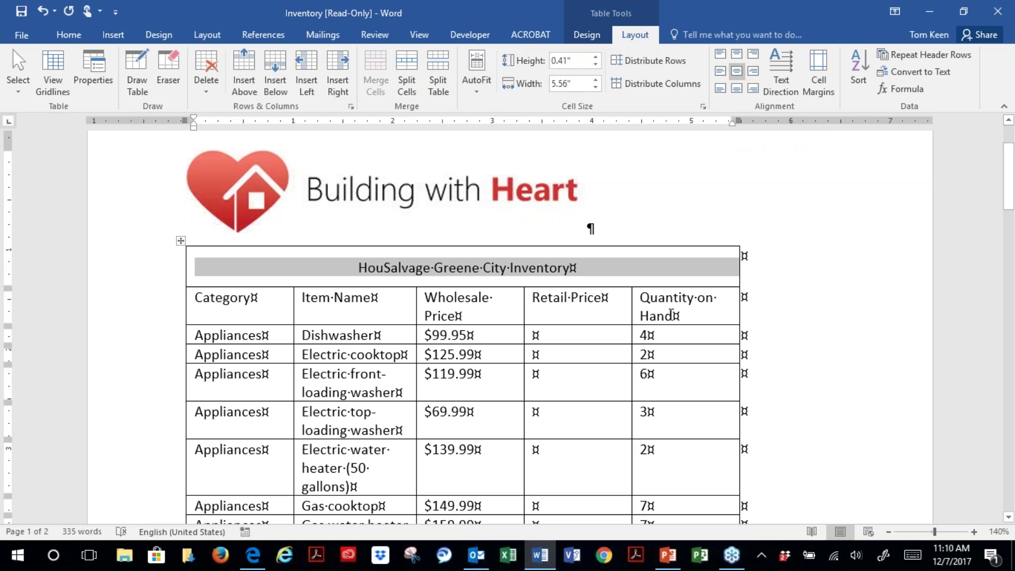
scroll(672, 317, "down", 1)
scroll(672, 316, "down", 1)
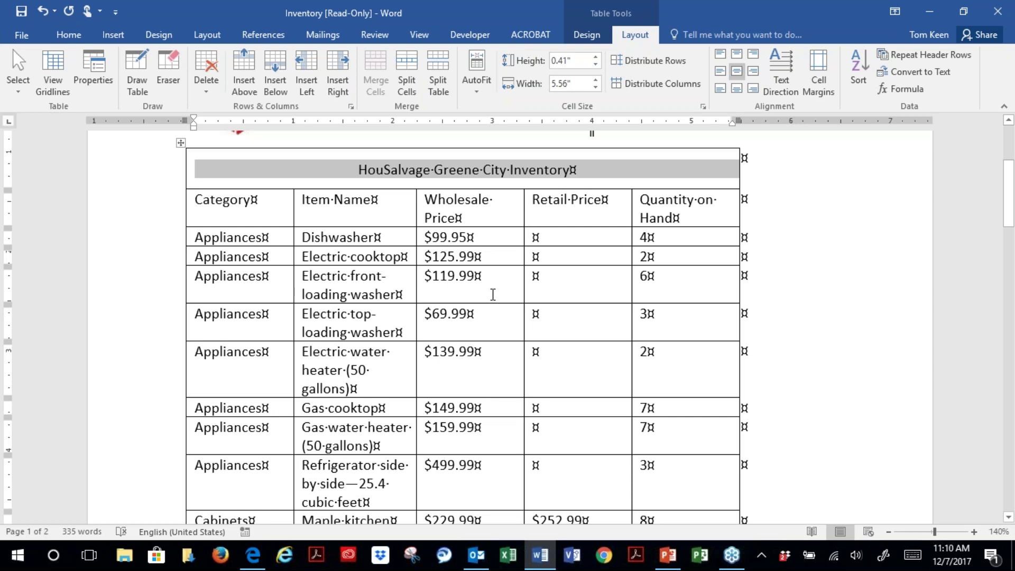
scroll(492, 295, "down", 3)
scroll(493, 295, "down", 3)
scroll(493, 295, "down", 3)
scroll(494, 295, "down", 5)
scroll(494, 295, "down", 3)
scroll(494, 295, "down", 3)
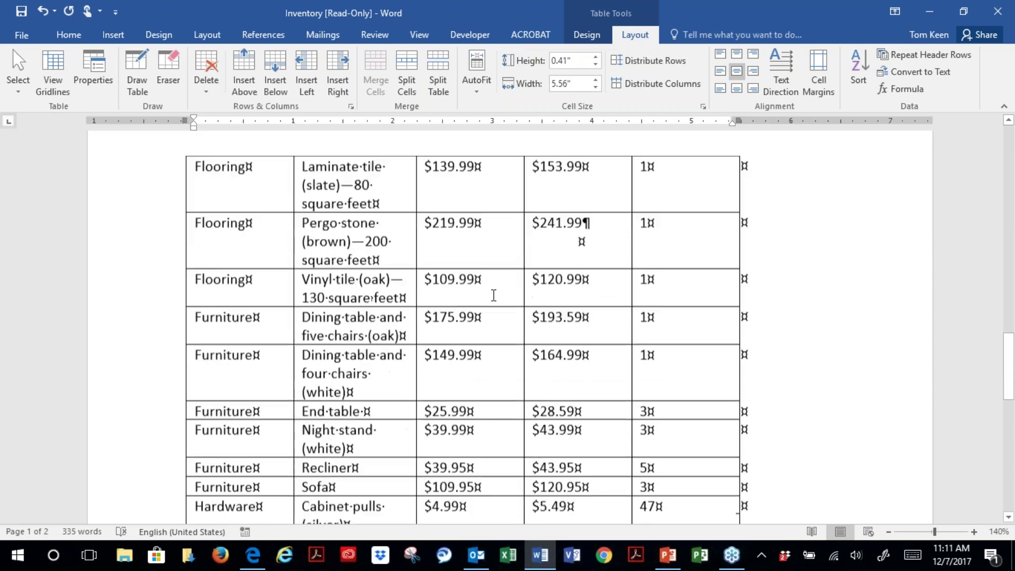
scroll(494, 295, "down", 3)
scroll(494, 294, "up", 5)
scroll(496, 292, "up", 4)
scroll(496, 291, "up", 5)
scroll(496, 291, "up", 5)
scroll(496, 291, "up", 3)
scroll(495, 290, "up", 3)
scroll(495, 291, "down", 3)
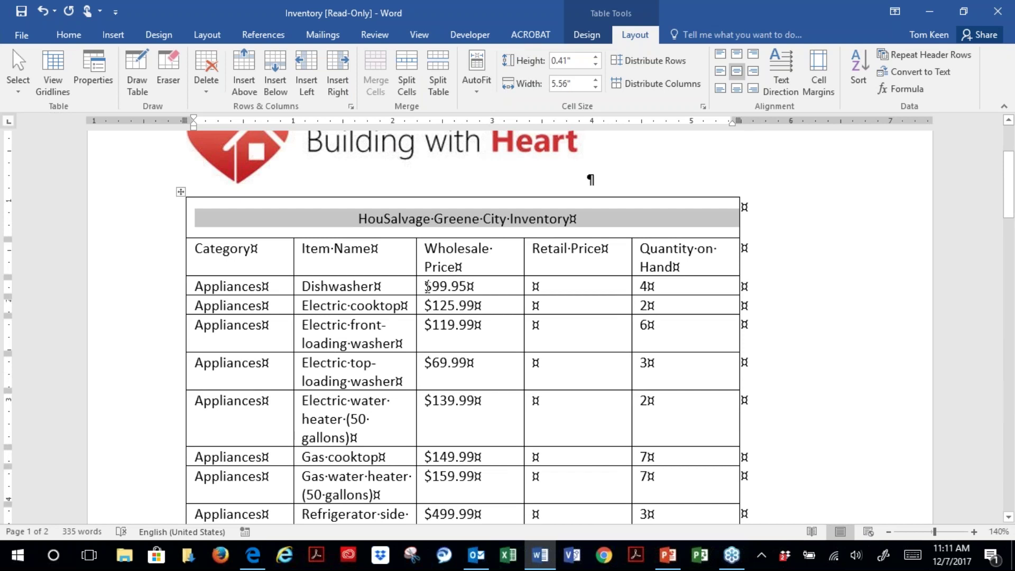
left_click(428, 287)
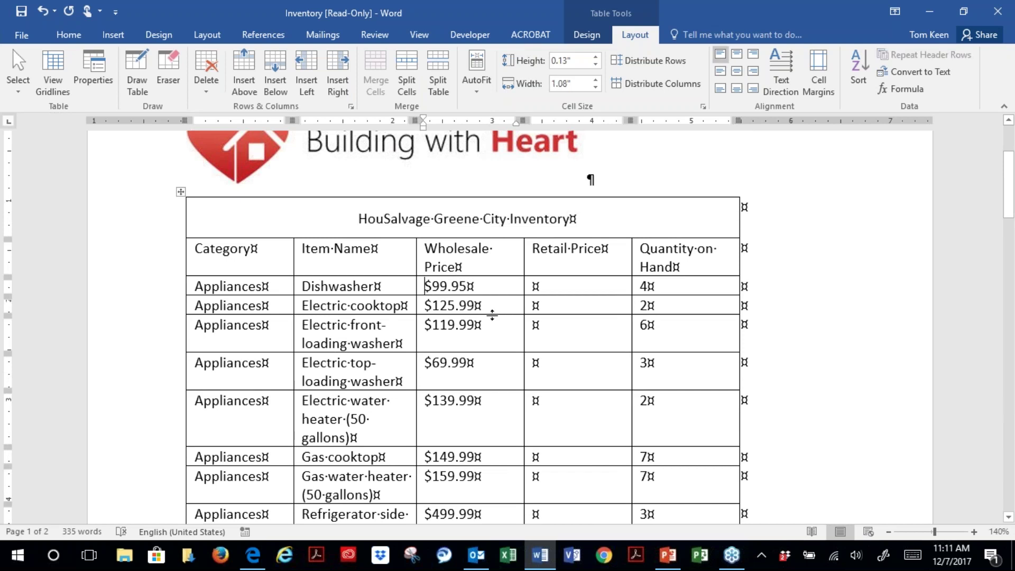
scroll(491, 343, "down", 2)
scroll(491, 344, "down", 8)
scroll(492, 346, "down", 4)
scroll(493, 349, "down", 3)
scroll(491, 348, "down", 5)
scroll(489, 345, "down", 6)
scroll(487, 343, "down", 4)
scroll(487, 342, "down", 4)
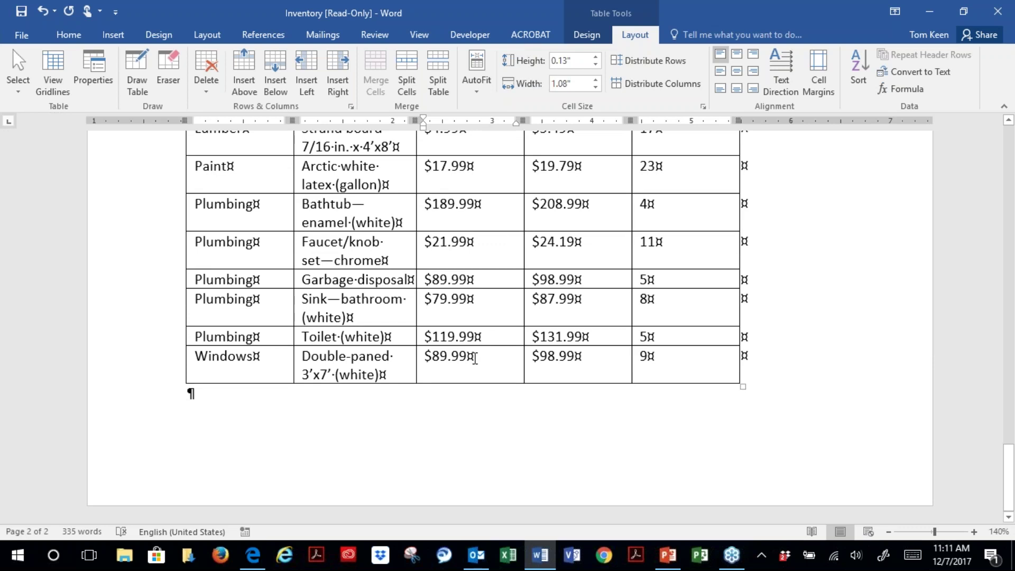
Step: Select the Wholesale Price column and right-align its values
key("alt+shift+Page_Up")
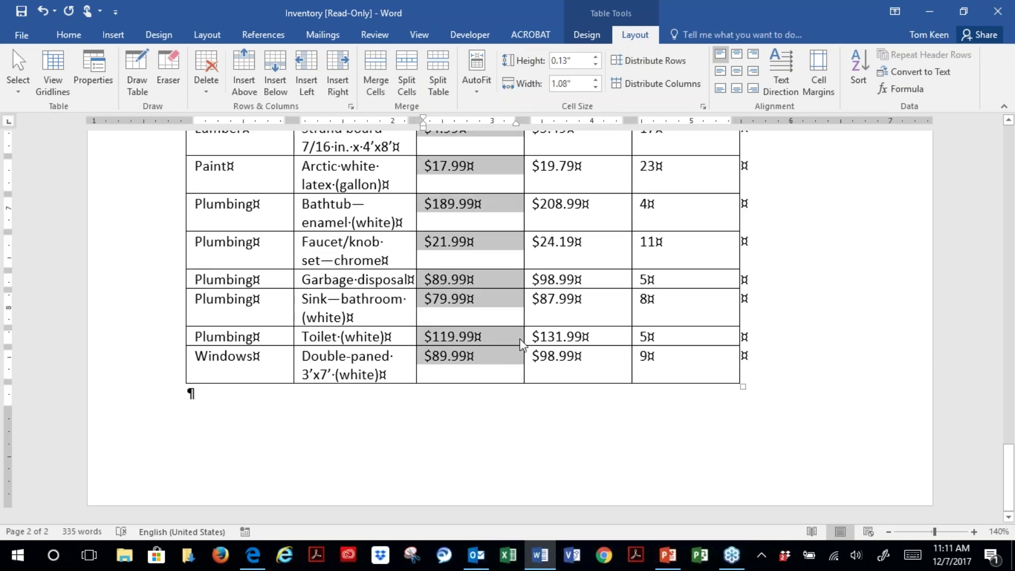
scroll(545, 296, "up", 3)
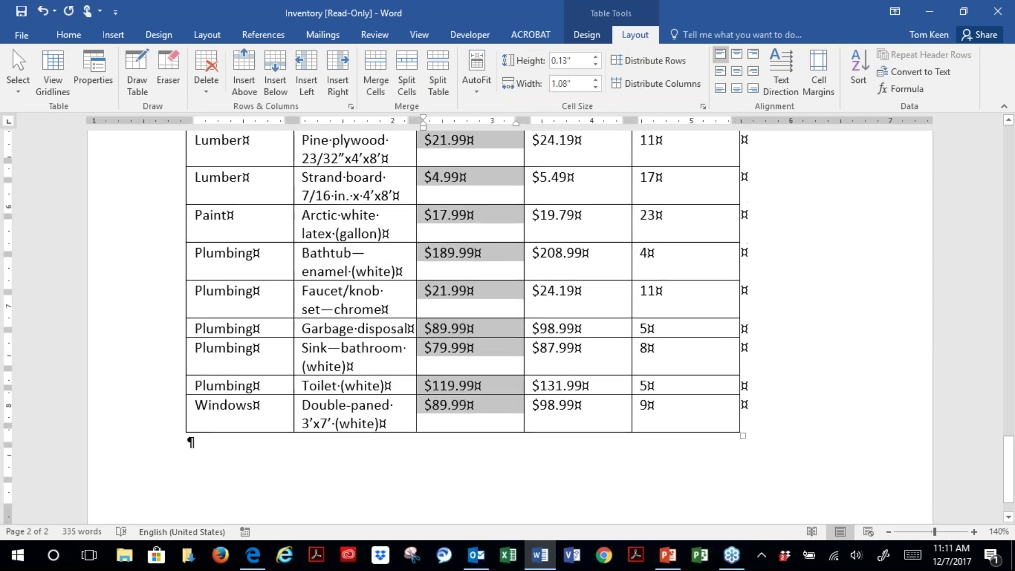
scroll(543, 296, "up", 2)
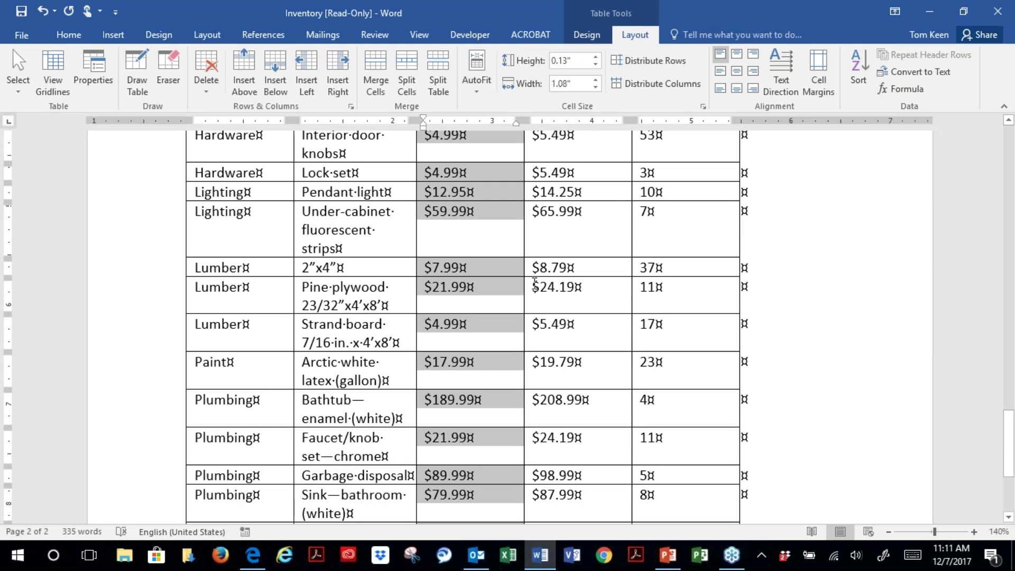
left_click(754, 60)
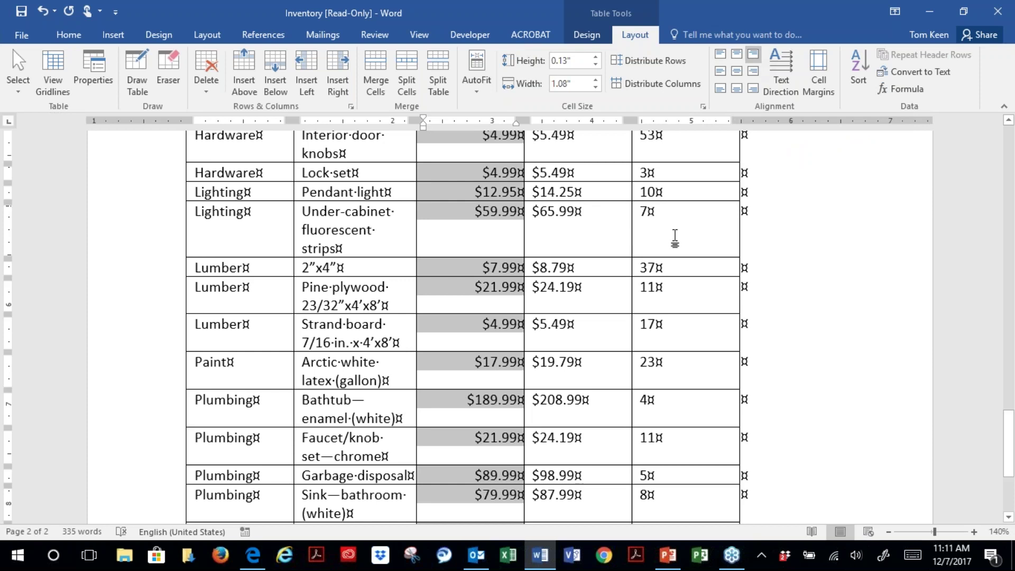
scroll(652, 228, "up", 5)
scroll(653, 227, "up", 5)
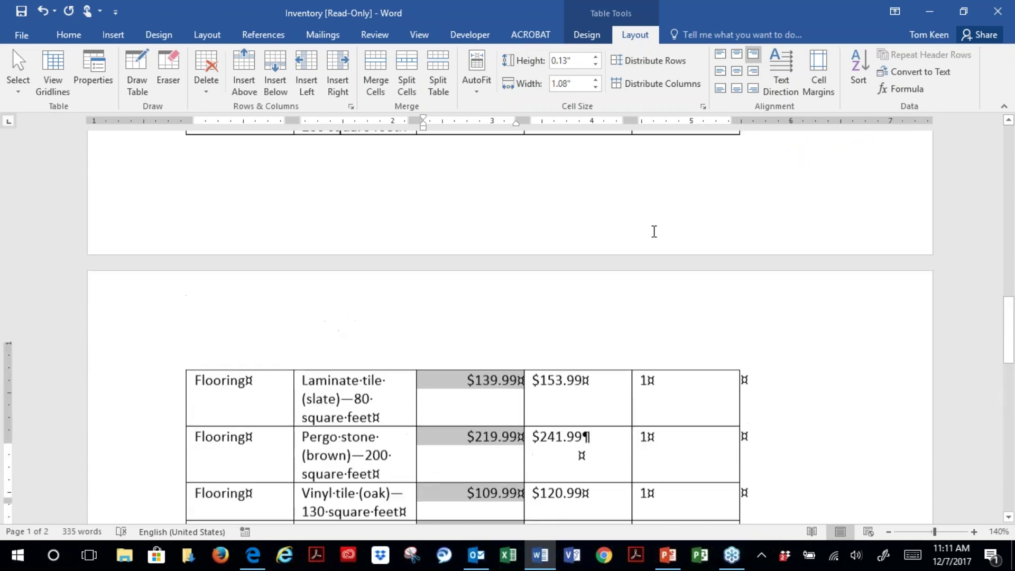
scroll(653, 227, "up", 5)
scroll(652, 227, "up", 5)
scroll(653, 228, "up", 2)
scroll(652, 227, "up", 5)
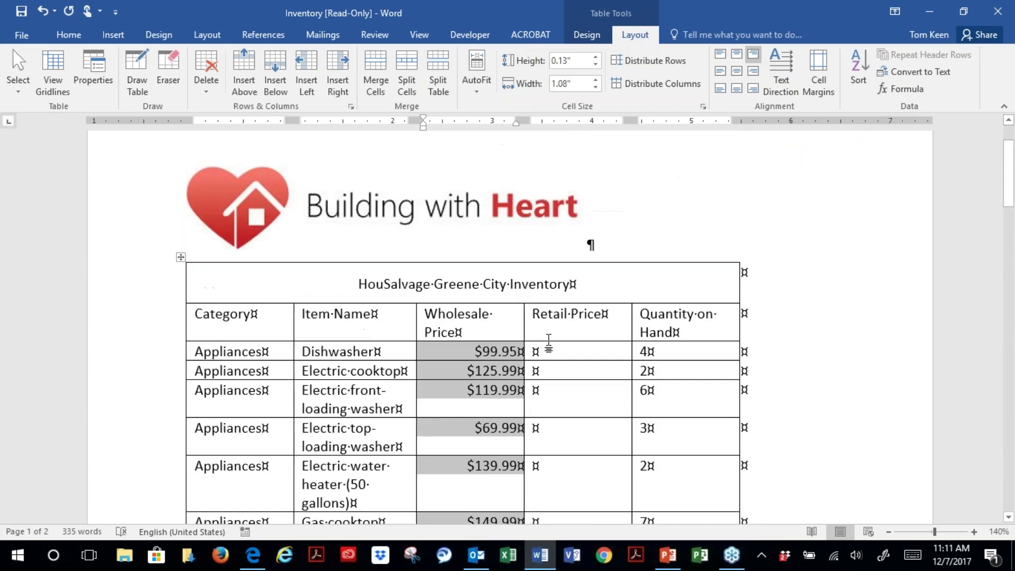
Step: Select the Retail Price and Quantity on Hand columns and align them Top Right
left_click(535, 352)
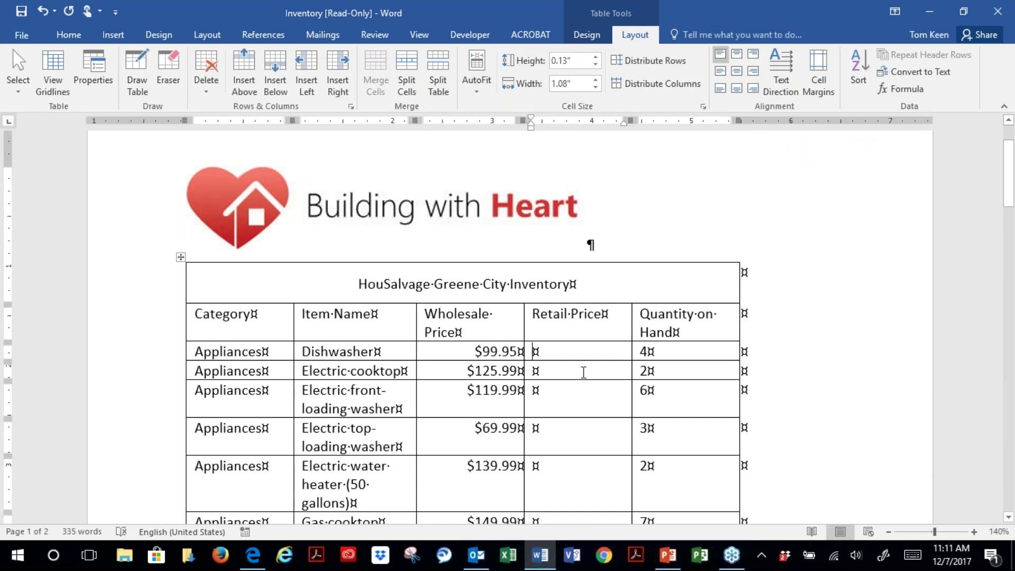
scroll(588, 378, "down", 1)
scroll(588, 378, "down", 5)
scroll(588, 378, "down", 5)
scroll(584, 377, "down", 5)
scroll(584, 378, "down", 5)
scroll(583, 377, "down", 5)
scroll(584, 378, "down", 2)
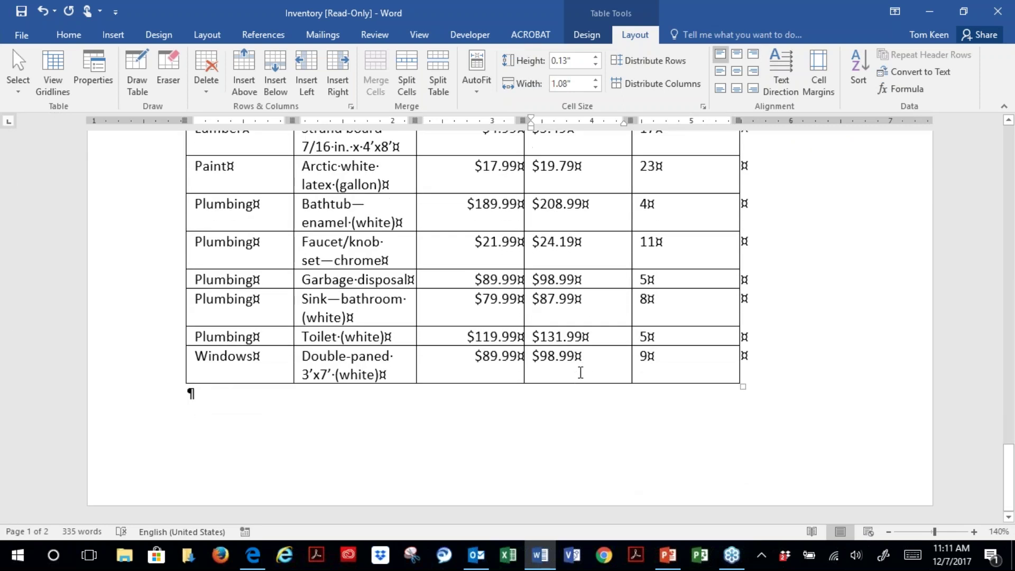
left_click(660, 359, "shift")
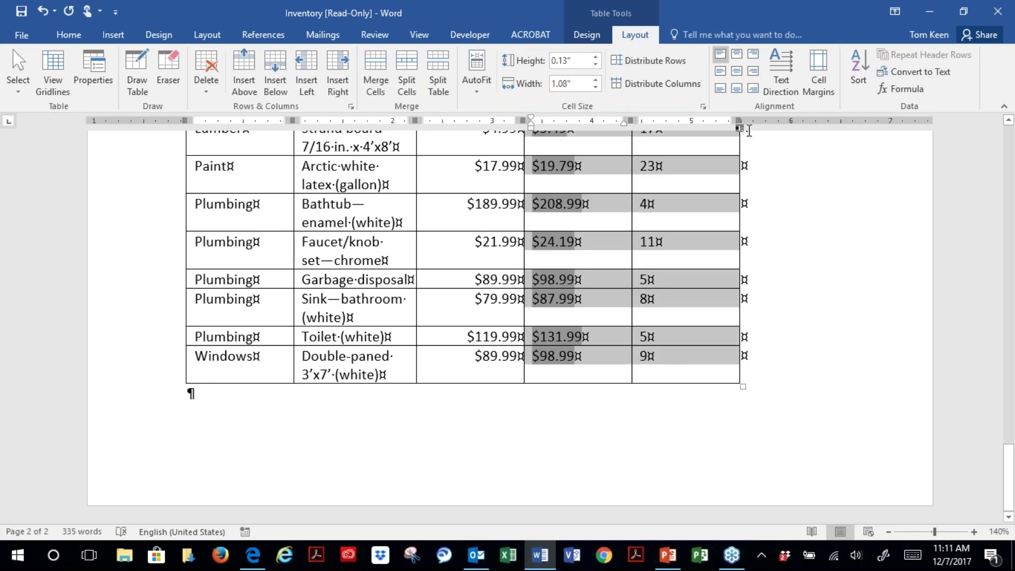
left_click(754, 55)
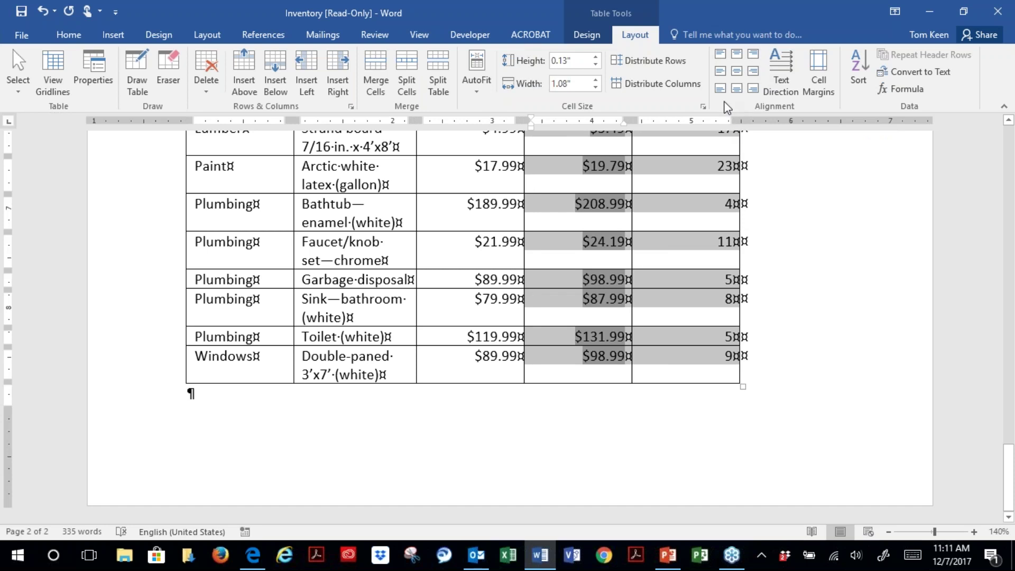
scroll(727, 106, "up", 1)
scroll(727, 106, "up", 4)
scroll(661, 233, "up", 3)
scroll(662, 232, "up", 2)
scroll(662, 227, "up", 4)
scroll(666, 223, "up", 3)
scroll(677, 217, "up", 3)
scroll(677, 216, "up", 3)
scroll(677, 217, "up", 6)
scroll(612, 267, "down", 2)
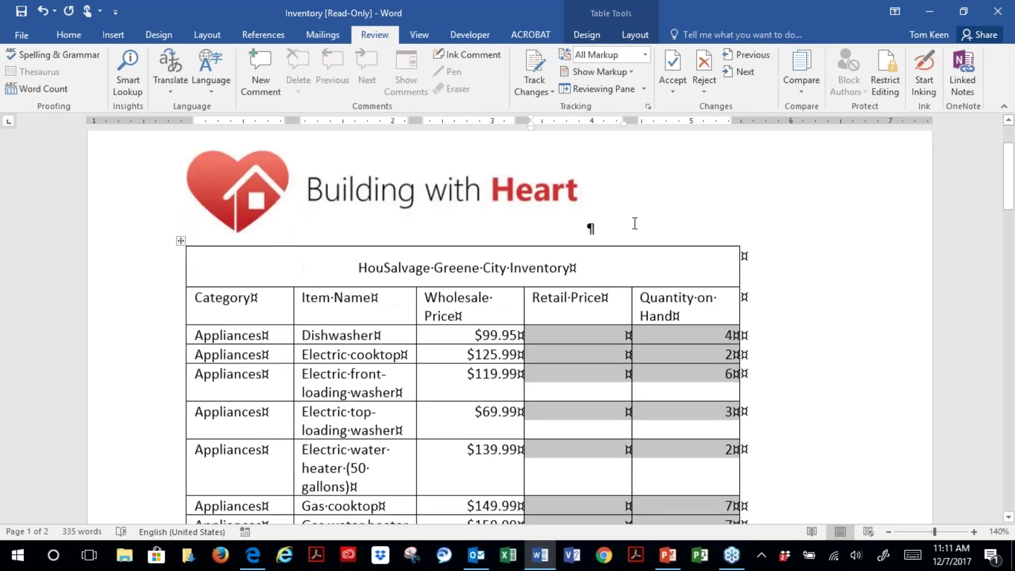
scroll(608, 267, "down", 3)
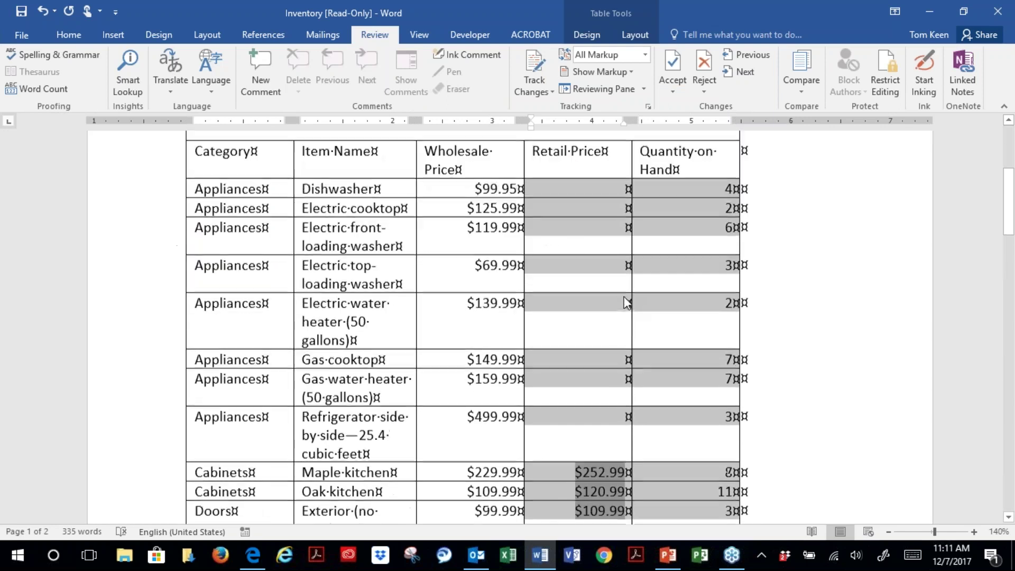
Step: Clear the column selection and drag over the eight Appliances cells in Category, Dishwasher through Refrigerator
left_click(599, 260)
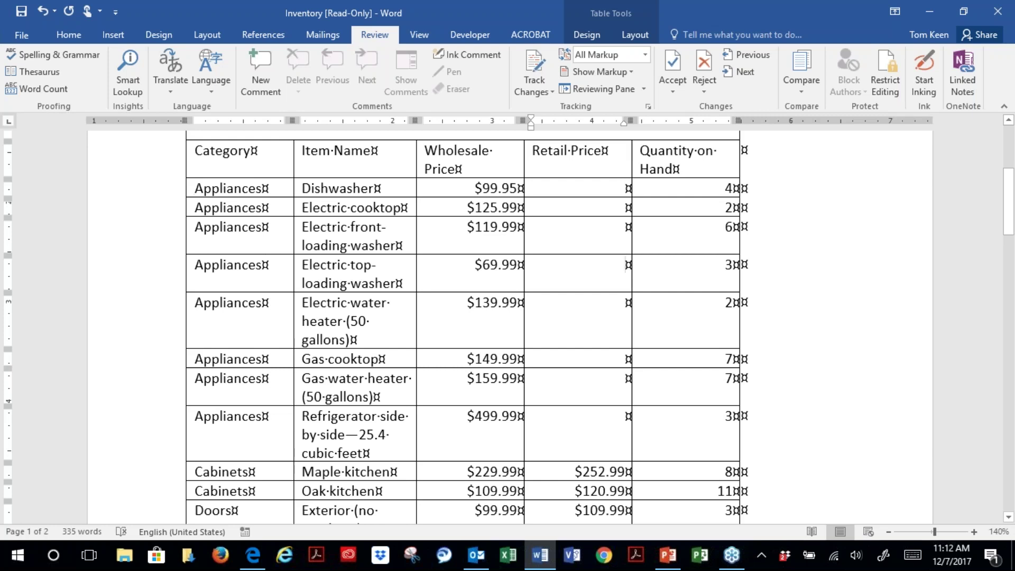
left_click_drag(197, 188, 258, 427)
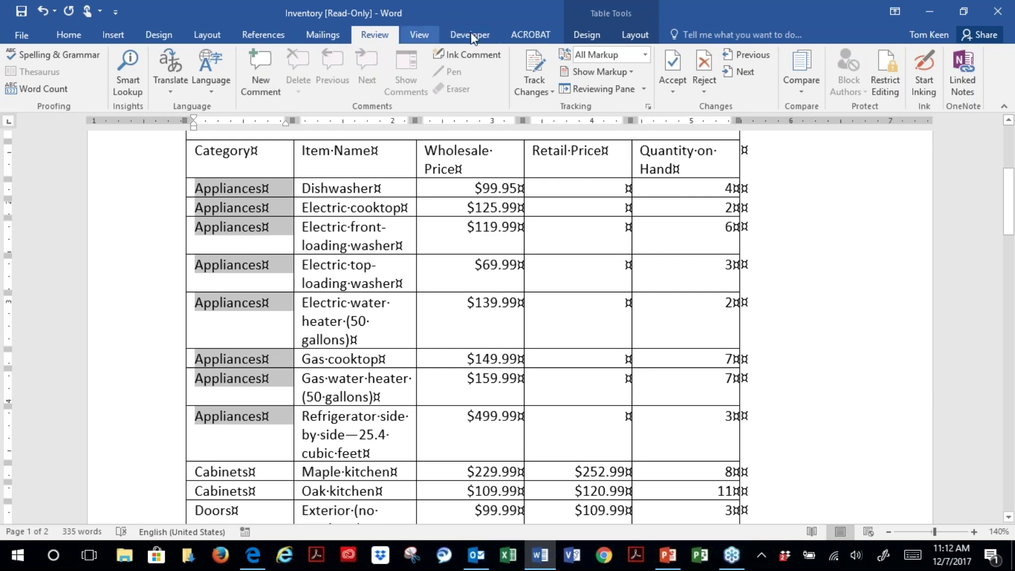
Step: Merge the eight Appliances cells and delete the seven duplicate Appliances labels inside
left_click(635, 35)
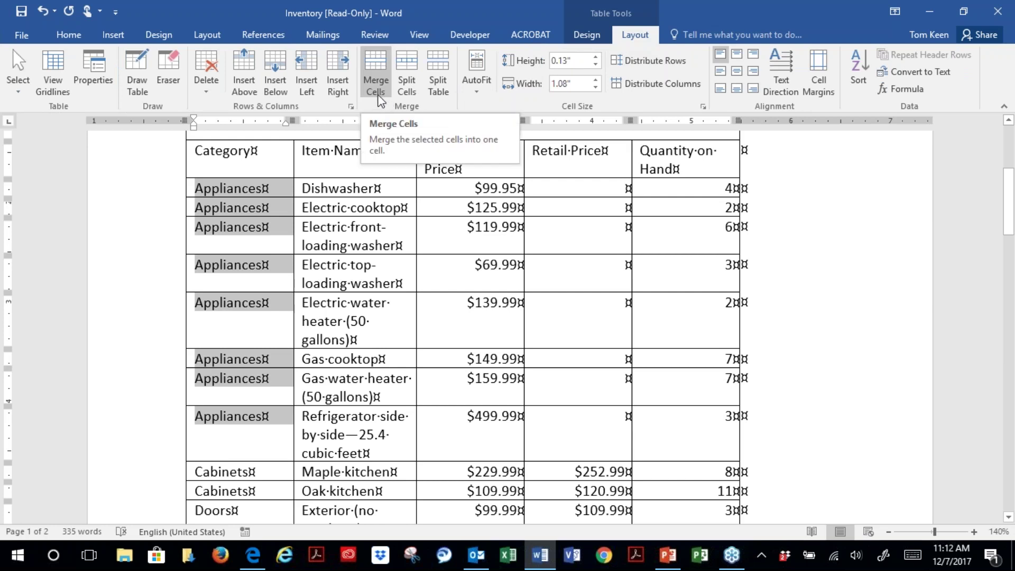
left_click(381, 96)
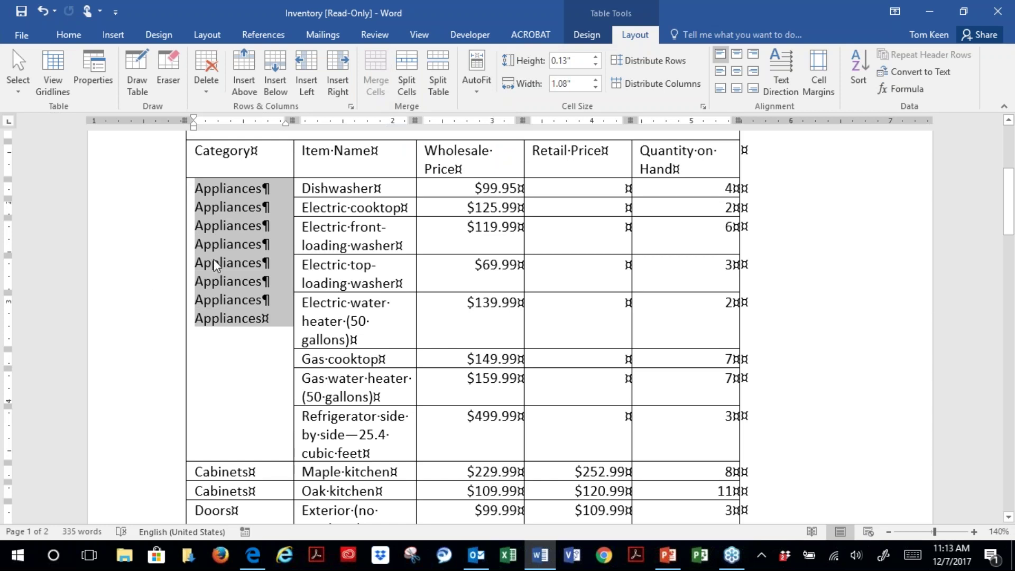
left_click(213, 264)
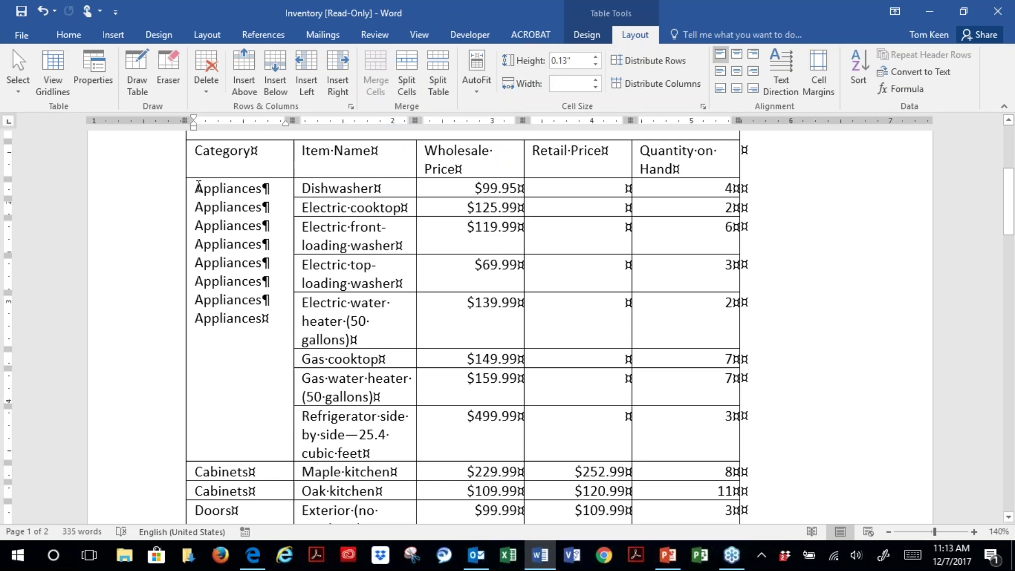
left_click_drag(196, 188, 270, 306)
key("Delete")
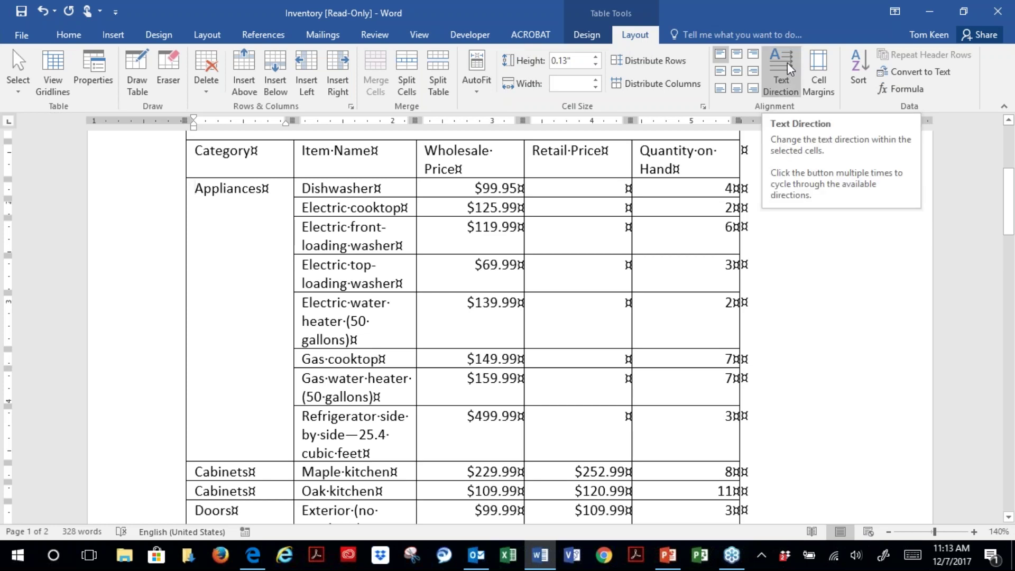
Step: Rotate the Appliances label to read bottom to top, centre it, and select the two Cabinets cells
left_click(790, 67)
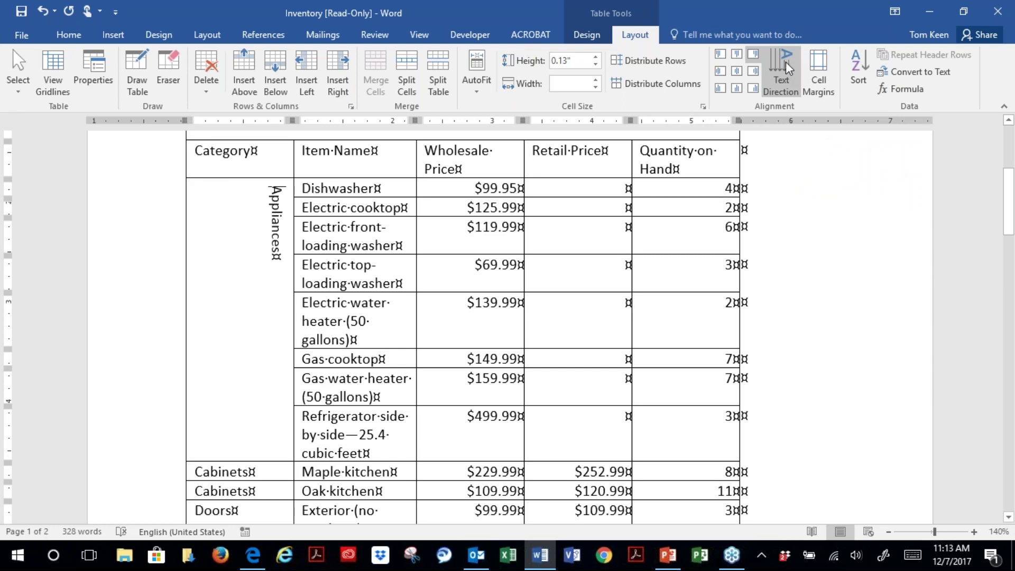
left_click(789, 66)
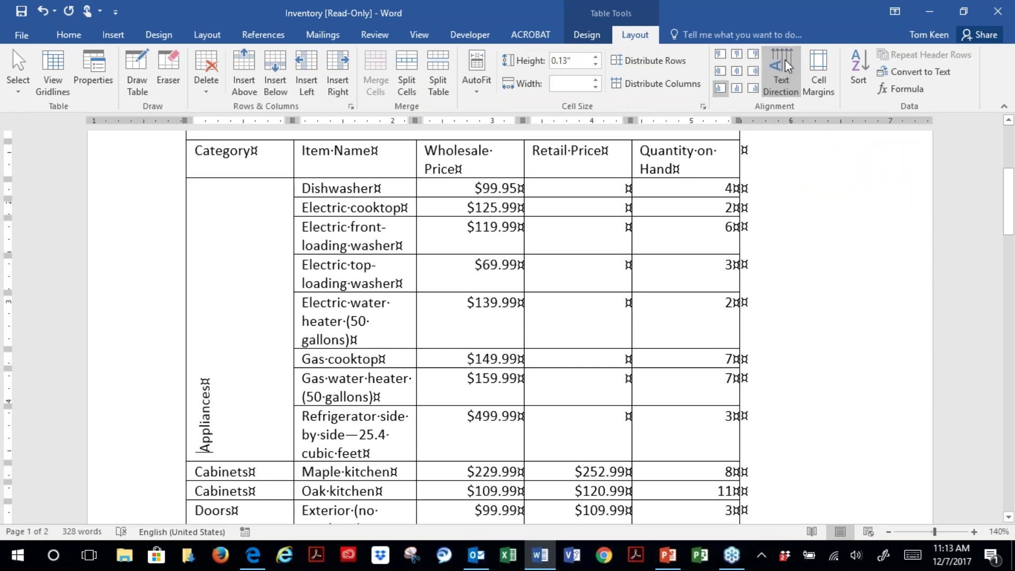
left_click(789, 66)
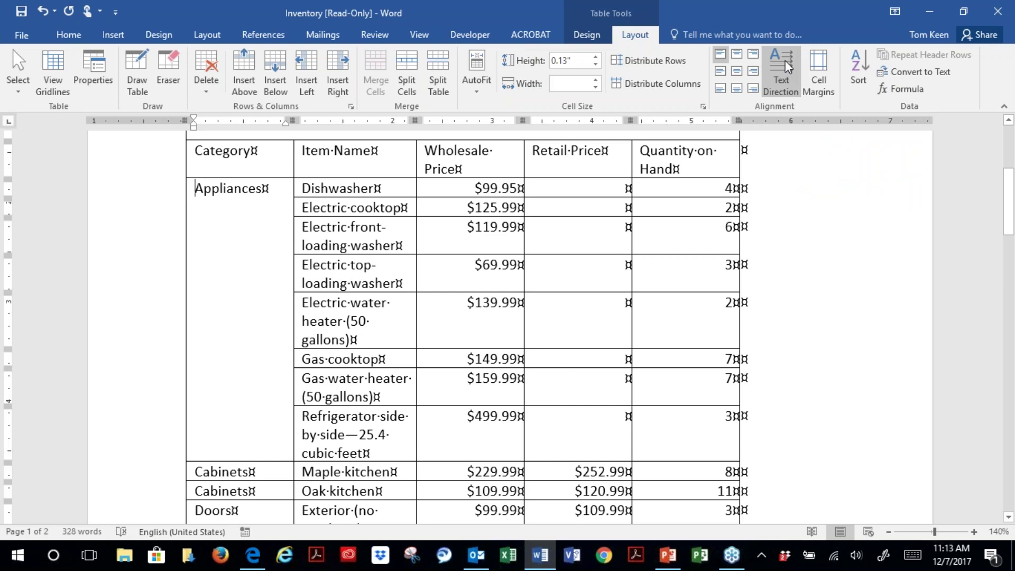
left_click(789, 67)
left_click(789, 67)
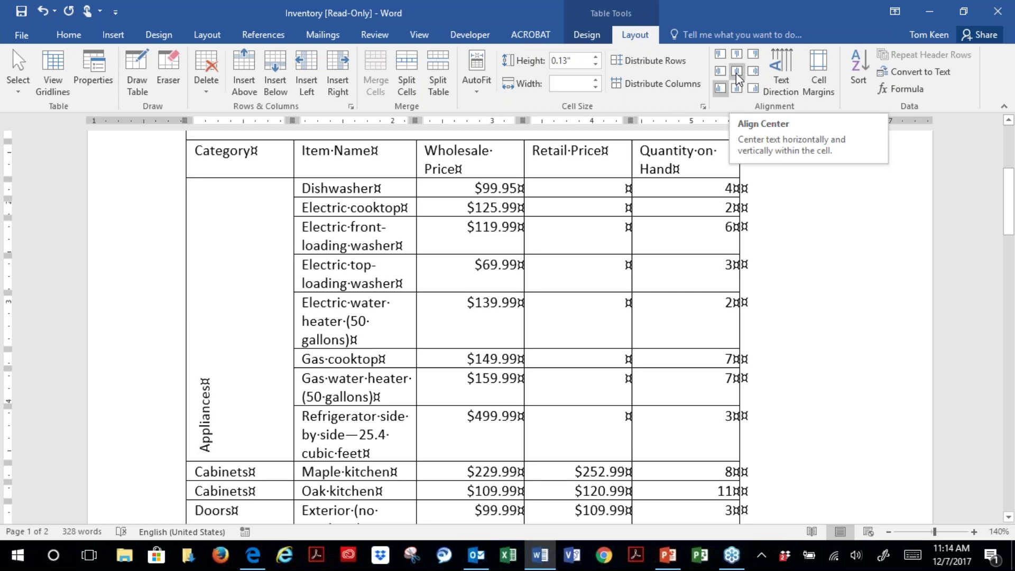
left_click(737, 75)
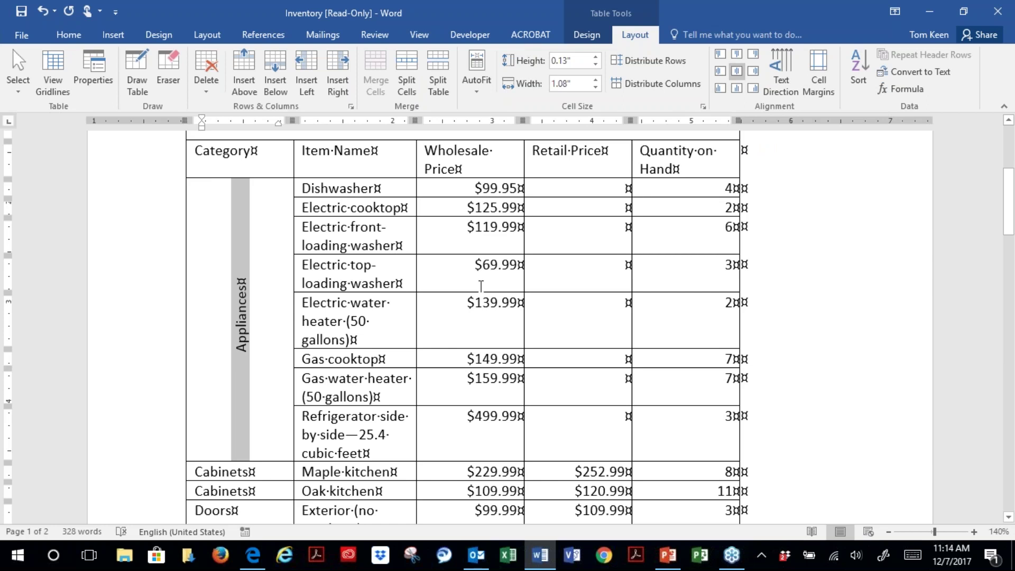
scroll(439, 286, "down", 4)
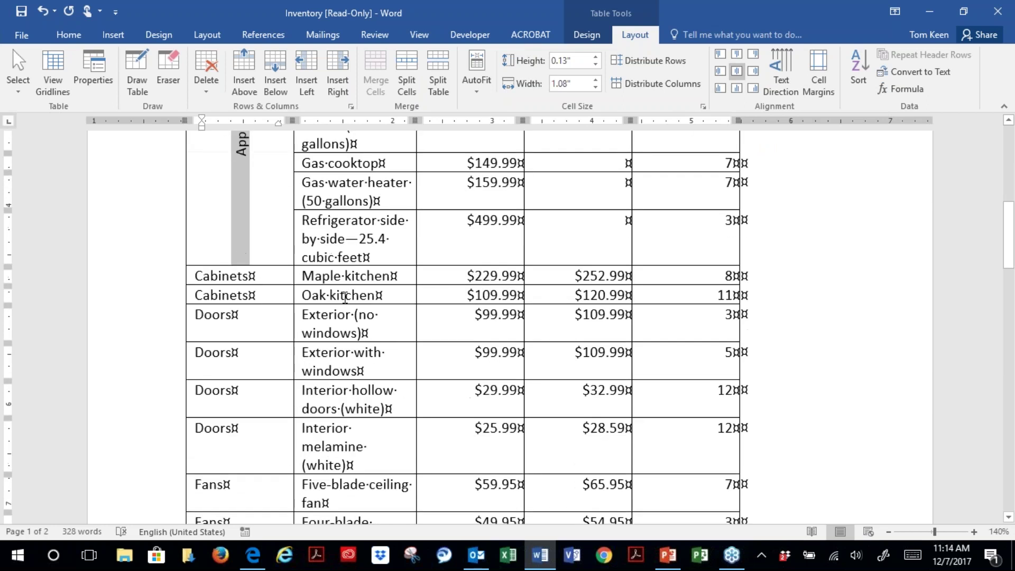
left_click_drag(267, 274, 272, 297)
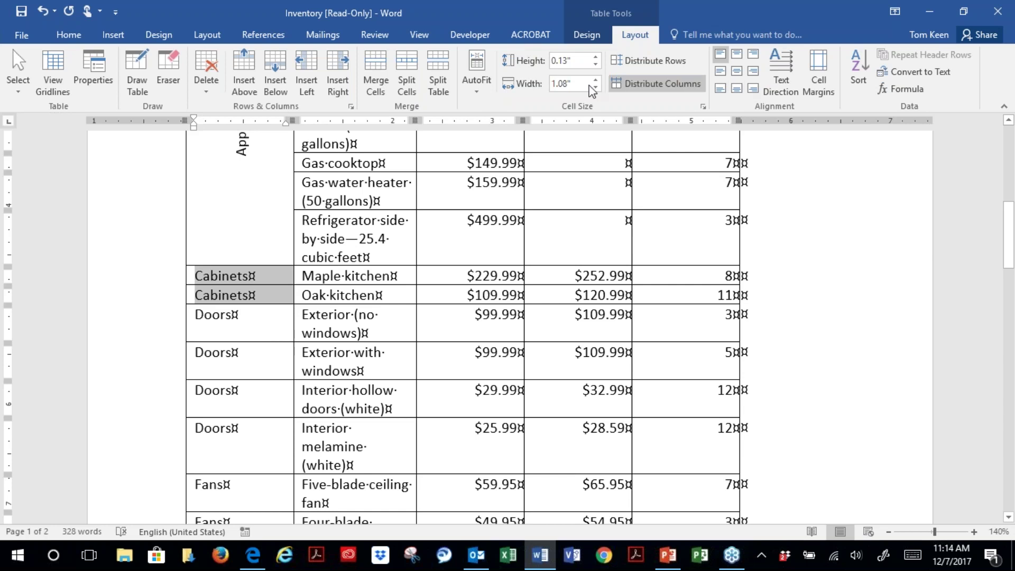
Step: Merge the Cabinets cells, delete the duplicate label, rotate it bottom-to-top, heighten the row, and centre it
left_click(376, 82)
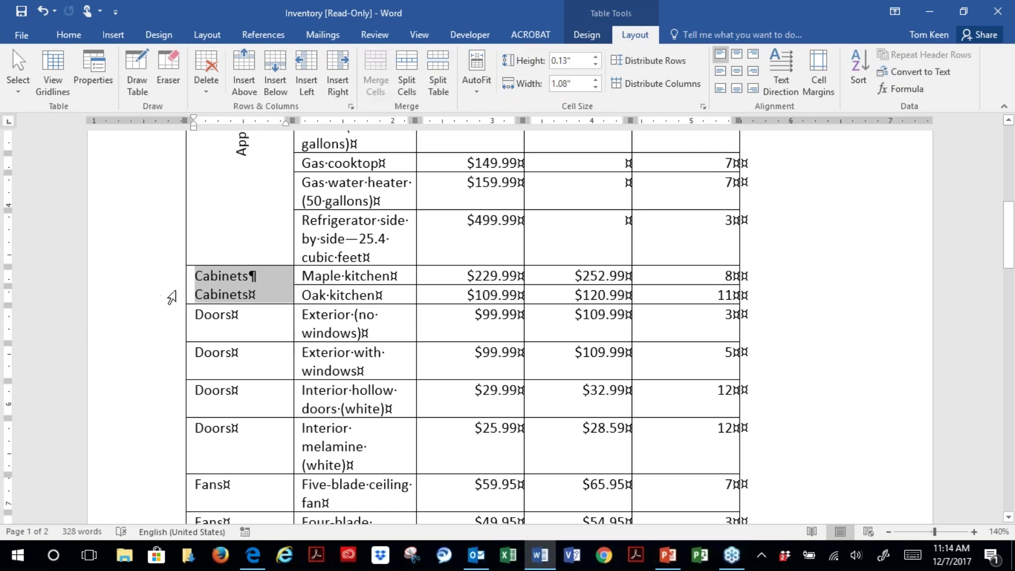
left_click(196, 281)
left_click_drag(230, 280, 257, 276)
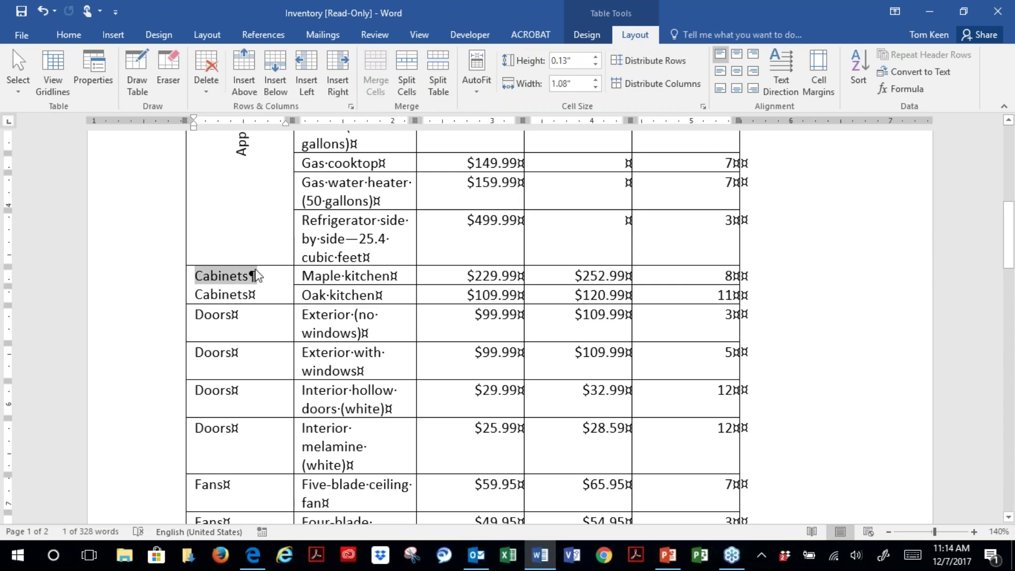
key("Delete")
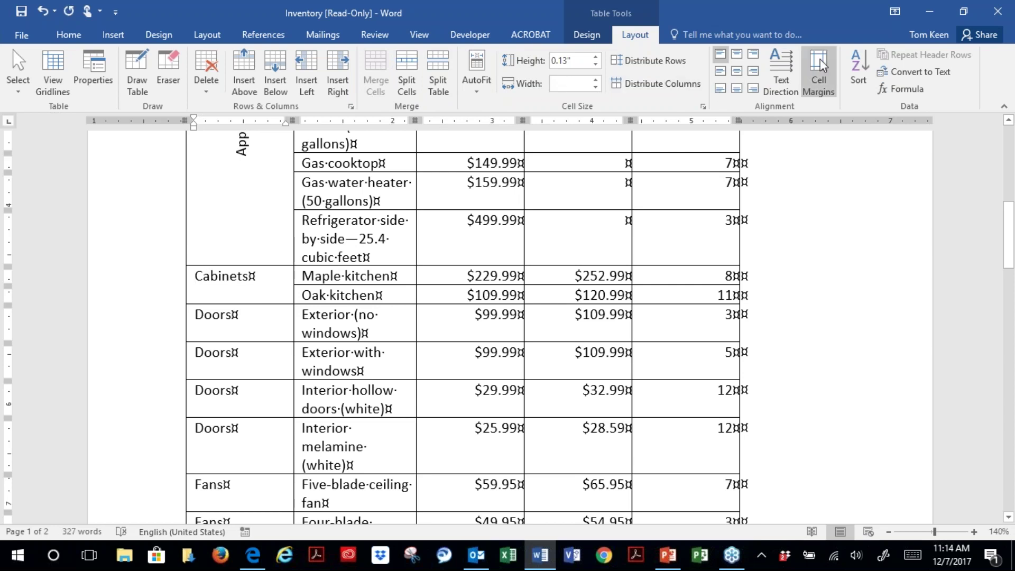
left_click(783, 72)
left_click(784, 73)
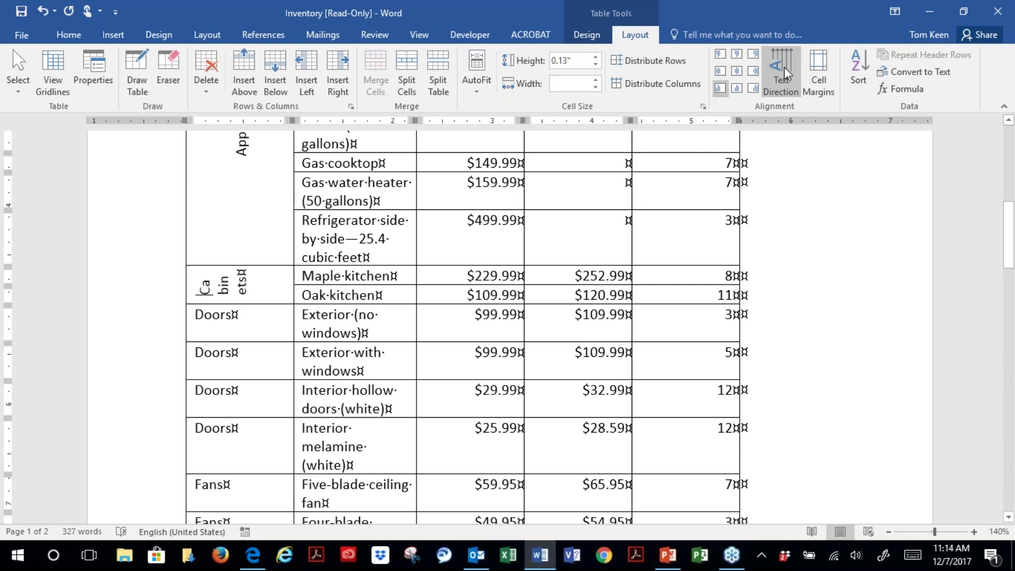
left_click_drag(255, 306, 259, 343)
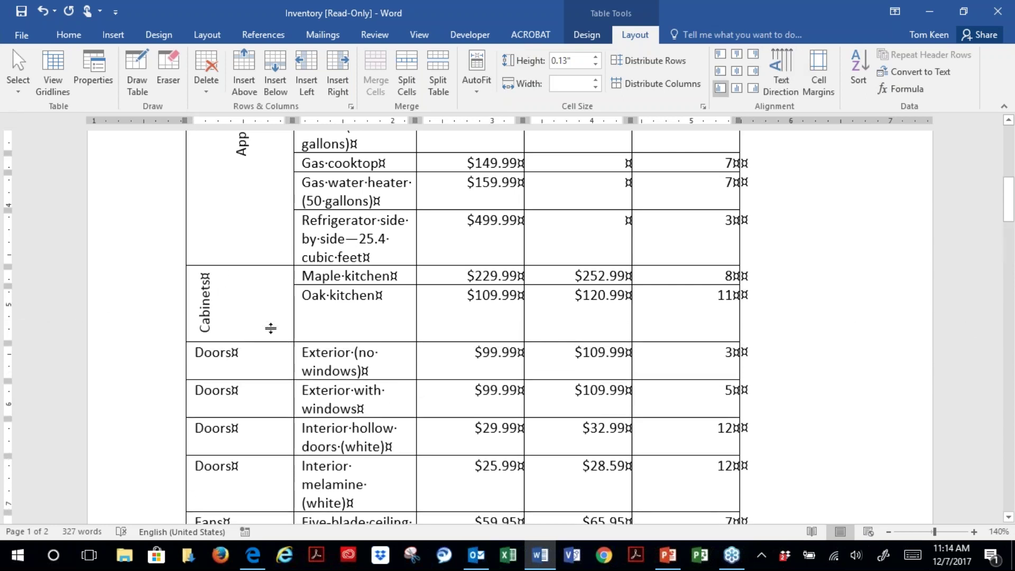
left_click(737, 70)
Step: Merge the four Doors category cells and delete the three duplicate Doors lines
mouse_move(249, 353)
left_mouse_down()
mouse_move(270, 511)
mouse_move(265, 483)
left_mouse_up()
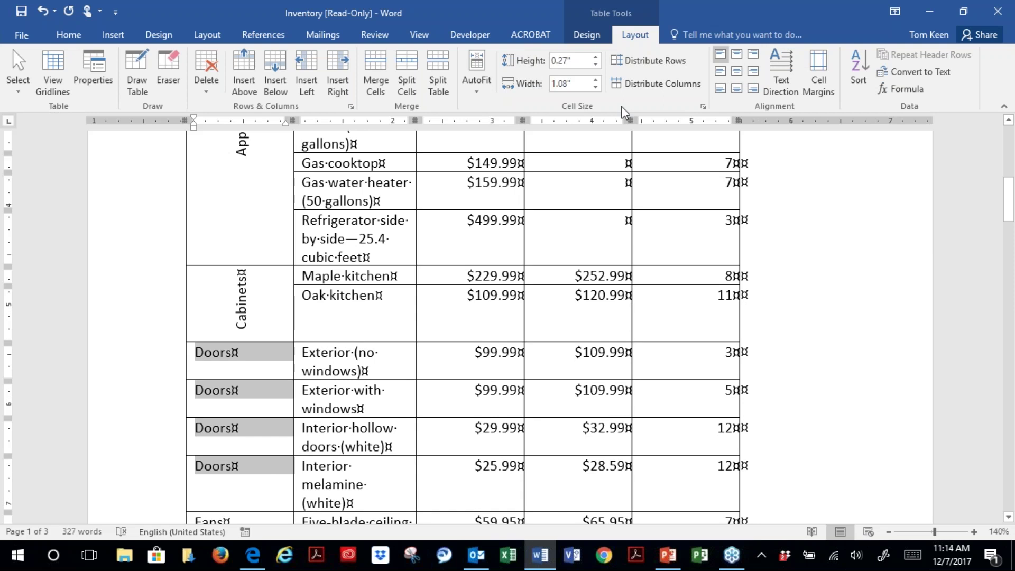
left_click(376, 82)
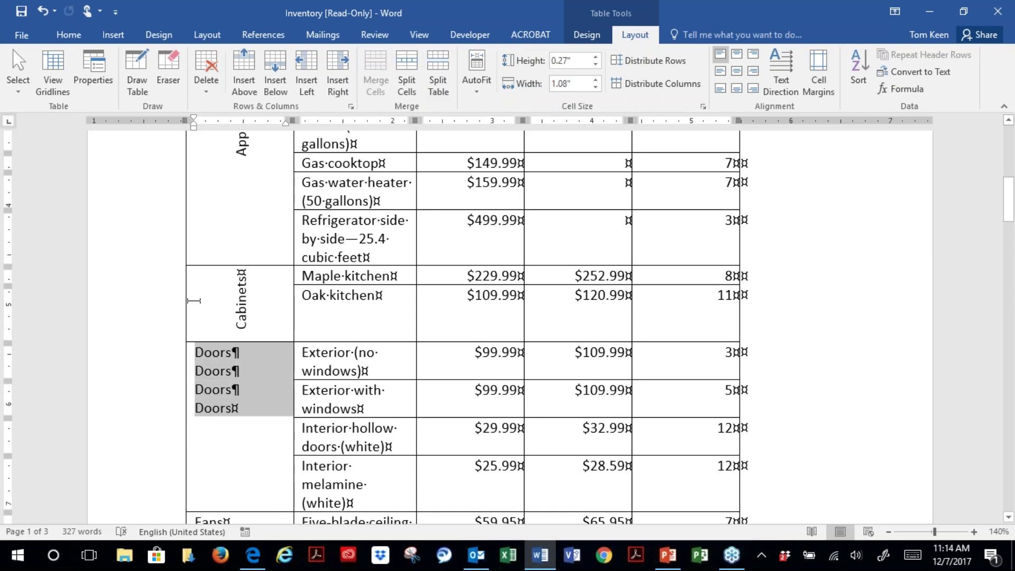
left_click(200, 403)
left_click_drag(195, 352, 244, 386)
key("Delete")
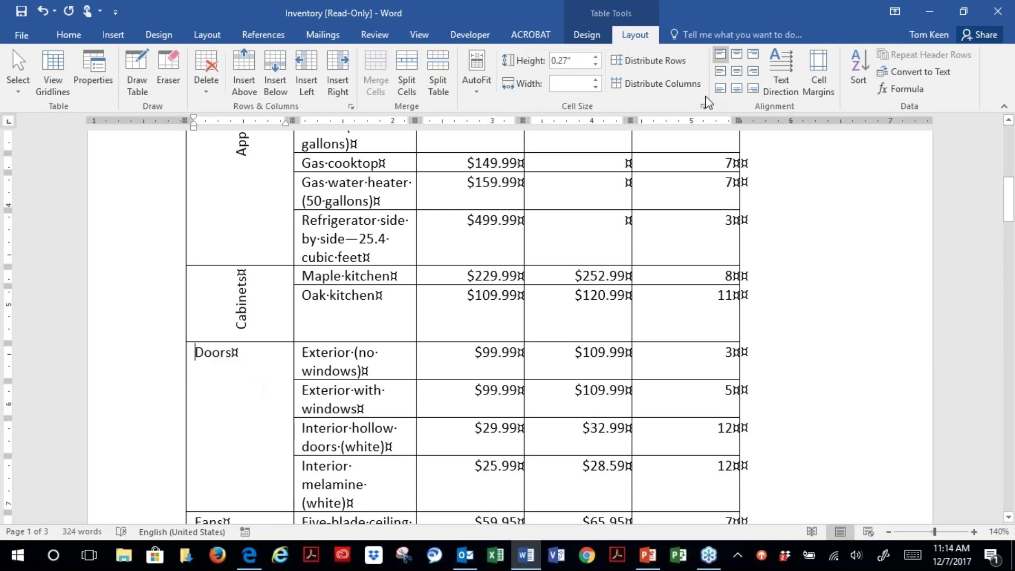
Step: Centre the Doors label, rotate it to read bottom to top, and select the two Fans cells
left_click(738, 74)
left_click(785, 72)
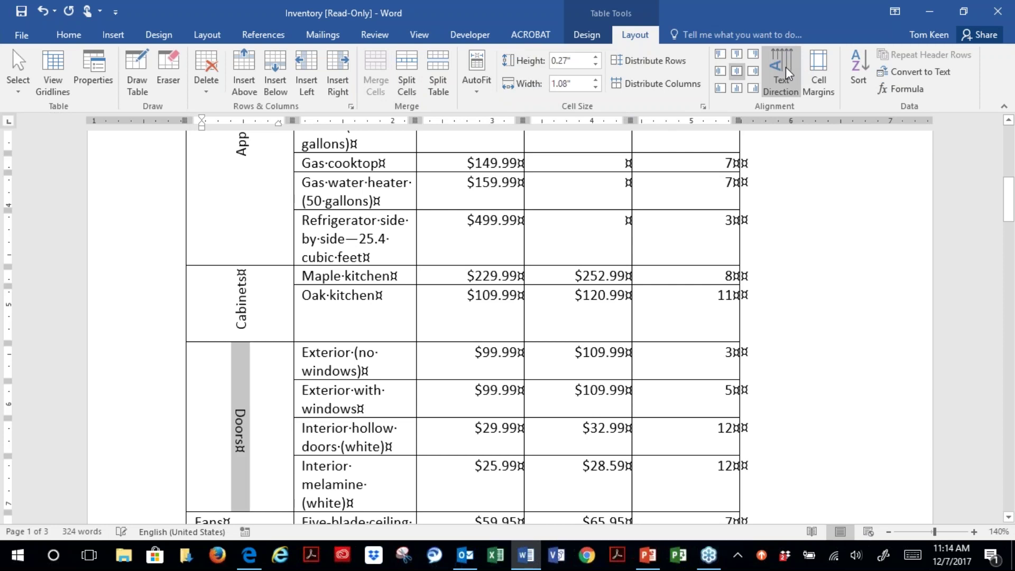
left_click(786, 72)
scroll(249, 366, "down", 3)
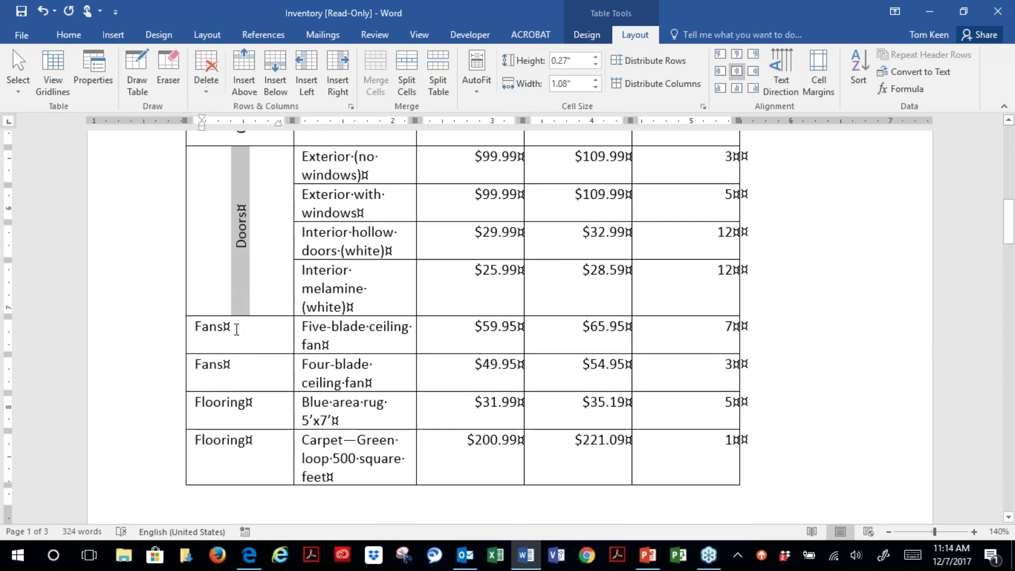
left_click_drag(231, 329, 247, 365)
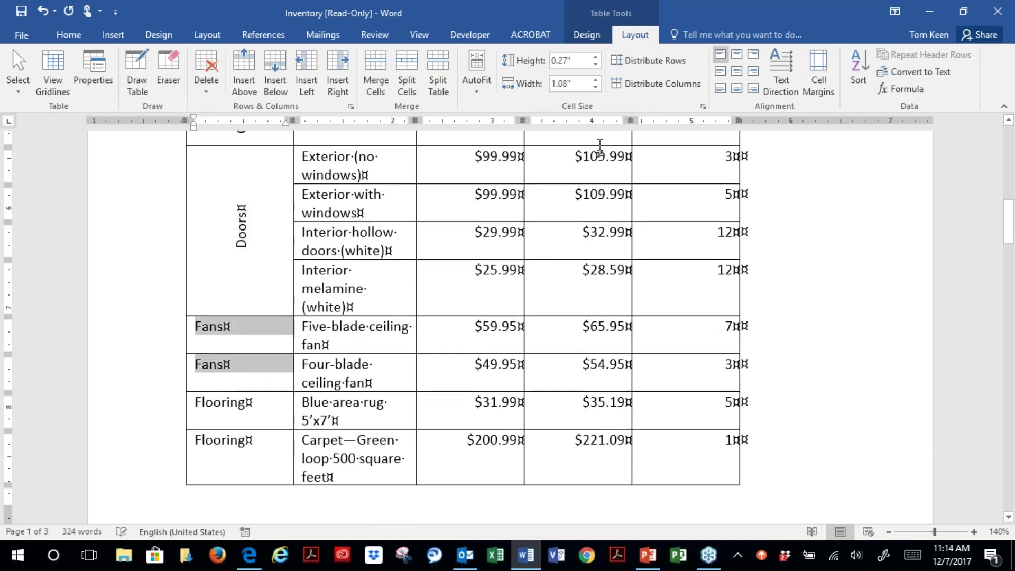
Step: Merge the two Fans cells and delete the duplicate Fans line
left_click(379, 93)
left_click(224, 327)
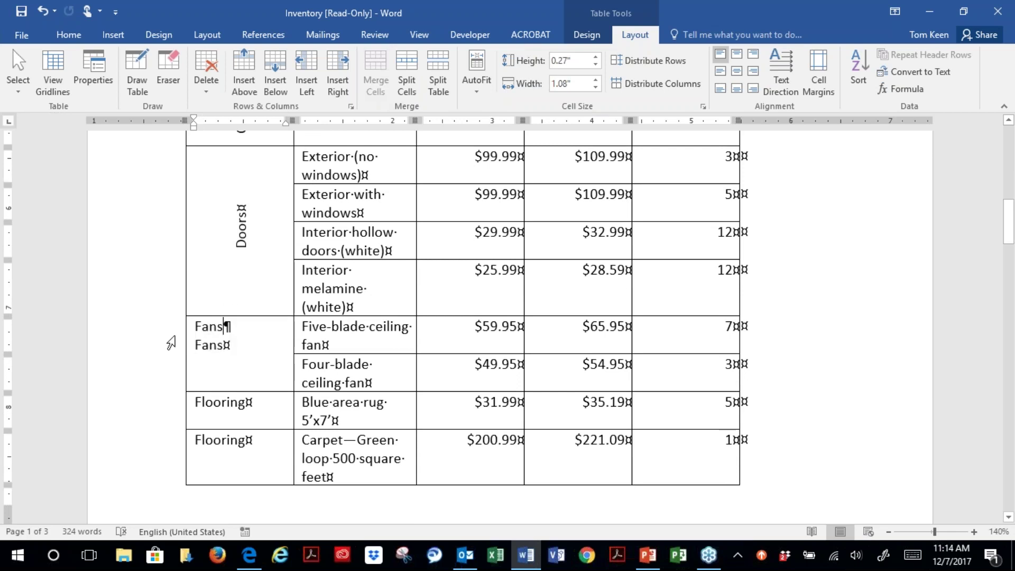
triple_click(217, 326)
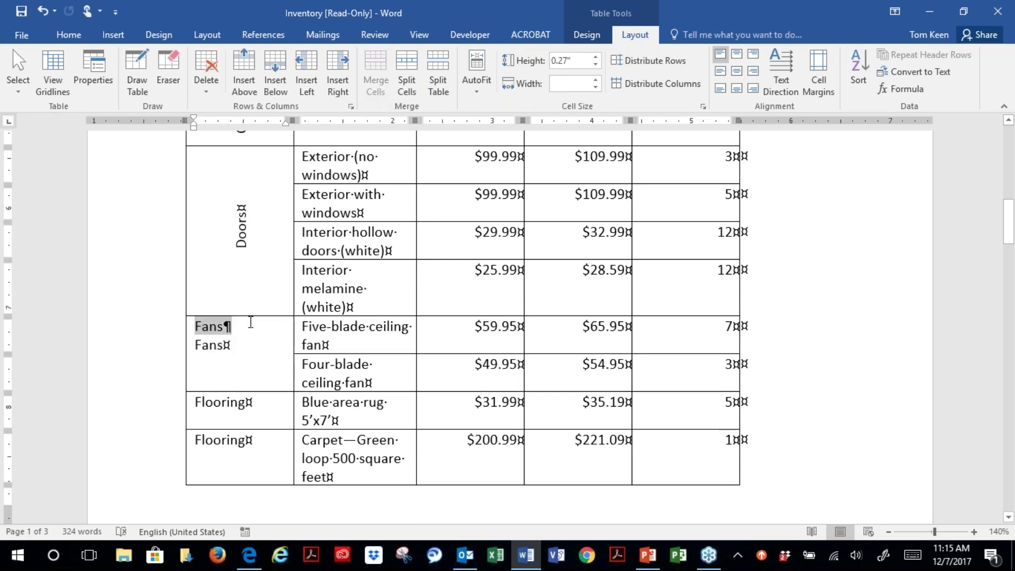
key("Delete")
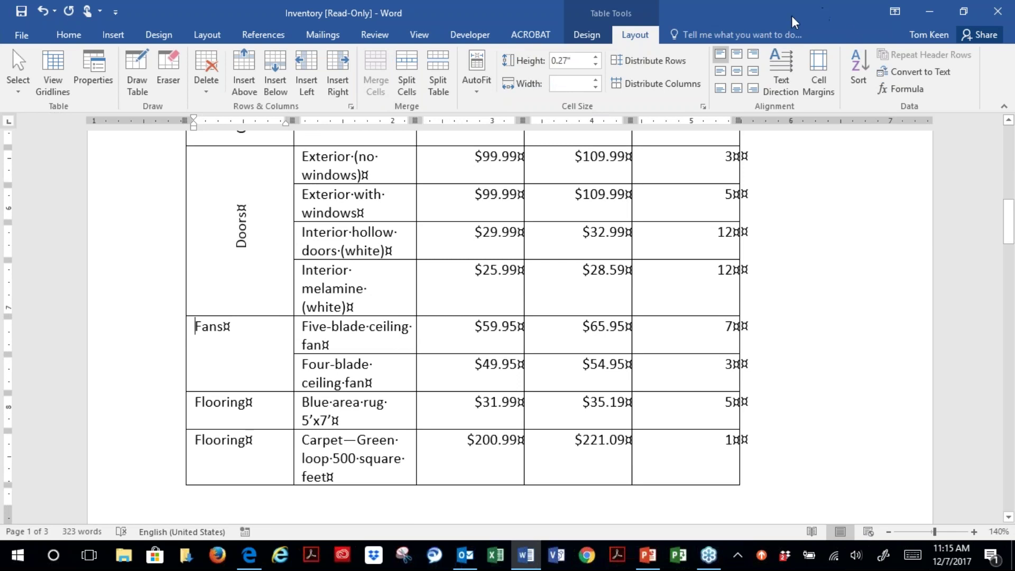
Step: Centre the Fans label, turn it vertical, and select the Flooring cells in the first column
left_click(737, 71)
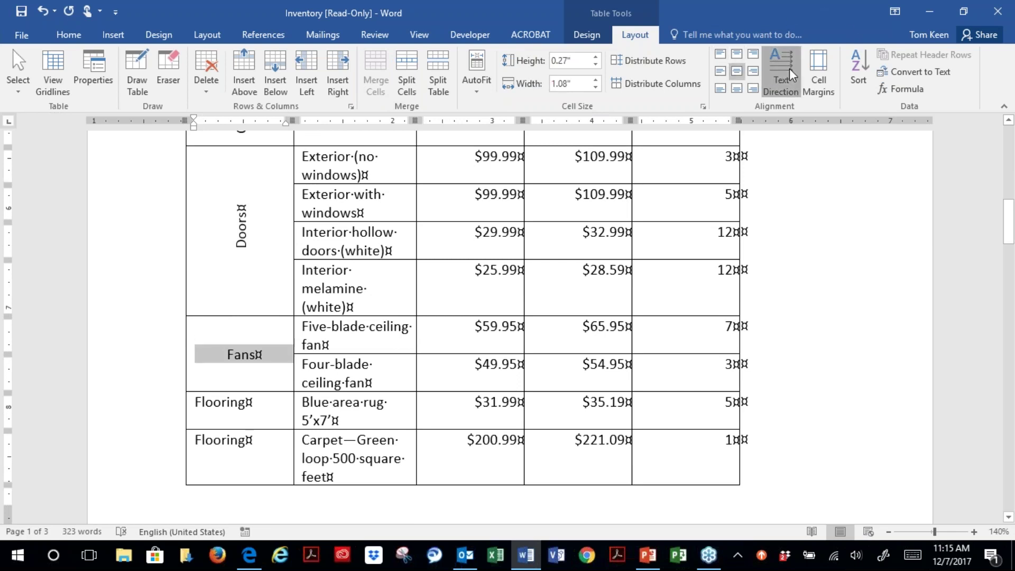
left_click(786, 73)
scroll(265, 408, "down", 3)
mouse_move(260, 157)
left_mouse_down()
mouse_move(281, 537)
mouse_move(267, 418)
left_mouse_up()
Step: Merge the Flooring cells, remove the extra Flooring lines, and centre the label vertically
left_click(376, 70)
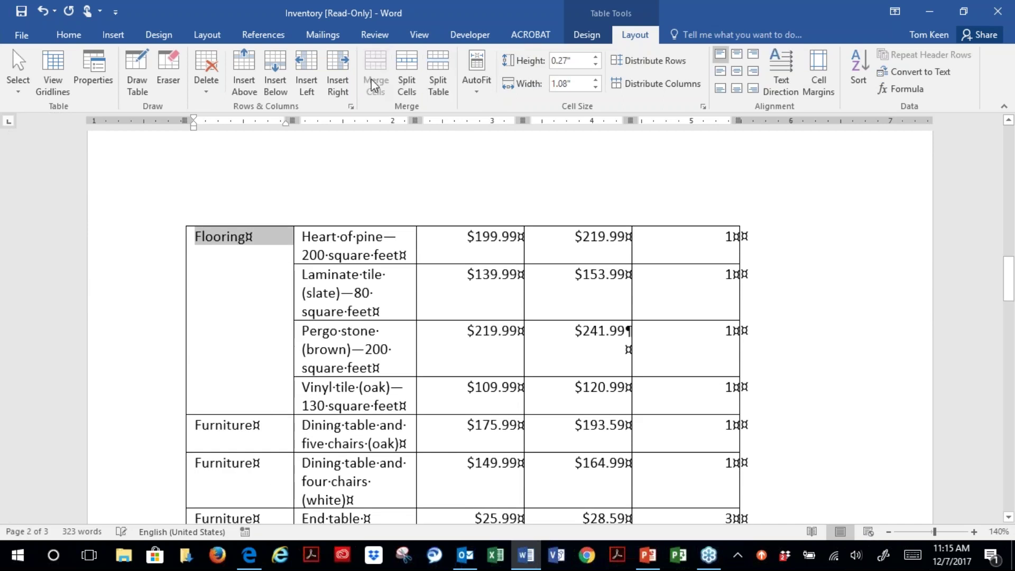
scroll(555, 168, "up", 3)
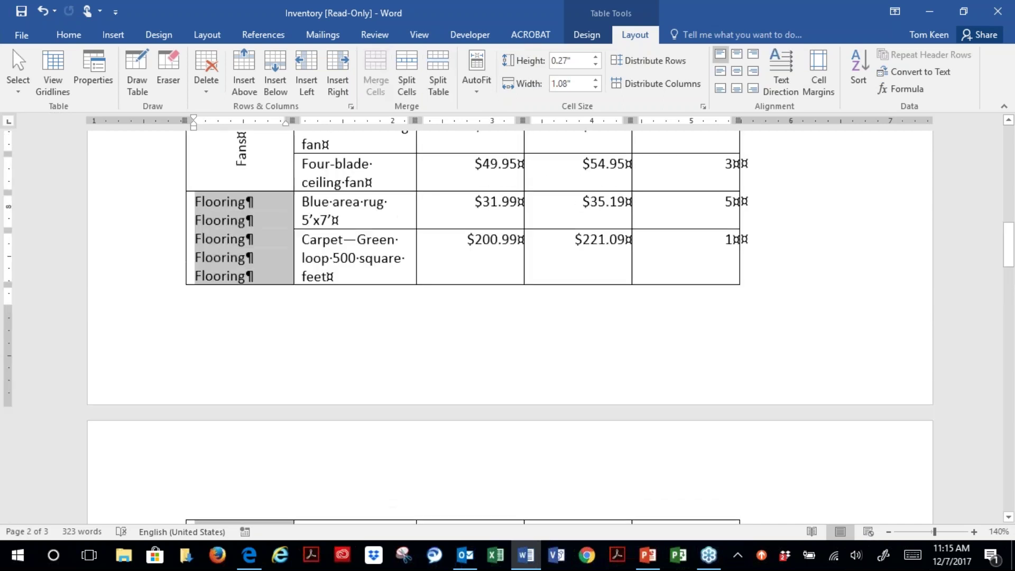
left_click(196, 206)
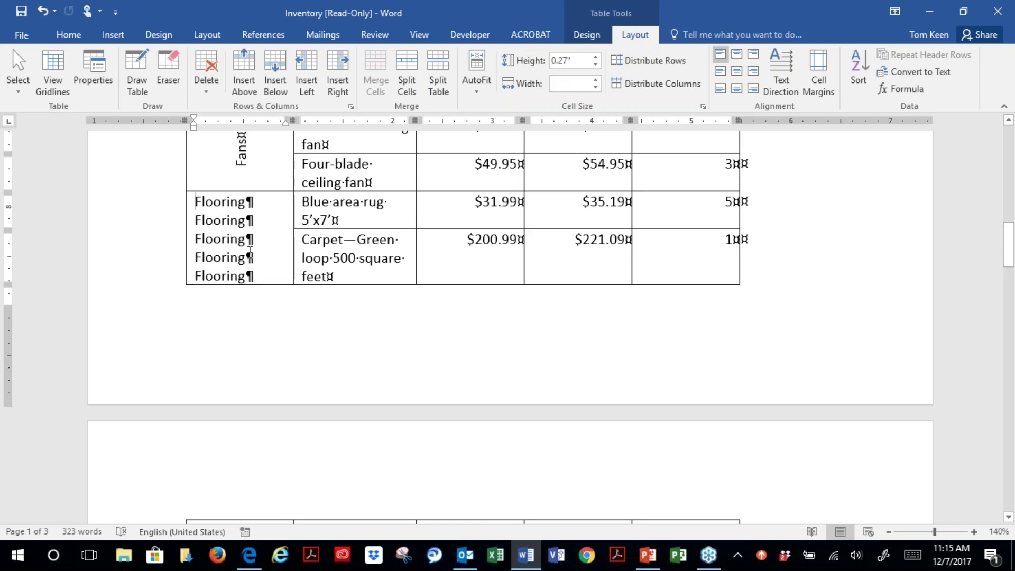
left_click_drag(196, 205, 259, 272)
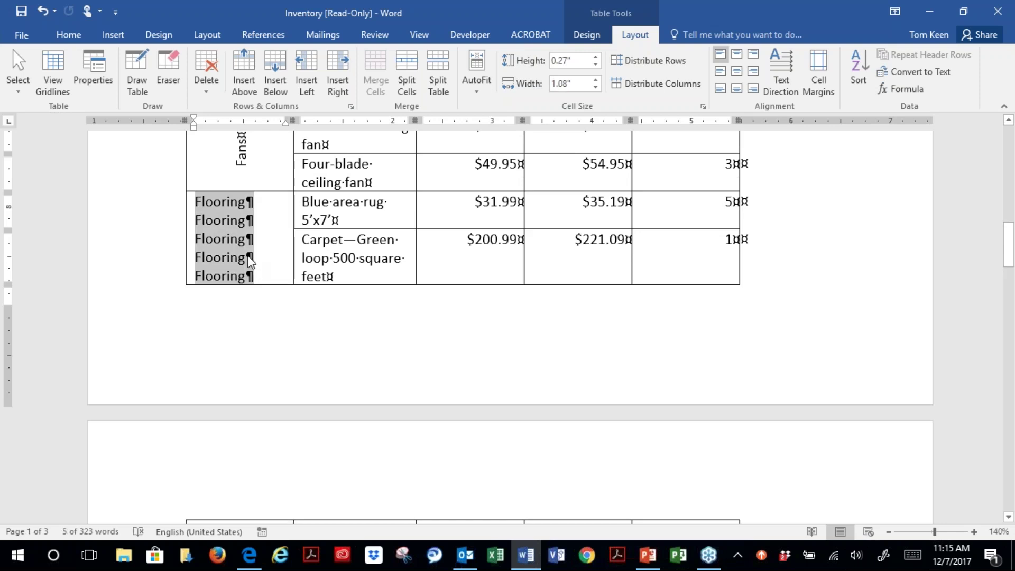
key("ctrl+z")
left_click(739, 75)
left_click(785, 62)
Step: Merge the six Furniture cells, delete five extra lines, centre and rotate the label, then select the Hardware cells
scroll(552, 238, "down", 5)
scroll(548, 238, "down", 3)
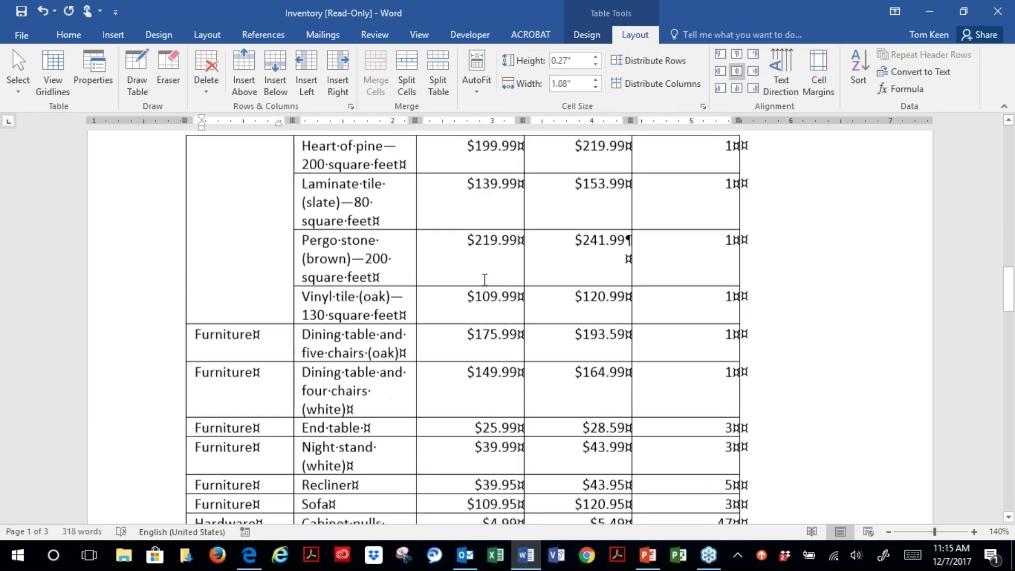
left_click_drag(257, 335, 285, 460)
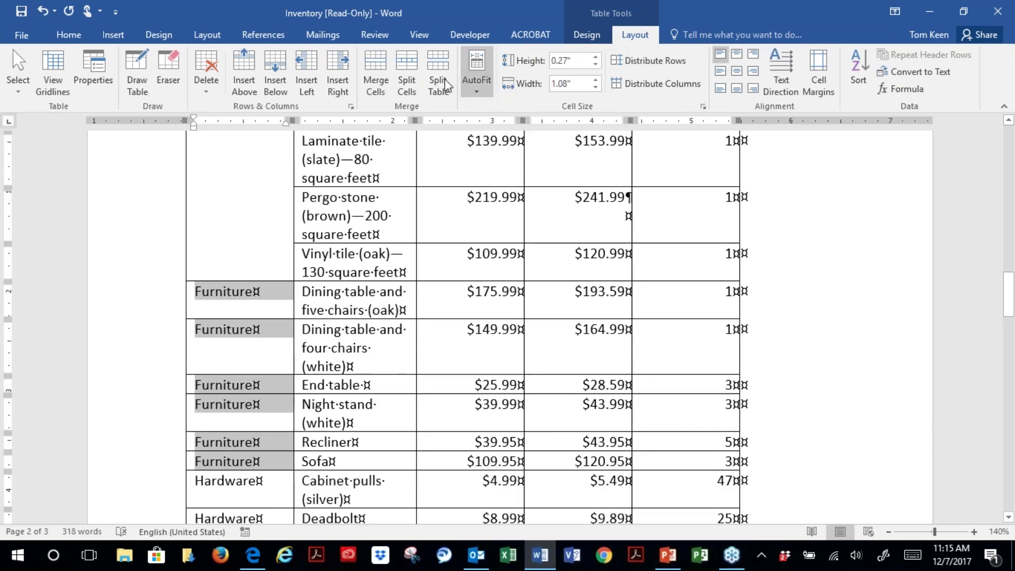
left_click(377, 75)
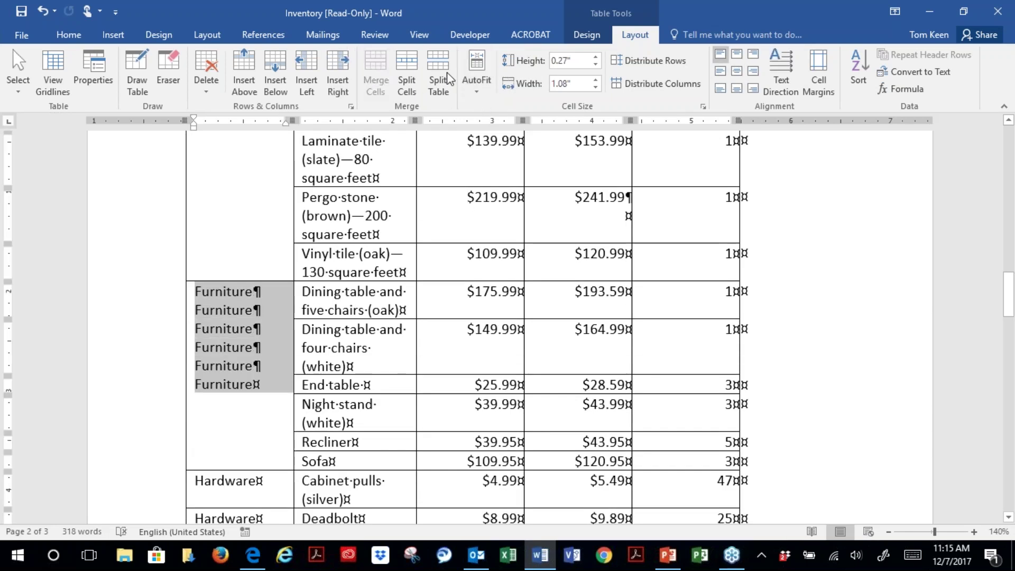
left_click(255, 371)
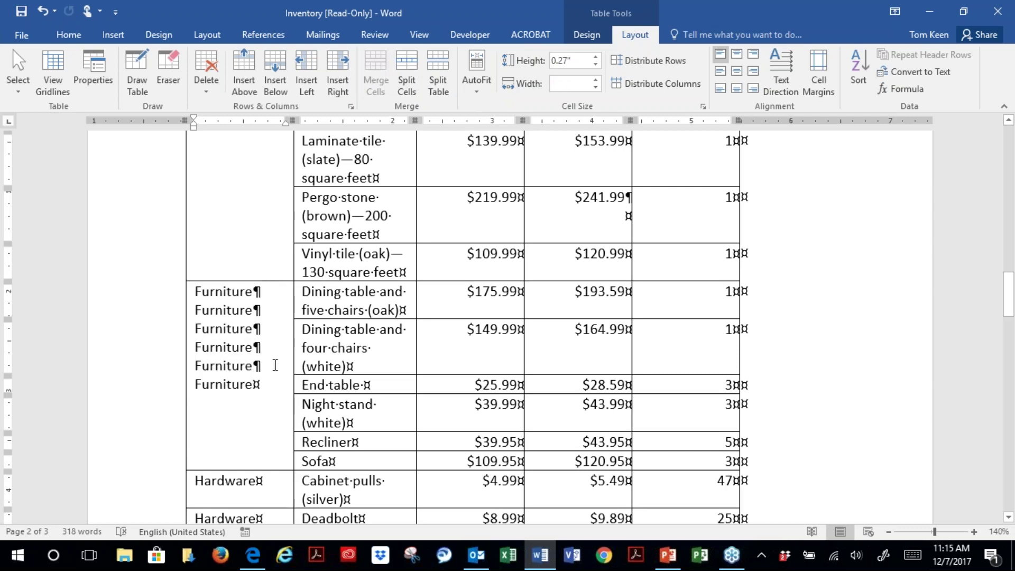
mouse_move(271, 366)
left_mouse_down()
mouse_move(222, 296)
mouse_move(192, 295)
left_mouse_up()
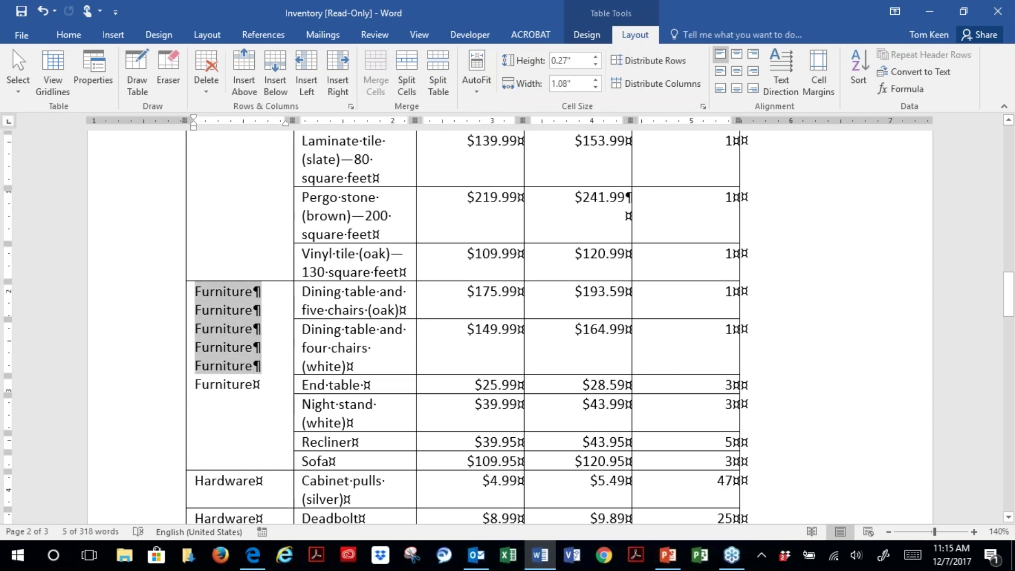
key("Delete")
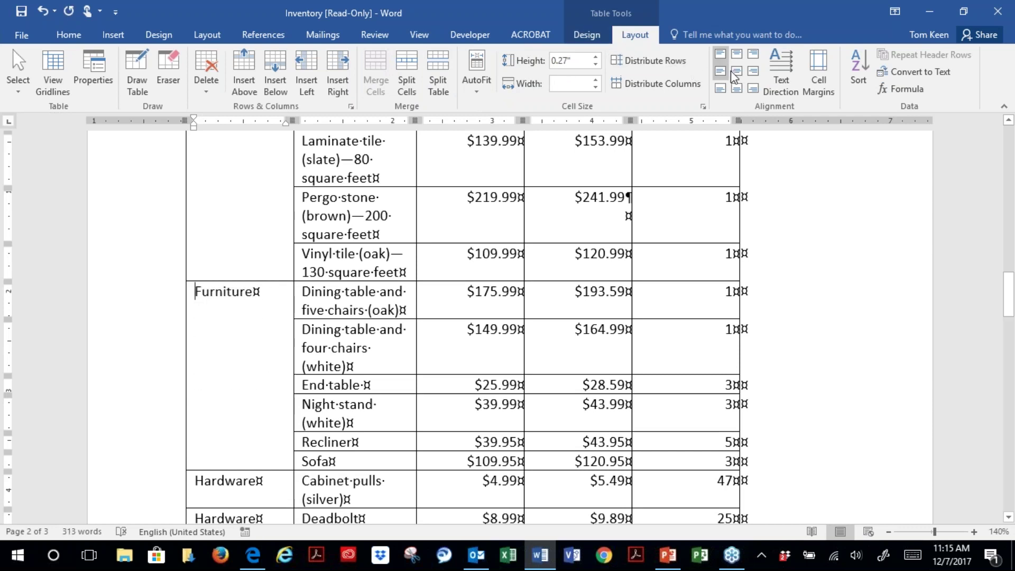
left_click(738, 75)
left_click(776, 74)
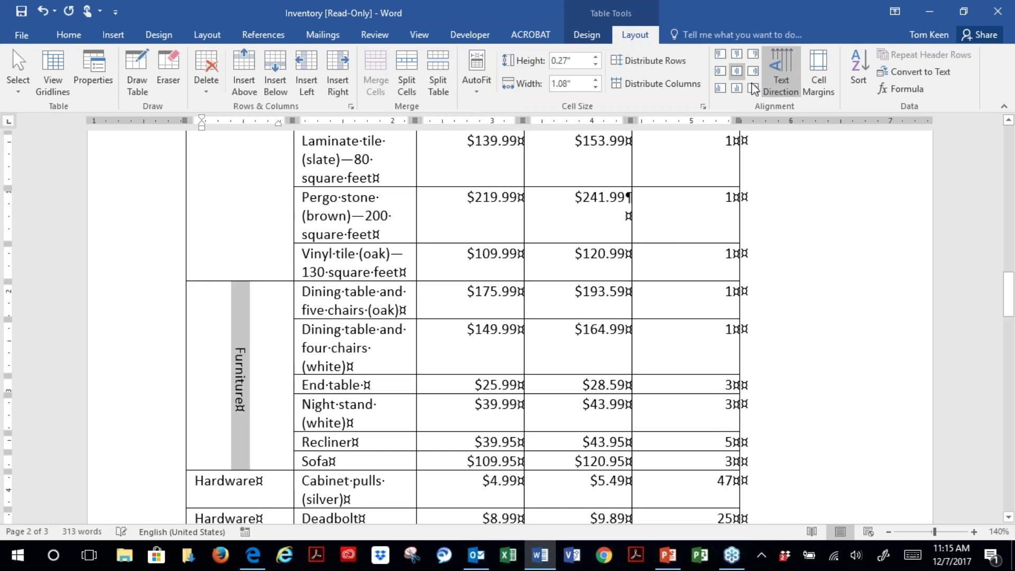
scroll(505, 265, "down", 5)
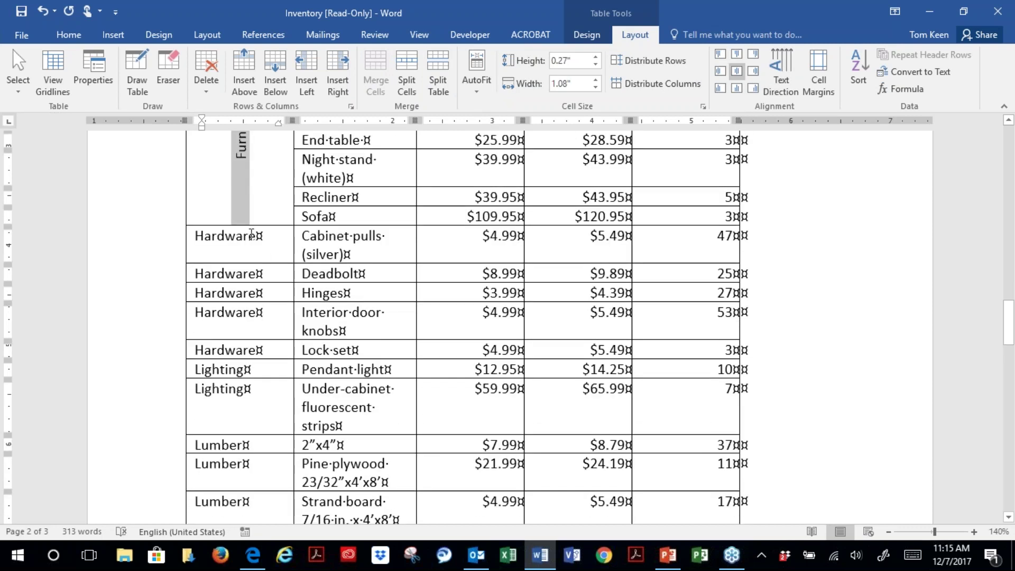
left_click_drag(267, 248, 279, 353)
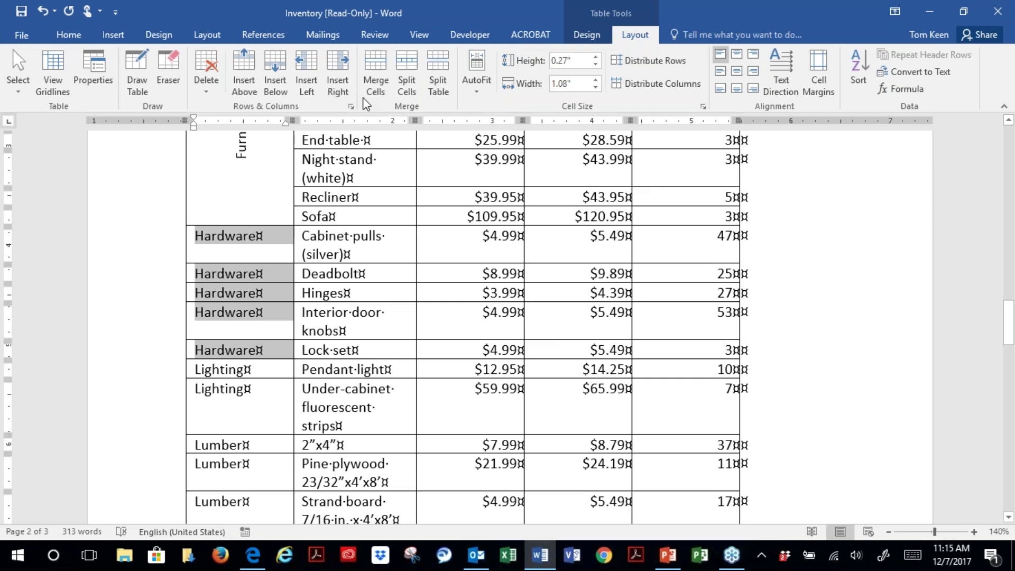
Step: Merge the five Hardware cells and delete the four extra Hardware lines
left_click(373, 90)
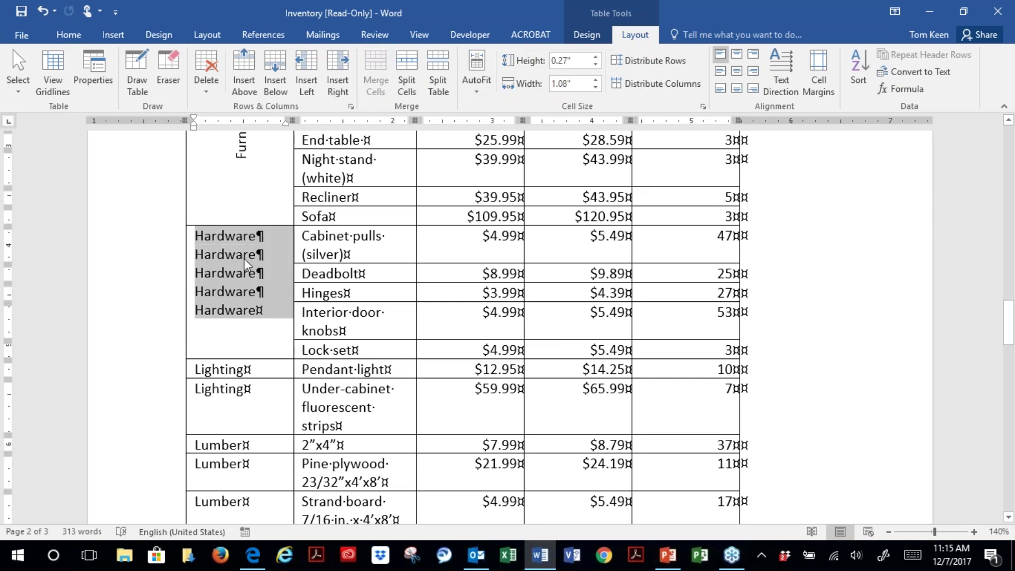
left_click(258, 272)
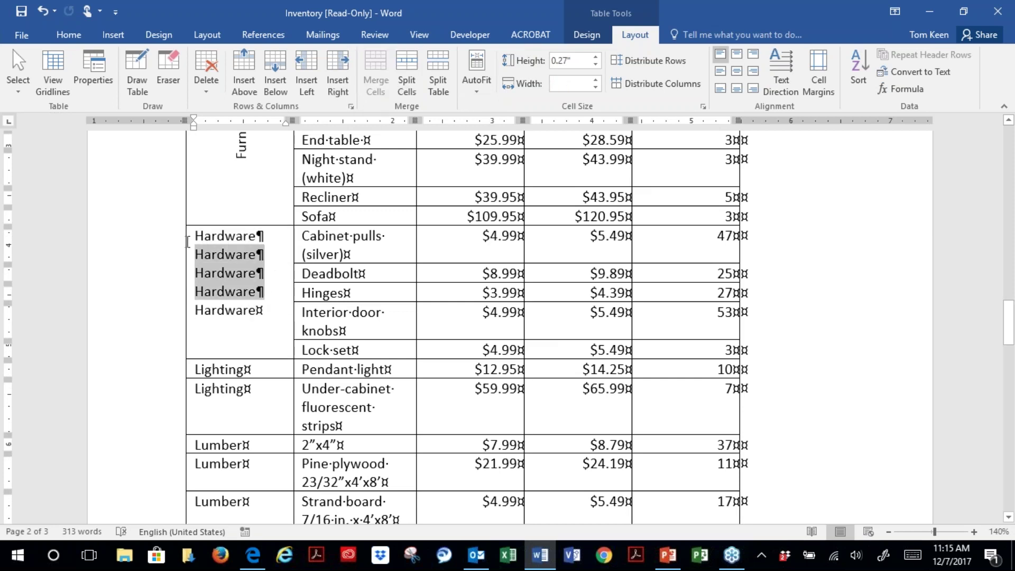
left_click_drag(265, 286, 183, 238)
key("Delete")
key("Delete")
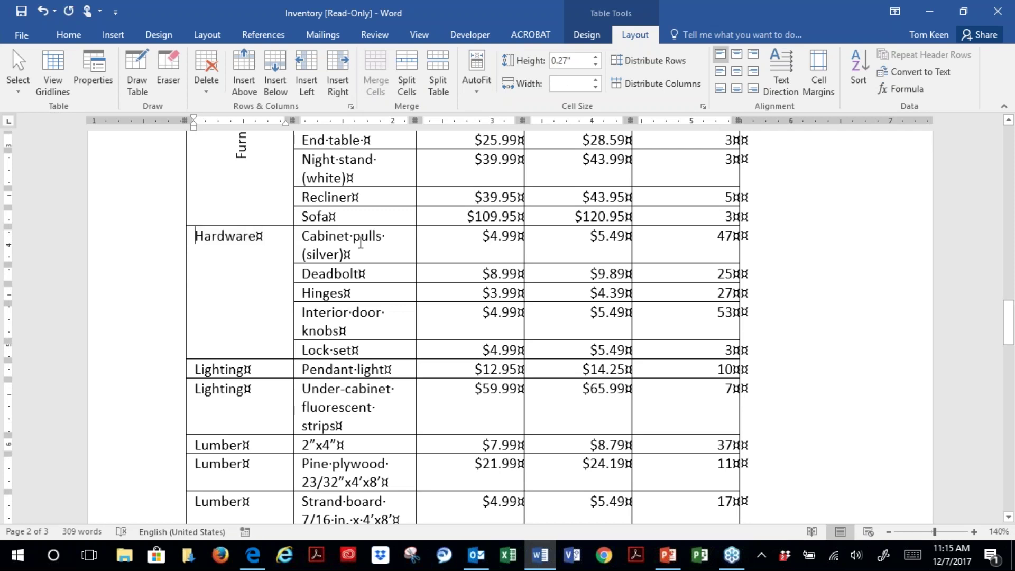
Step: Centre the Hardware label and rotate it to read bottom to top
left_click(736, 71)
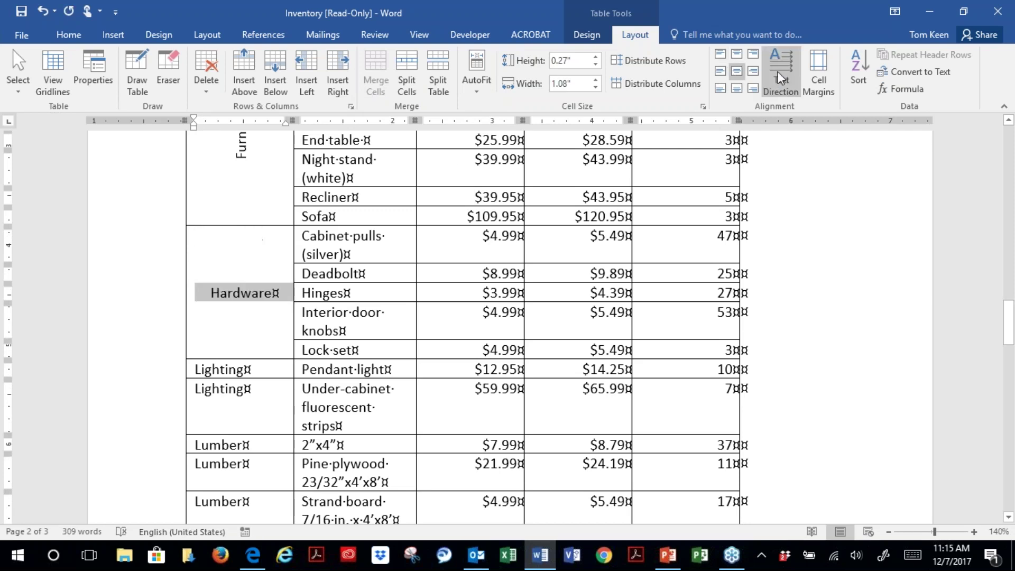
left_click(782, 70)
left_click(783, 71)
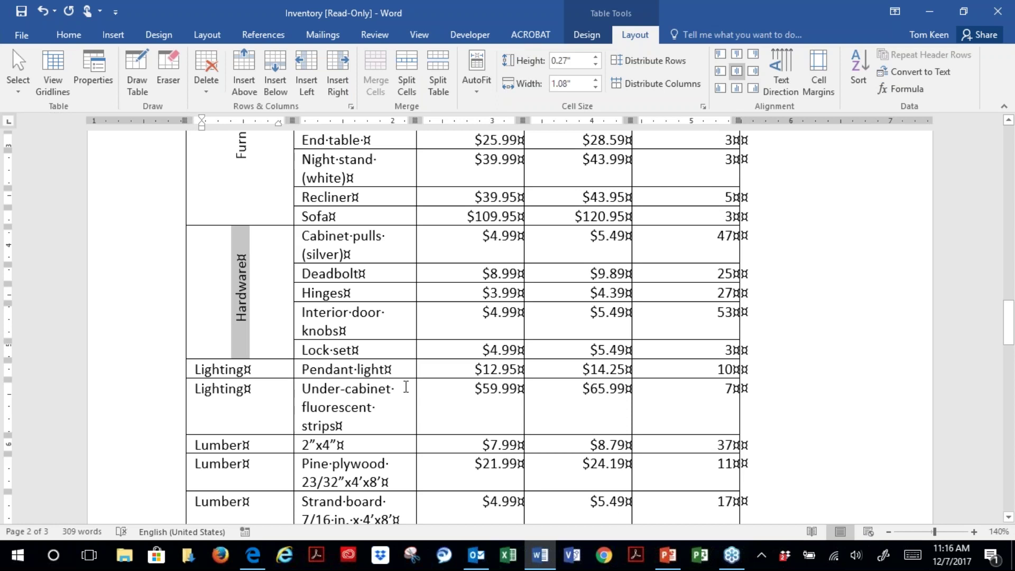
scroll(410, 390, "down", 1)
scroll(410, 389, "down", 5)
scroll(411, 363, "down", 3)
scroll(410, 363, "up", 3)
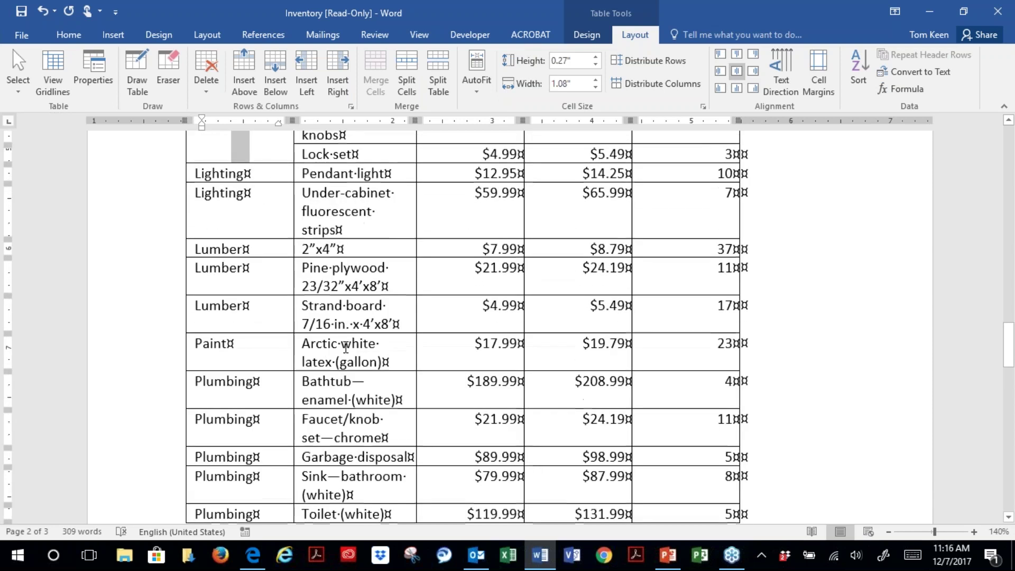
scroll(344, 344, "up", 2)
Step: Merge the two Lighting cells, centre and rotate the label bottom-to-top, and delete the duplicate Lighting line
left_click_drag(256, 272, 283, 323)
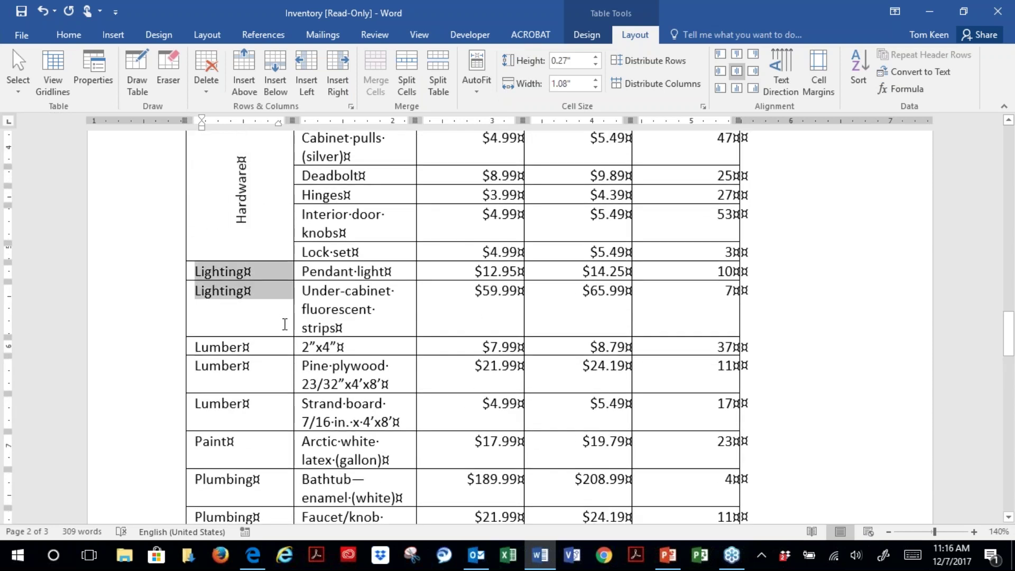
left_click(376, 71)
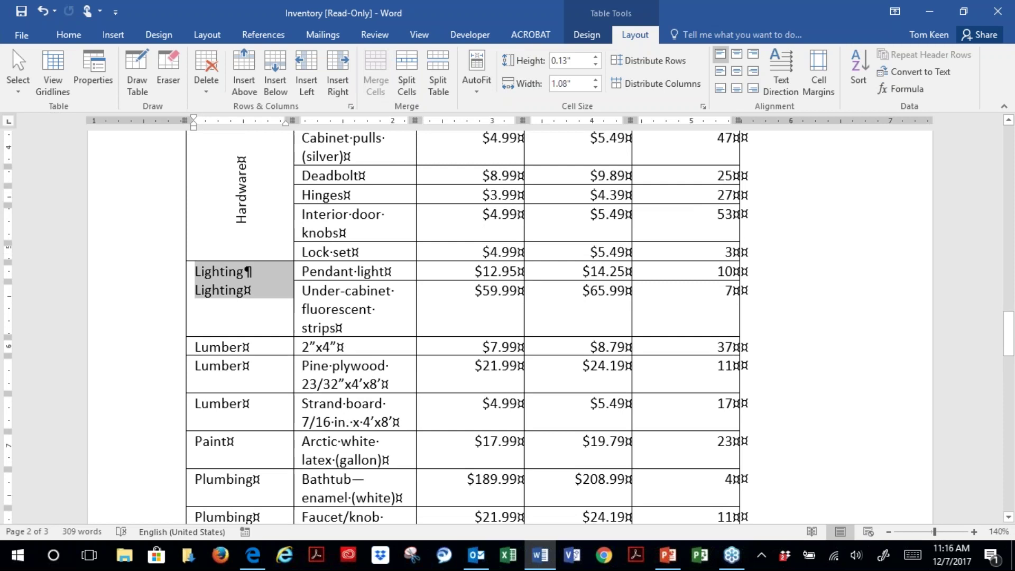
left_click(737, 71)
left_click(779, 71)
left_click(778, 71)
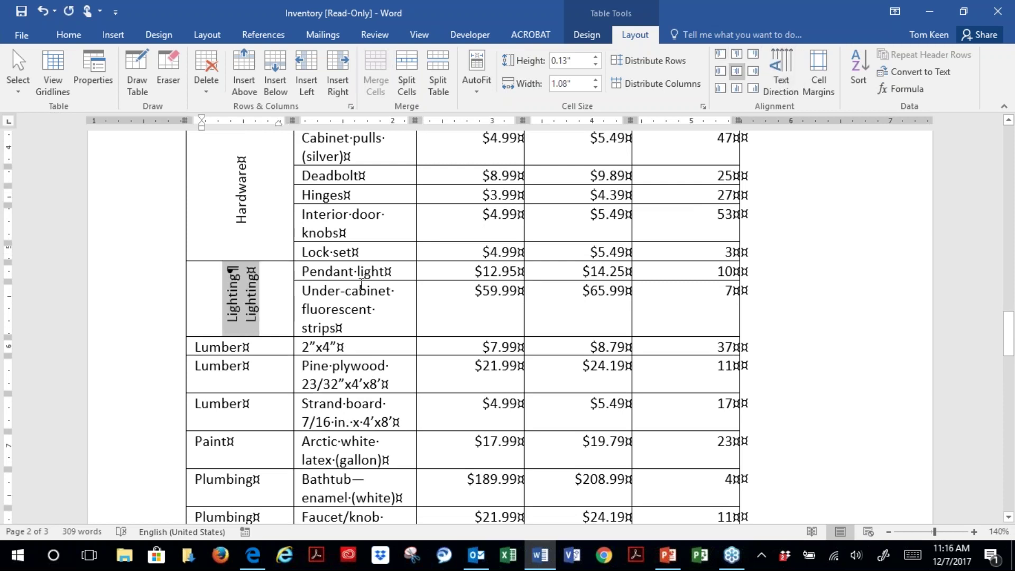
left_click(251, 332)
key("Delete")
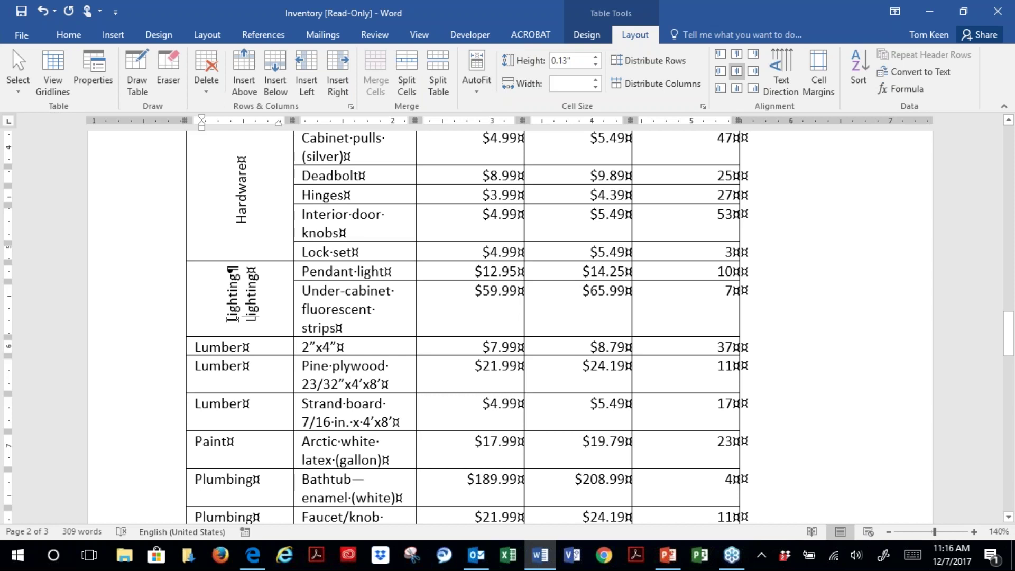
left_click_drag(246, 299, 231, 267)
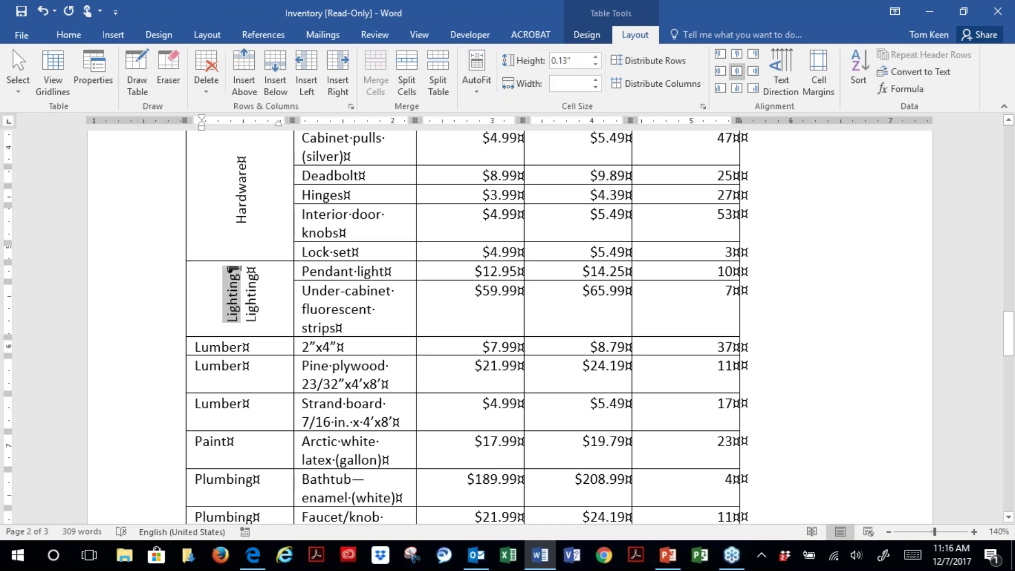
key("Delete")
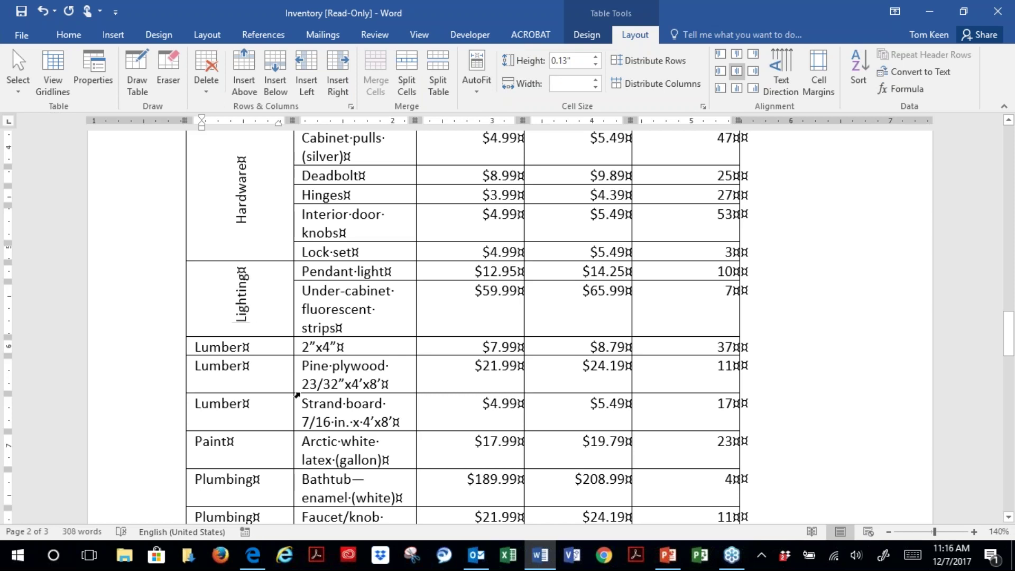
Step: Merge the three Lumber cells, centre the text, delete two duplicate lines, and rotate it vertical
left_click_drag(259, 351, 275, 416)
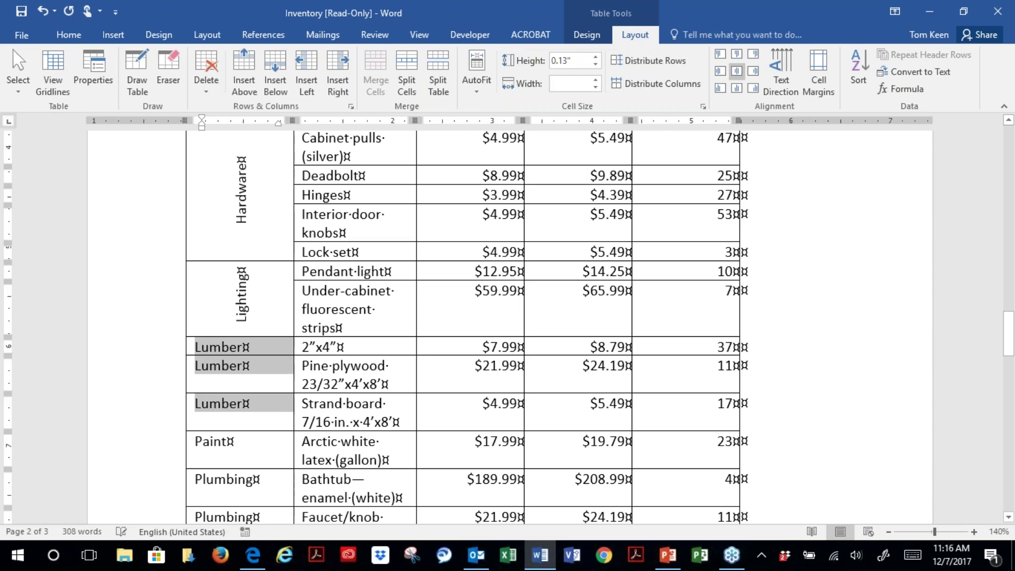
left_click(376, 79)
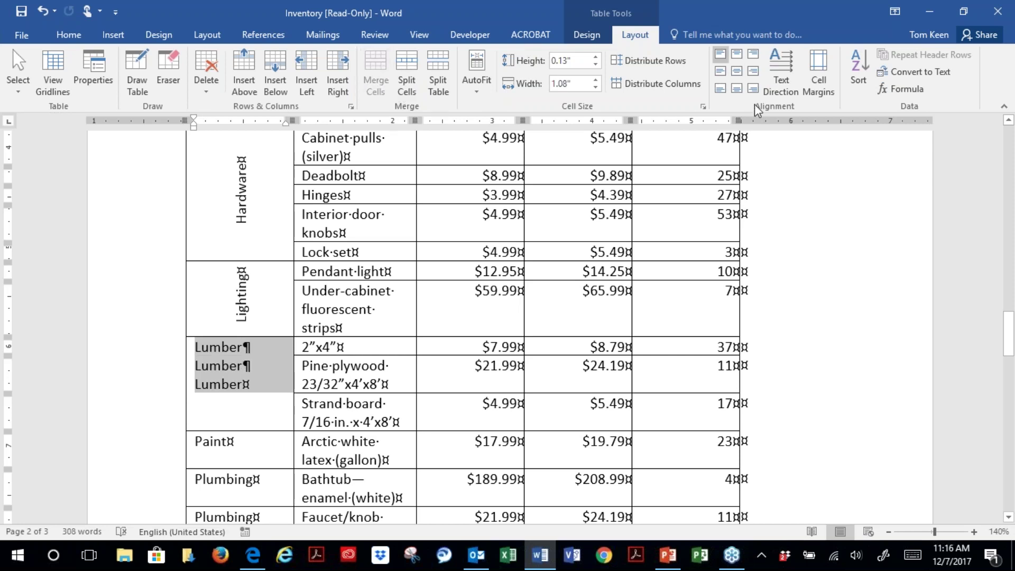
left_click(737, 88)
left_click(736, 70)
left_click(267, 385)
left_click_drag(217, 367, 218, 403)
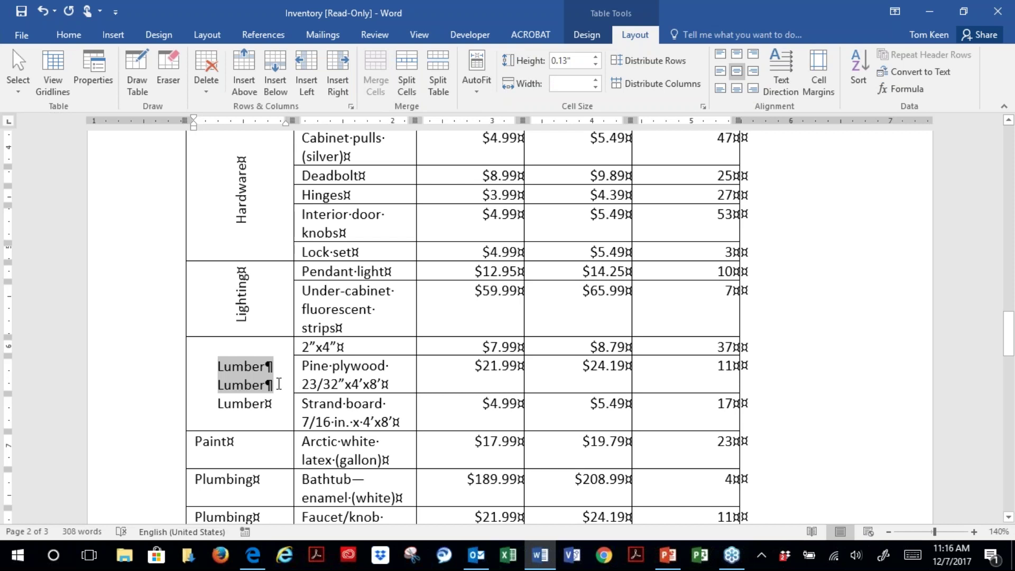
key("Delete")
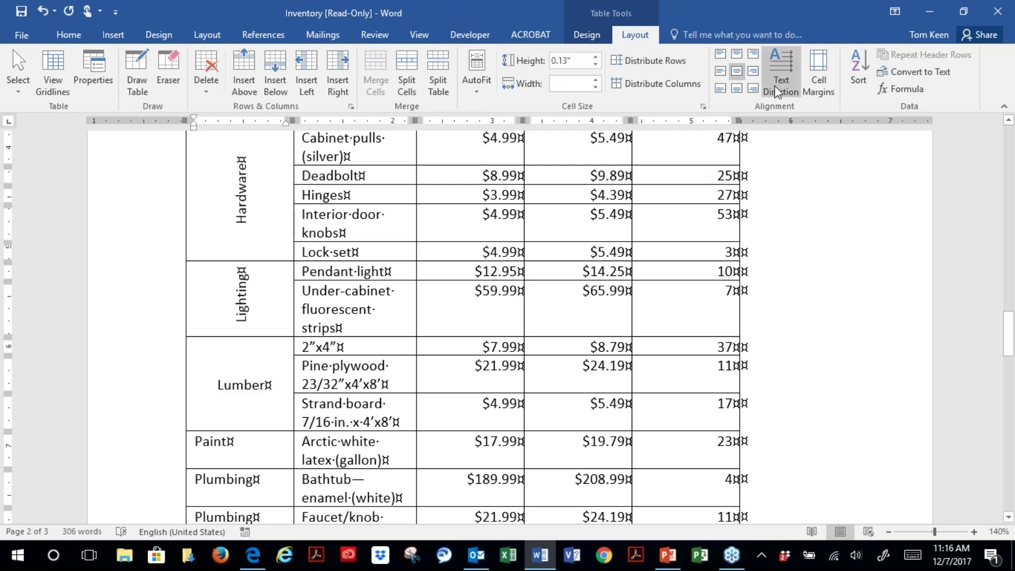
left_click(777, 69)
Step: Centre the Paint label in its cell and rotate it to run vertically
scroll(317, 346, "down", 3)
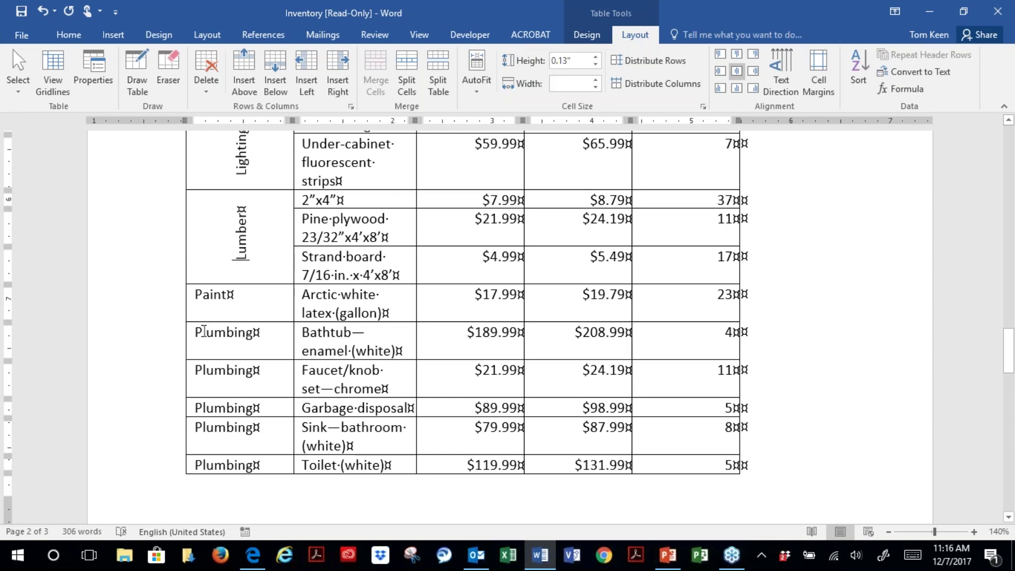
left_click(228, 301)
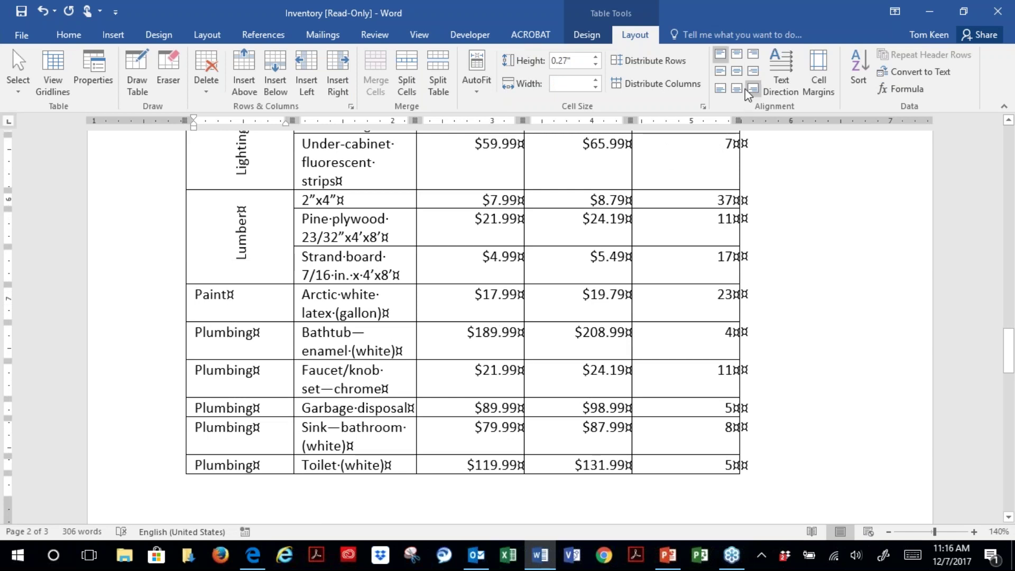
left_click(737, 71)
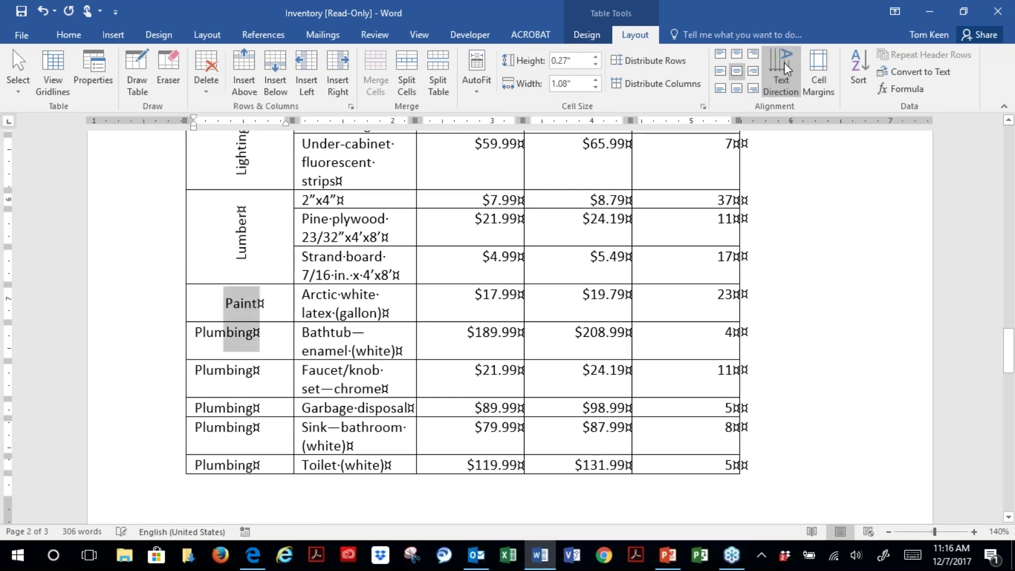
left_click(785, 63)
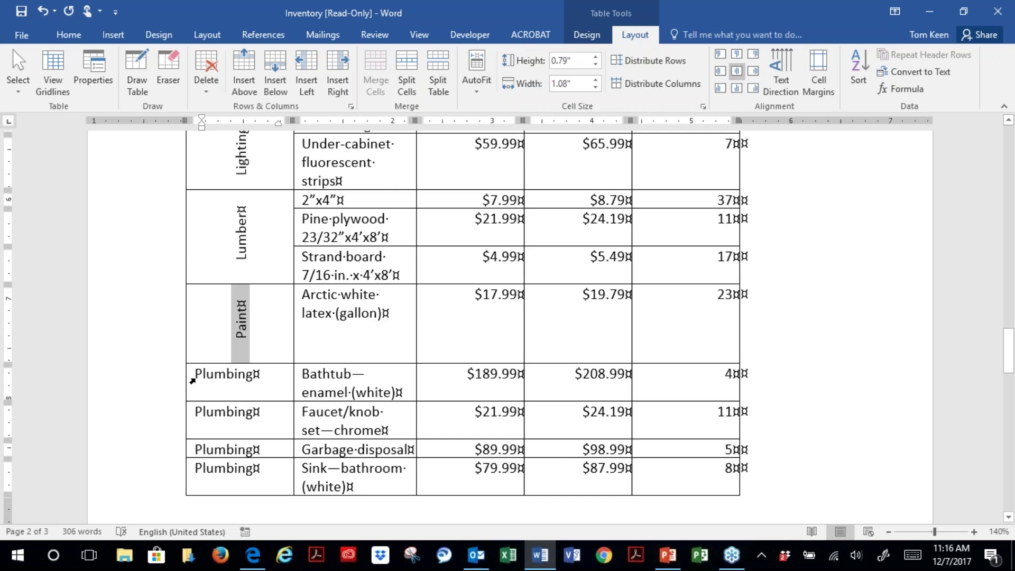
Step: Merge the four Plumbing cells, centre the text, delete three extra lines, and rotate it vertical
left_click_drag(193, 380, 273, 476)
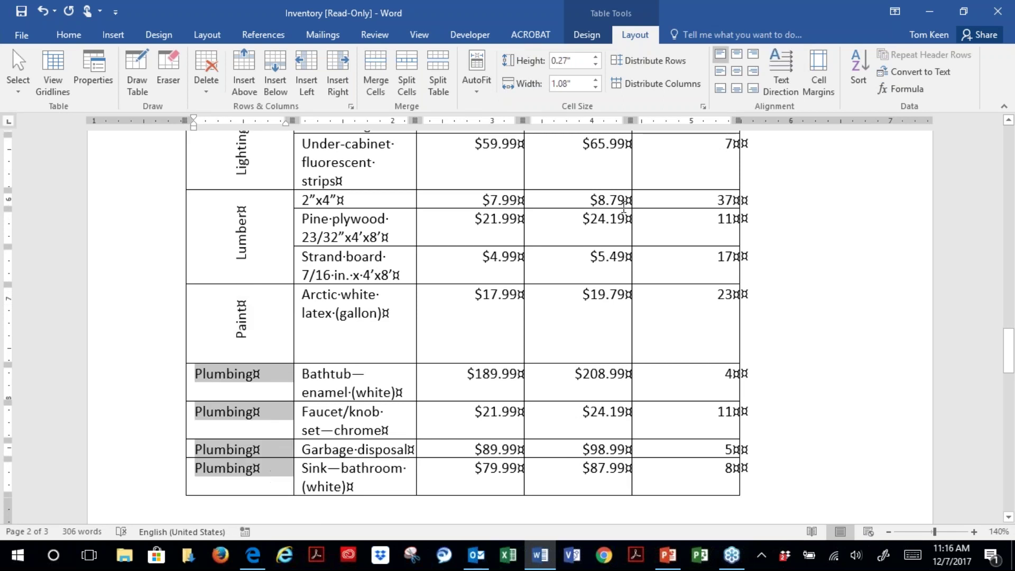
left_click(377, 85)
left_click(736, 70)
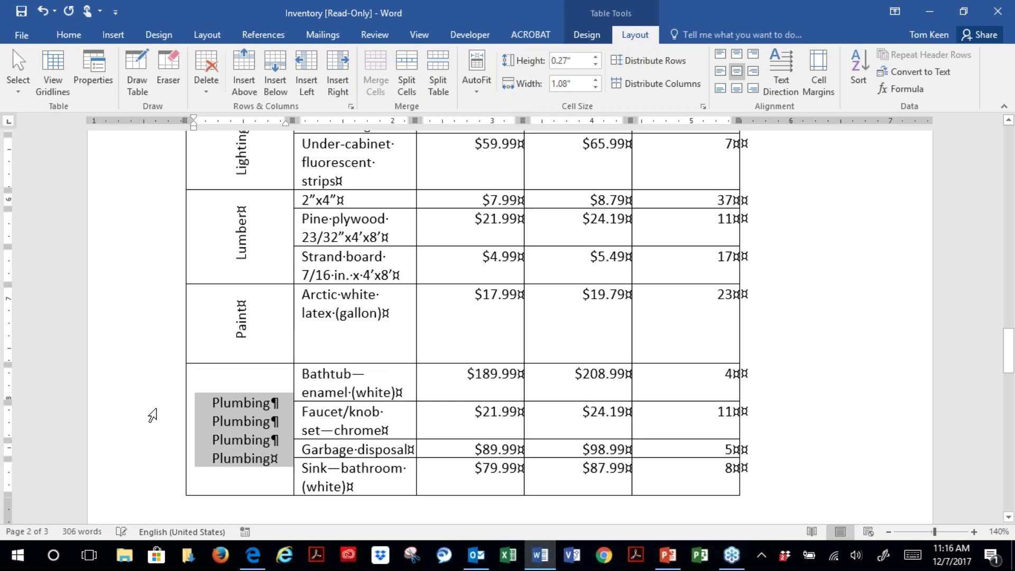
left_click_drag(211, 401, 274, 438)
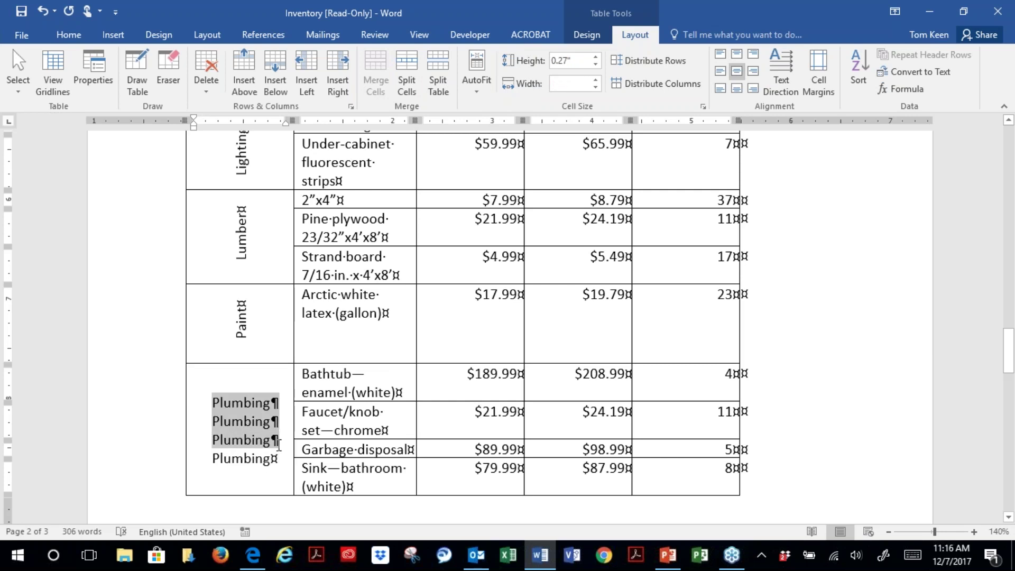
key("Delete")
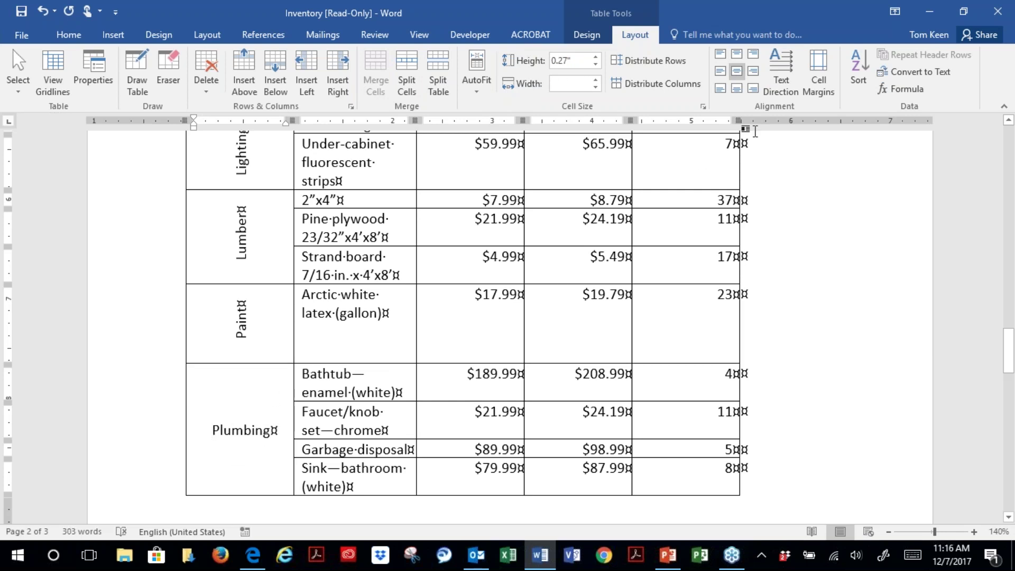
left_click(781, 66)
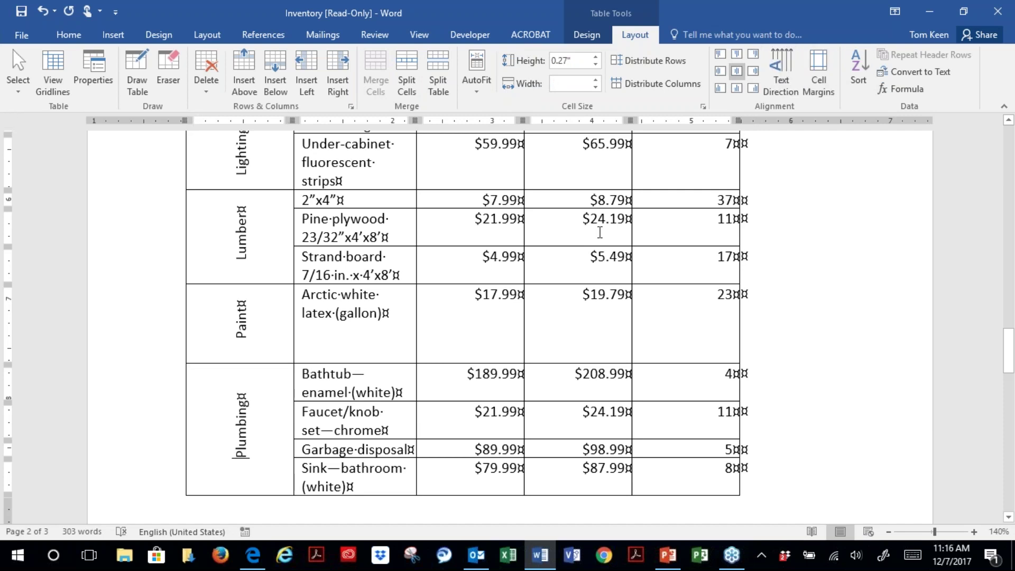
Step: Merge the Plumbing cell across the page break into the vertical one and delete the duplicate word
scroll(600, 232, "down", 4)
scroll(594, 295, "down", 4)
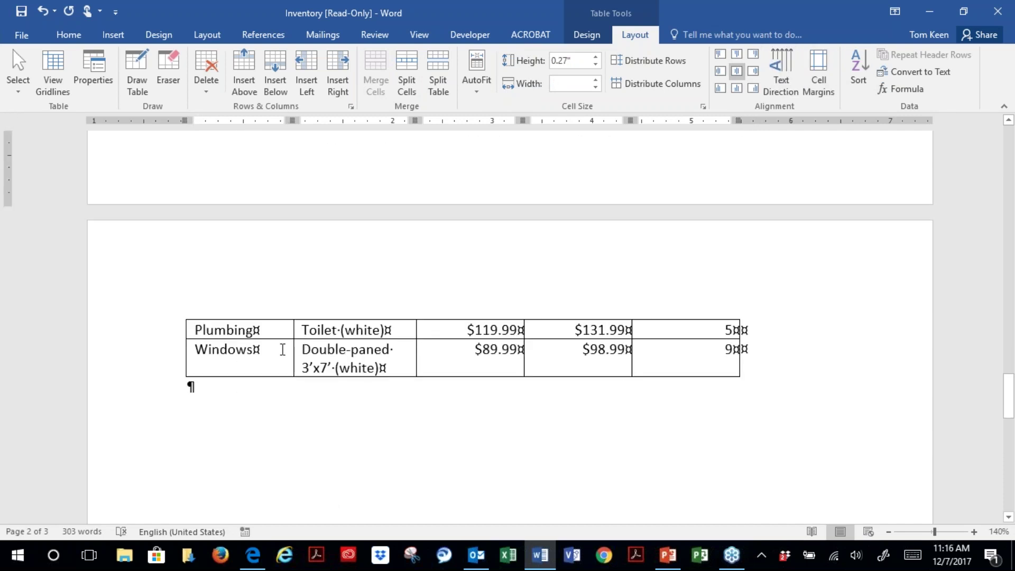
scroll(304, 341, "up", 3)
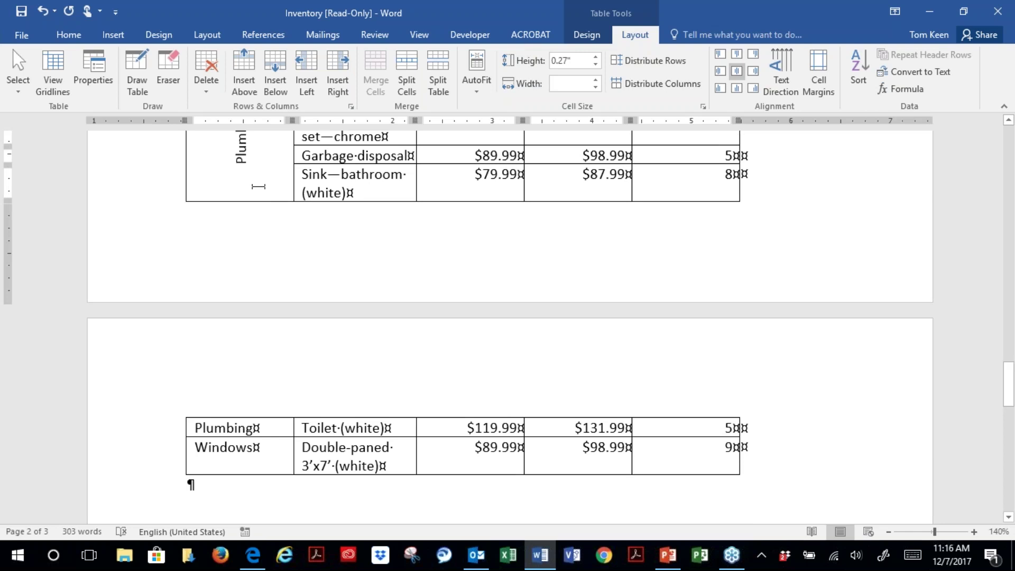
left_click_drag(266, 253, 256, 381)
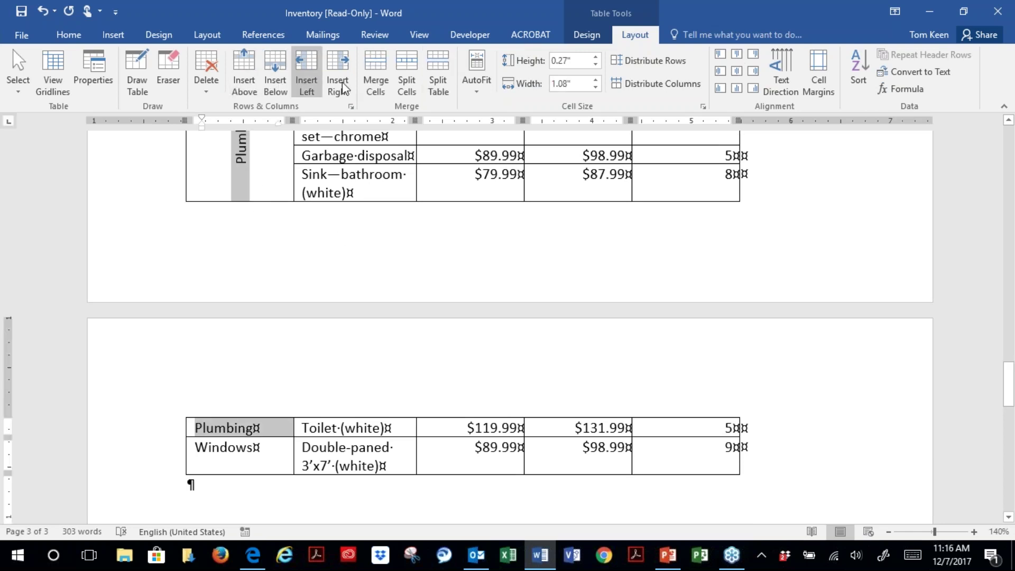
left_click(373, 77)
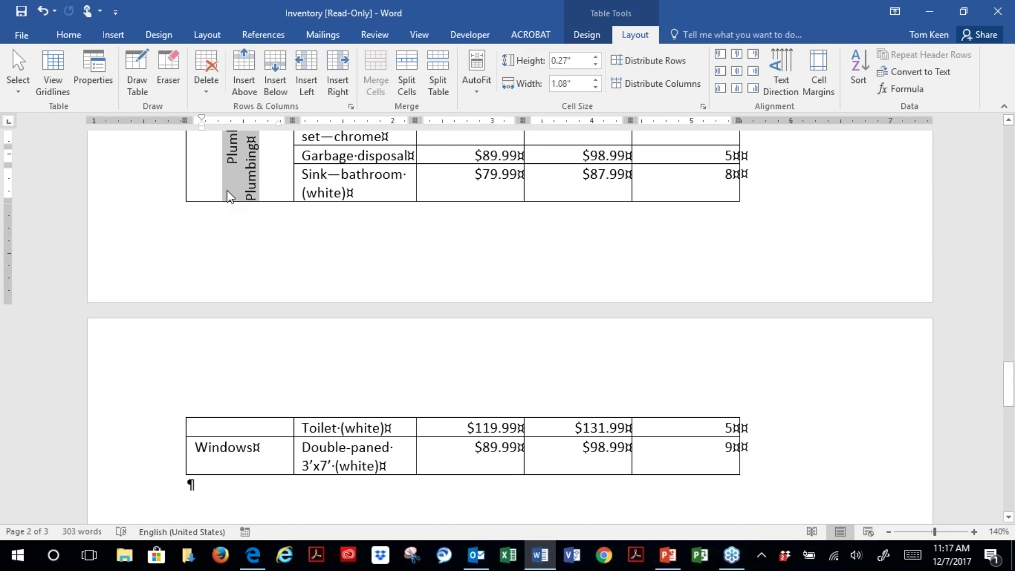
scroll(235, 212, "up", 3)
left_click(241, 233)
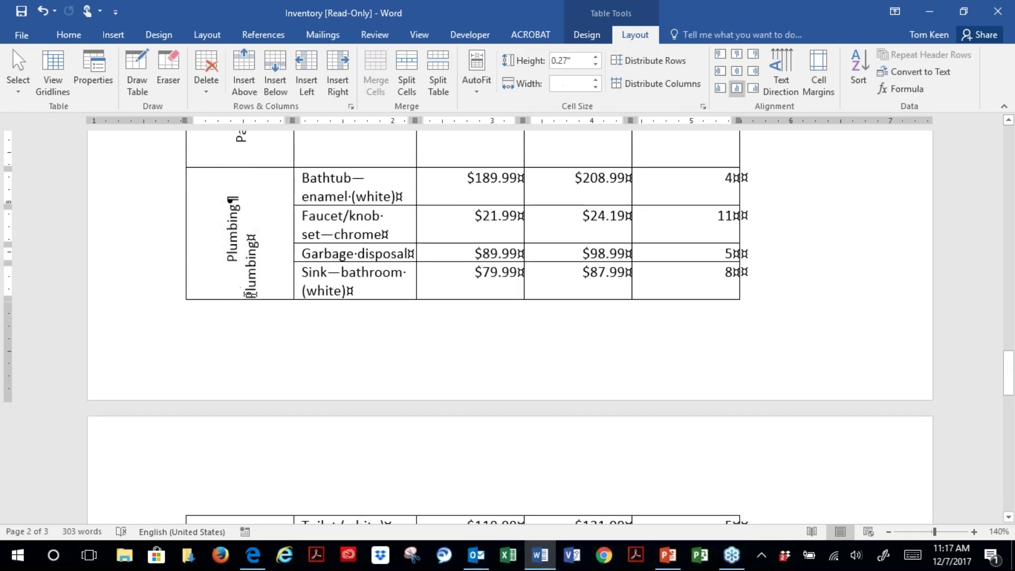
left_click_drag(282, 256, 277, 241)
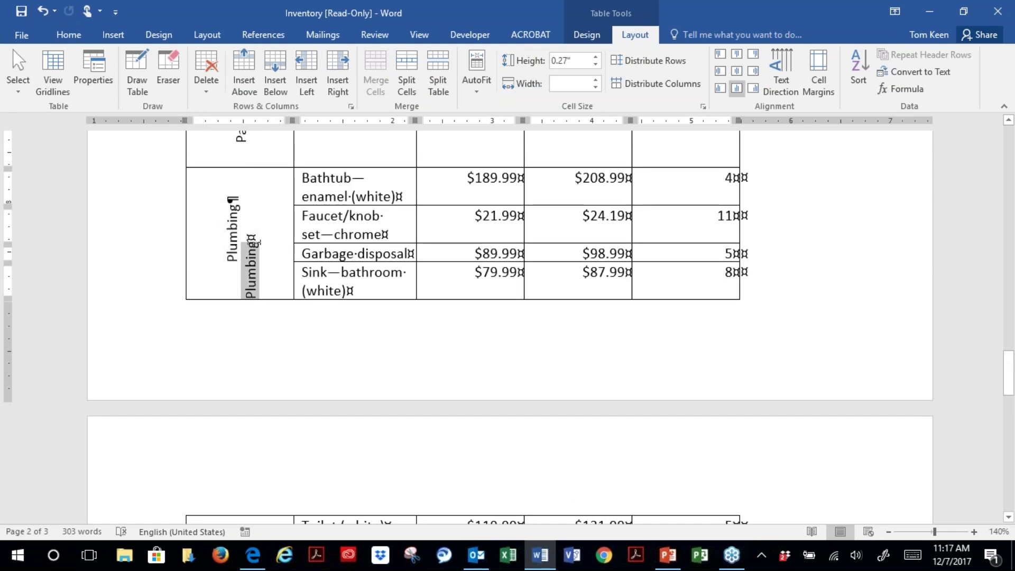
key("Delete")
key("Delete")
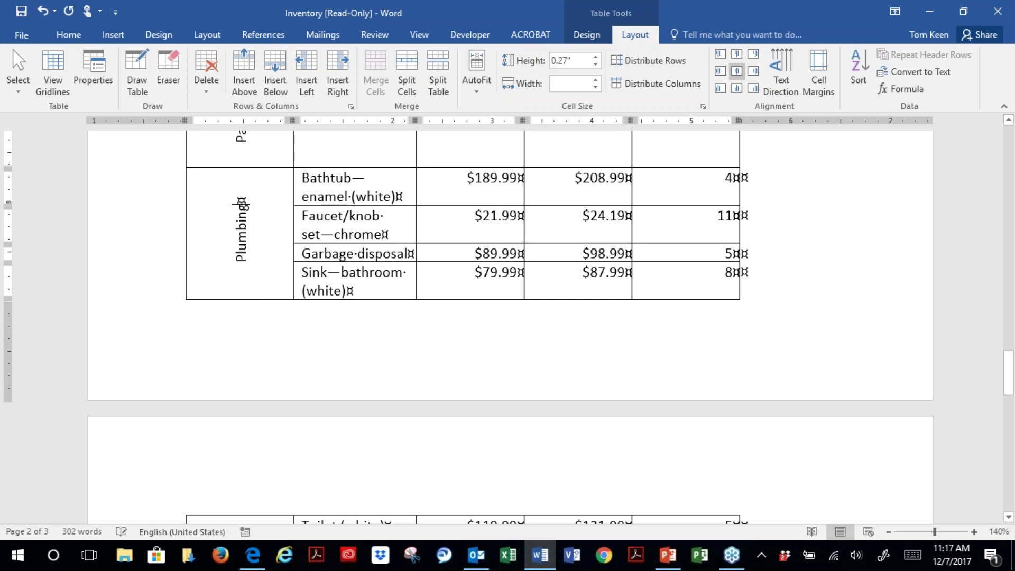
Step: Centre the Windows label in its cell and rotate it to run vertically
scroll(245, 322, "down", 5)
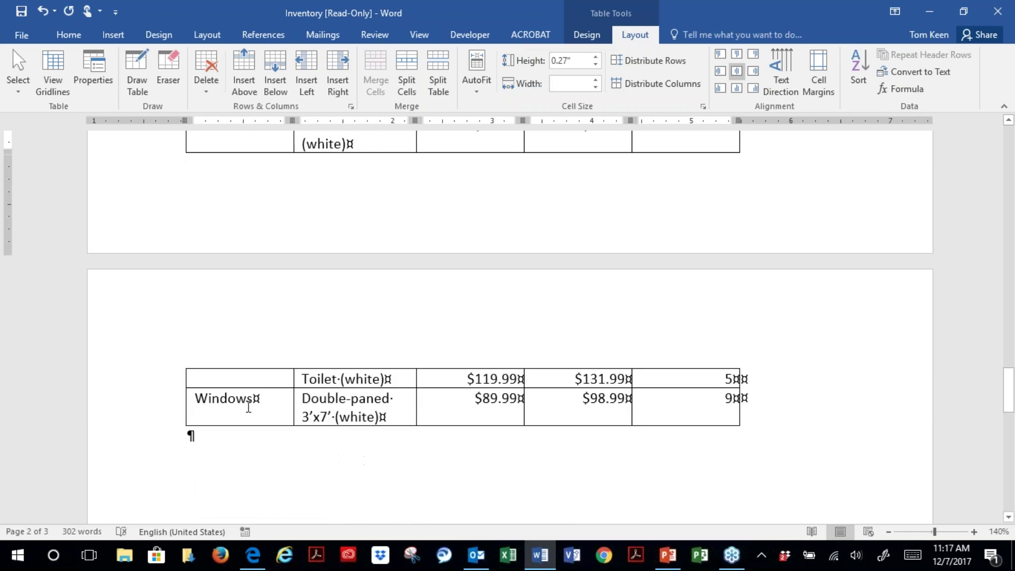
left_click(247, 408)
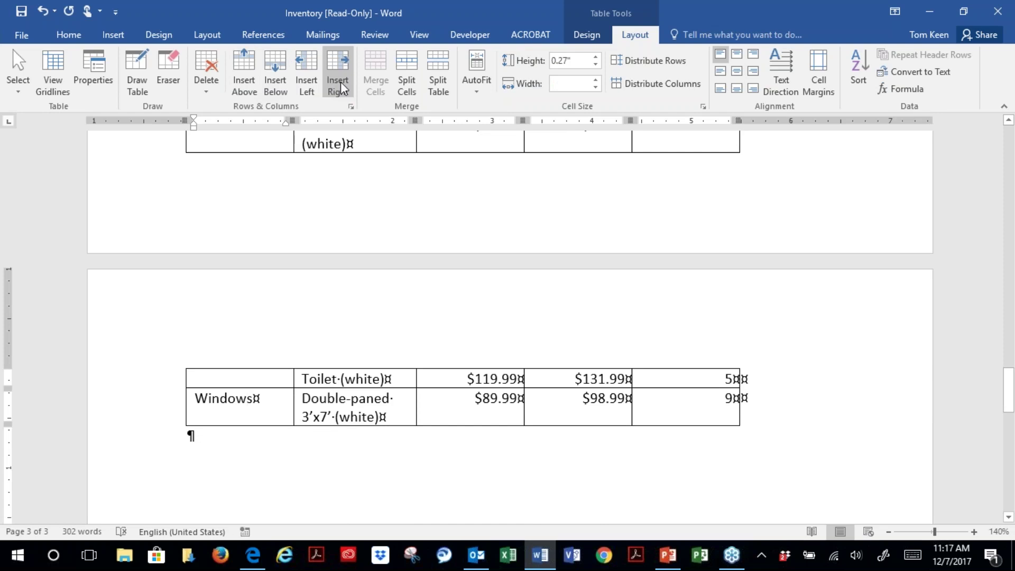
left_click(738, 76)
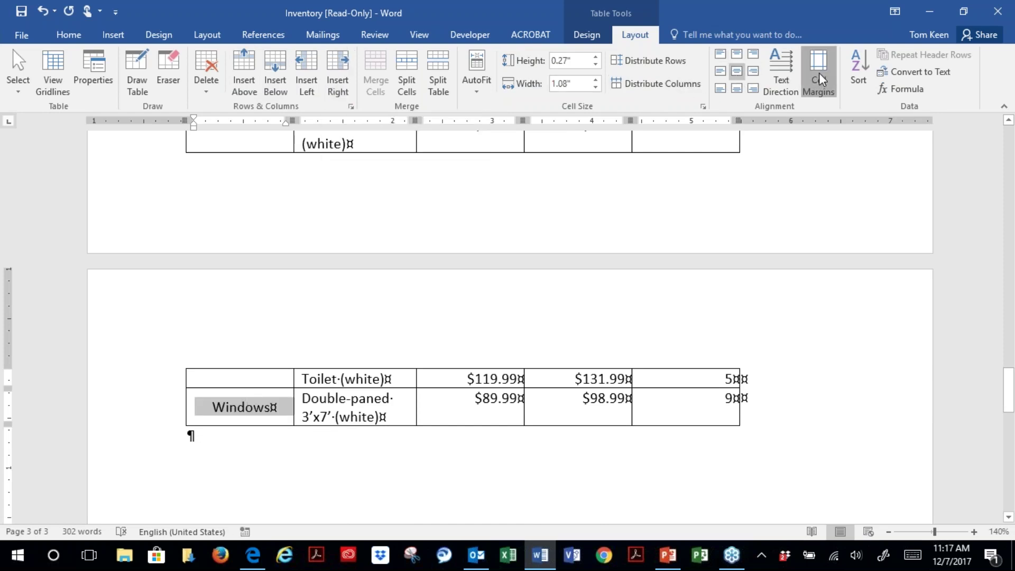
left_click(819, 74)
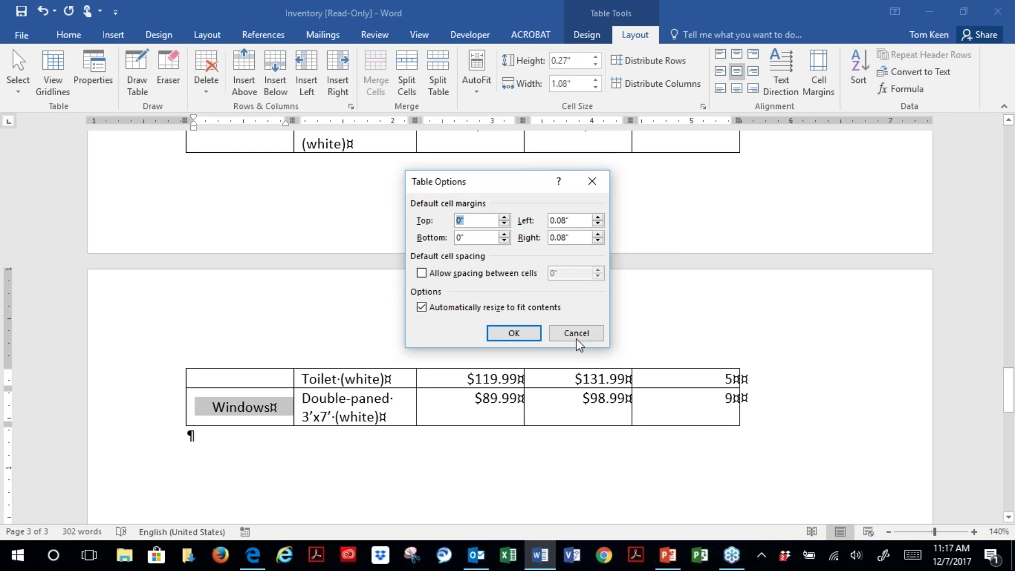
left_click(575, 346)
left_click(819, 74)
left_click(592, 182)
left_click(774, 75)
left_click(771, 84)
scroll(508, 317, "up", 2)
scroll(508, 317, "up", 4)
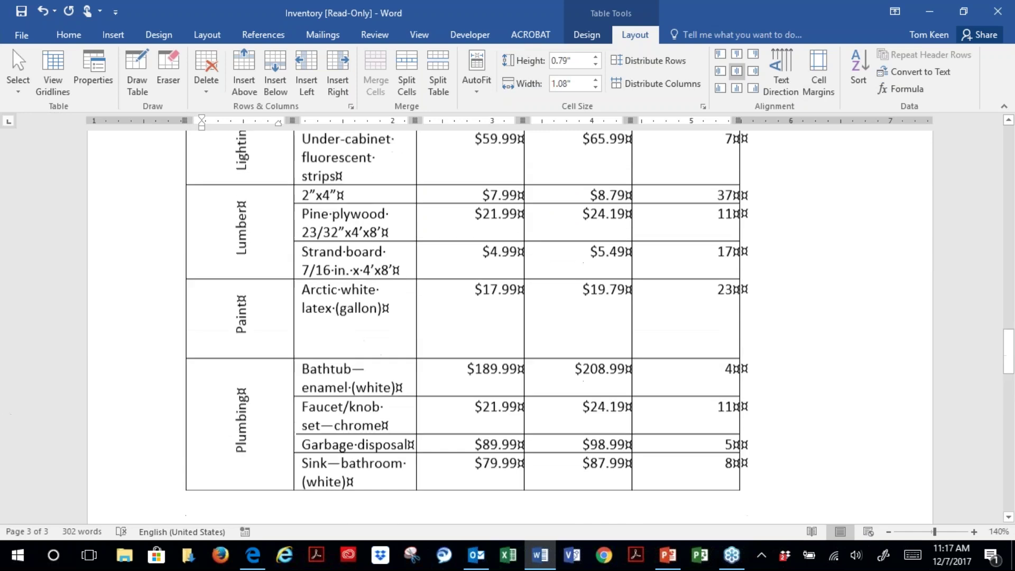
scroll(698, 220, "up", 2)
scroll(692, 220, "up", 3)
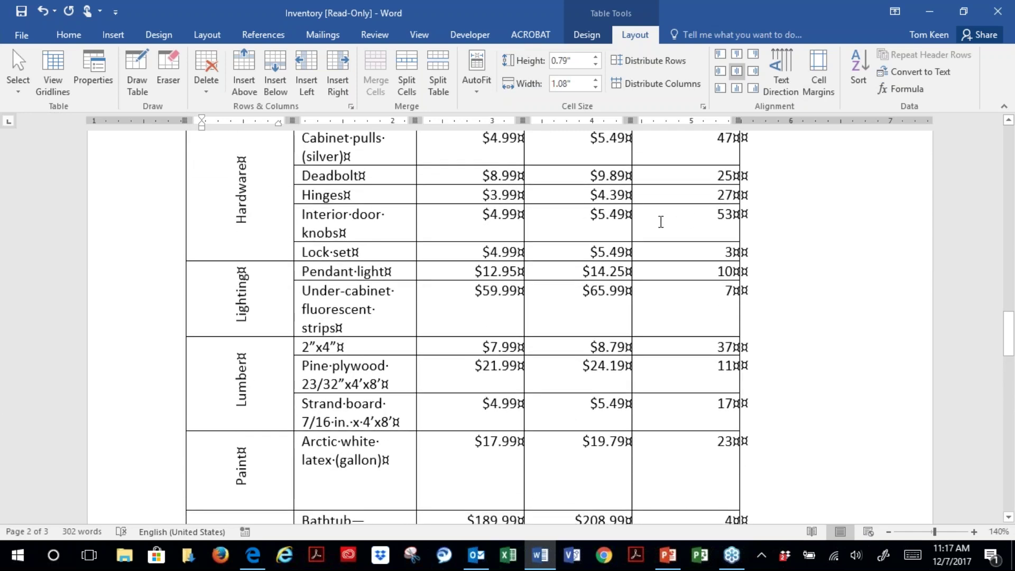
scroll(661, 222, "up", 3)
scroll(655, 224, "up", 1)
scroll(654, 224, "up", 2)
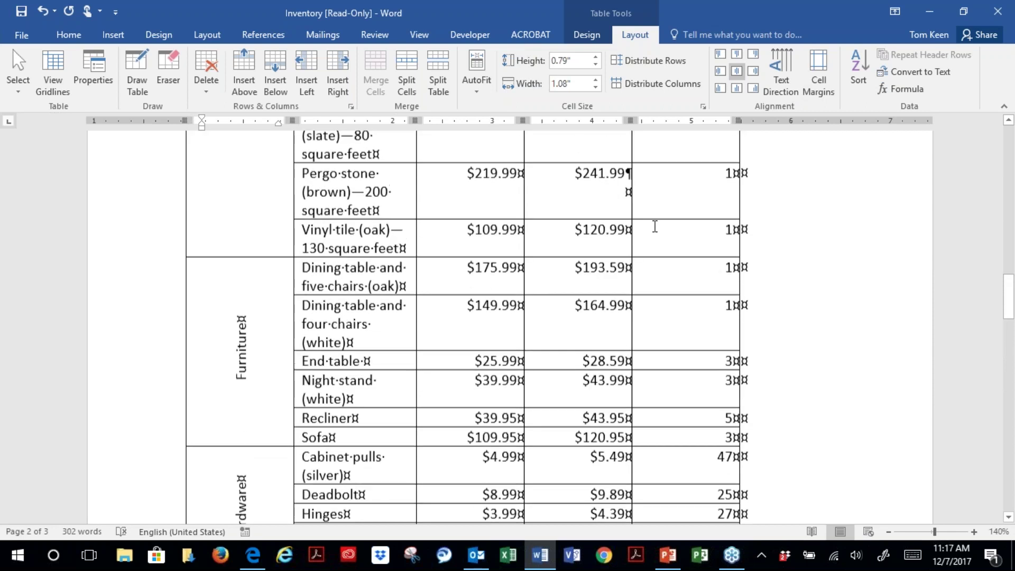
scroll(655, 227, "up", 2)
scroll(649, 229, "up", 1)
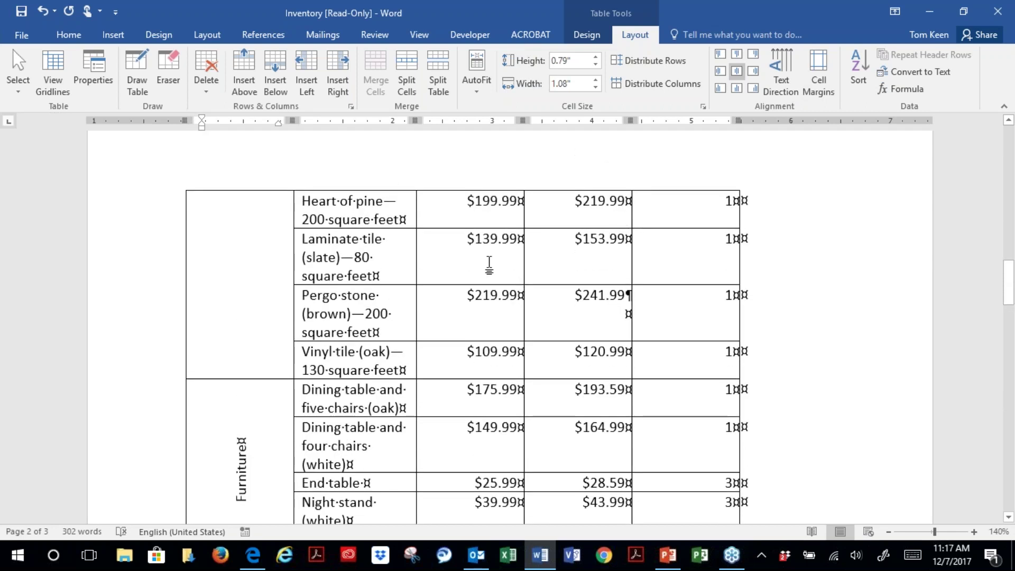
scroll(489, 265, "up", 1)
scroll(497, 270, "up", 2)
scroll(497, 271, "up", 3)
scroll(511, 266, "up", 3)
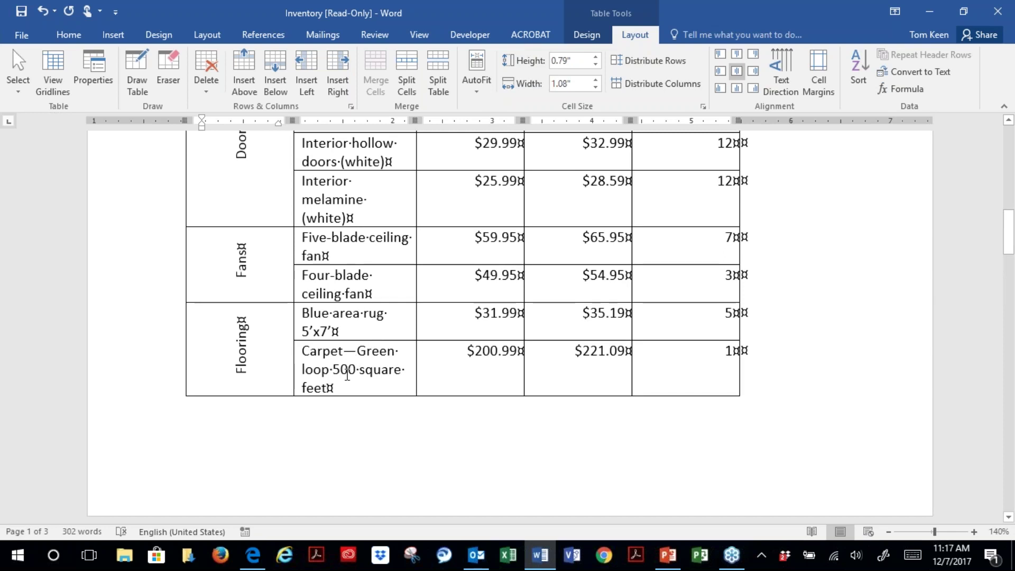
scroll(346, 375, "down", 2)
scroll(349, 373, "down", 3)
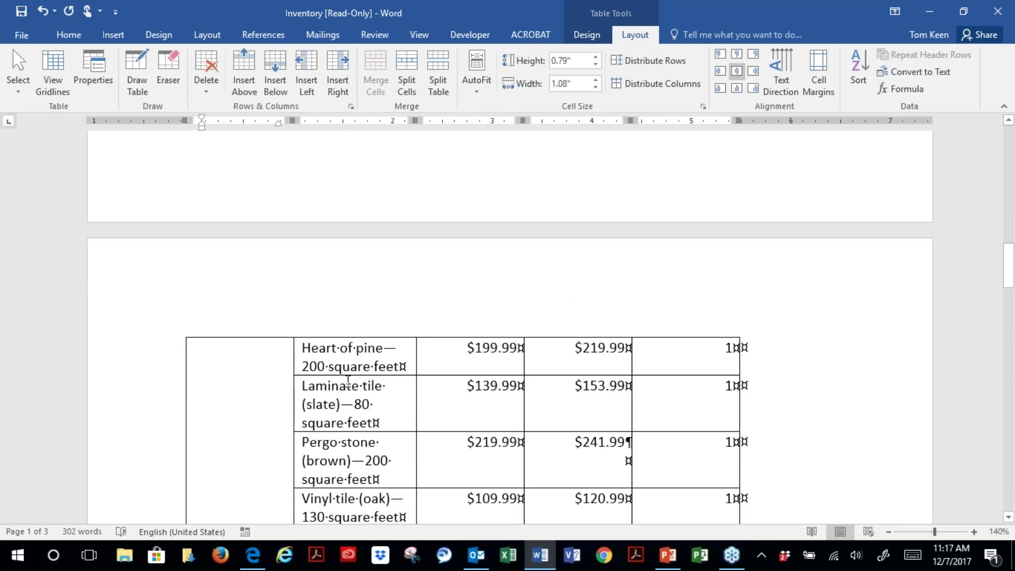
scroll(381, 439, "down", 1)
scroll(378, 434, "down", 2)
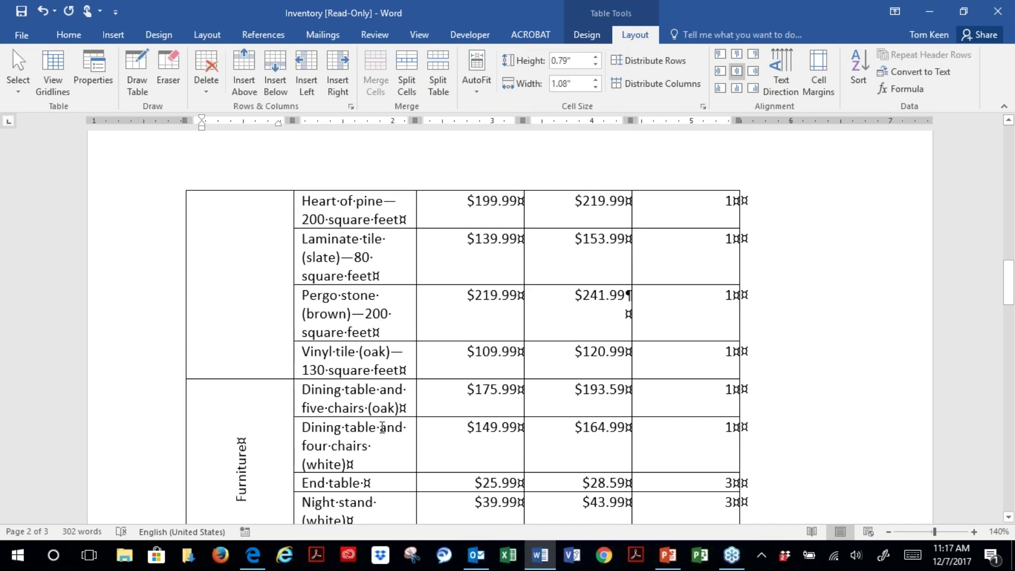
scroll(381, 427, "up", 3)
scroll(382, 425, "up", 3)
scroll(382, 422, "up", 6)
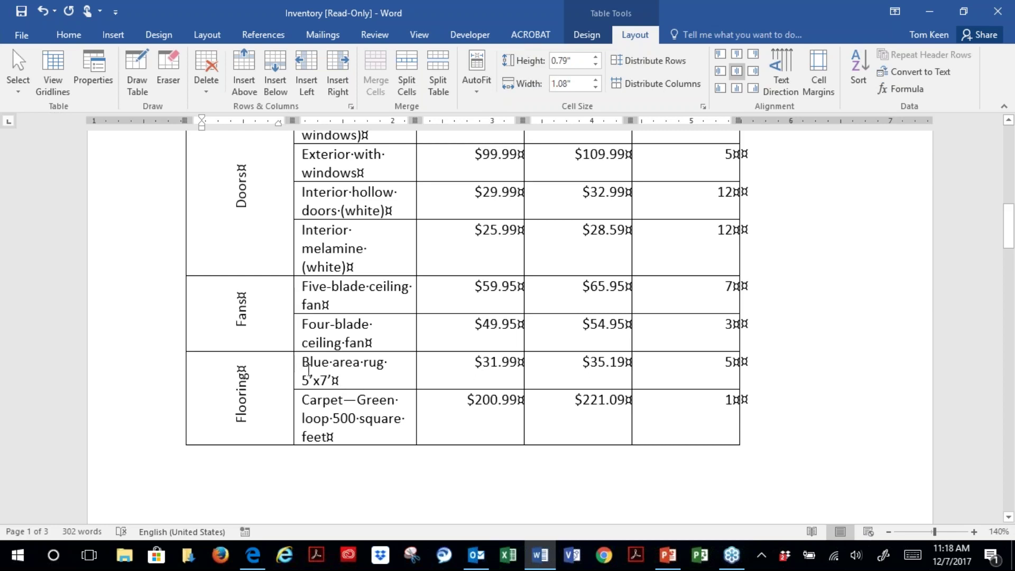
Step: Split the Flooring item cells from Blue area rug into 2 columns, without merging before the split
left_click_drag(305, 365, 355, 521)
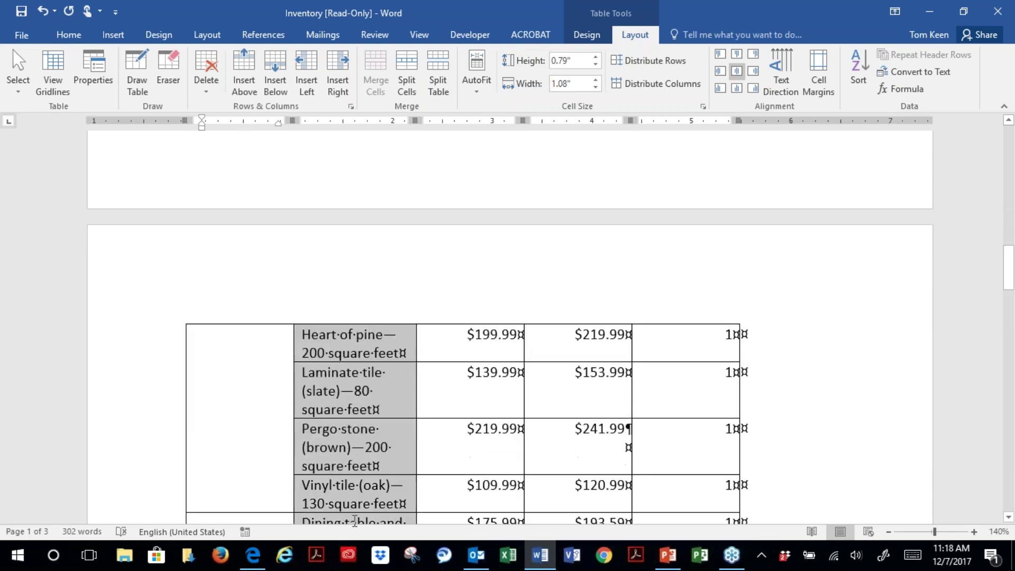
mouse_move(354, 521)
left_mouse_down()
mouse_move(365, 386)
mouse_move(361, 394)
left_mouse_up()
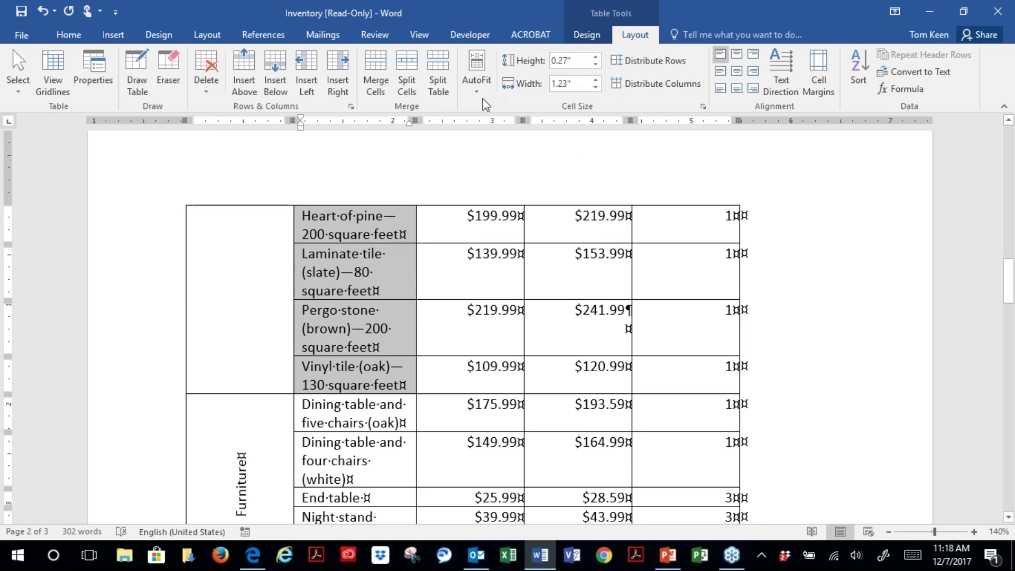
left_click(408, 73)
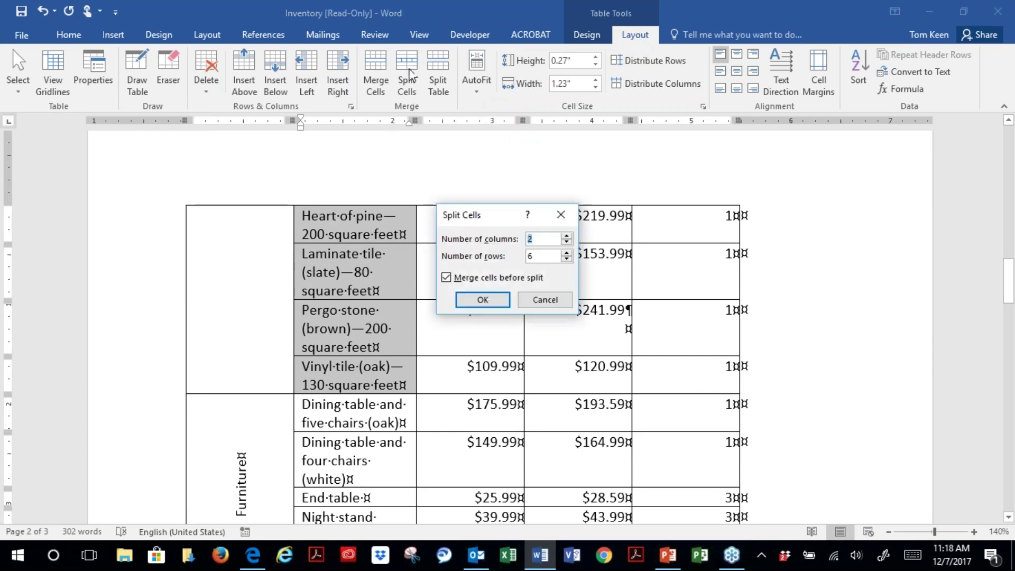
left_click(447, 278)
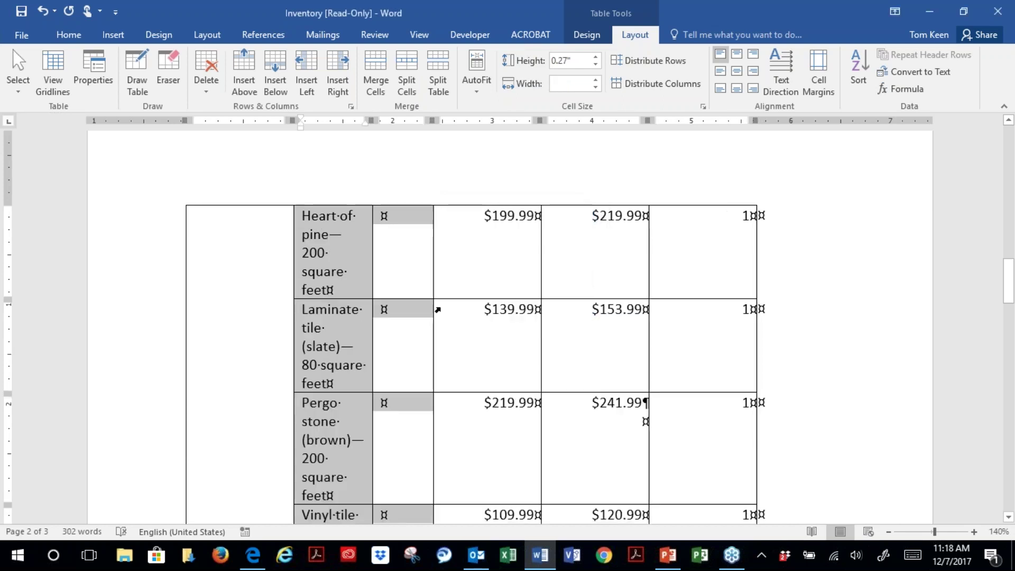
Step: Move 5'x7' and 500 square feet into the empty cells beside Blue area rug and Carpet
scroll(435, 301, "up", 2)
scroll(442, 303, "up", 3)
scroll(444, 304, "up", 2)
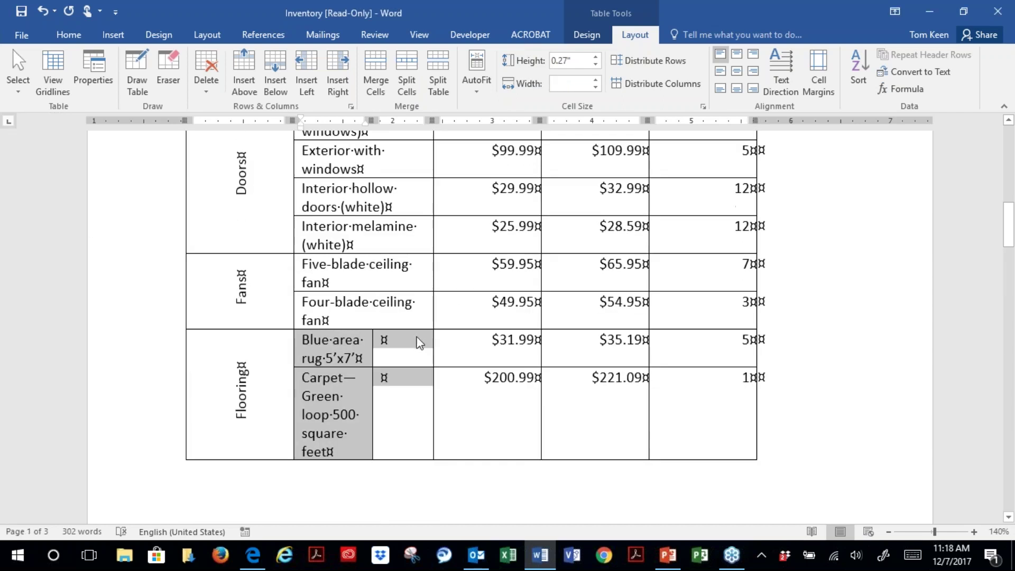
left_click(333, 358)
double_click(336, 358)
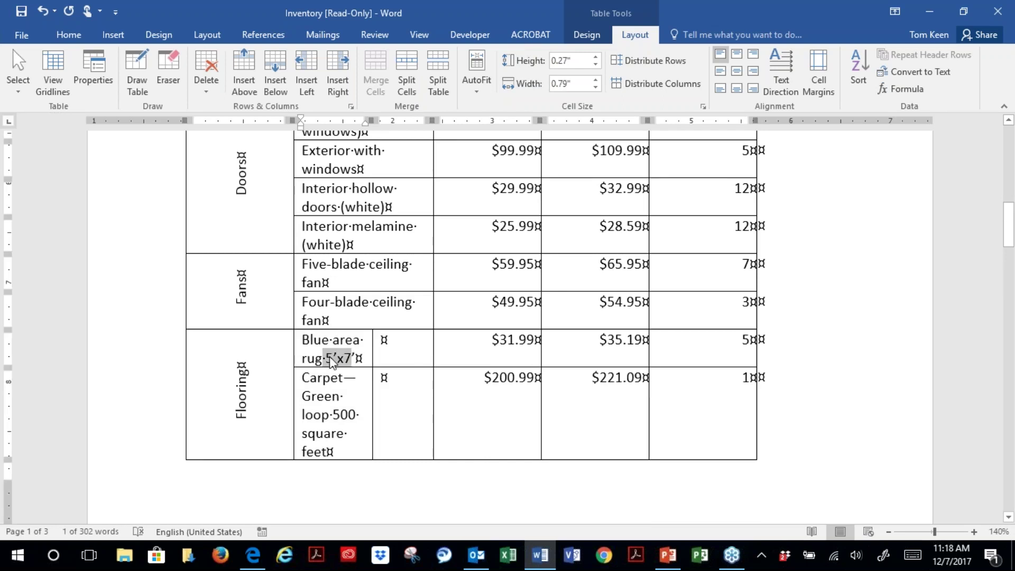
left_click_drag(332, 361, 403, 346)
mouse_move(336, 413)
left_mouse_down()
mouse_move(334, 452)
mouse_move(390, 423)
left_mouse_up()
Step: Move 200 square feet and 80 square feet beside Heart of pine and Laminate tile
scroll(370, 370, "down", 3)
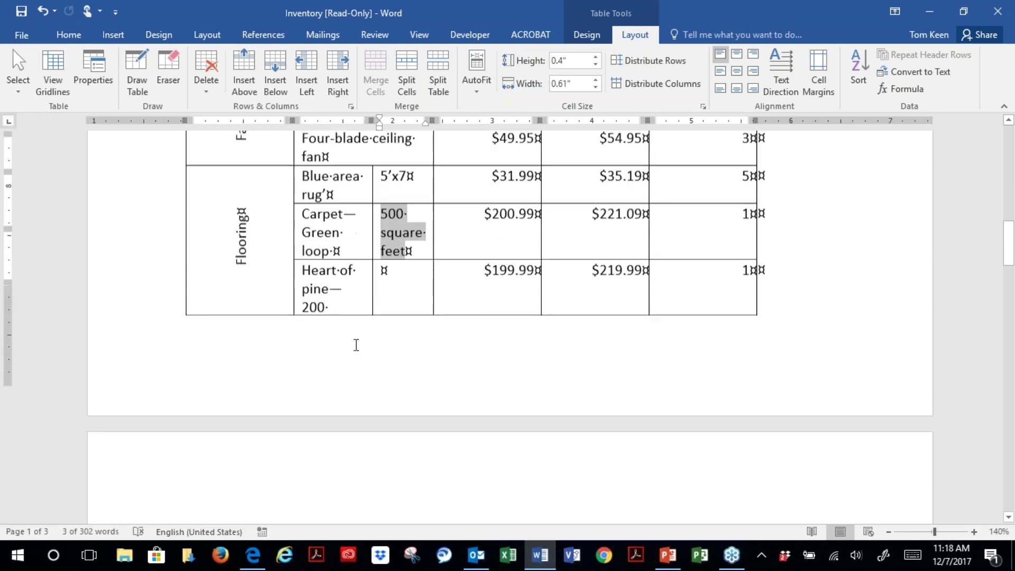
scroll(356, 345, "down", 3)
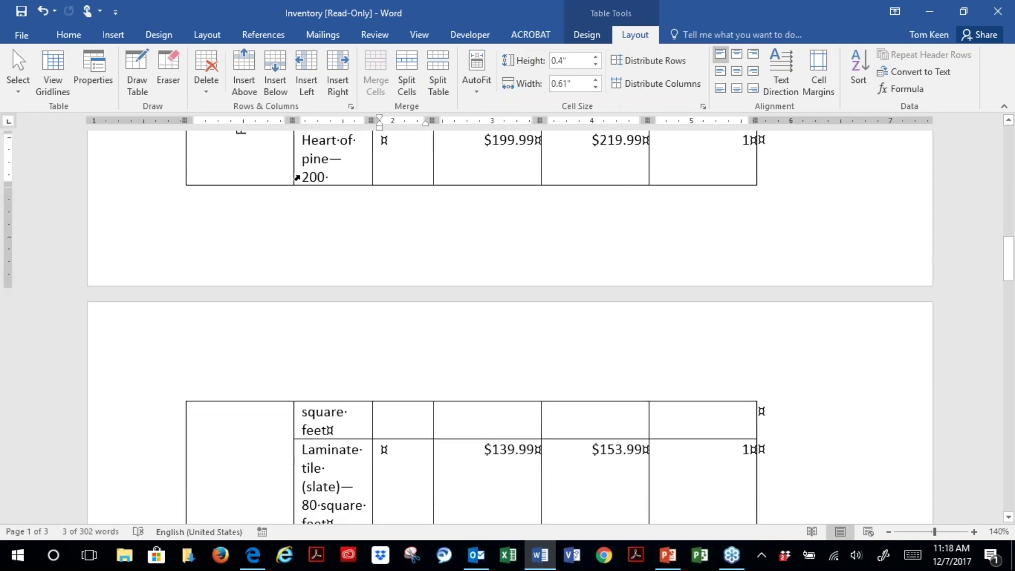
mouse_move(300, 177)
left_mouse_down()
mouse_move(364, 385)
mouse_move(329, 430)
left_mouse_up()
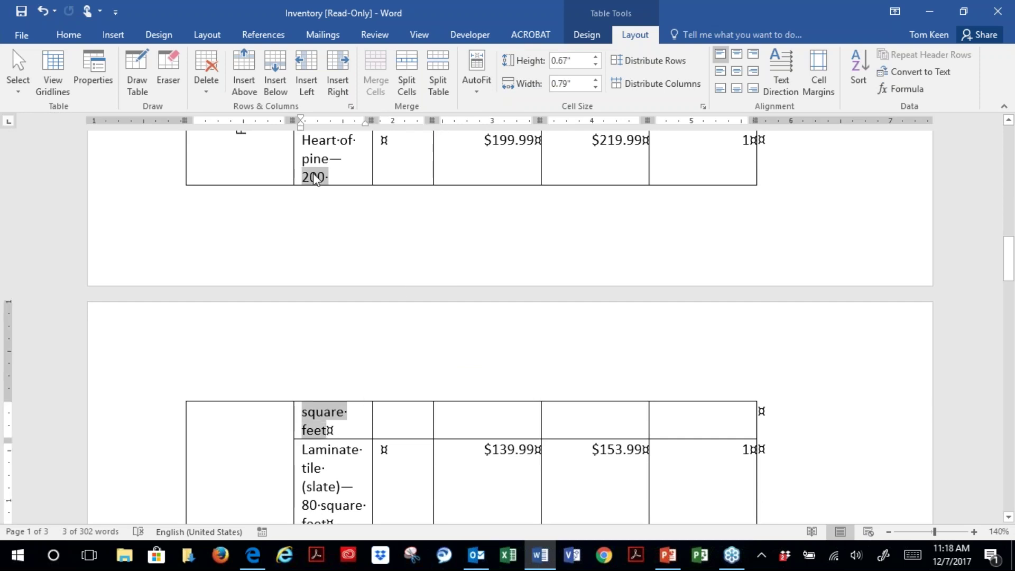
mouse_move(311, 181)
left_mouse_down()
mouse_move(407, 146)
mouse_move(382, 196)
left_mouse_up()
scroll(343, 323, "down", 3)
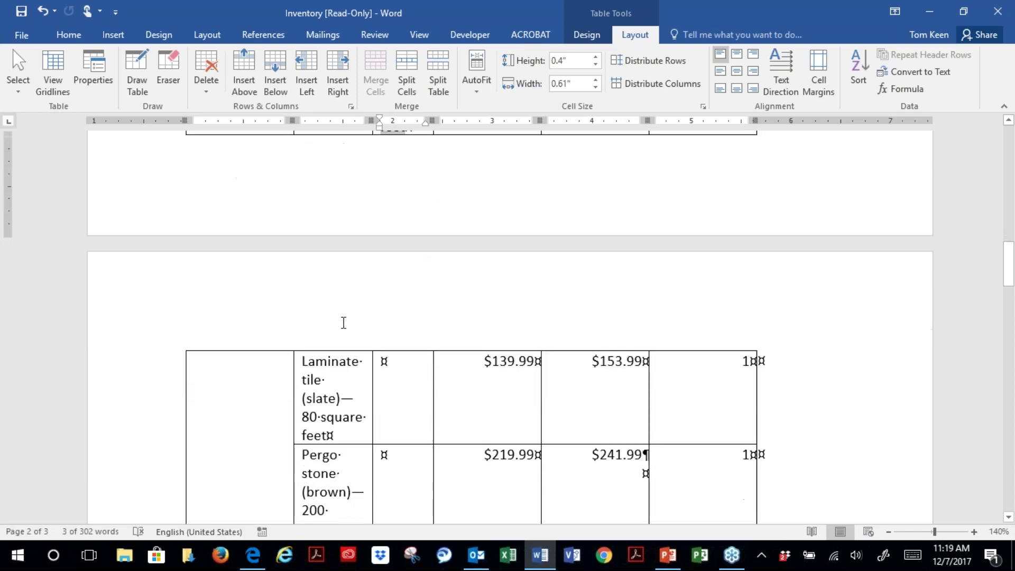
scroll(344, 323, "down", 3)
mouse_move(305, 319)
left_mouse_down()
mouse_move(333, 337)
mouse_move(391, 289)
left_mouse_up()
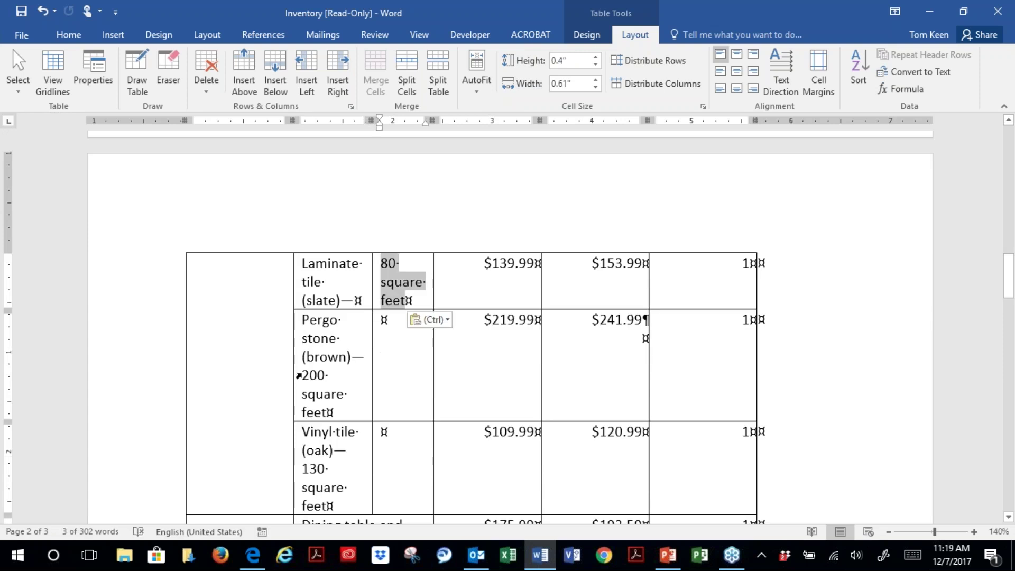
Step: Move 200 square feet and 130 square feet into the cells beside Pergo stone and Vinyl tile
left_click_drag(303, 376, 333, 412)
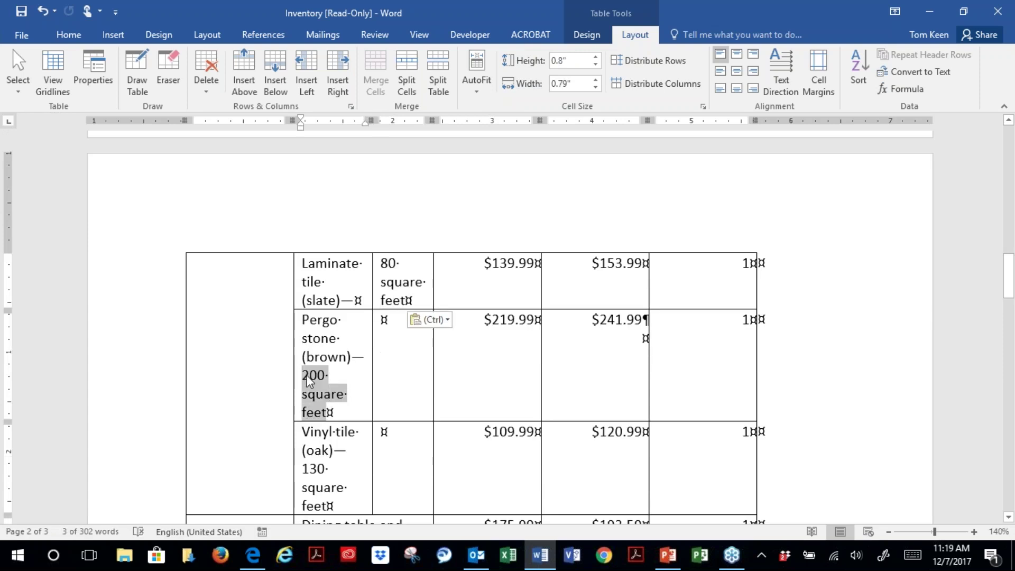
left_click_drag(304, 375, 385, 326)
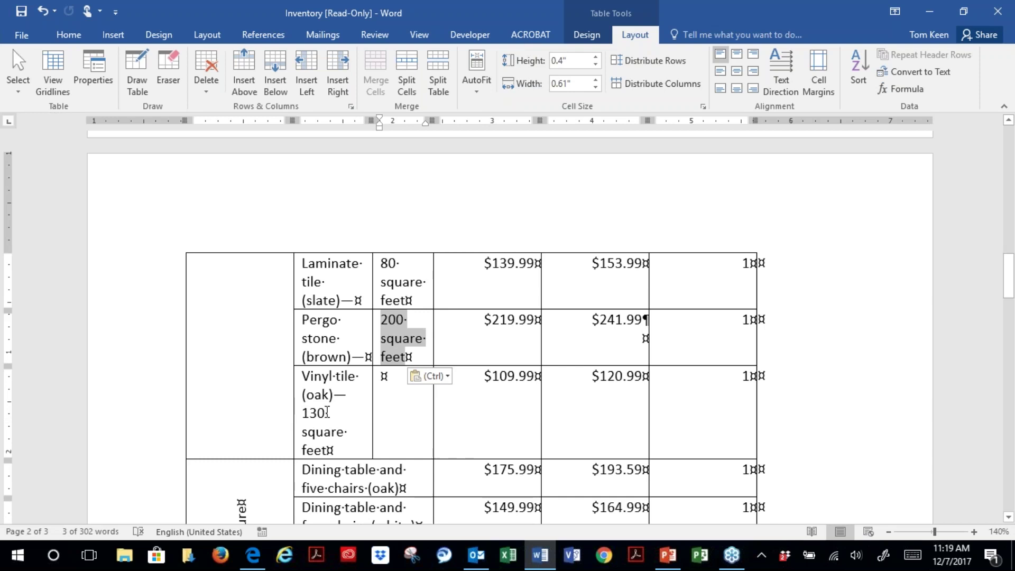
left_click_drag(310, 413, 328, 455)
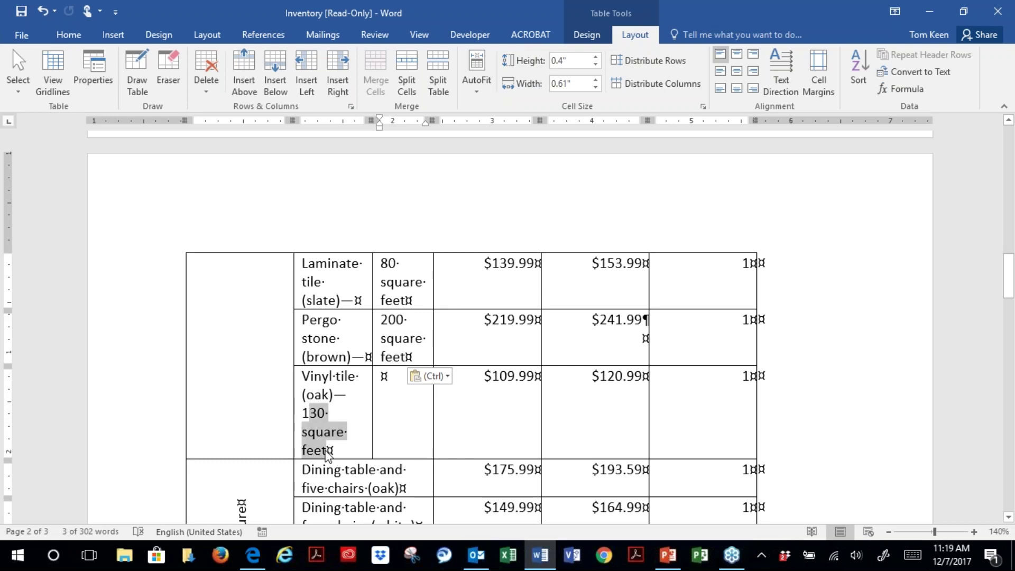
left_click(298, 415)
left_click(303, 413)
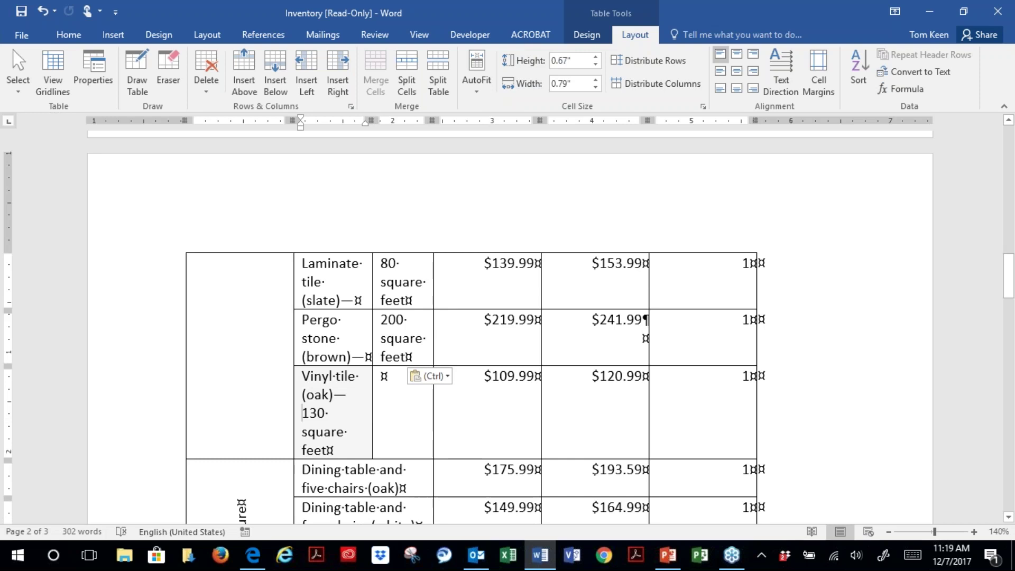
left_click_drag(302, 413, 333, 451)
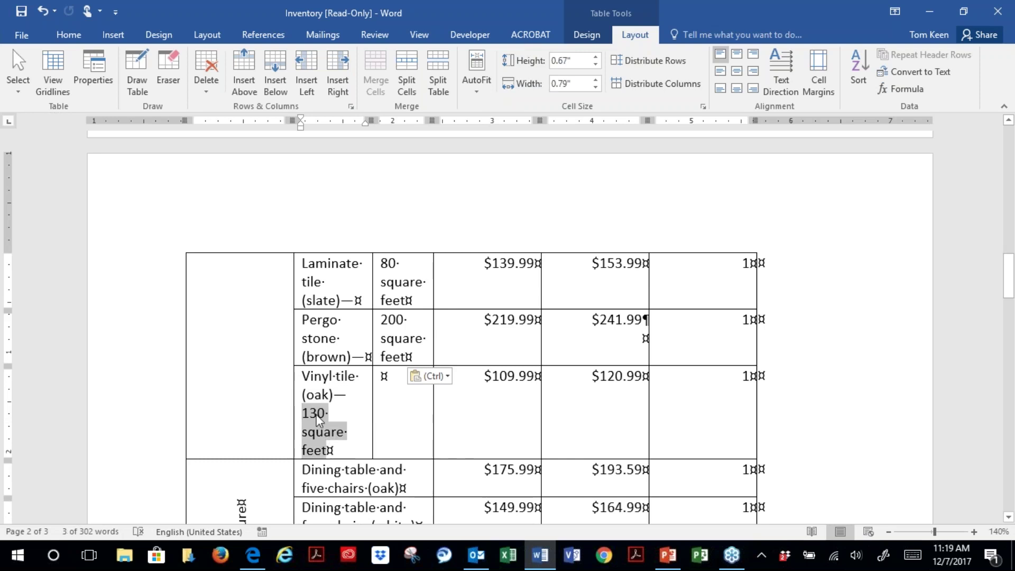
left_click_drag(318, 414, 385, 398)
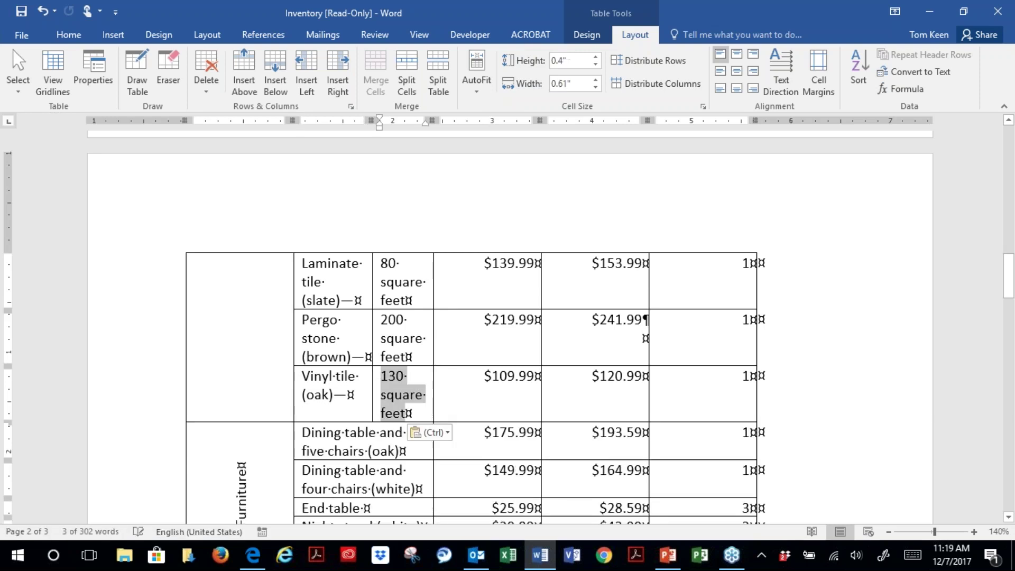
scroll(571, 370, "up", 3)
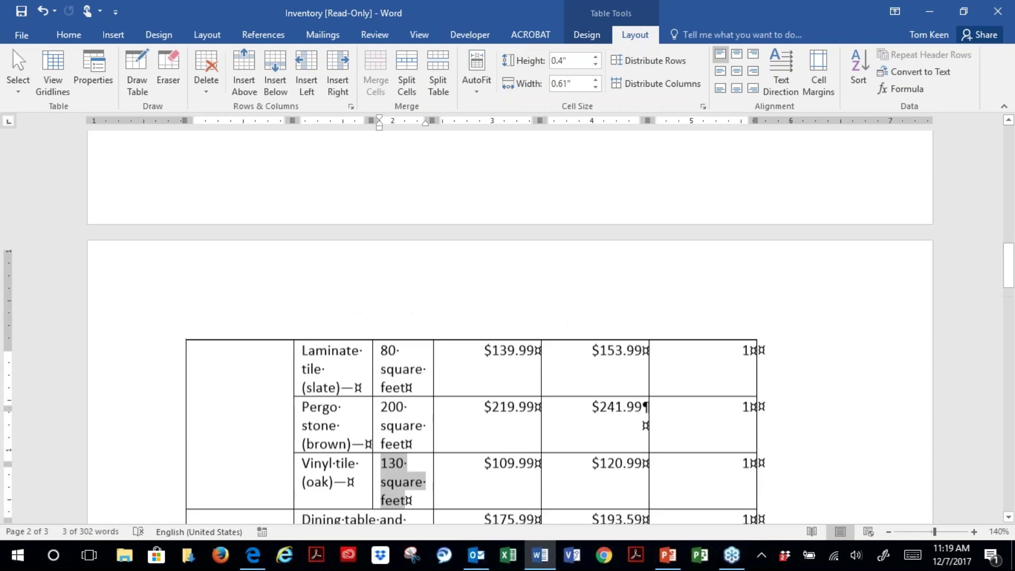
scroll(562, 365, "up", 5)
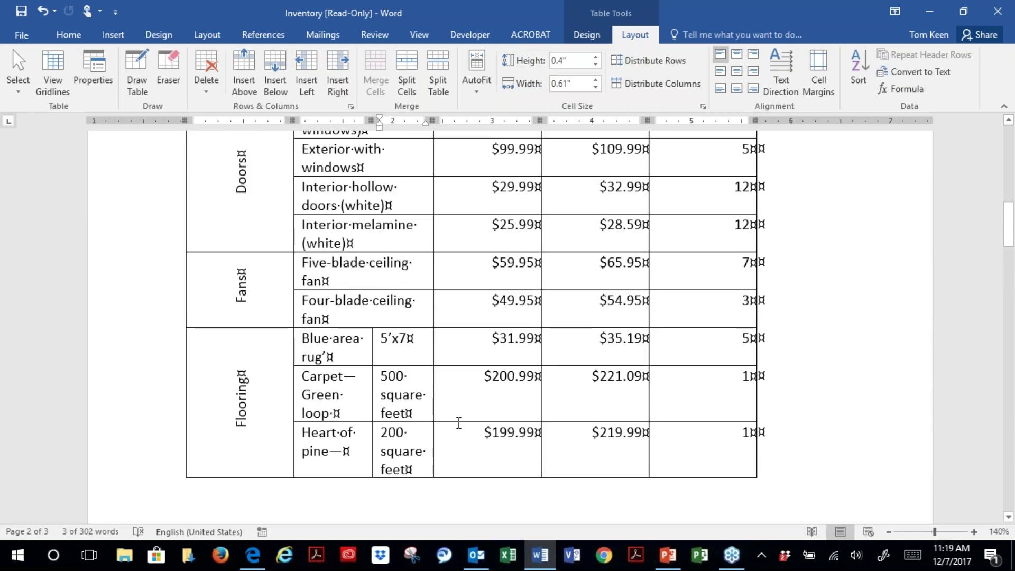
scroll(538, 343, "up", 3)
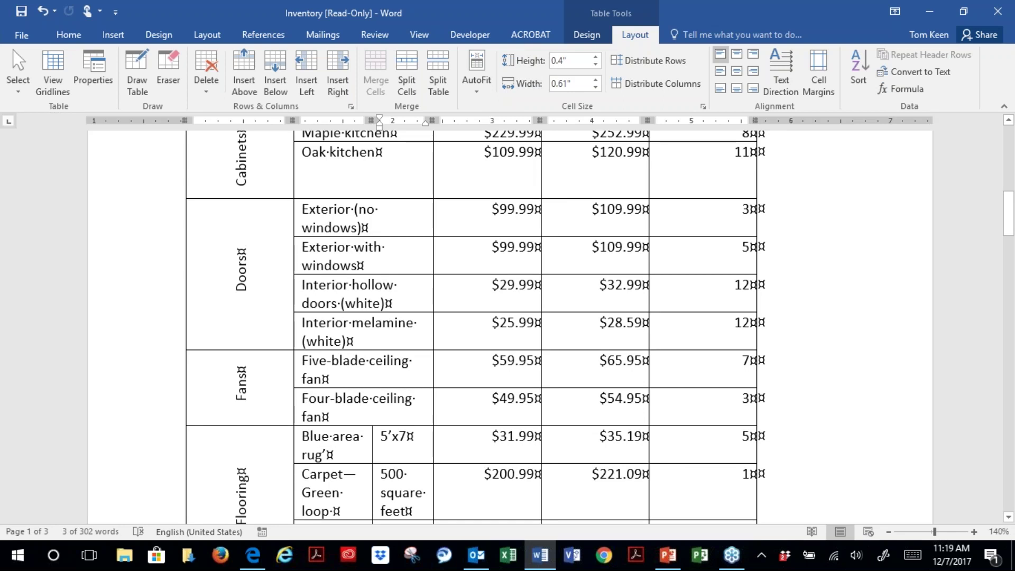
scroll(451, 308, "up", 3)
scroll(642, 317, "up", 3)
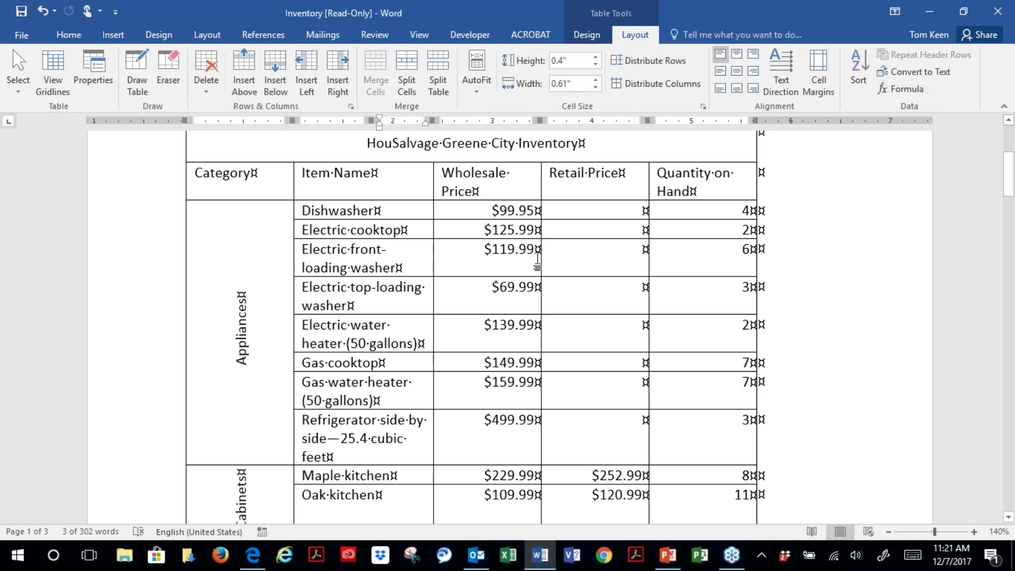
Step: Select the whole inventory table with Layout > Select > Select Table from a caret in the title row
scroll(479, 251, "up", 3)
scroll(482, 286, "down", 2)
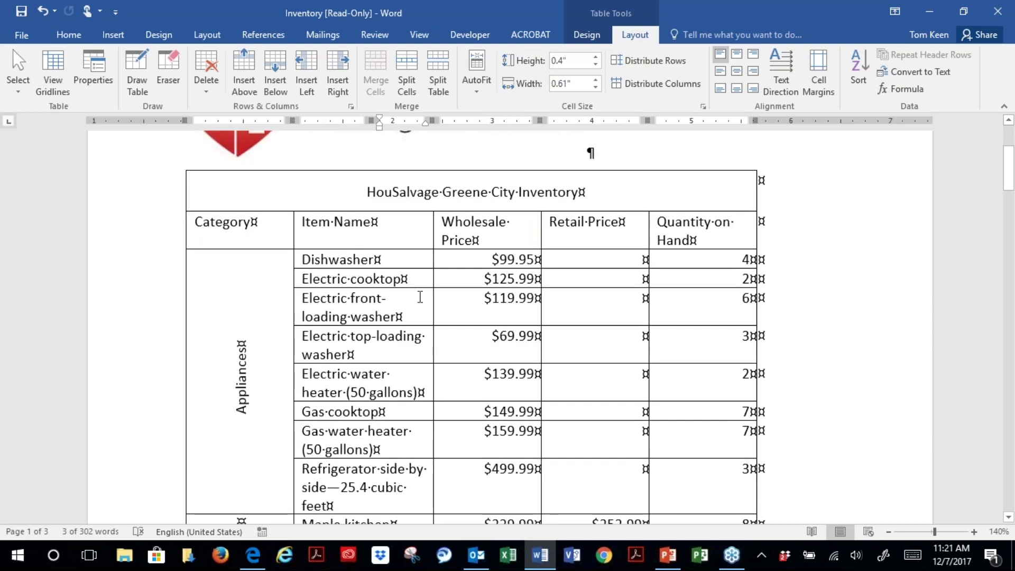
left_click(232, 203)
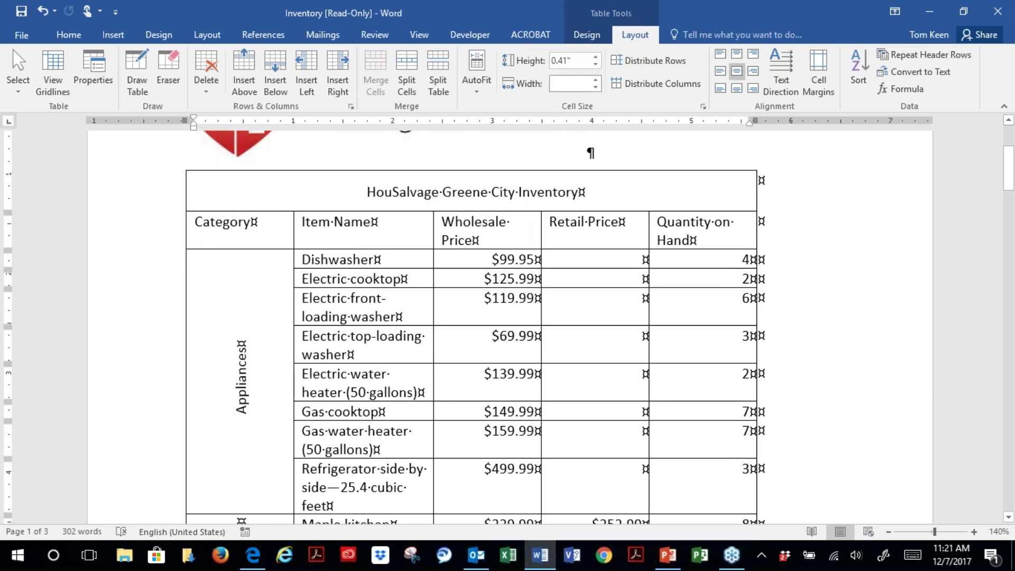
left_click(18, 87)
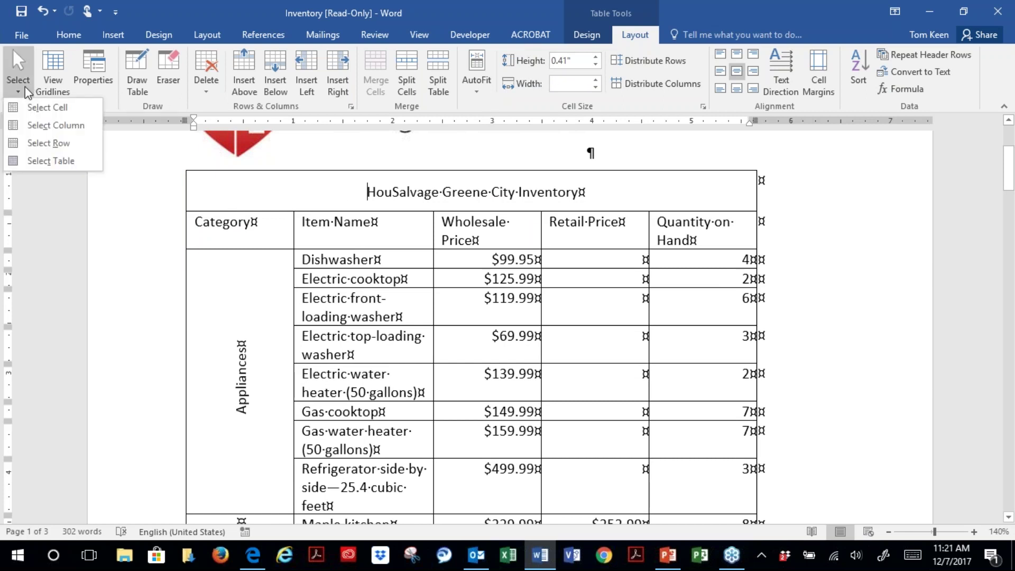
left_click(32, 160)
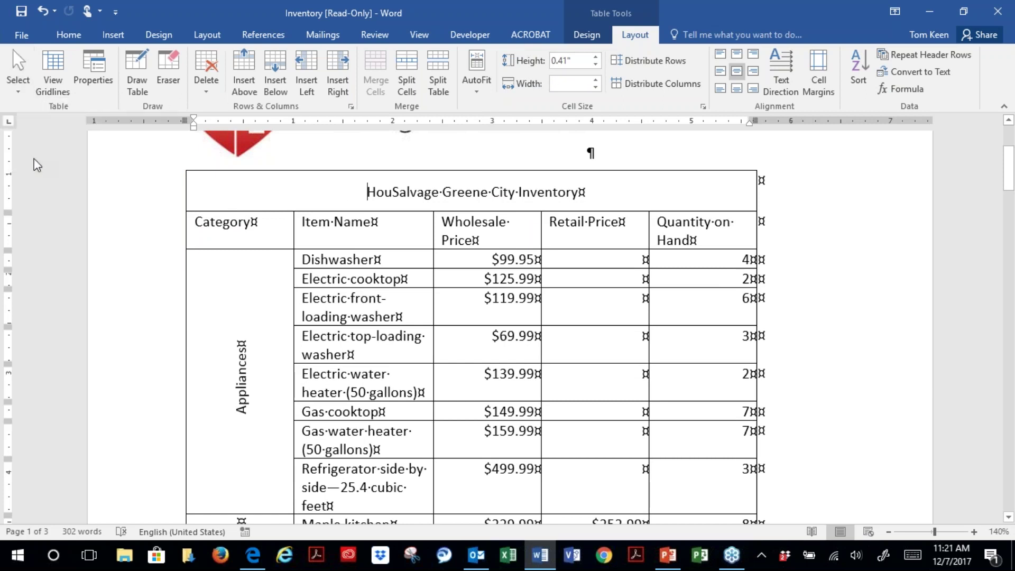
scroll(651, 364, "down", 5)
scroll(650, 367, "down", 1)
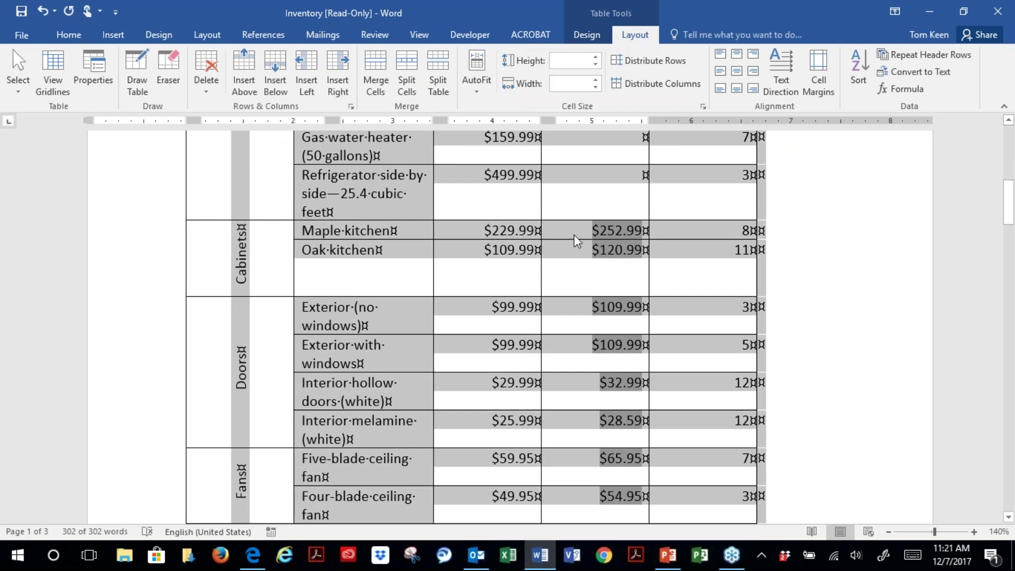
scroll(582, 241, "up", 4)
scroll(525, 240, "up", 1)
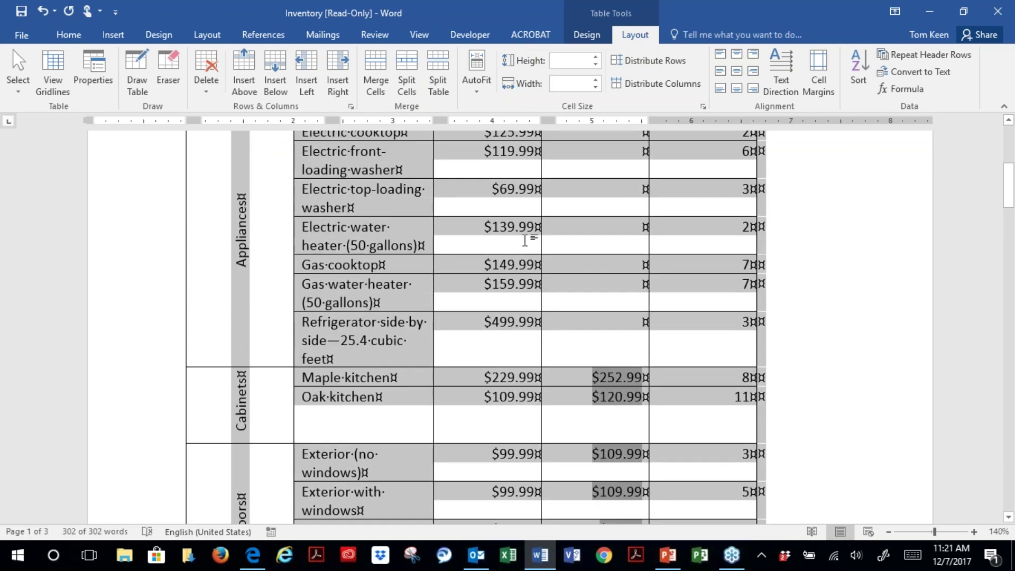
scroll(526, 241, "down", 1)
scroll(525, 240, "down", 1)
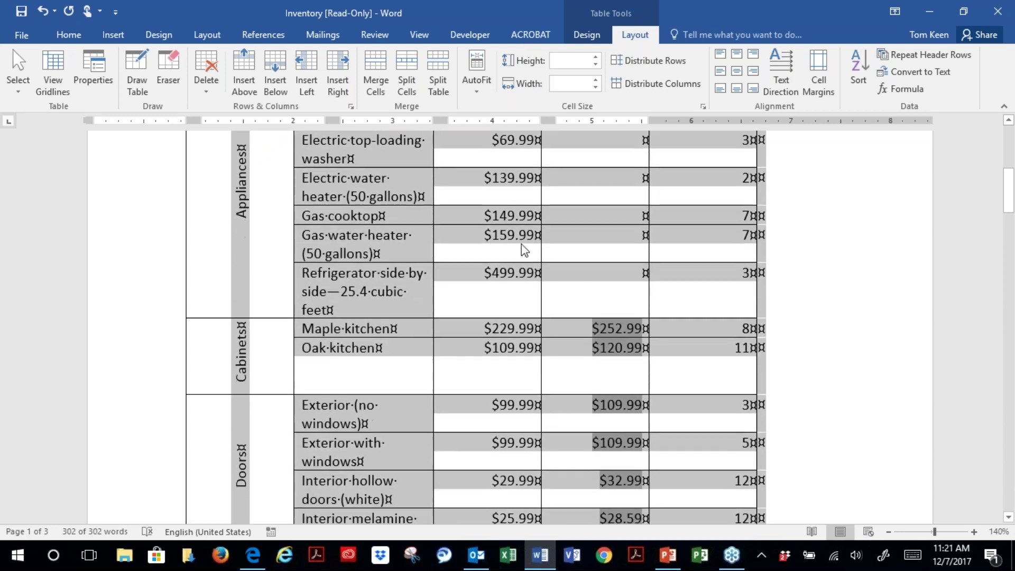
Step: Toggle field codes on and off with Alt+F9 so prices like $252.99 display as results
left_click(573, 329)
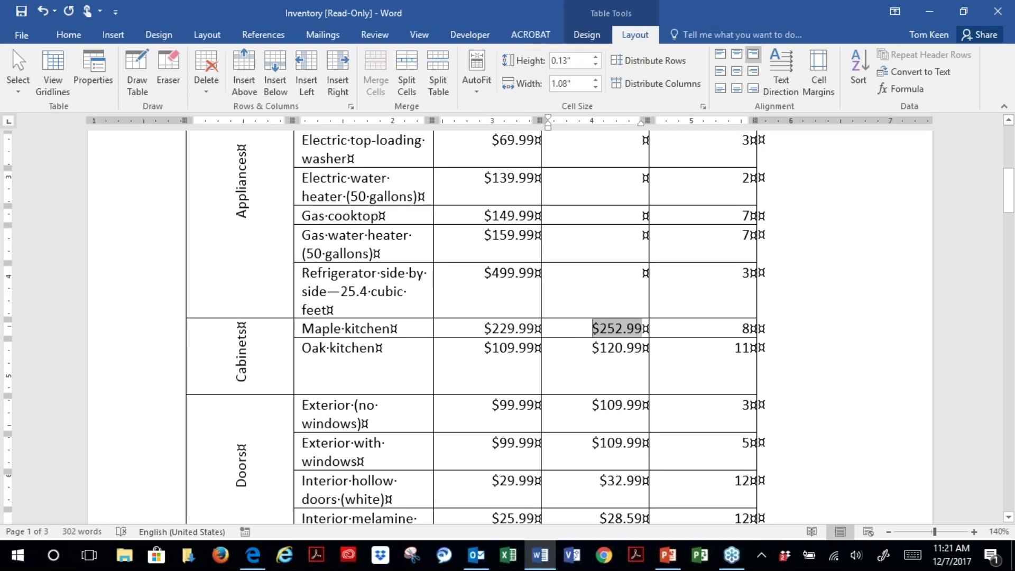
key("alt")
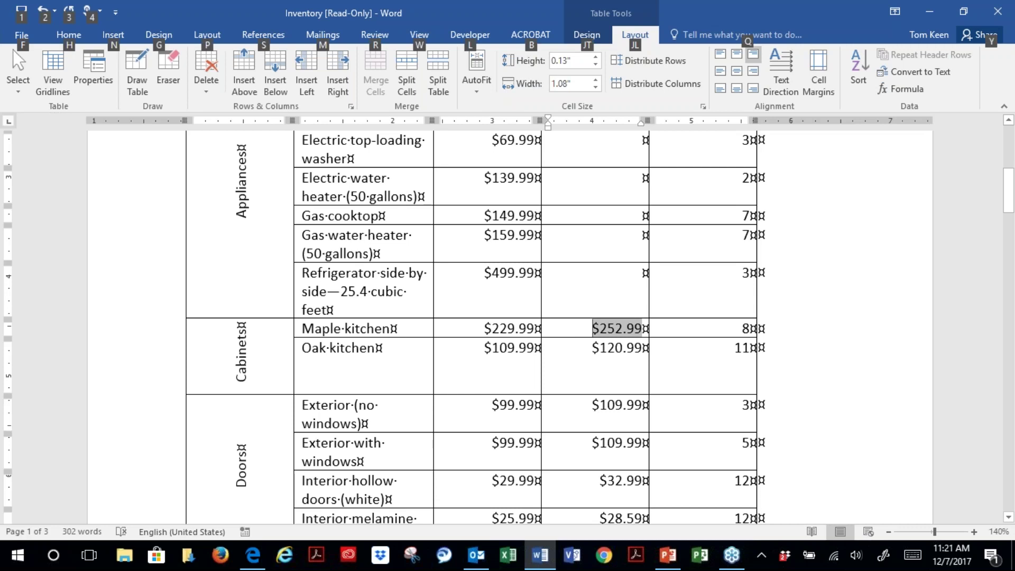
key("alt+F9")
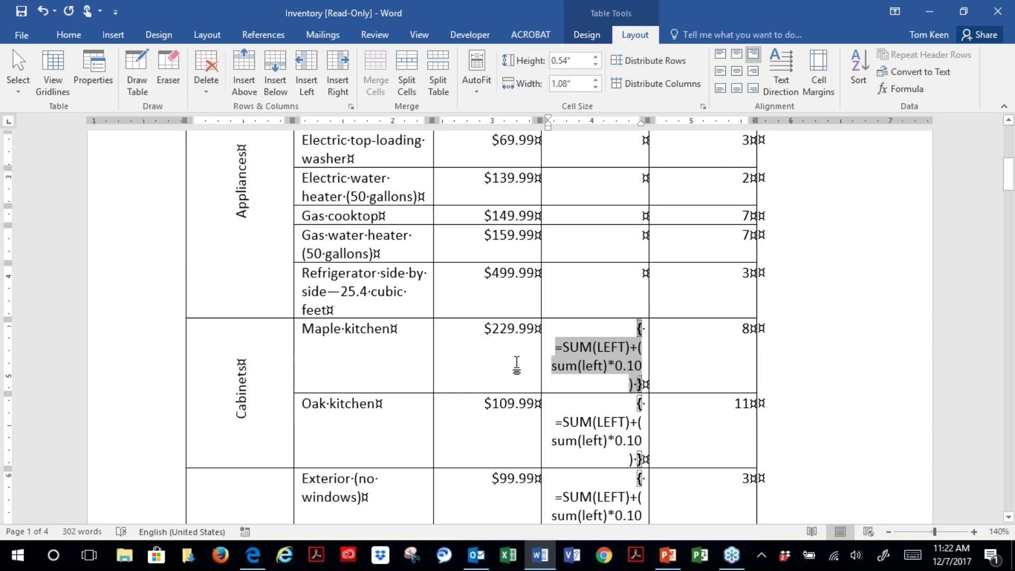
key("alt+F9")
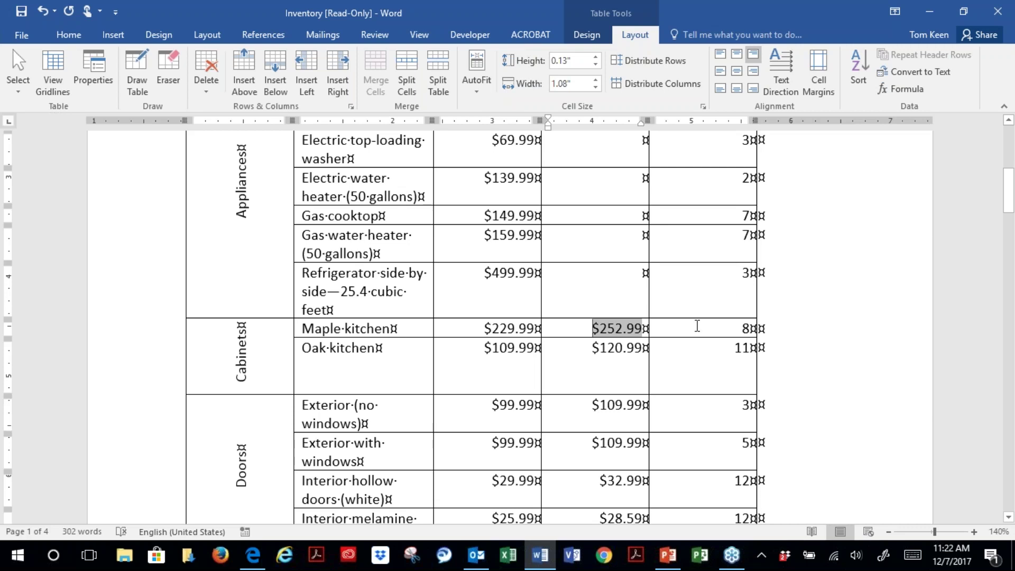
scroll(692, 328, "up", 5)
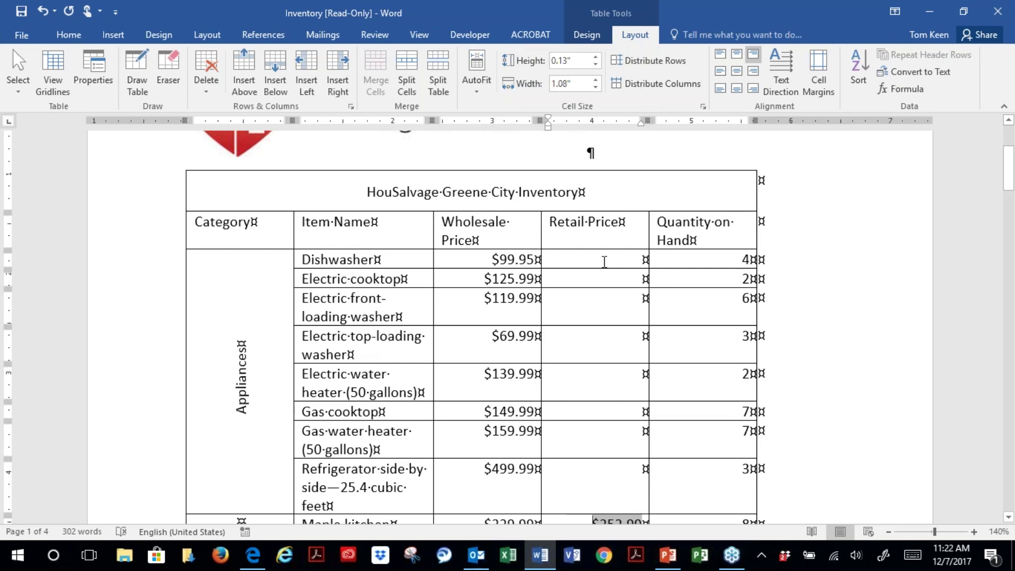
Step: Insert =SUM(LEFT)+(SUM(LEFT)*.10) in $#,##0.00 format in the Dishwasher Retail Price cell, giving $109.95
left_click(605, 261)
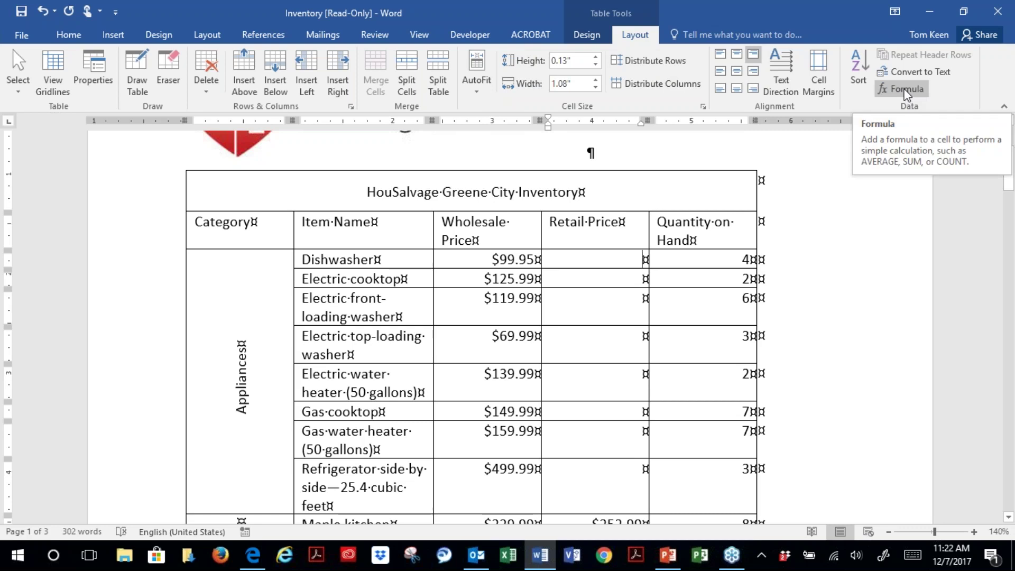
left_click(904, 91)
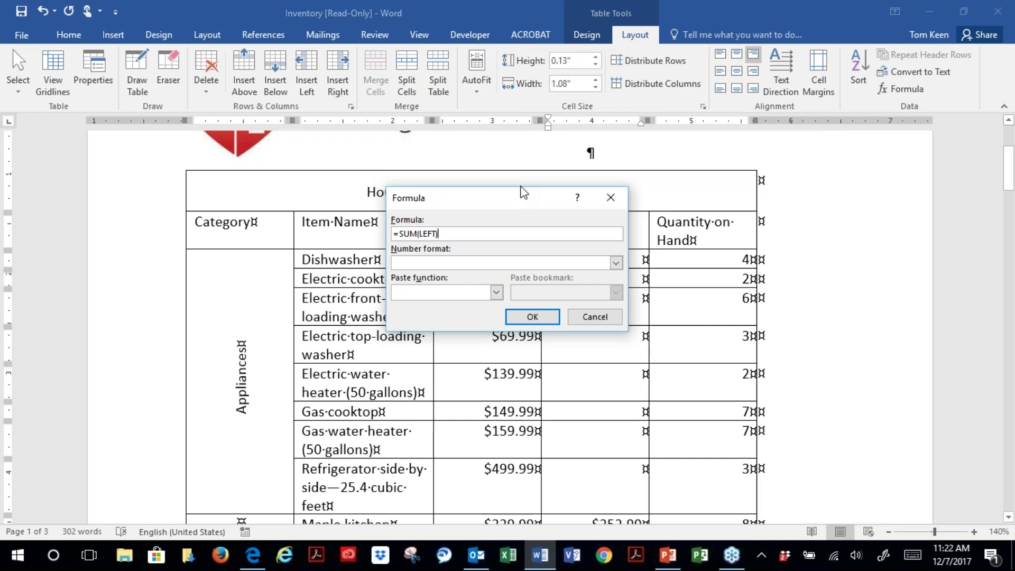
left_click_drag(522, 203, 542, 100)
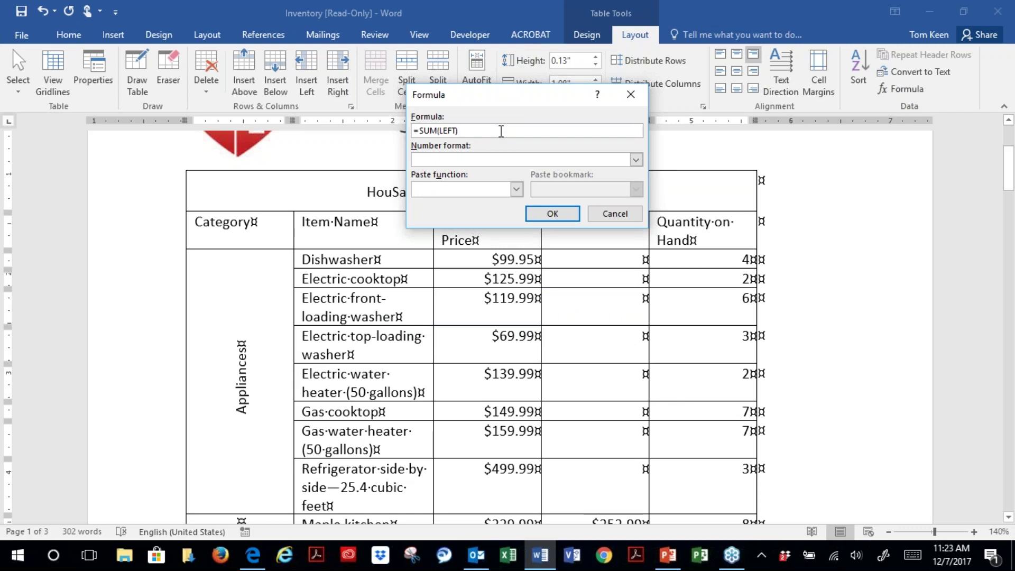
type("+")
type("(SUM(")
type("LEFT)*.")
type("10")
type(")")
left_click_drag(487, 95, 461, 39)
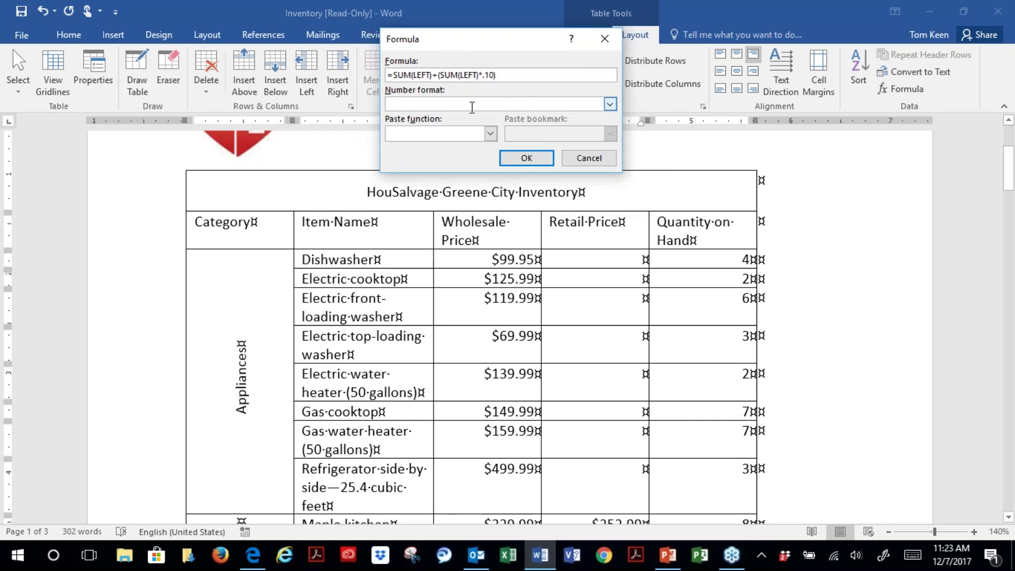
left_click(611, 104)
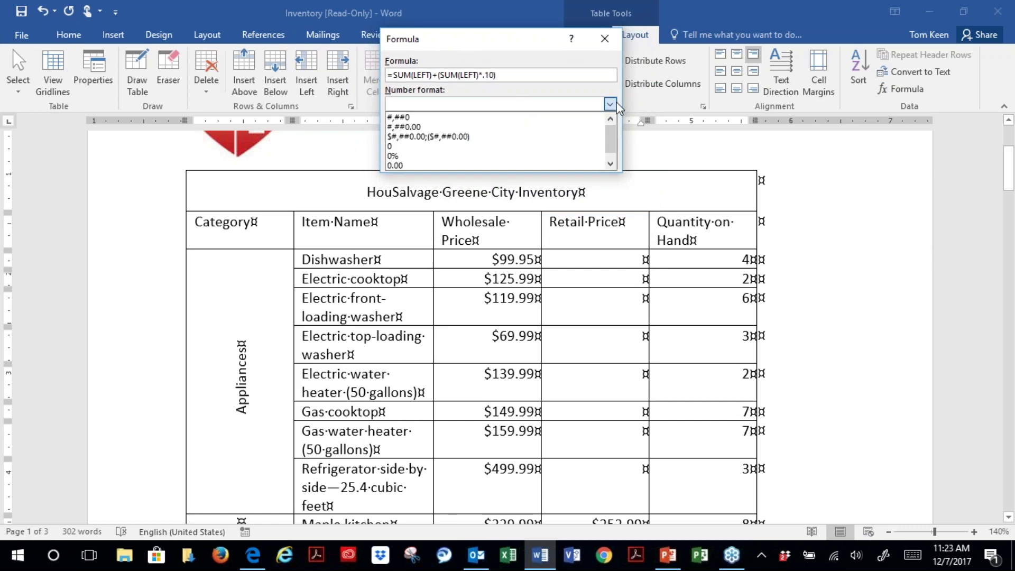
left_click(472, 137)
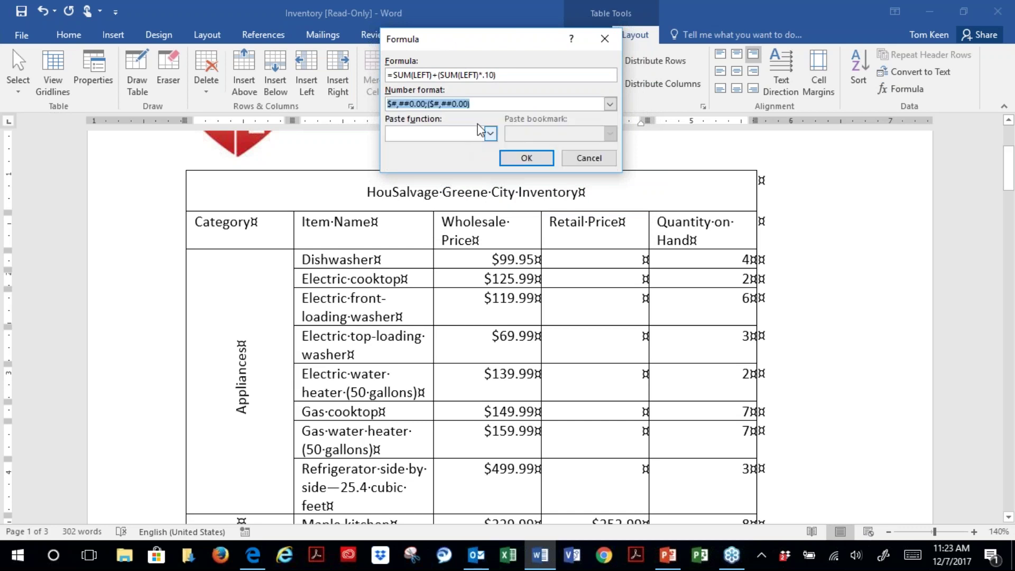
left_click(526, 158)
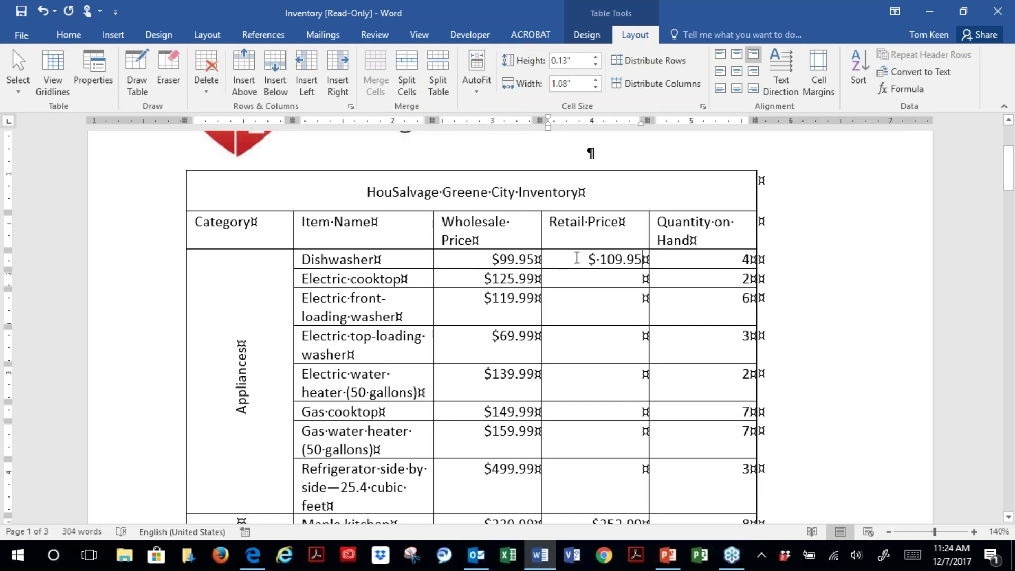
left_click(583, 281)
Step: Give the Electric cooktop cell =SUM(LEFT)+(SUM(LEFT)*.10) in currency format, showing $138.59
left_click(894, 90)
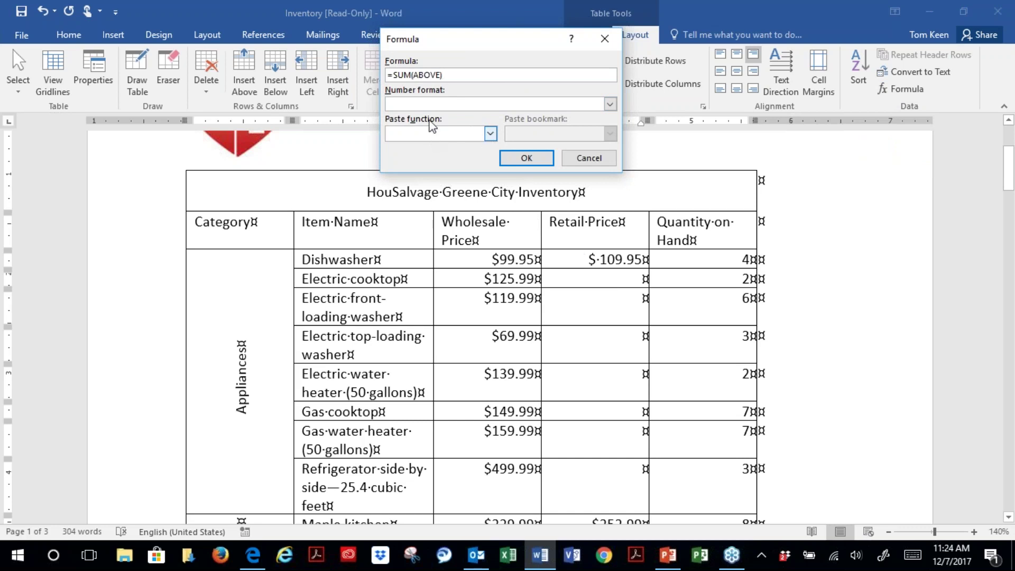
double_click(429, 75)
type("LEFT)")
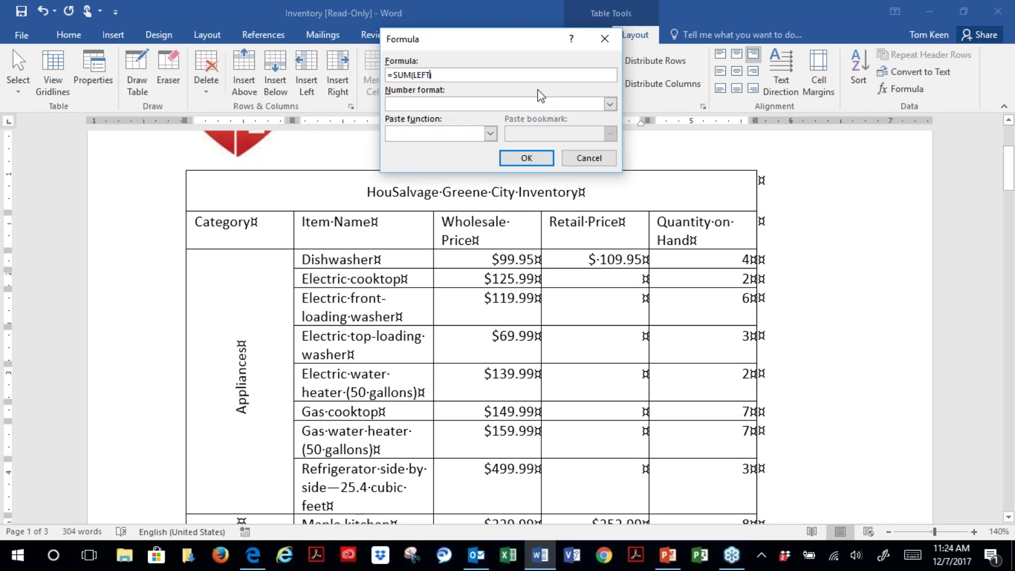
type("+")
type("SUM")
key("BackSpace")
key("BackSpace")
key("BackSpace")
type("(SUM")
type("(LEFT)*.")
type("10)")
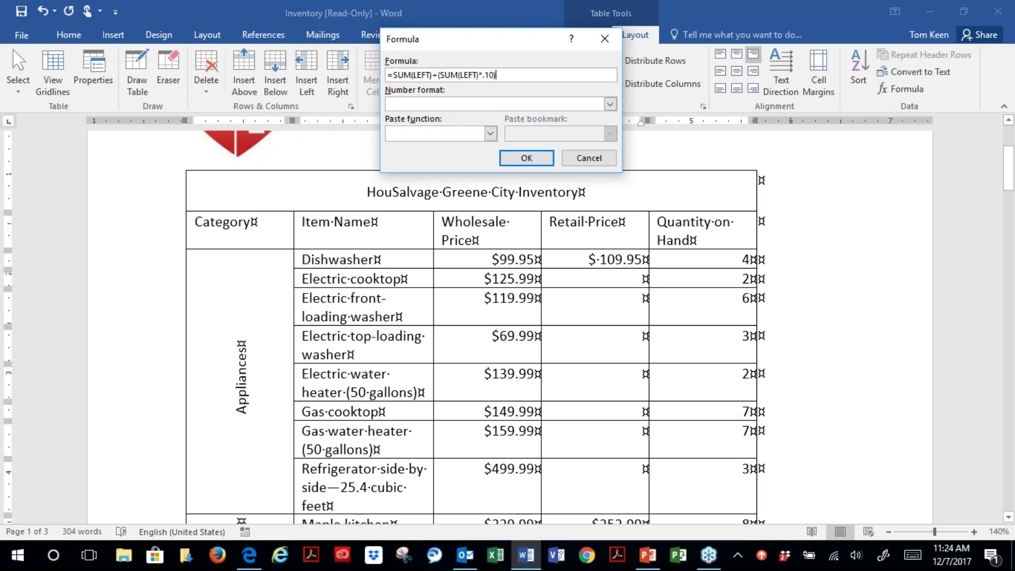
left_click(611, 105)
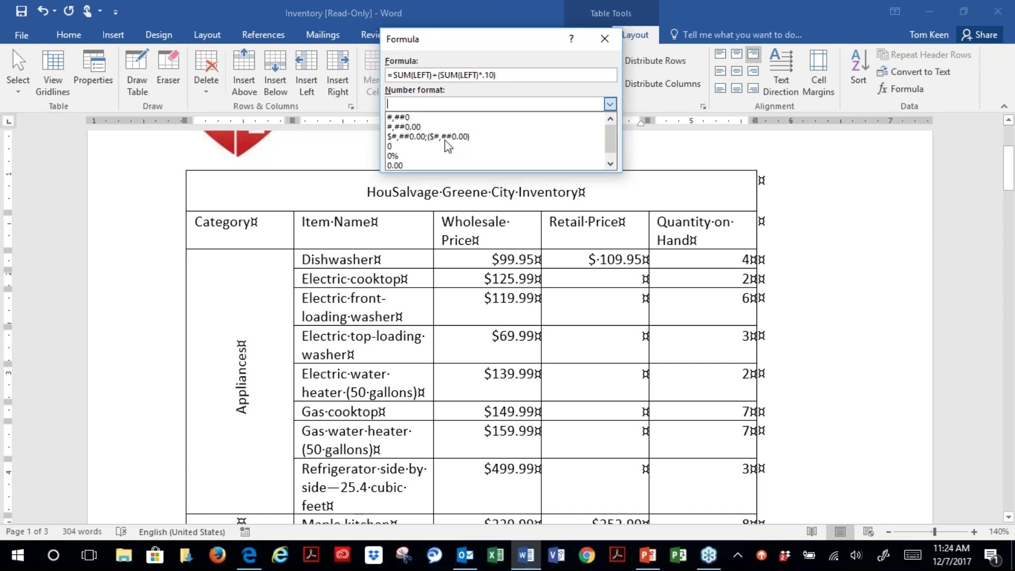
left_click(417, 137)
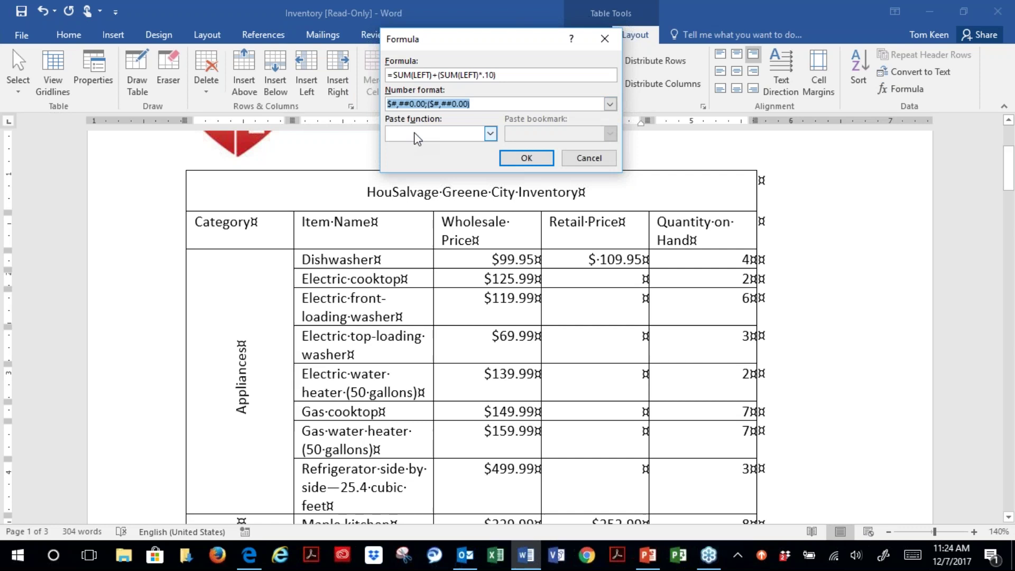
left_click(527, 158)
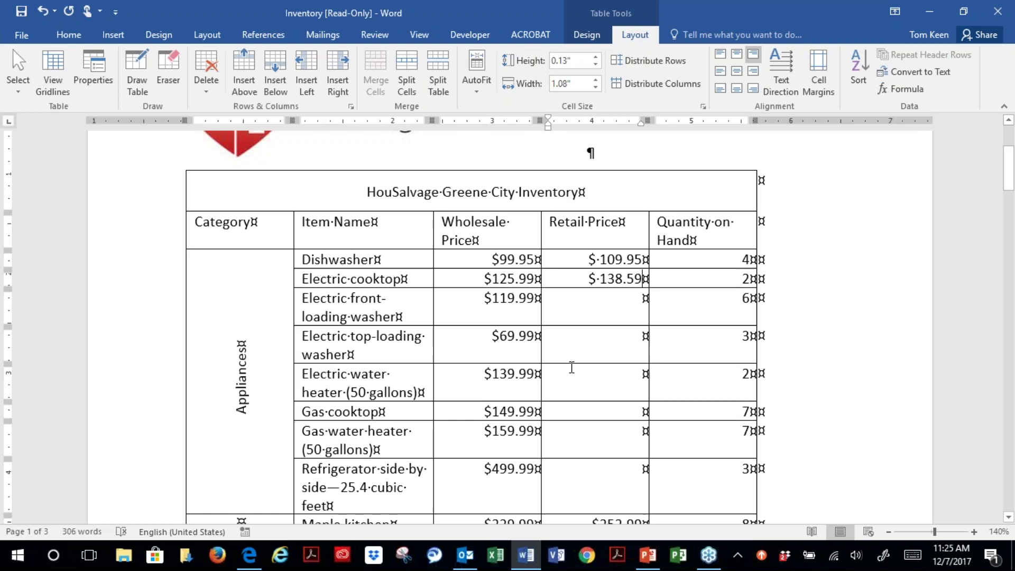
Step: Check the washer Retail Price cells and select the Electric cooktop's $138.59 price
scroll(564, 370, "down", 5)
scroll(564, 326, "up", 4)
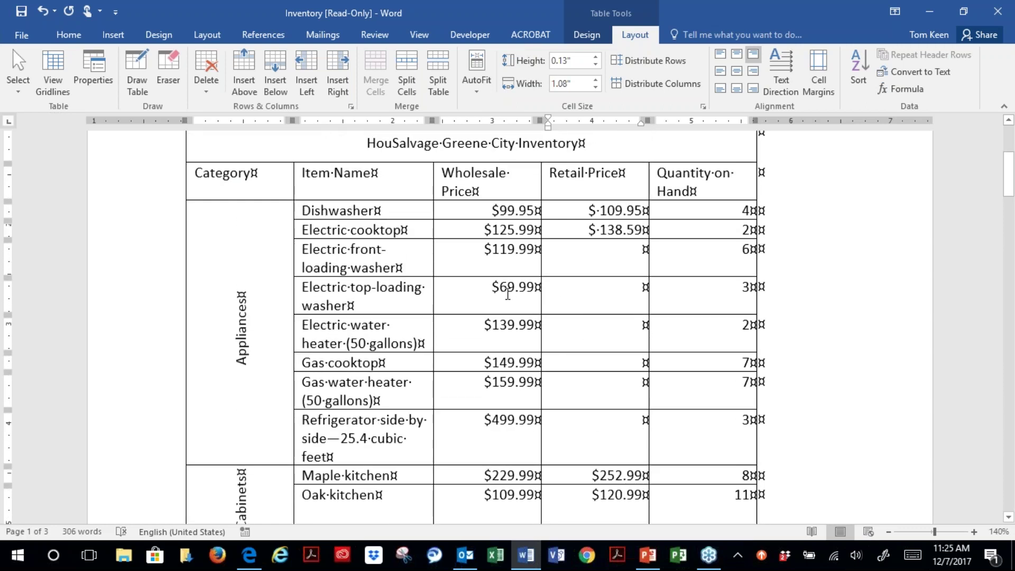
left_click(574, 267)
left_click(576, 296)
scroll(578, 344, "down", 3)
scroll(577, 345, "up", 3)
left_click(584, 229)
key("shift+End")
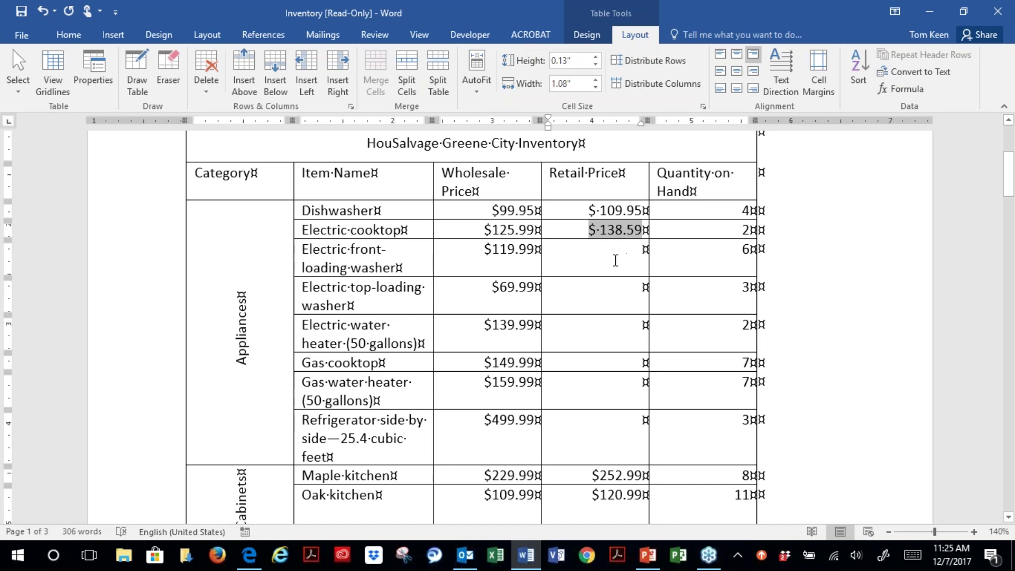
left_click(615, 260)
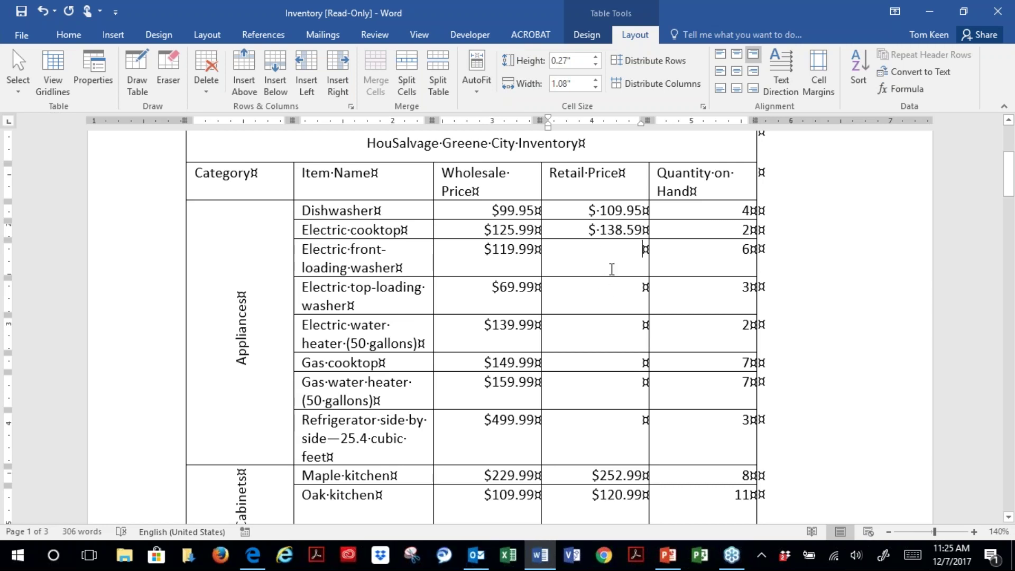
Step: Paste the Electric cooktop's $138.59 price field into the front-loading washer Retail Price cell
double_click(596, 232)
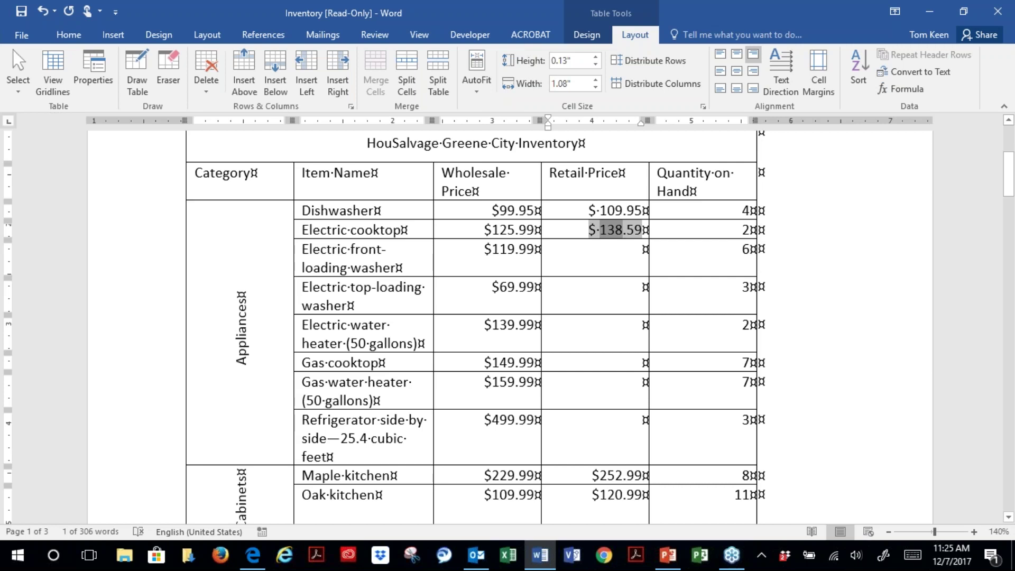
triple_click(601, 233)
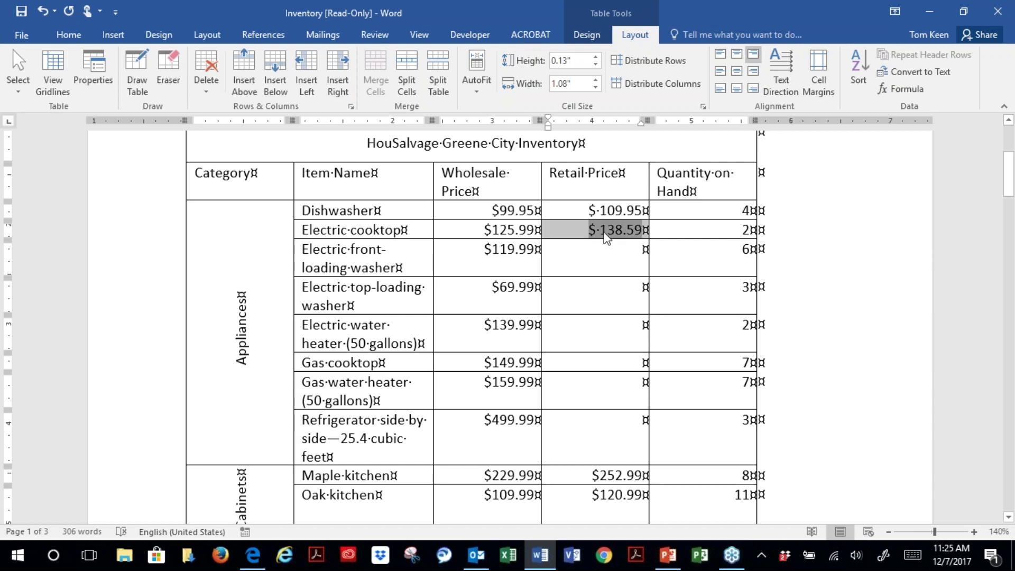
left_click(593, 259)
key("ctrl+e")
key("ctrl+z")
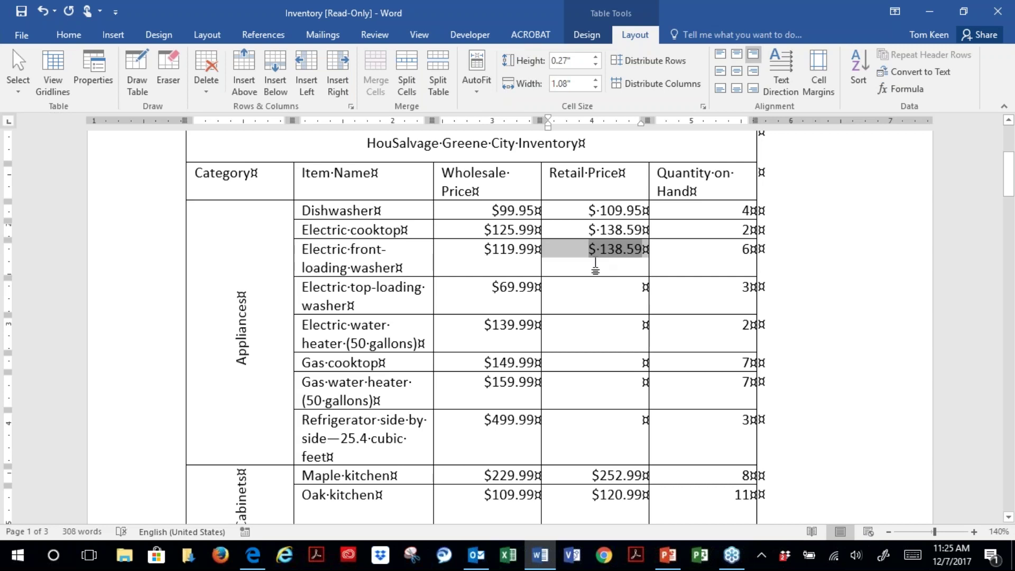
key("ctrl+r")
left_click(612, 232)
double_click(612, 232)
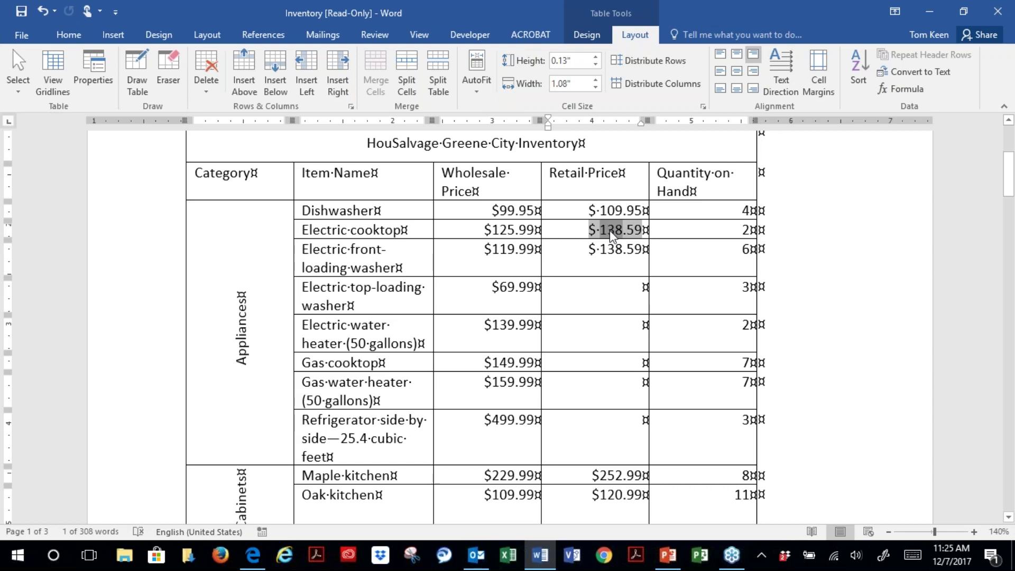
key("Left")
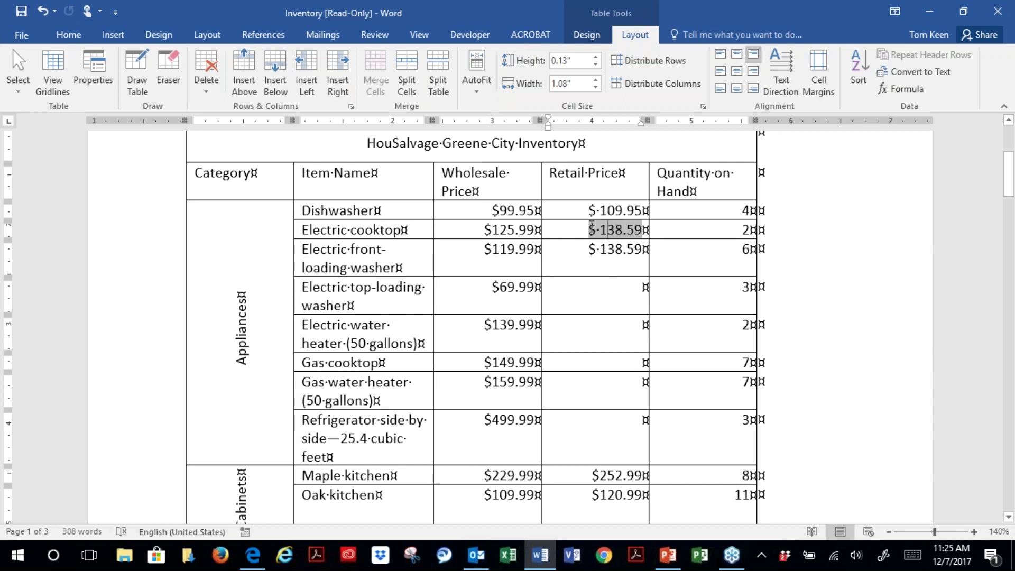
double_click(642, 226)
key("ctrl+c")
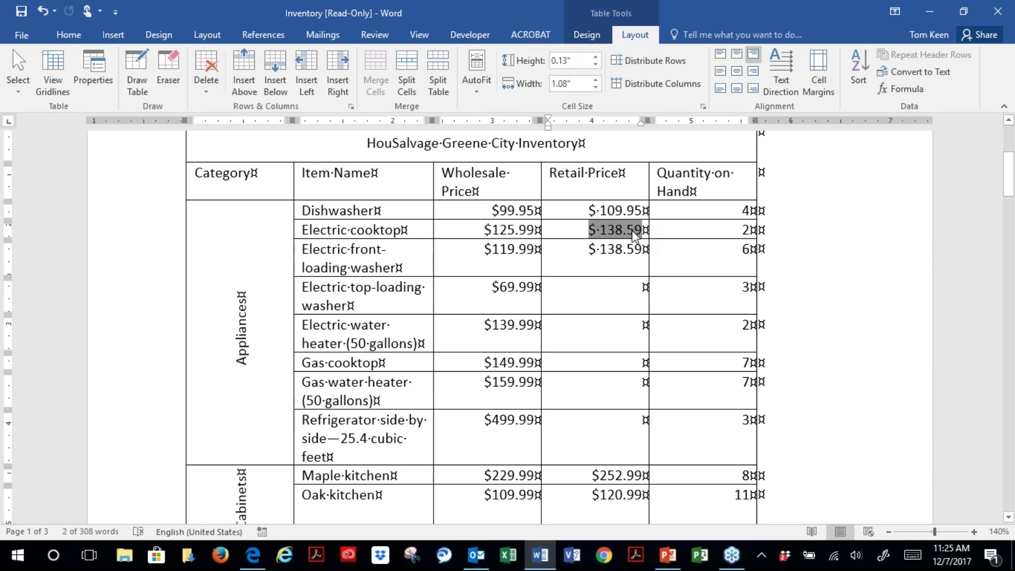
Step: Paste the price formula into the top-loading washer, water heater, Gas cooktop, Gas water heater and Refrigerator cells
left_click(599, 292)
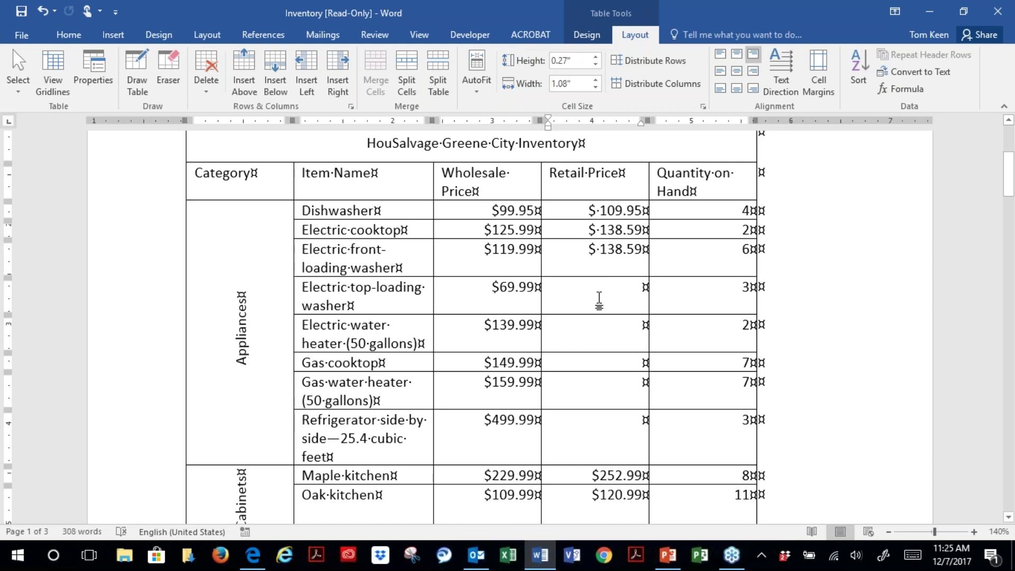
key("ctrl+v")
left_click(587, 326)
key("ctrl+v")
left_click(604, 363)
key("ctrl+v")
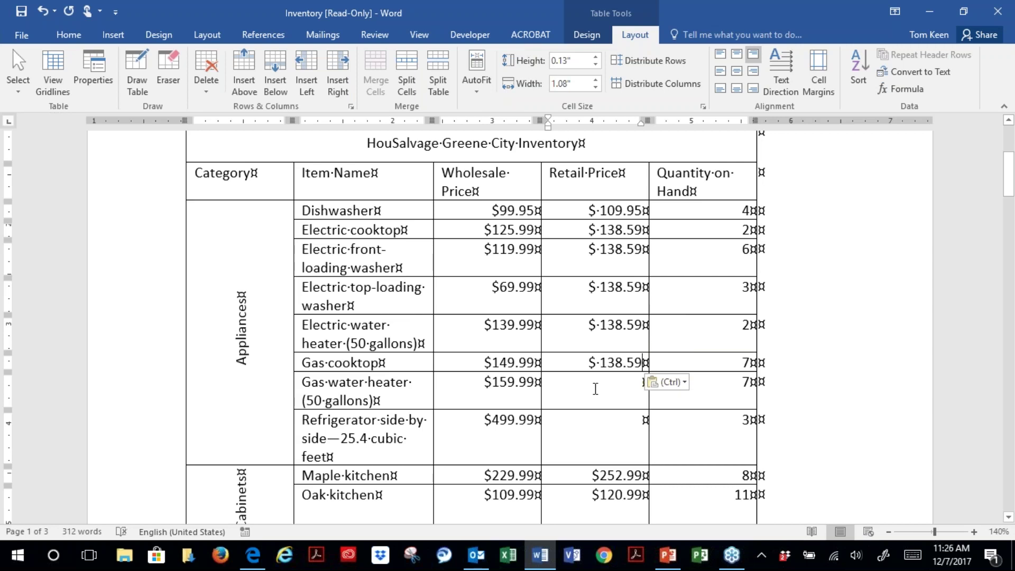
left_click(595, 388)
key("ctrl+v")
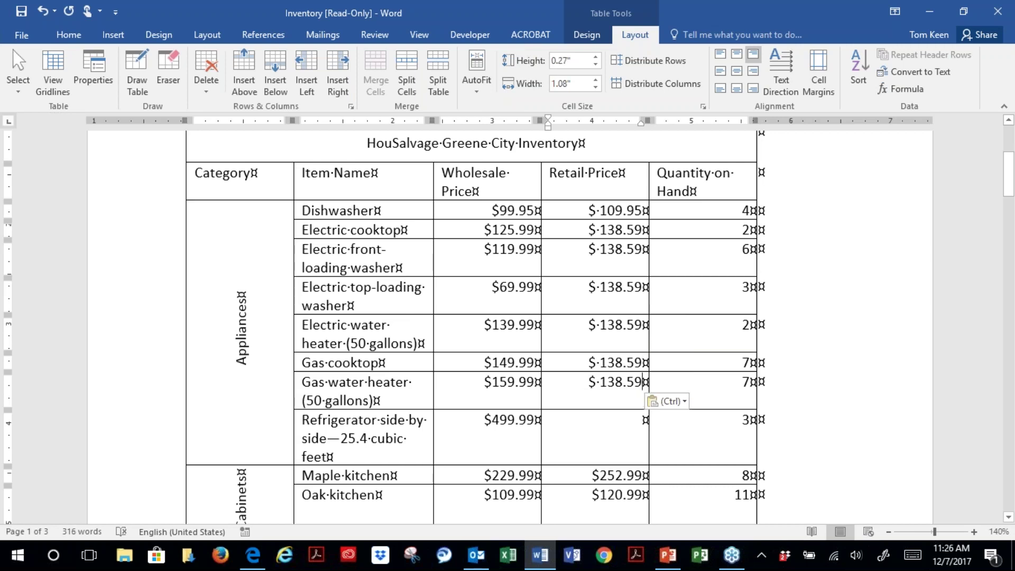
left_click(587, 417)
key("ctrl+v")
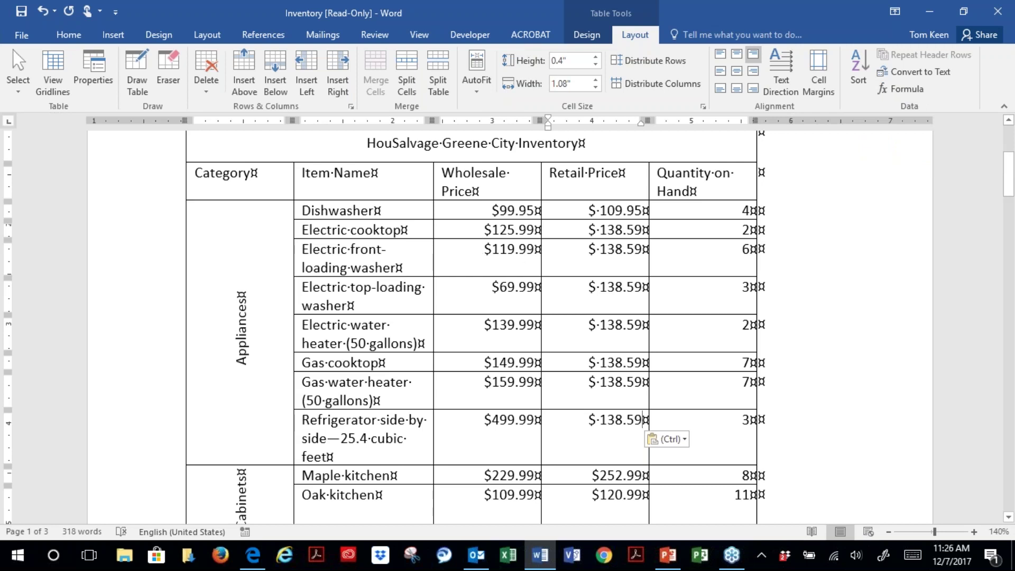
Step: Update the appliance retail prices, set the Dishwasher wholesale to $105.95 and refresh its retail to $116.55
left_click_drag(557, 249, 603, 438)
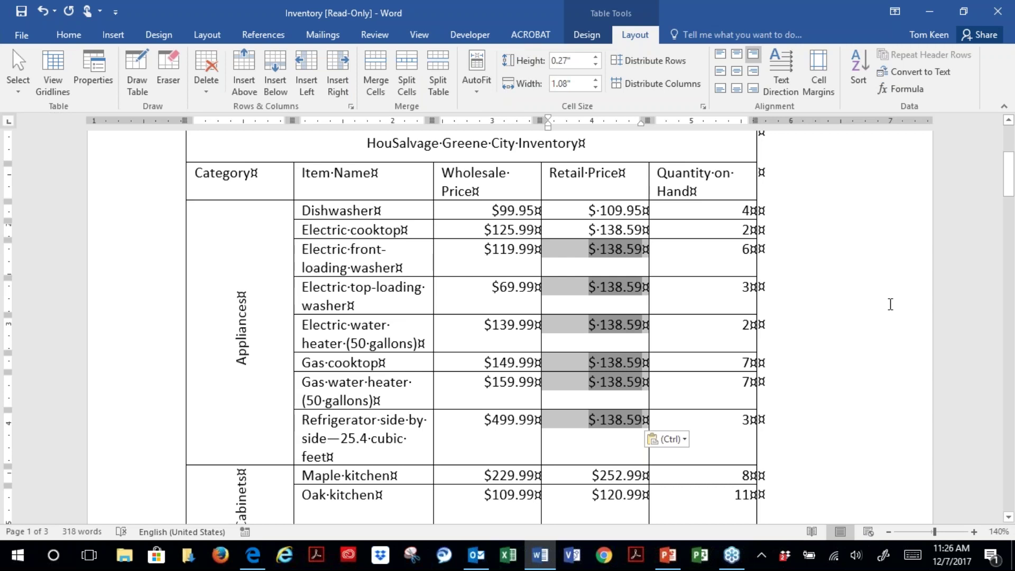
key("F9")
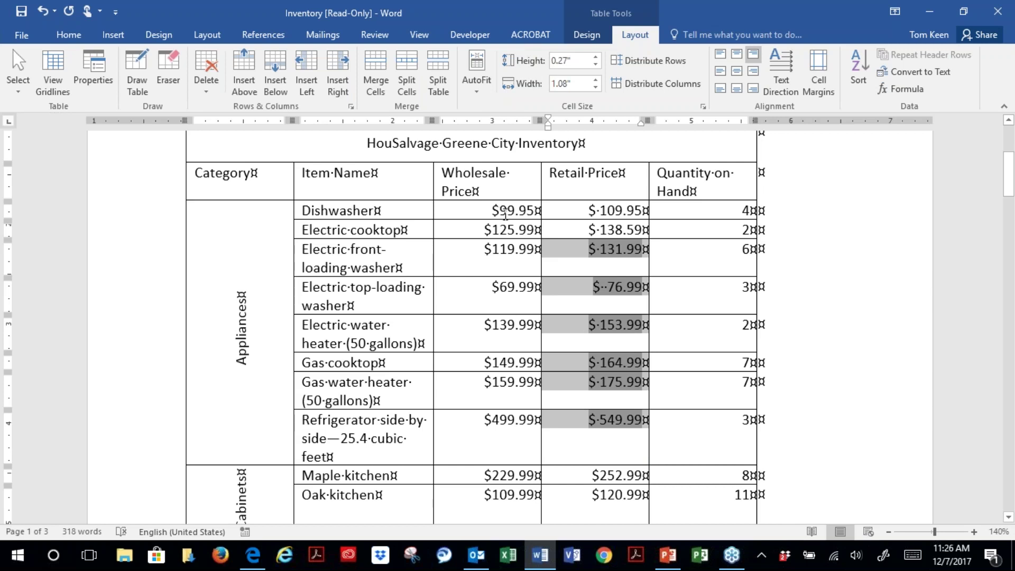
left_click(509, 211)
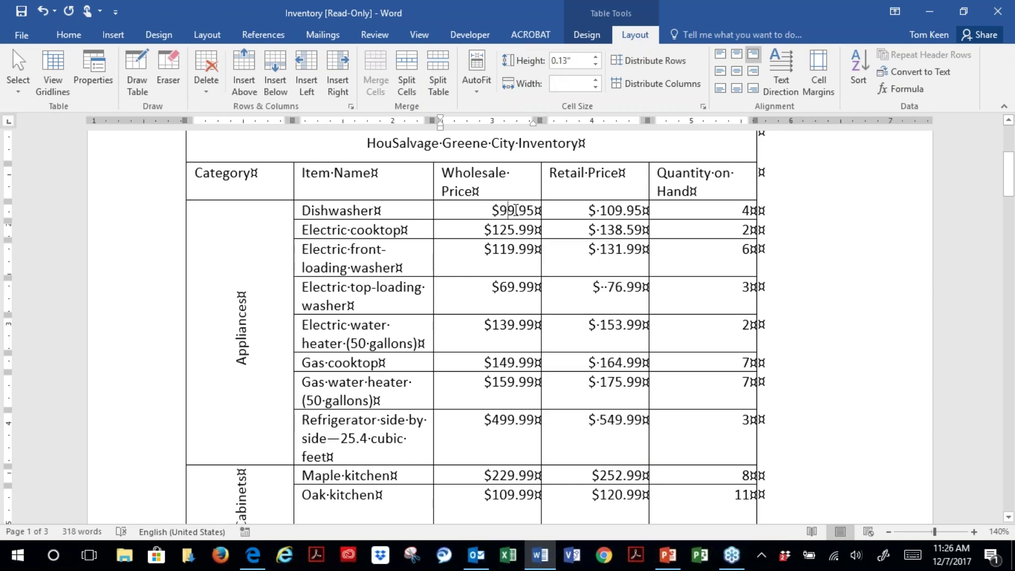
left_click_drag(514, 211, 501, 210)
type("1")
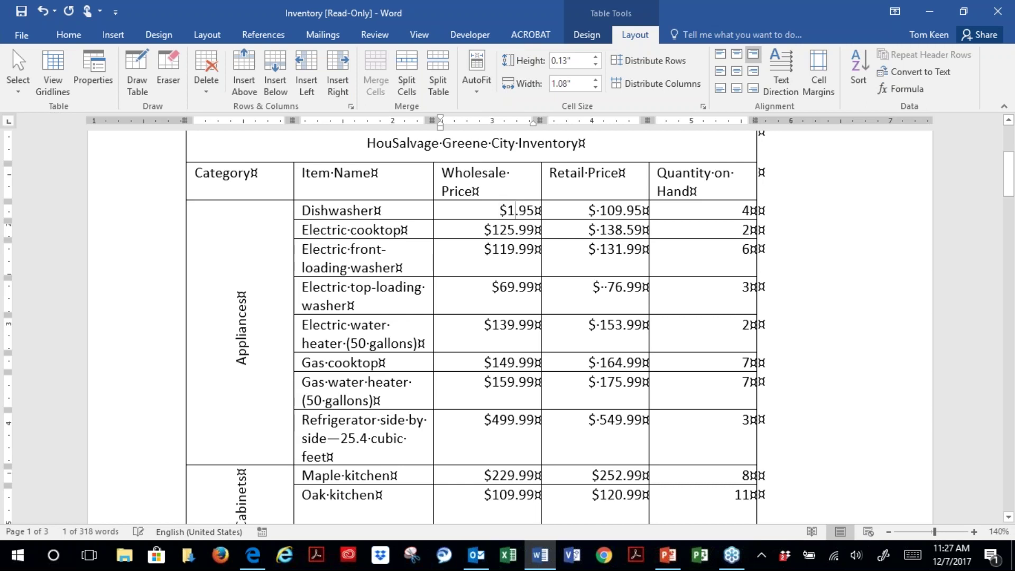
type("05")
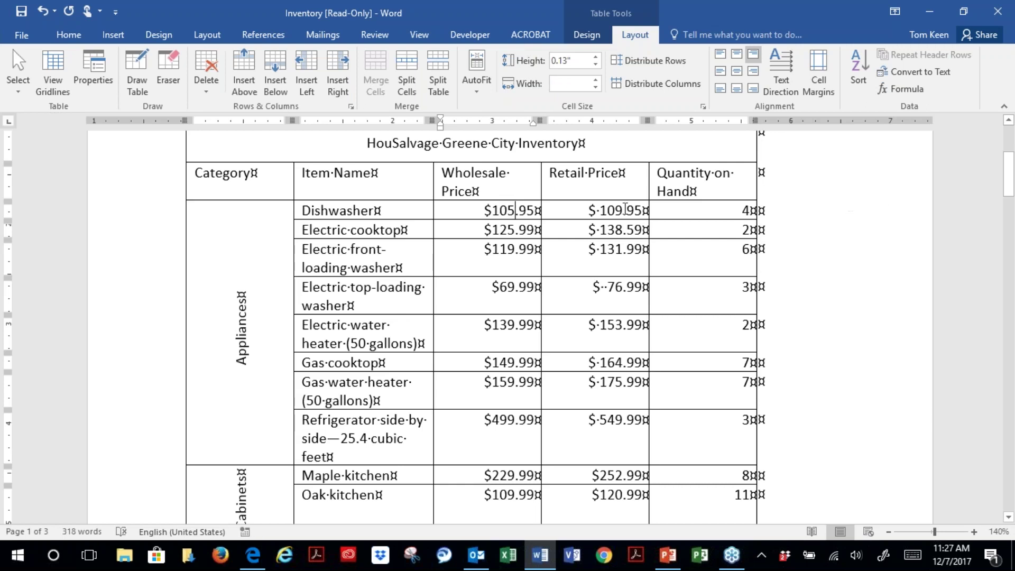
left_click_drag(641, 211, 588, 210)
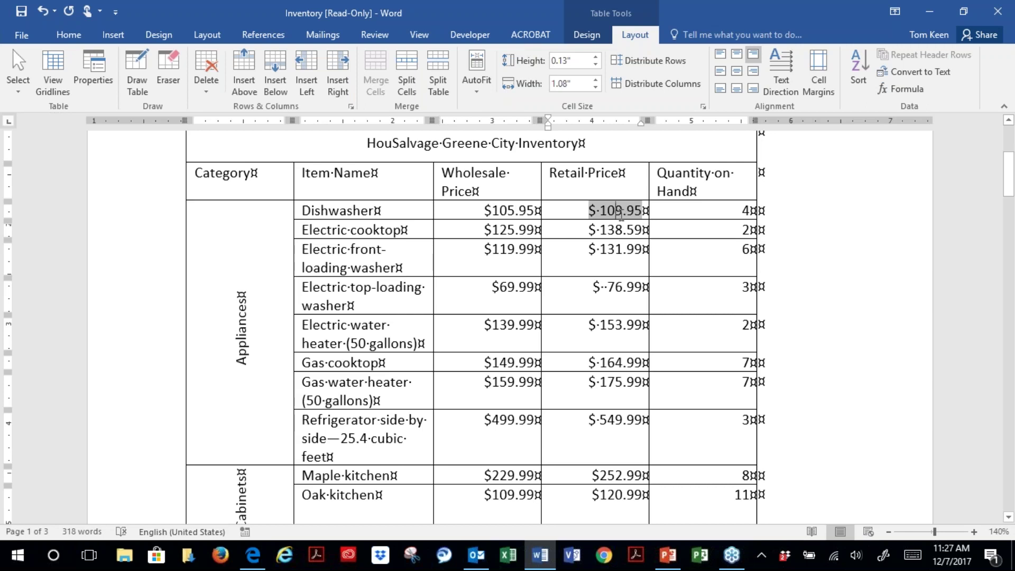
key("F9")
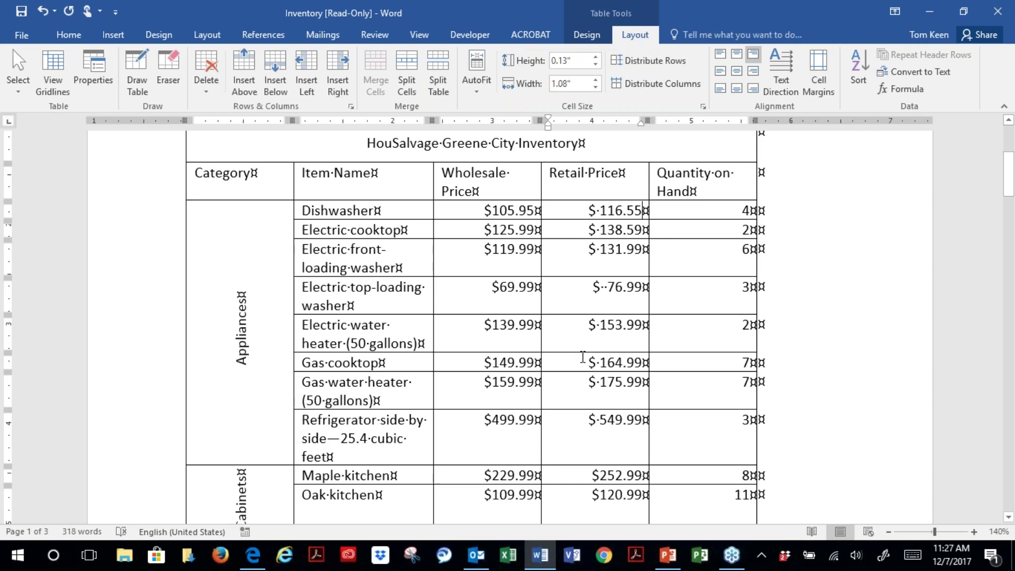
Step: Put the cursor in the inventory table and switch to the Table Tools Design tab
scroll(579, 352, "down", 1)
scroll(583, 356, "down", 3)
scroll(587, 363, "down", 2)
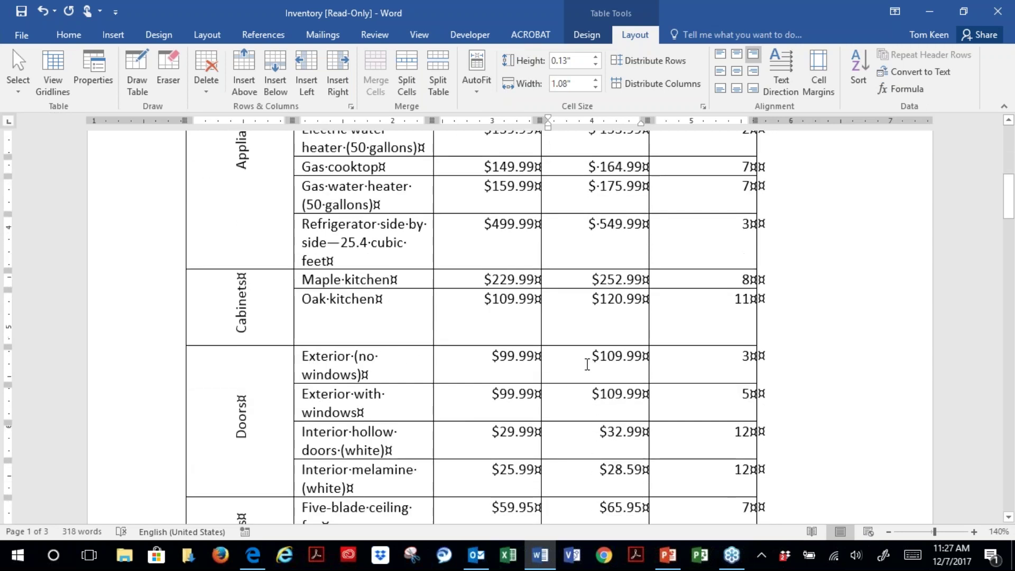
scroll(586, 363, "up", 1)
scroll(585, 362, "up", 3)
scroll(582, 363, "up", 2)
scroll(579, 362, "up", 1)
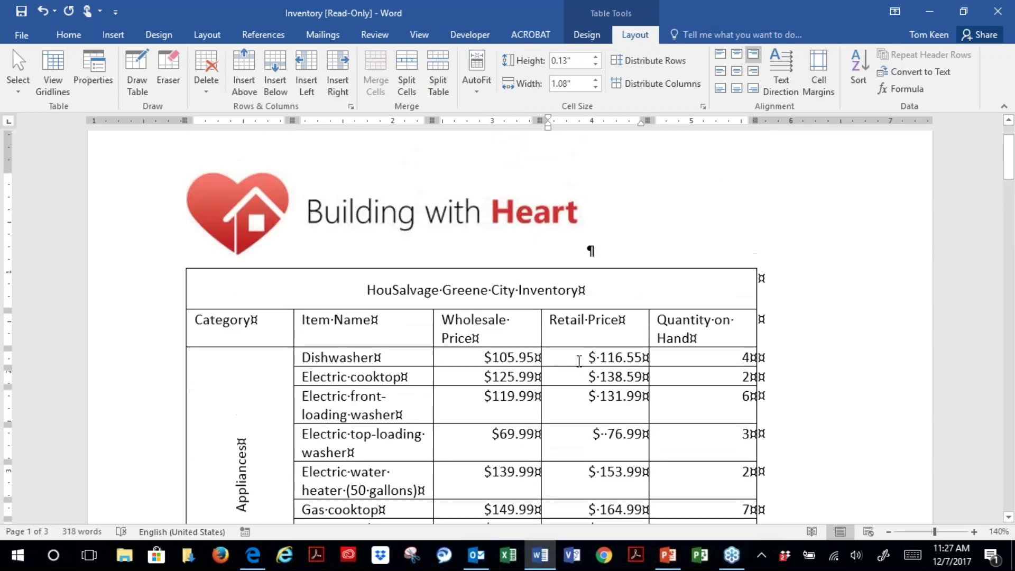
scroll(577, 367, "down", 1)
scroll(575, 373, "down", 1)
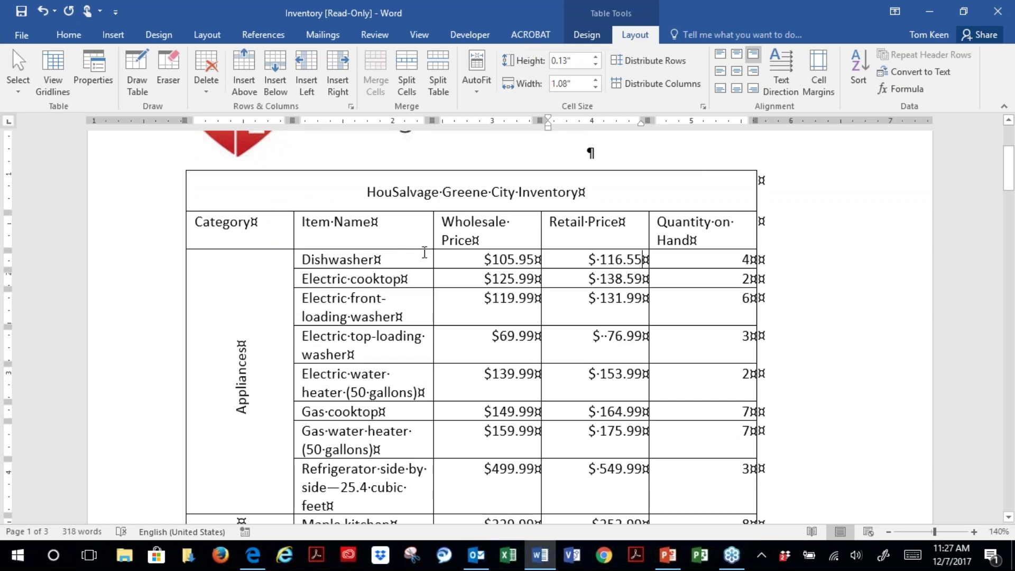
left_click(372, 222)
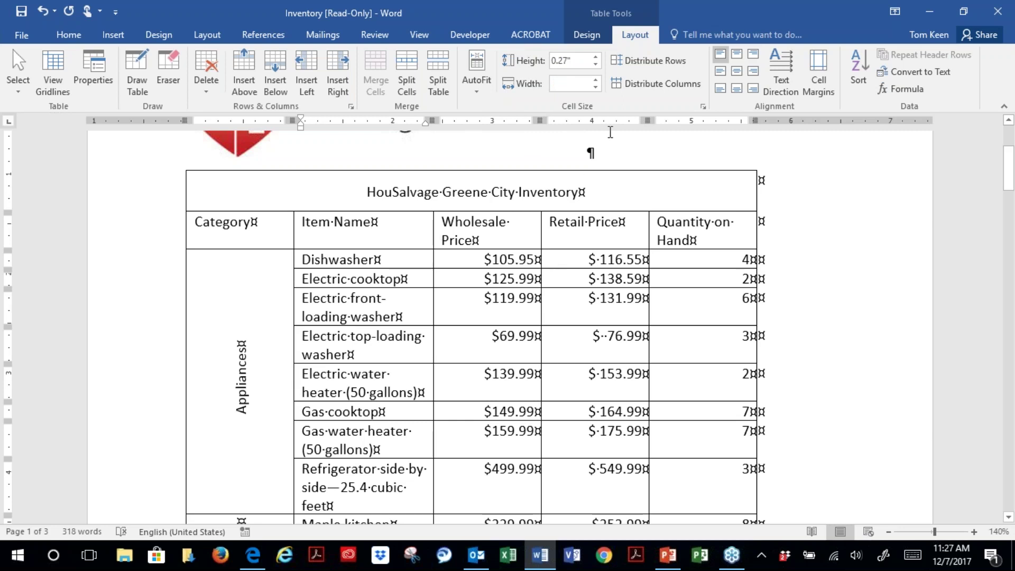
left_click(587, 36)
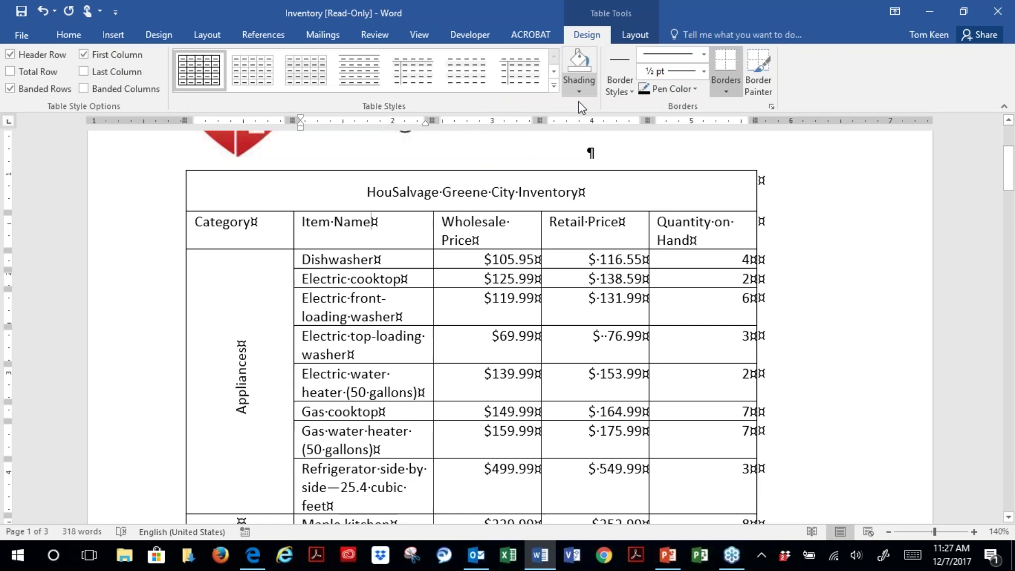
Step: Apply the Grid Table 4 - Accent 2 orange style and turn off Header Row formatting
left_click(554, 88)
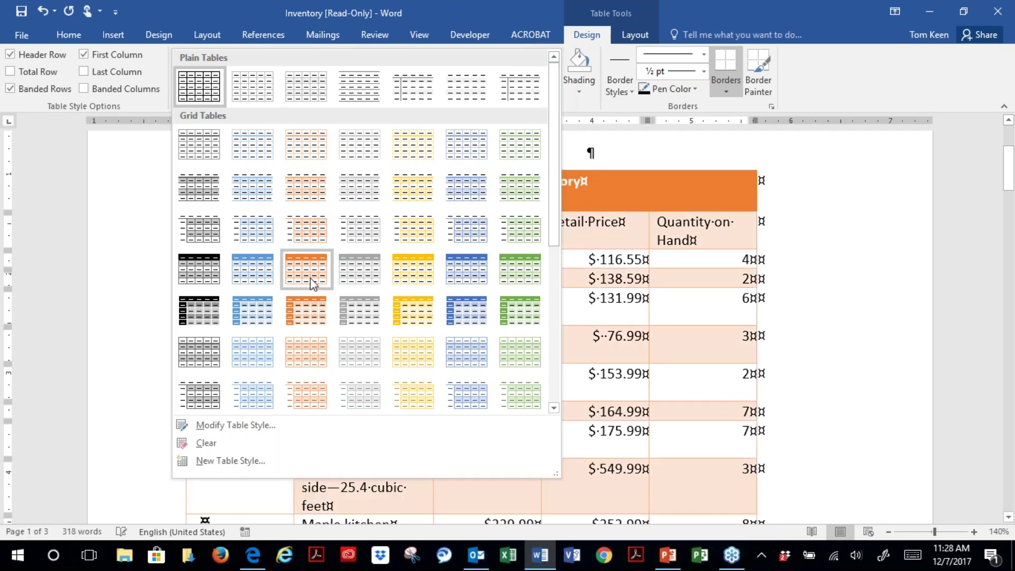
left_click(311, 283)
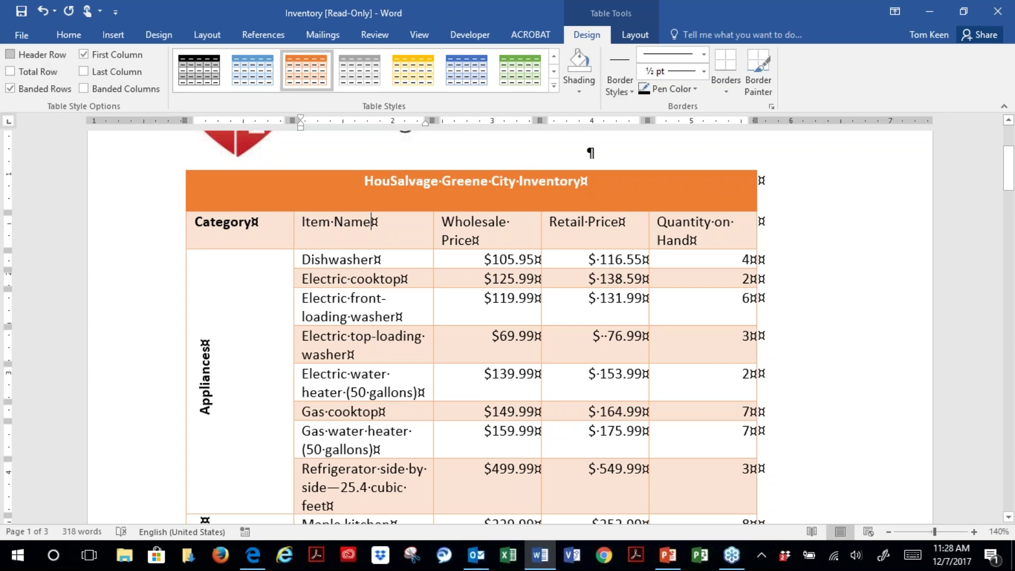
left_click(30, 54)
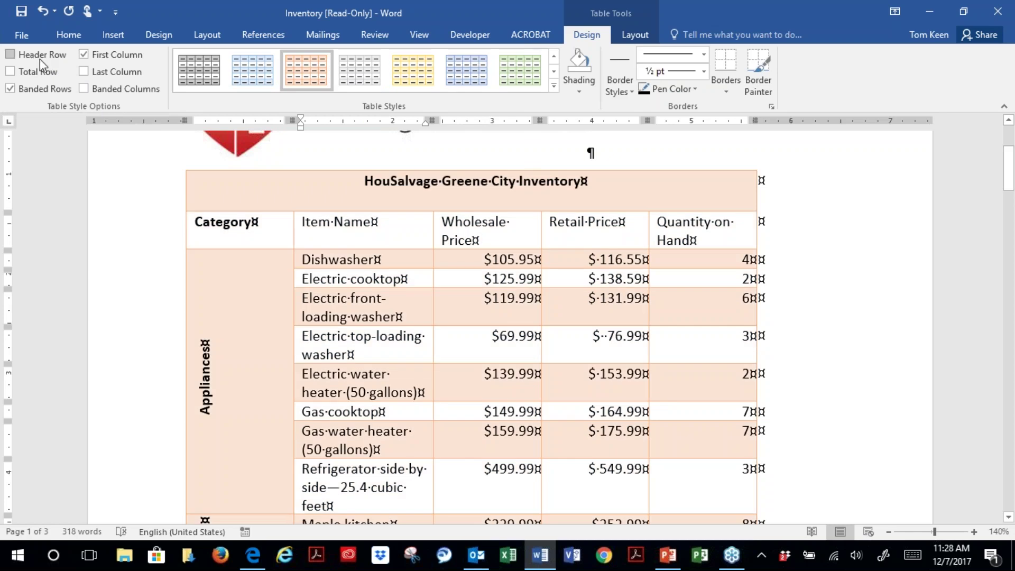
left_click(38, 54)
left_click(41, 56)
Step: Leave both First Column and Last Column emphasis turned off
left_click(84, 55)
left_click(84, 54)
left_click(84, 55)
left_click(83, 54)
left_click(83, 55)
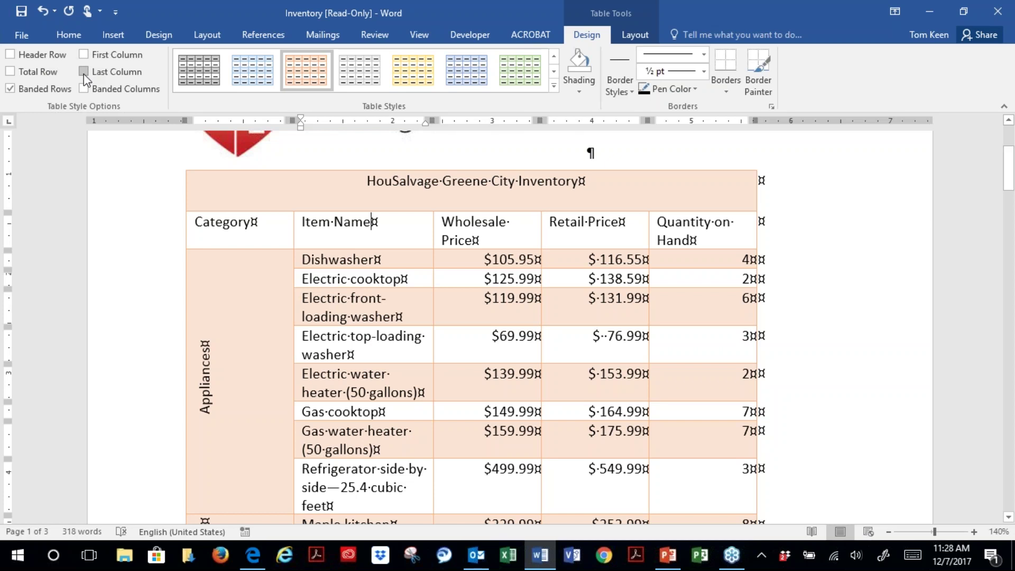
left_click(83, 71)
left_click(83, 72)
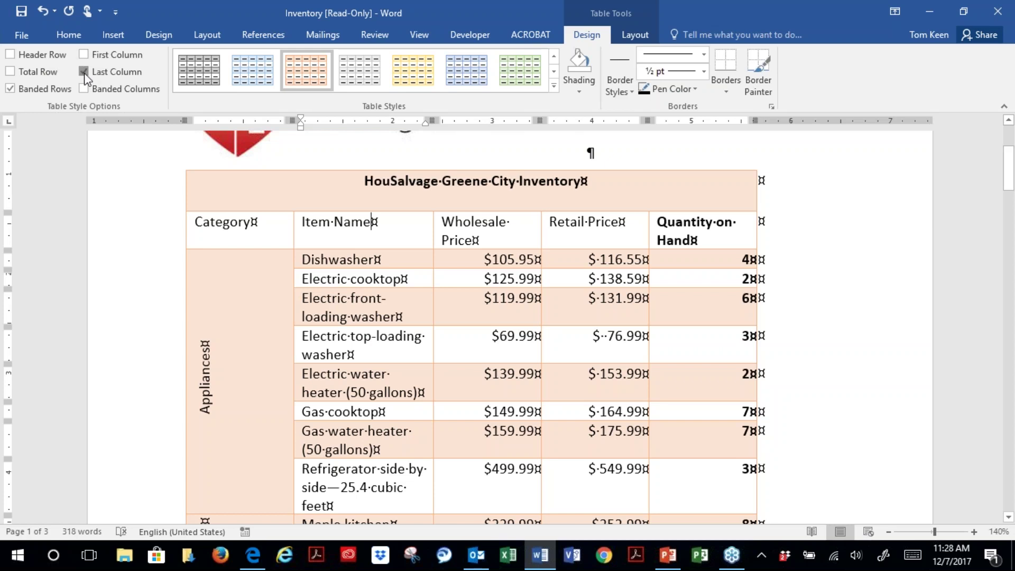
left_click(83, 71)
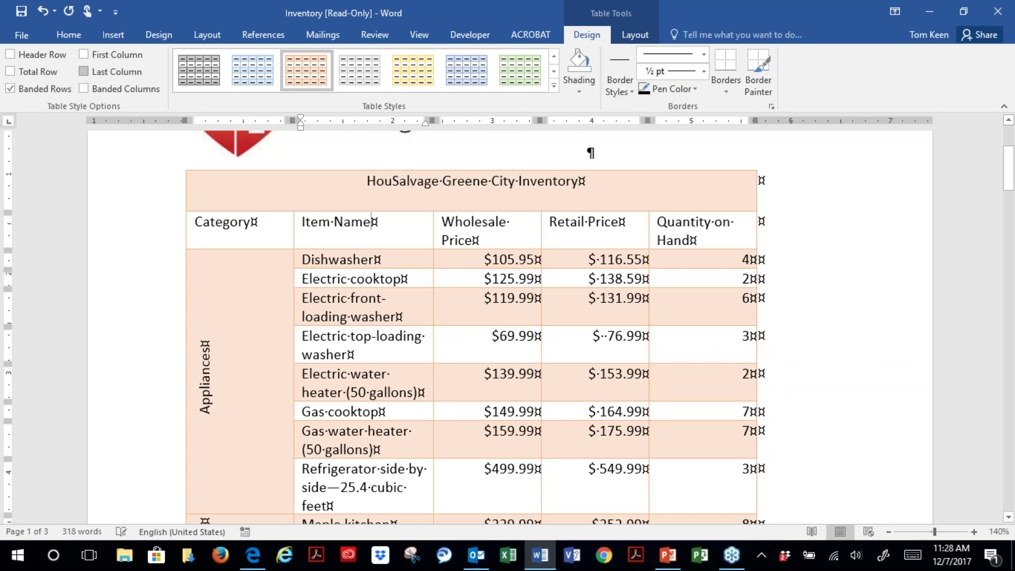
left_click(83, 72)
left_click(84, 71)
scroll(122, 211, "down", 1)
scroll(119, 209, "down", 2)
scroll(116, 207, "up", 1)
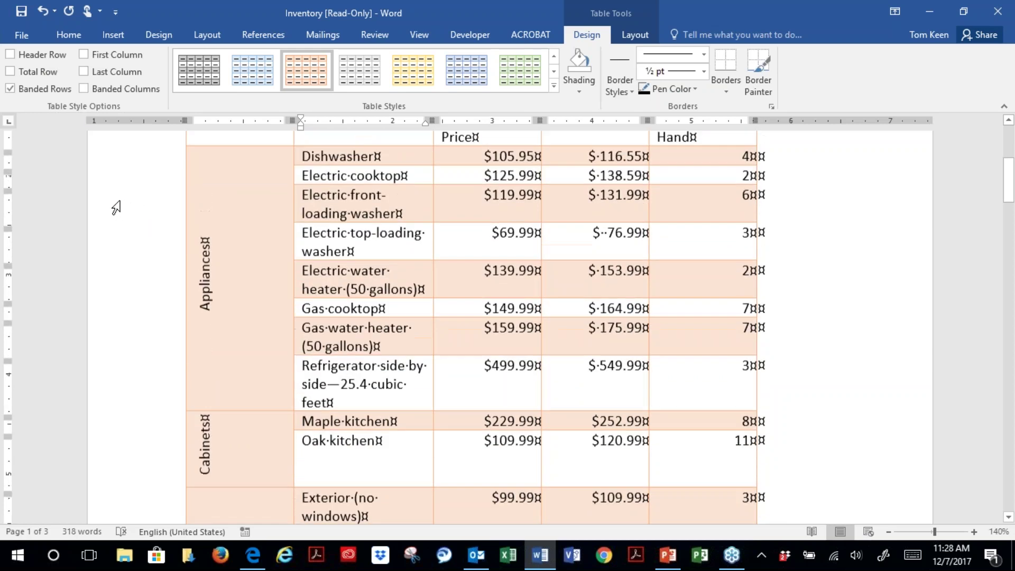
scroll(116, 208, "up", 3)
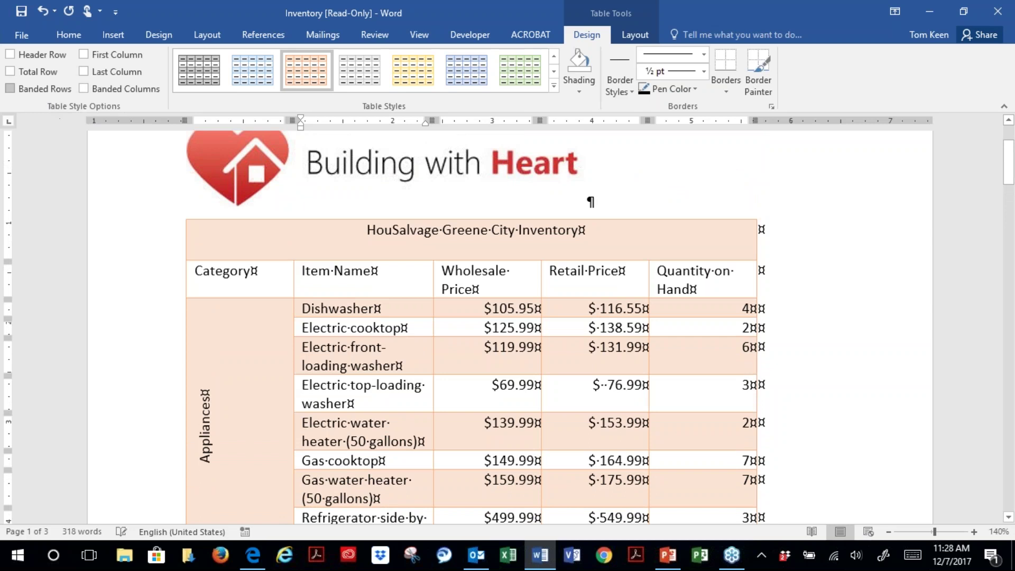
Step: Replace banded rows with banded columns in the table style options
left_click(10, 88)
left_click(84, 88)
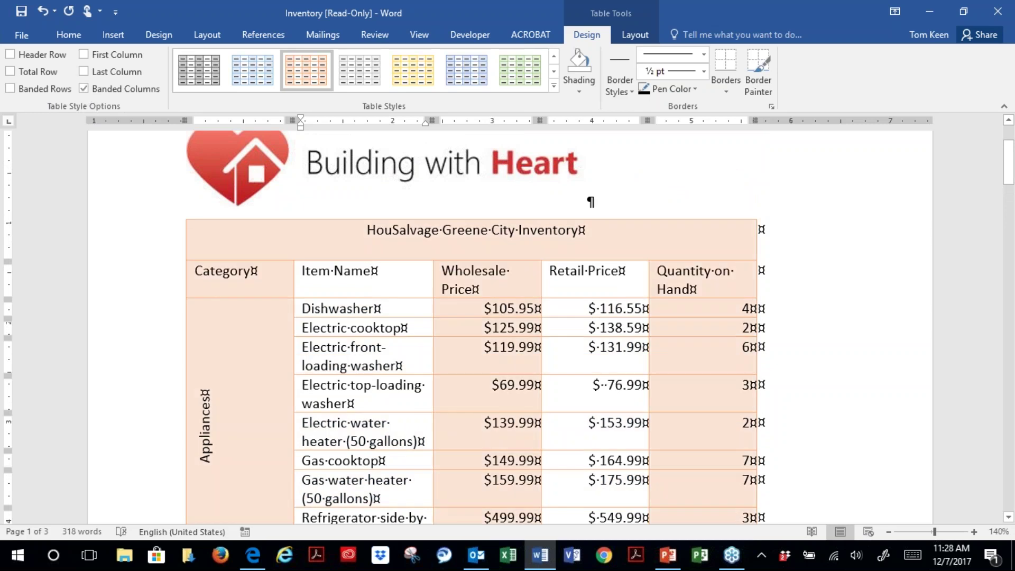
scroll(75, 158, "down", 2)
scroll(75, 160, "down", 3)
scroll(75, 162, "down", 5)
scroll(75, 162, "down", 5)
scroll(75, 162, "down", 4)
scroll(75, 161, "down", 5)
scroll(76, 162, "down", 4)
scroll(76, 162, "down", 5)
scroll(75, 162, "down", 3)
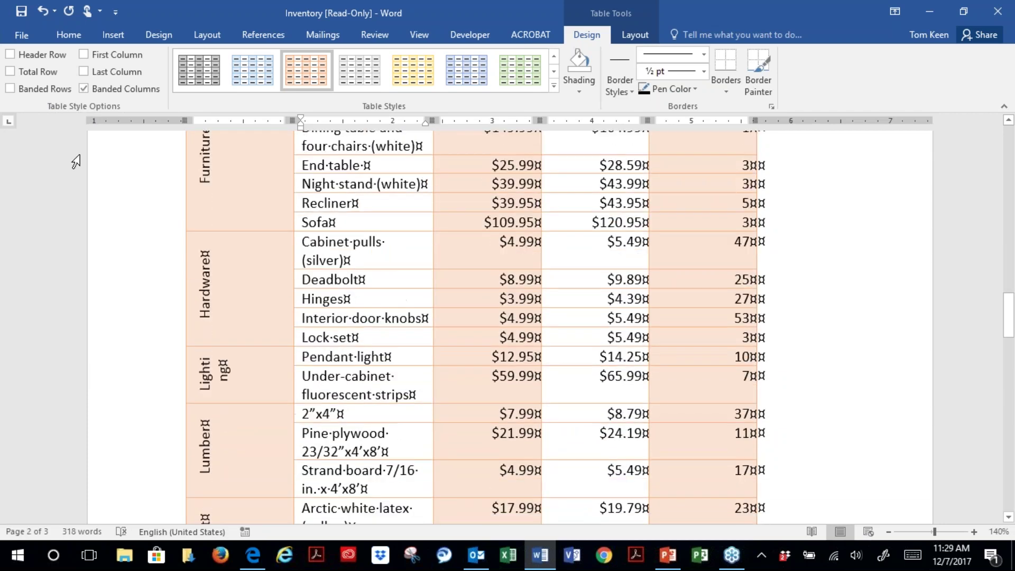
scroll(76, 162, "up", 4)
scroll(76, 162, "up", 5)
scroll(75, 162, "up", 5)
scroll(75, 162, "up", 1)
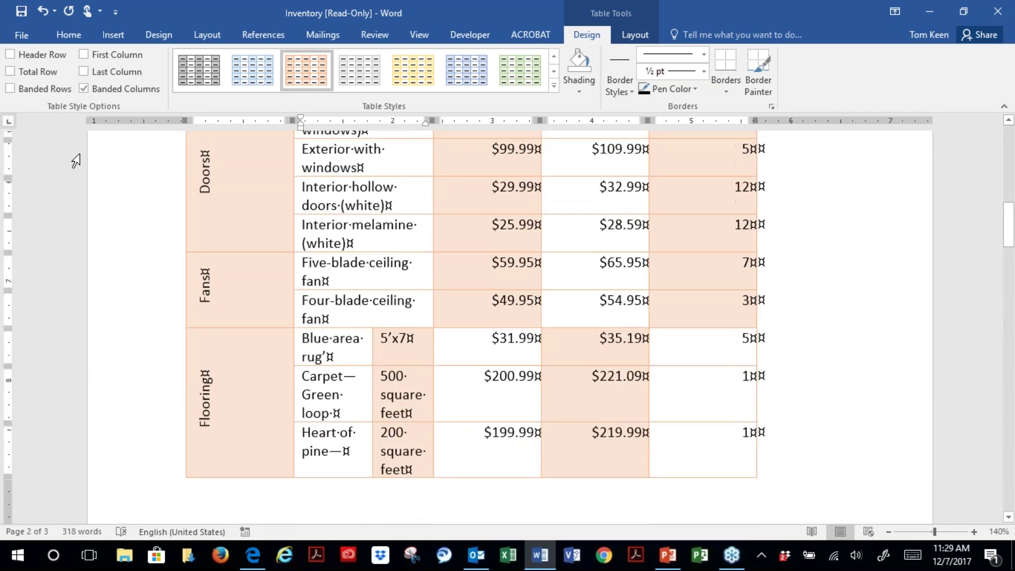
scroll(75, 162, "up", 5)
scroll(76, 161, "up", 5)
scroll(75, 159, "up", 2)
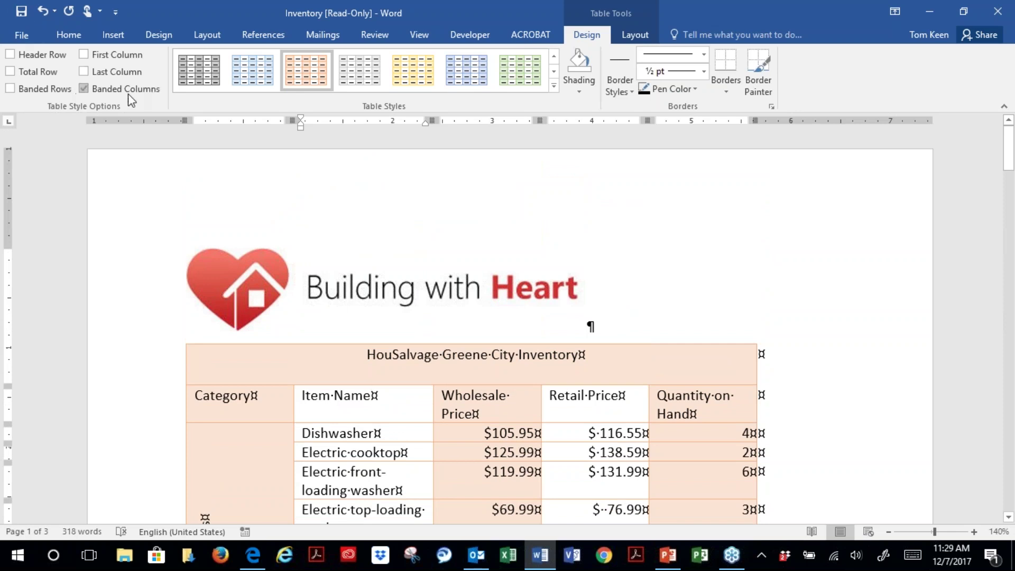
left_click(556, 89)
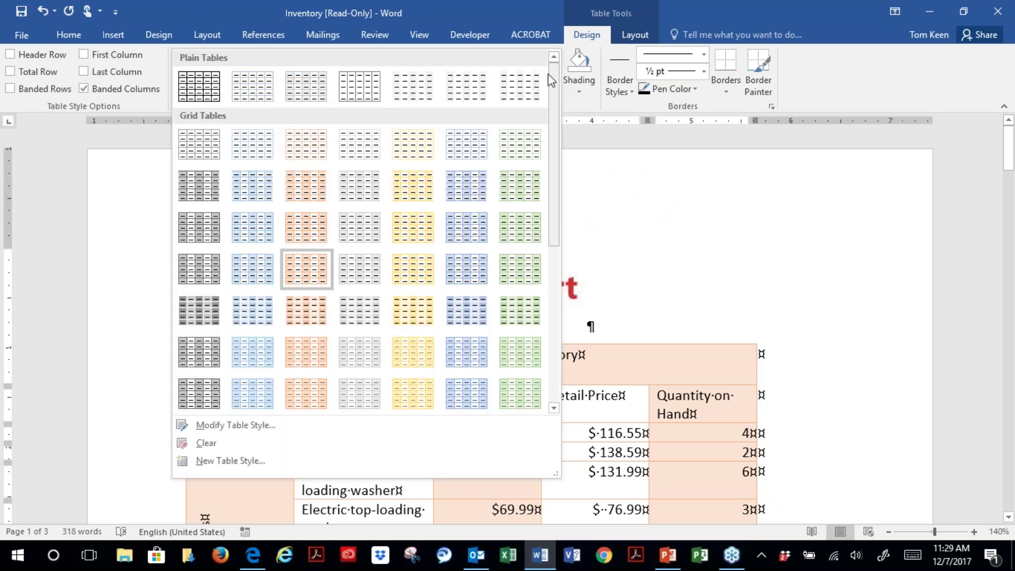
left_click(241, 463)
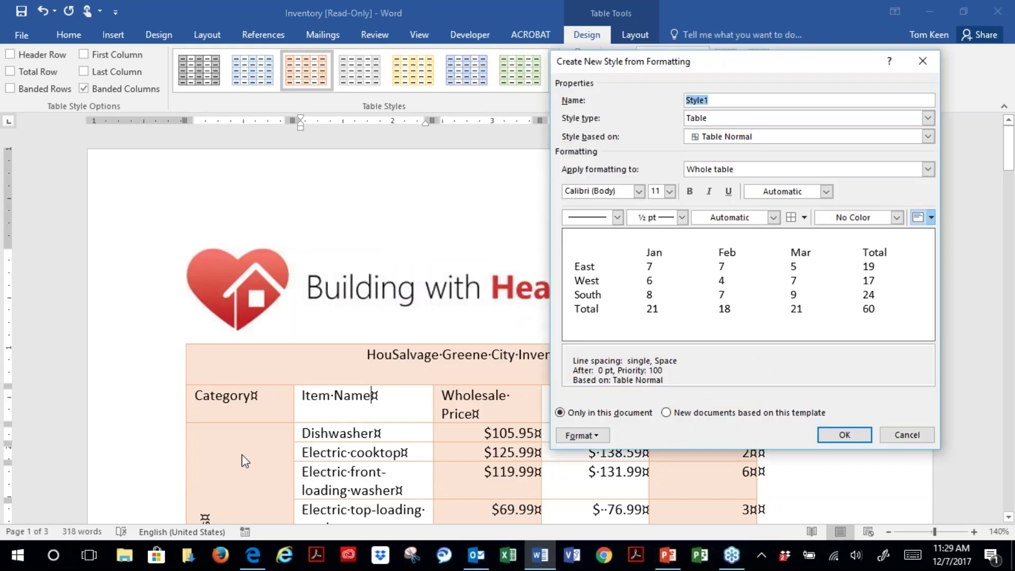
left_click(907, 435)
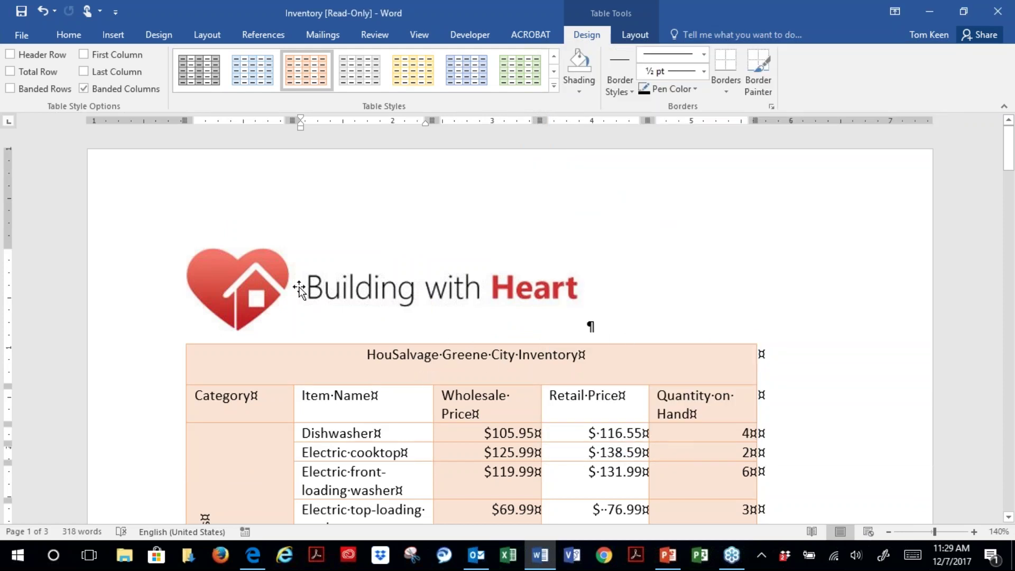
left_click(22, 11)
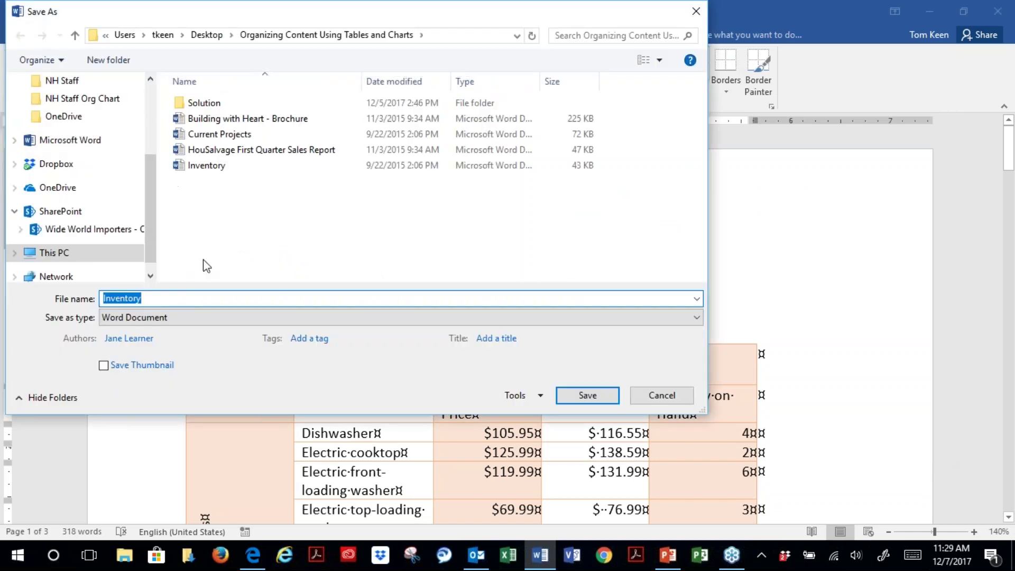
Step: Save a copy of the document as My Revised Inventory
left_click(103, 299)
type("My ")
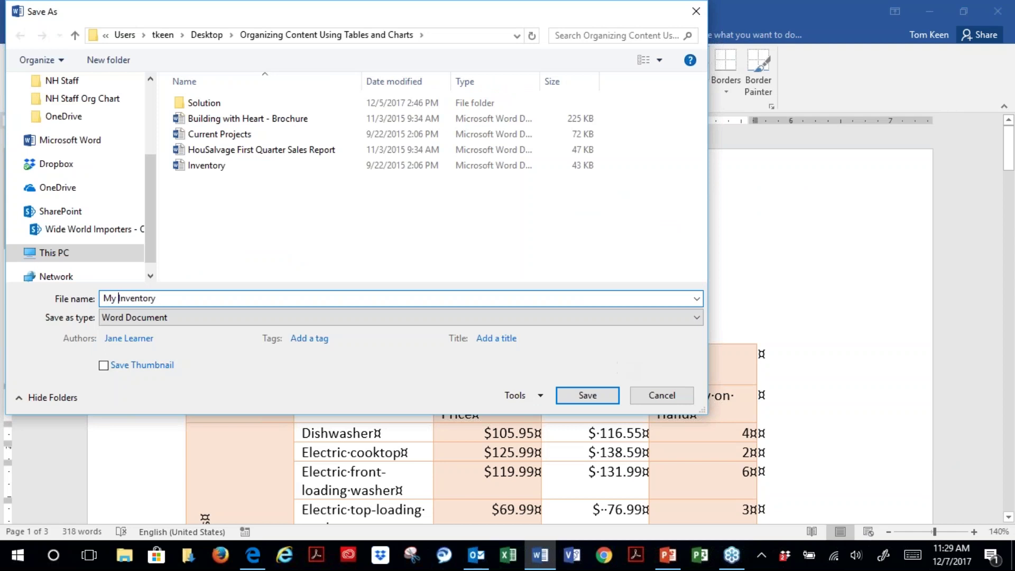
type("Revised")
left_click(570, 398)
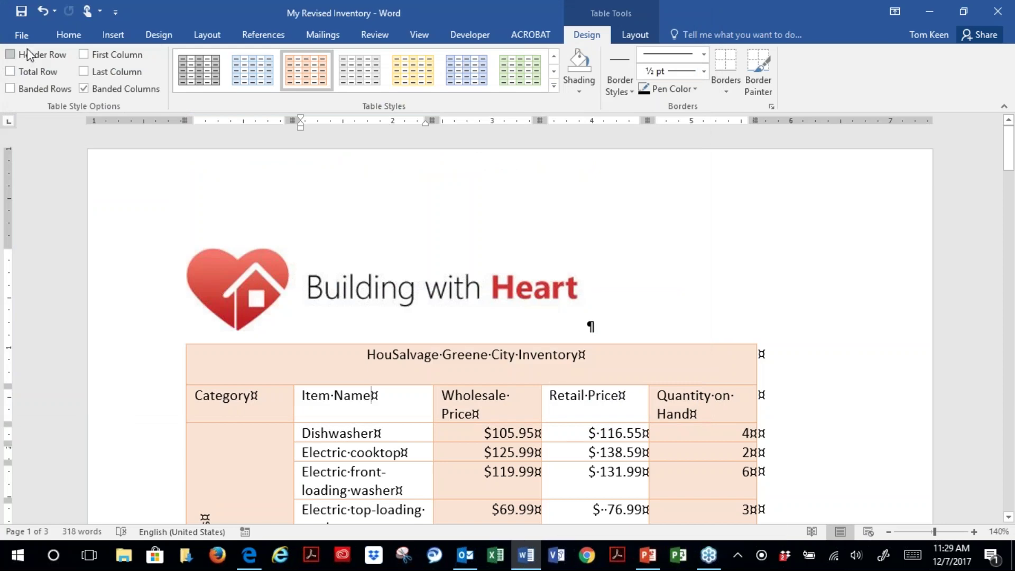
Step: Close it and reopen the original Inventory document for editing, not read-only
left_click(21, 38)
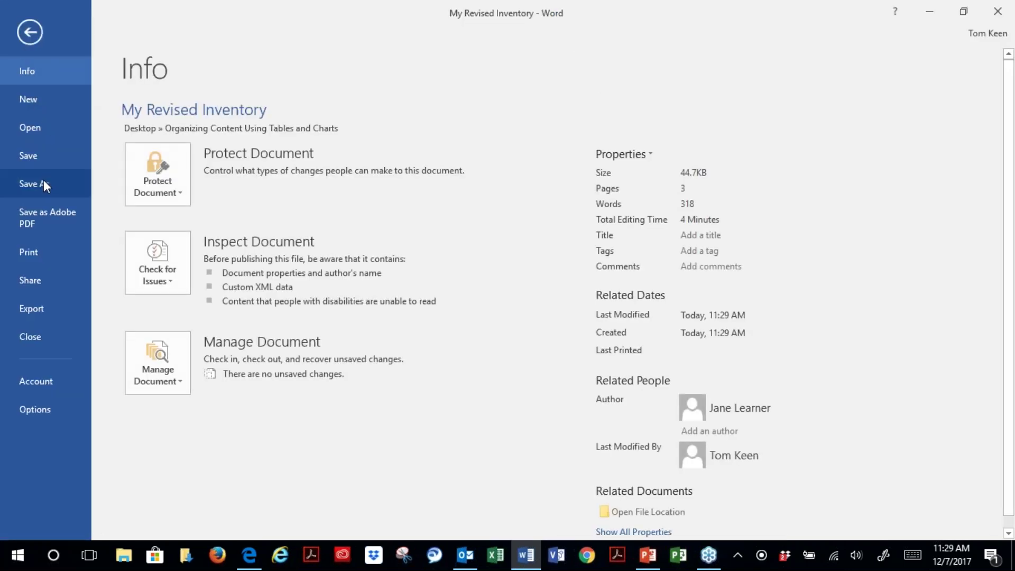
left_click(37, 339)
left_click(21, 36)
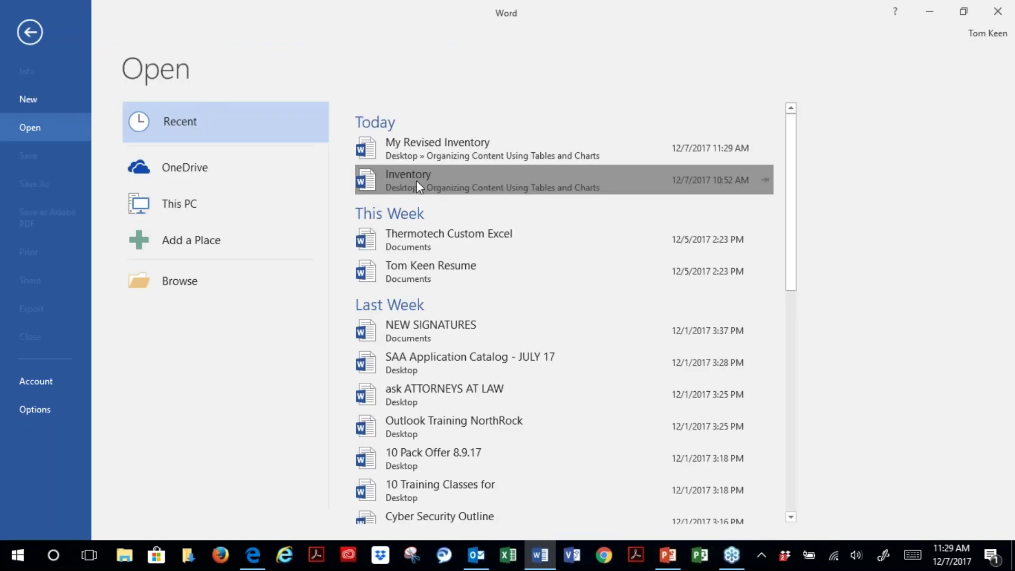
left_click(422, 191)
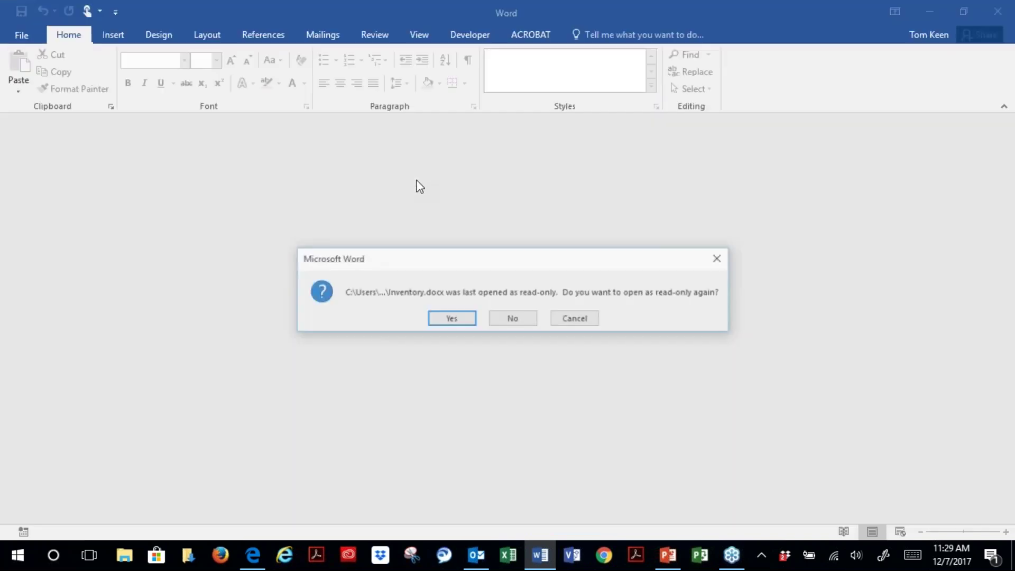
left_click(502, 322)
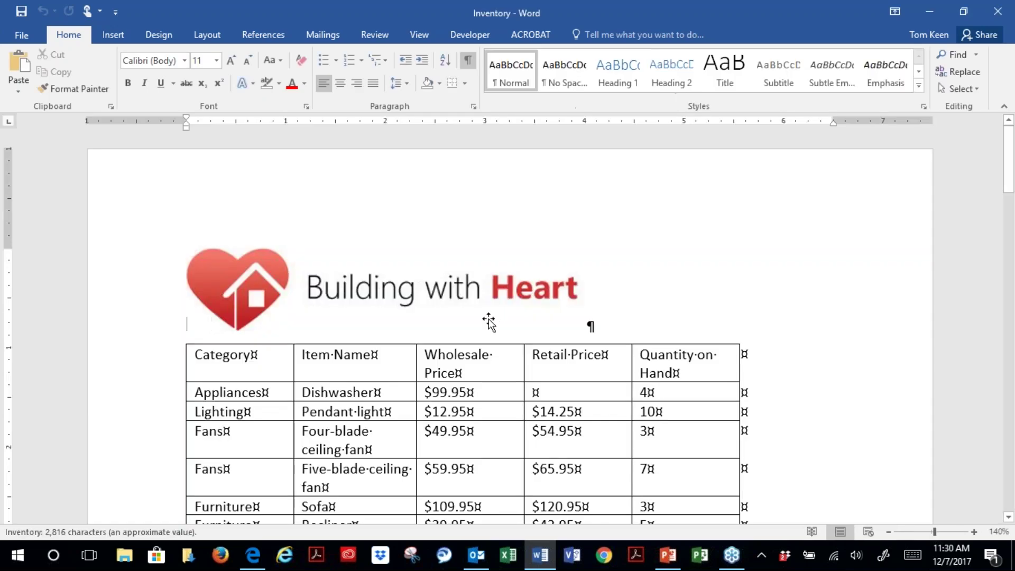
Step: Select the Inventory table, expand the Table Styles gallery, and start a New Table Style
scroll(492, 296, "down", 3)
scroll(498, 307, "down", 2)
scroll(504, 320, "down", 4)
scroll(510, 321, "down", 5)
scroll(510, 321, "down", 1)
scroll(507, 317, "down", 4)
scroll(507, 317, "down", 4)
scroll(508, 315, "up", 3)
scroll(508, 315, "up", 4)
scroll(498, 308, "up", 4)
scroll(499, 308, "up", 4)
scroll(499, 308, "up", 5)
scroll(499, 308, "up", 2)
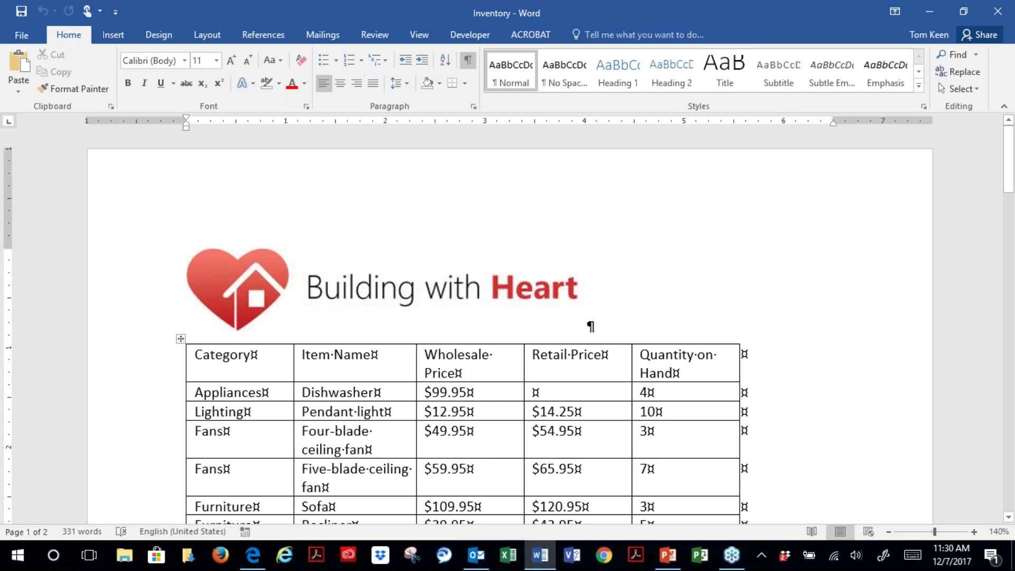
left_click(319, 372)
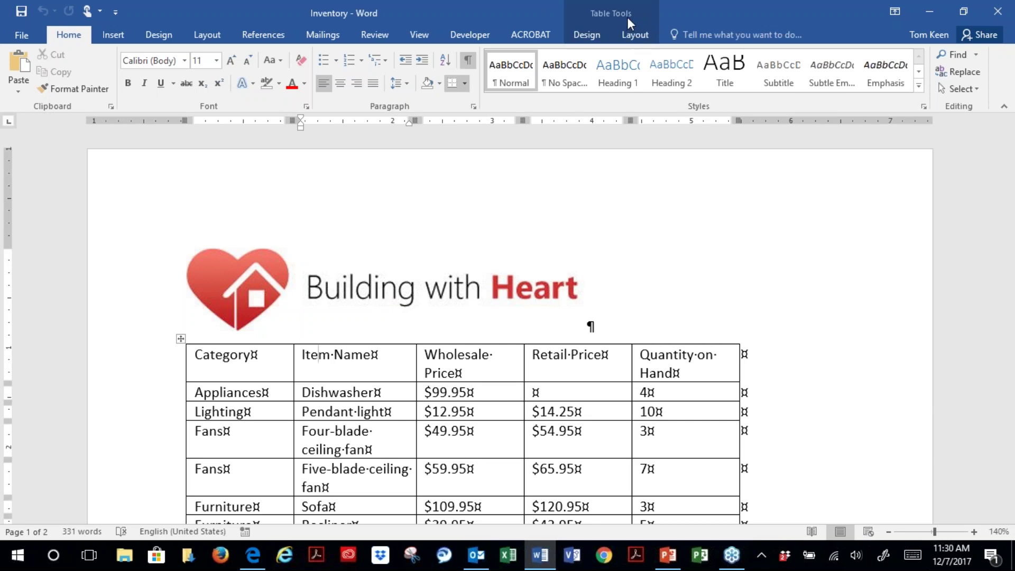
left_click(586, 35)
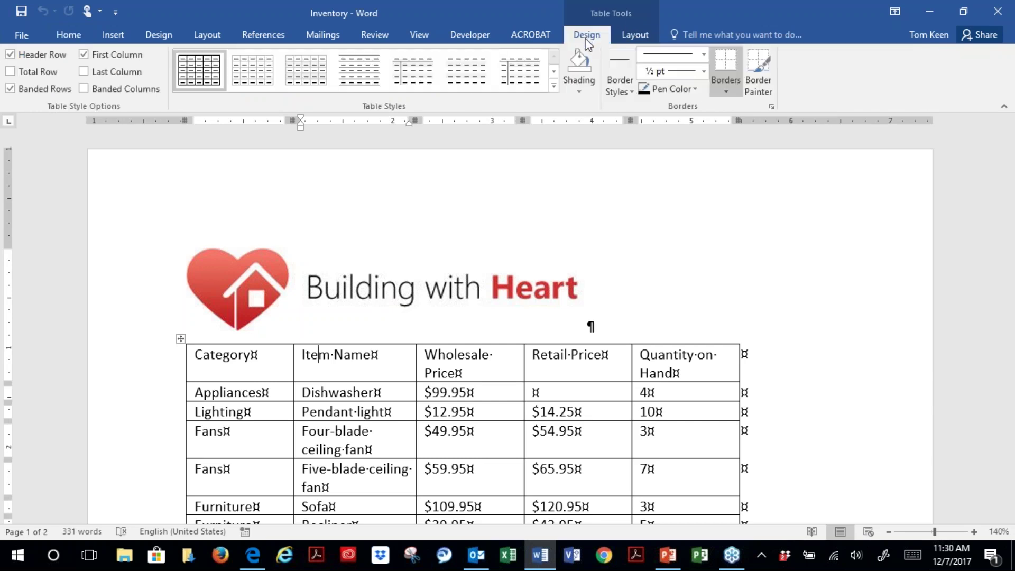
left_click(553, 86)
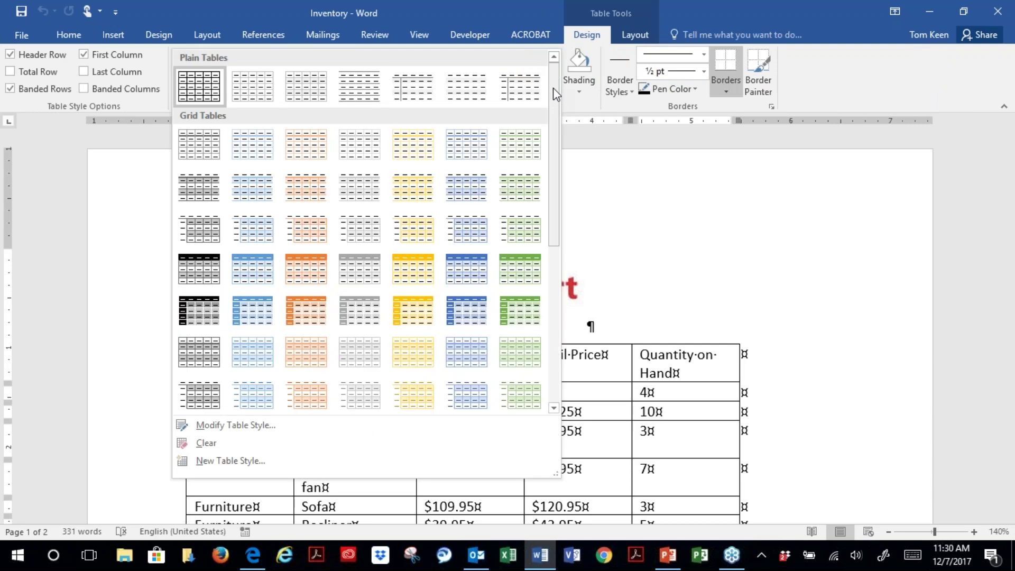
mouse_move(553, 71)
left_mouse_down()
mouse_move(572, 160)
mouse_move(583, 91)
left_mouse_up()
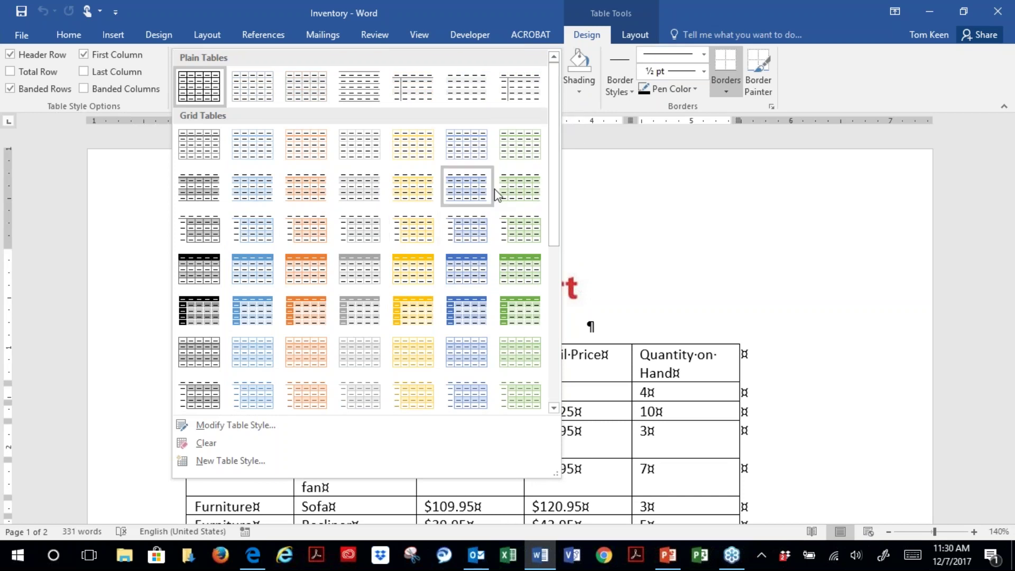
left_click(219, 461)
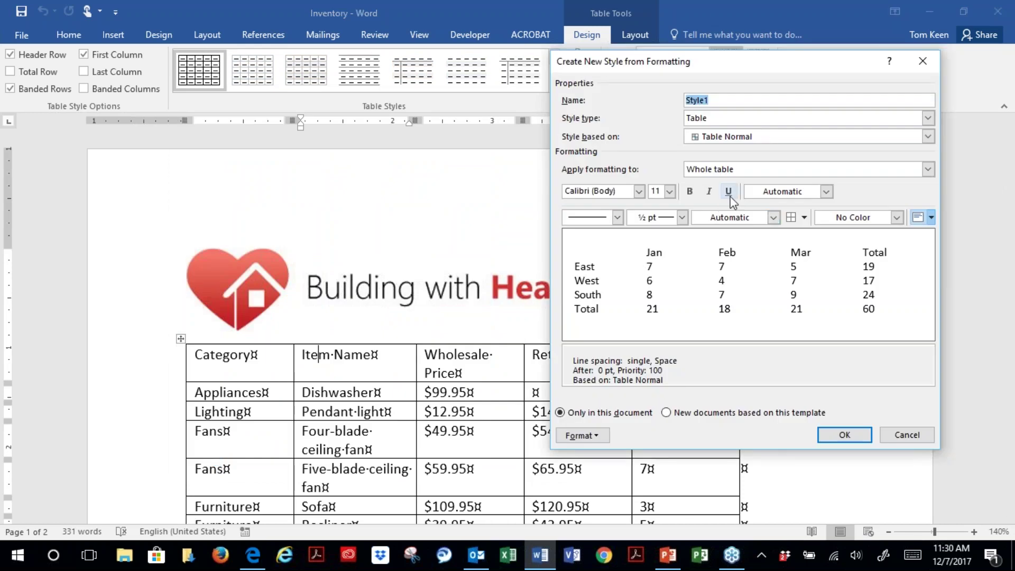
Step: Name the new table style American and give it a solid 1 pt orange outside border
type("American")
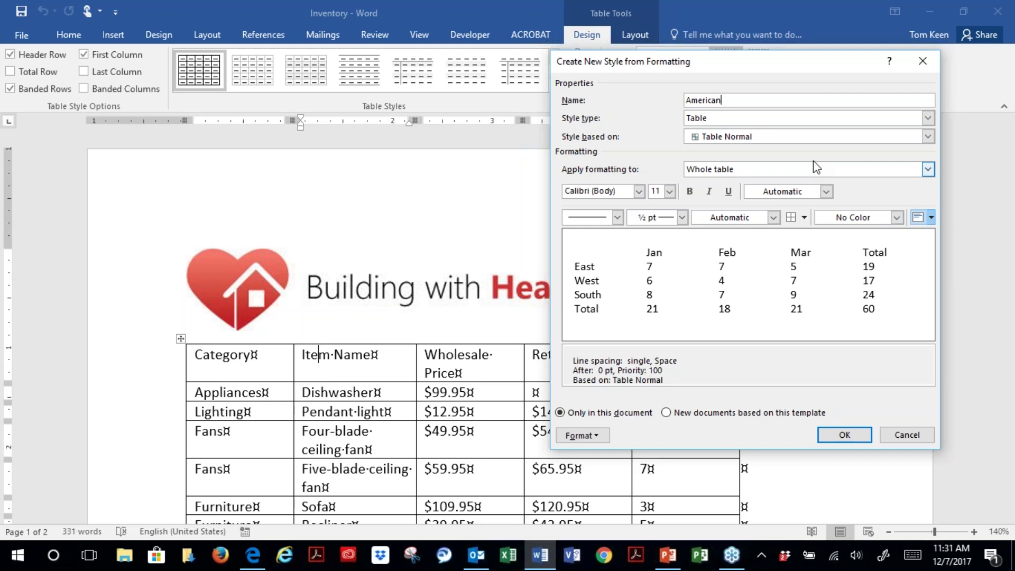
left_click(617, 218)
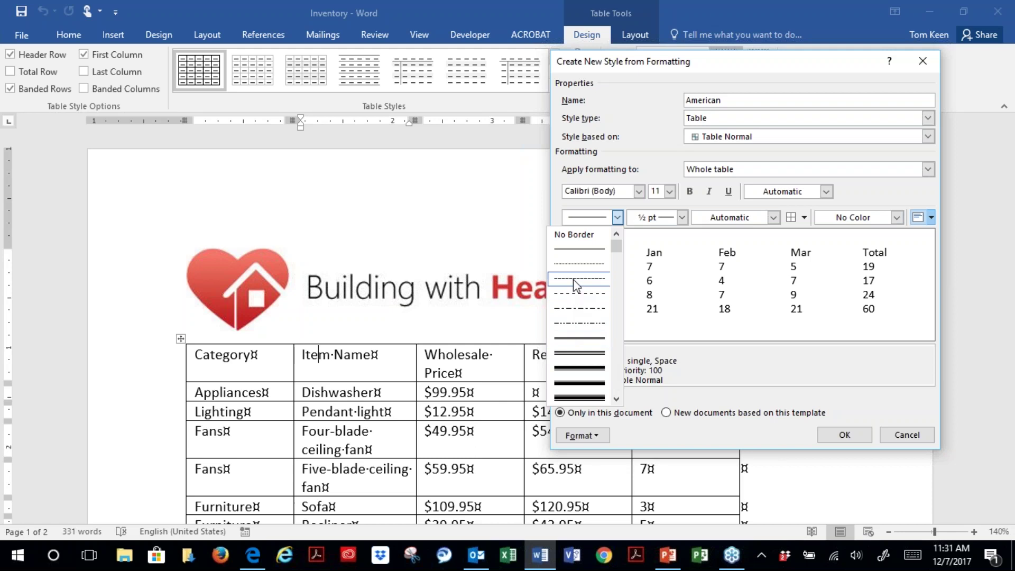
left_click(575, 252)
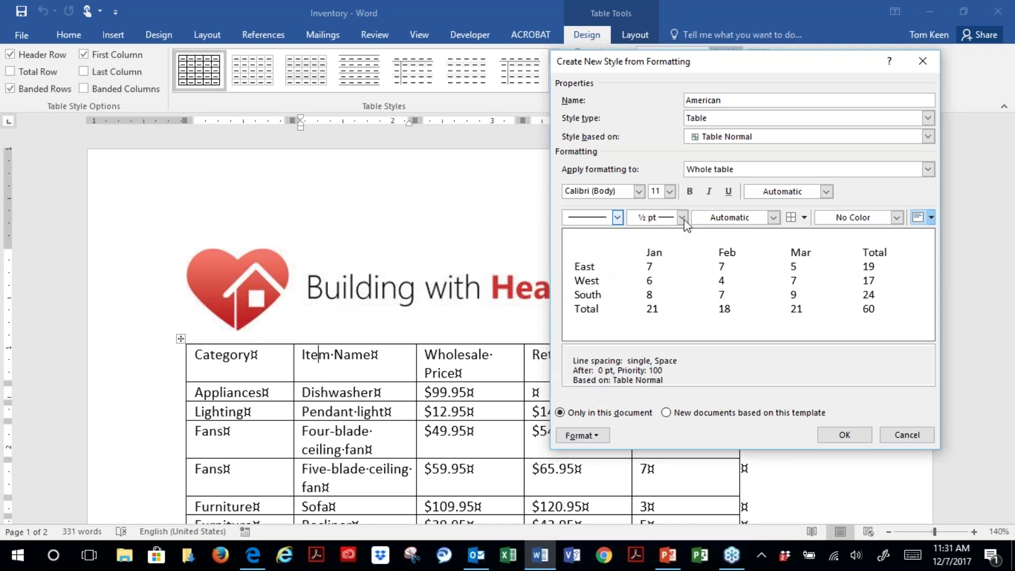
left_click(682, 217)
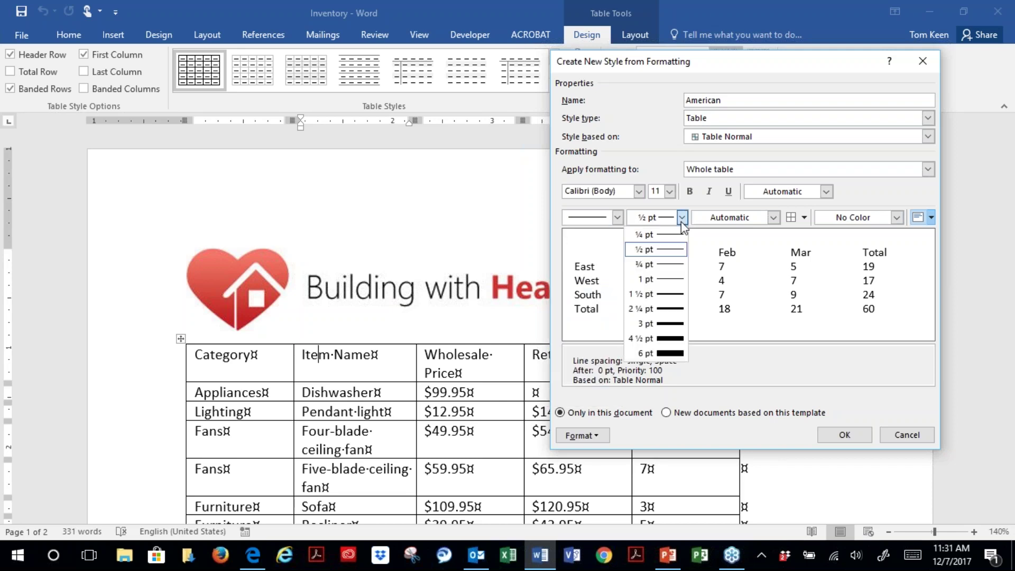
left_click(669, 280)
left_click(773, 217)
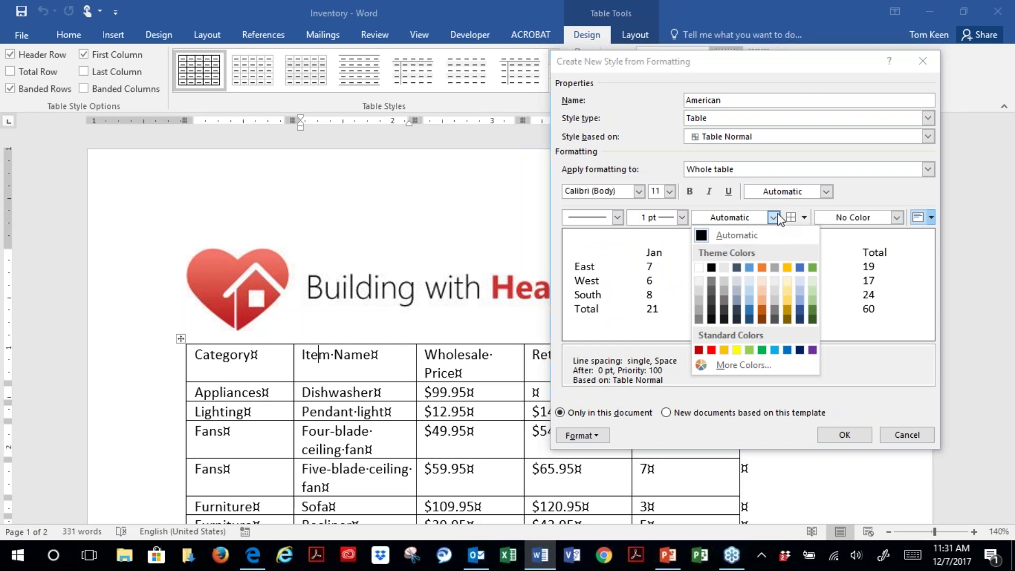
left_click(725, 351)
left_click(805, 218)
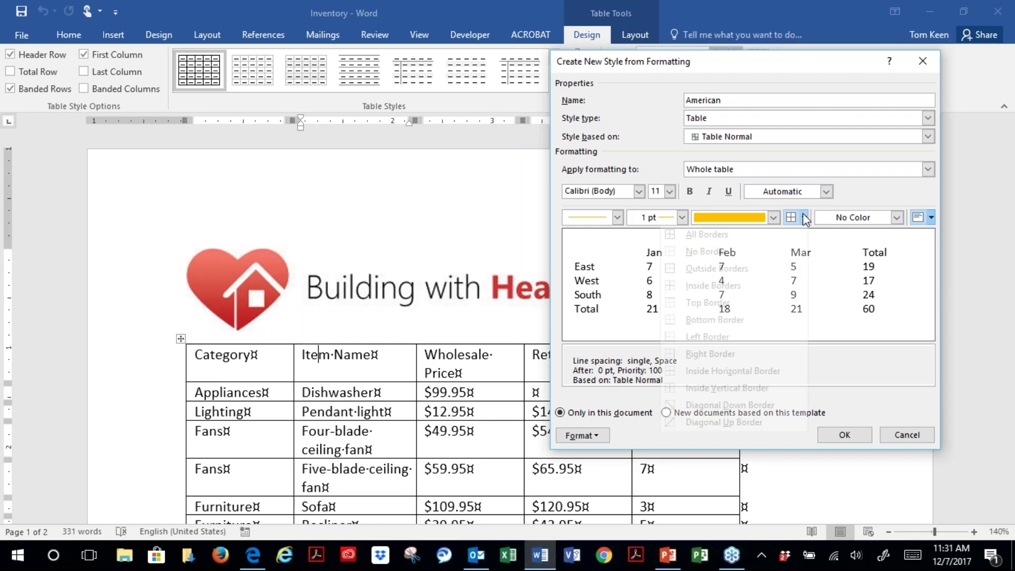
left_click(725, 275)
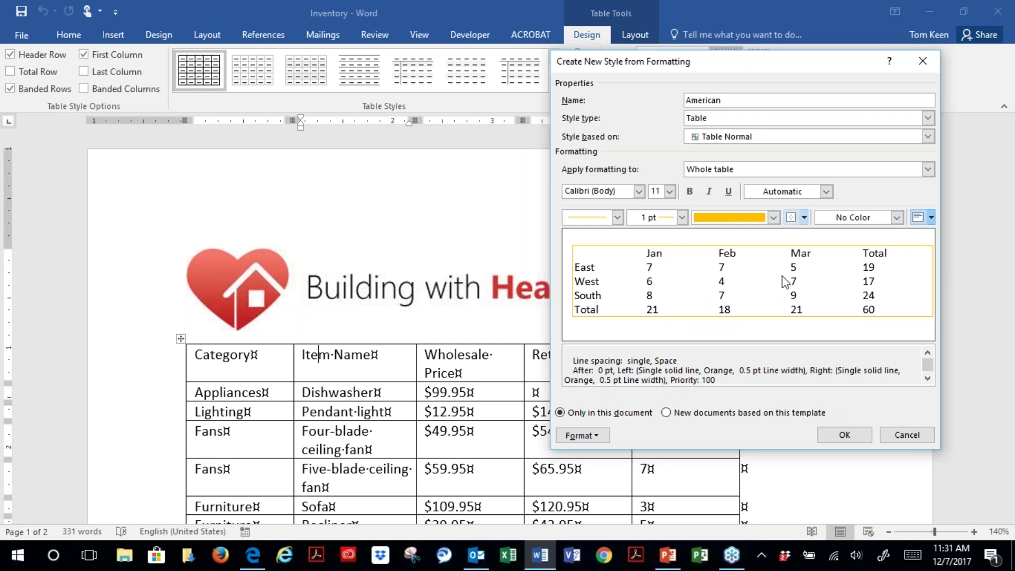
Step: Format the American style's header row with bold white text on a blue fill
left_click(928, 170)
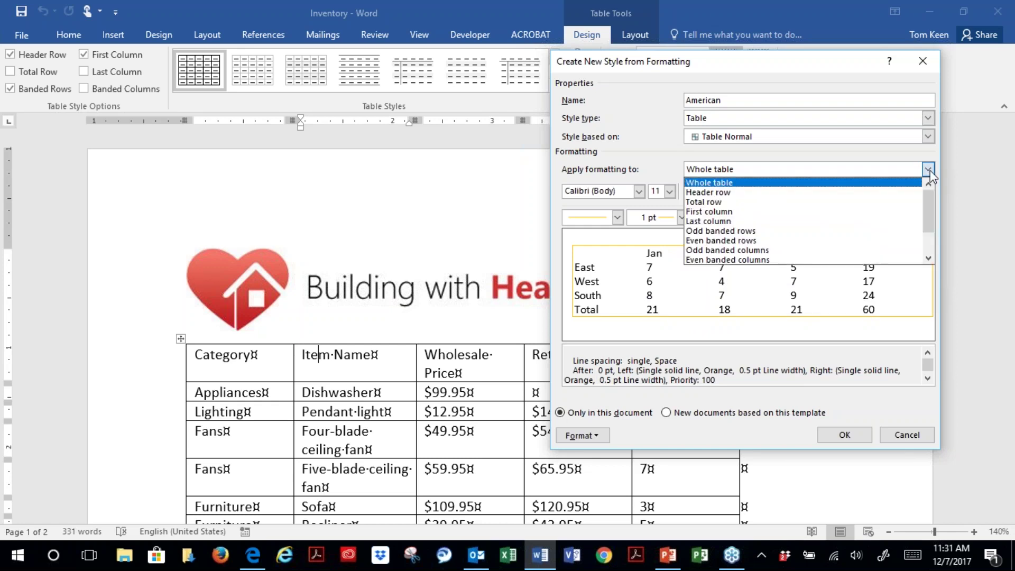
left_click(714, 193)
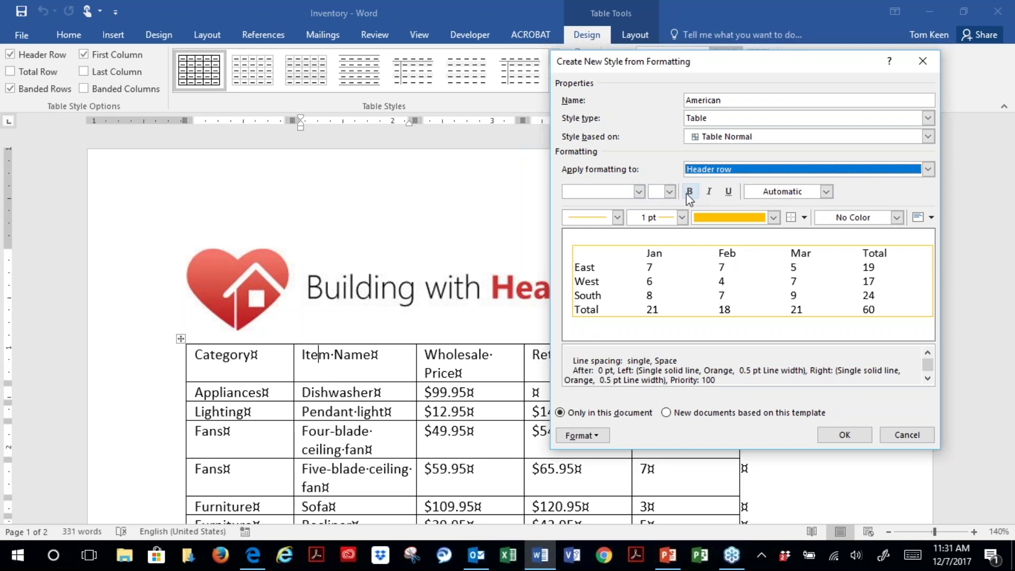
left_click(690, 193)
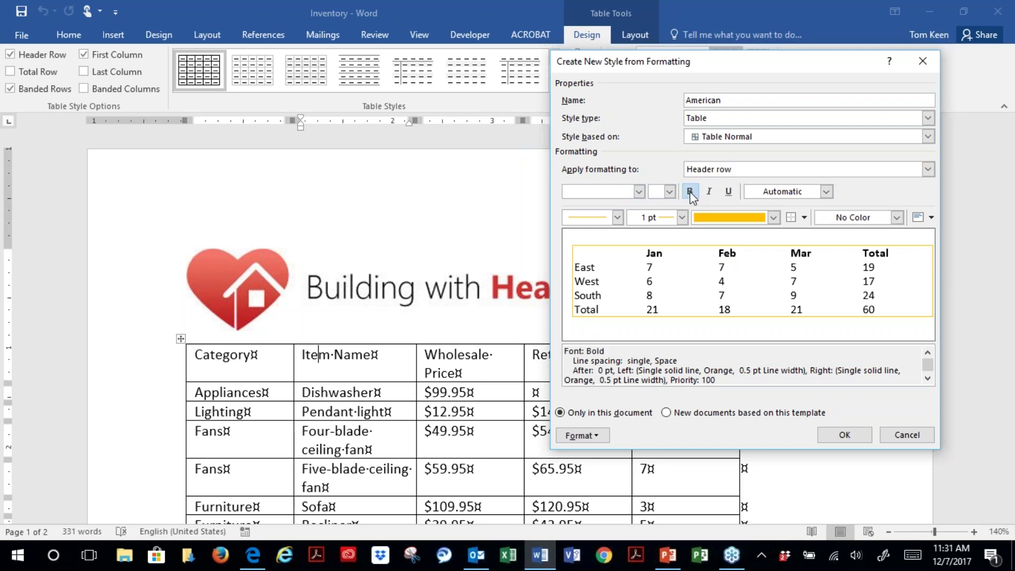
left_click(826, 191)
left_click(754, 240)
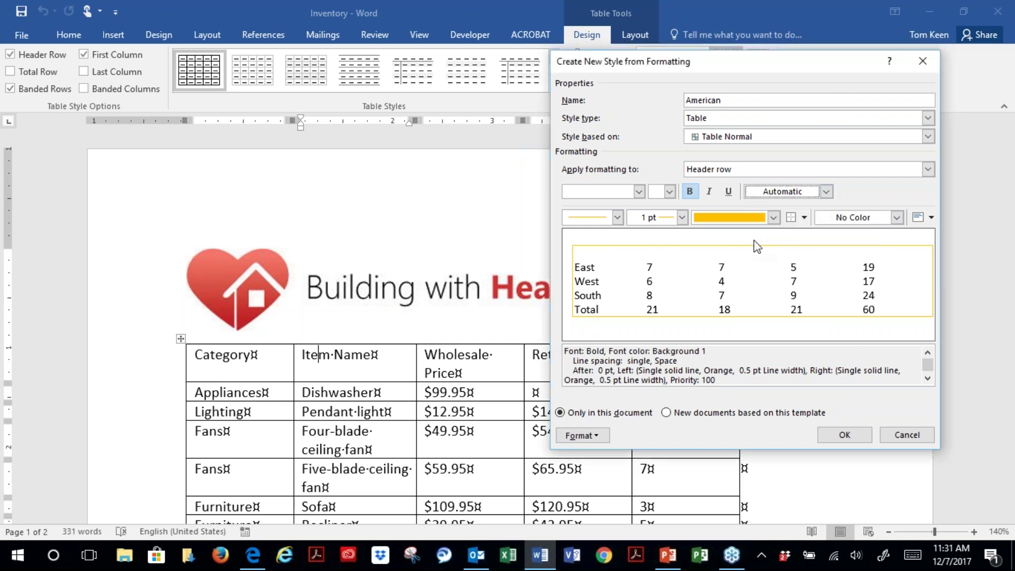
left_click(897, 218)
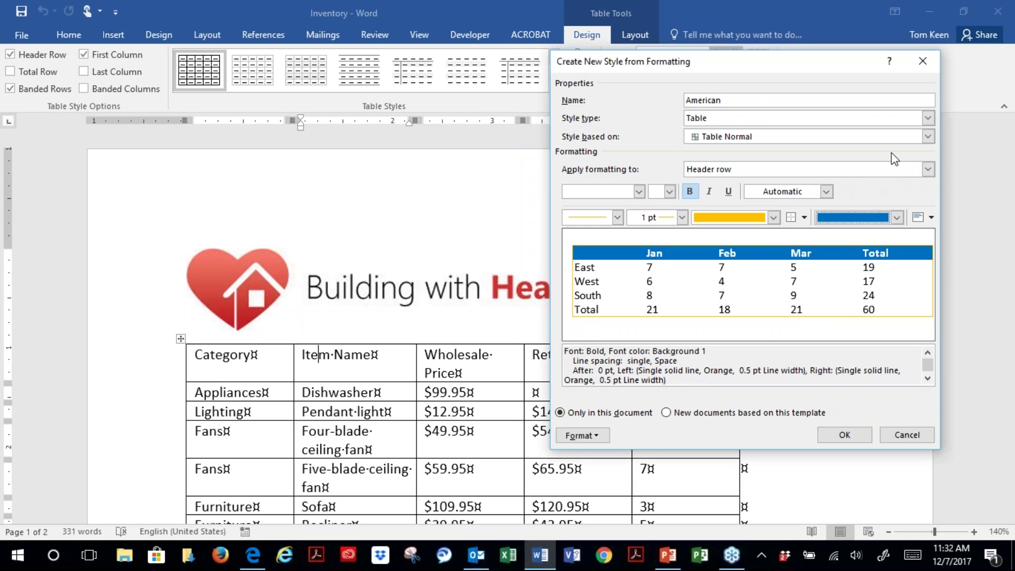
Step: Fill the odd banded columns of the American style with red
left_click(928, 169)
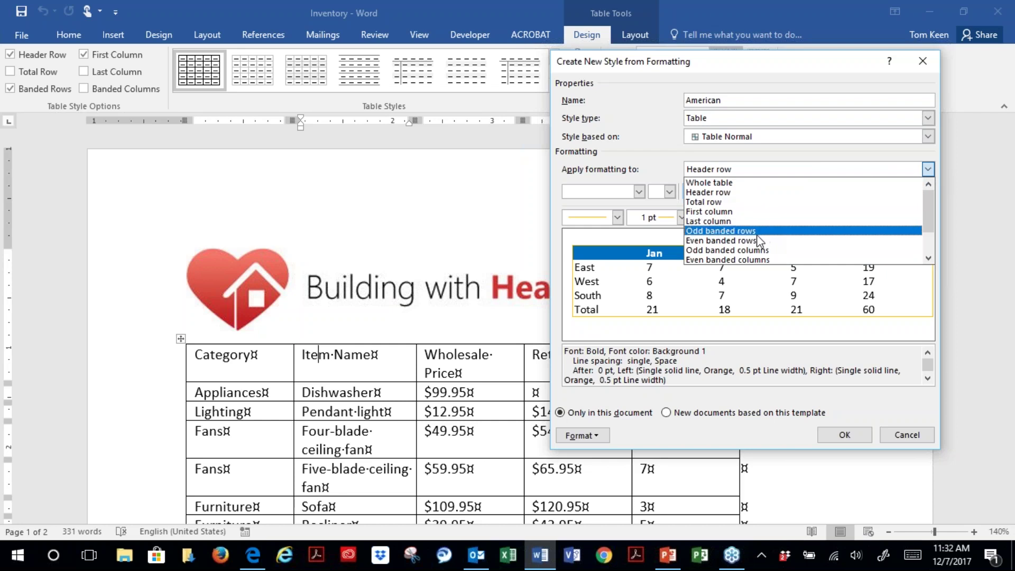
left_click(751, 250)
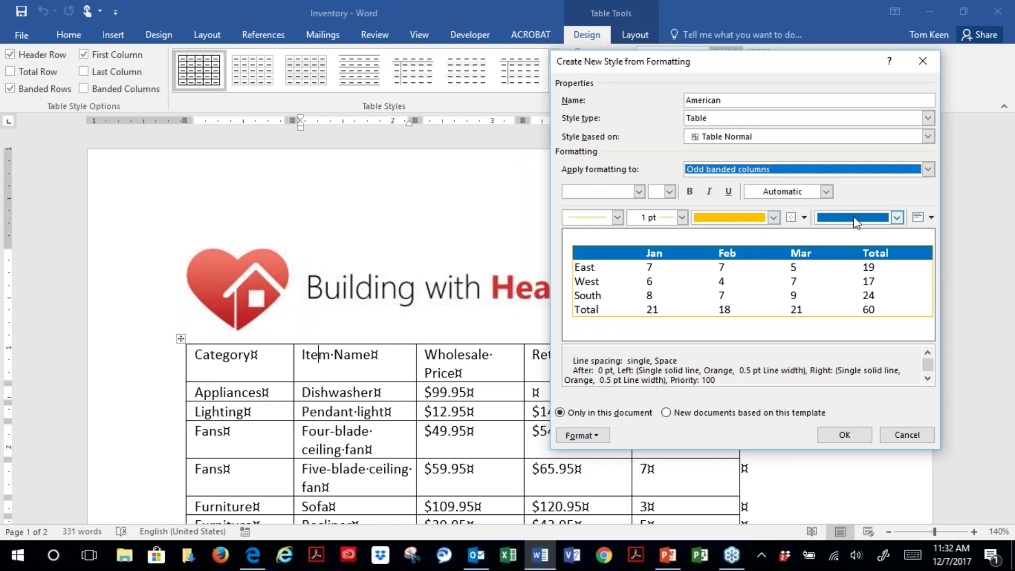
left_click(897, 218)
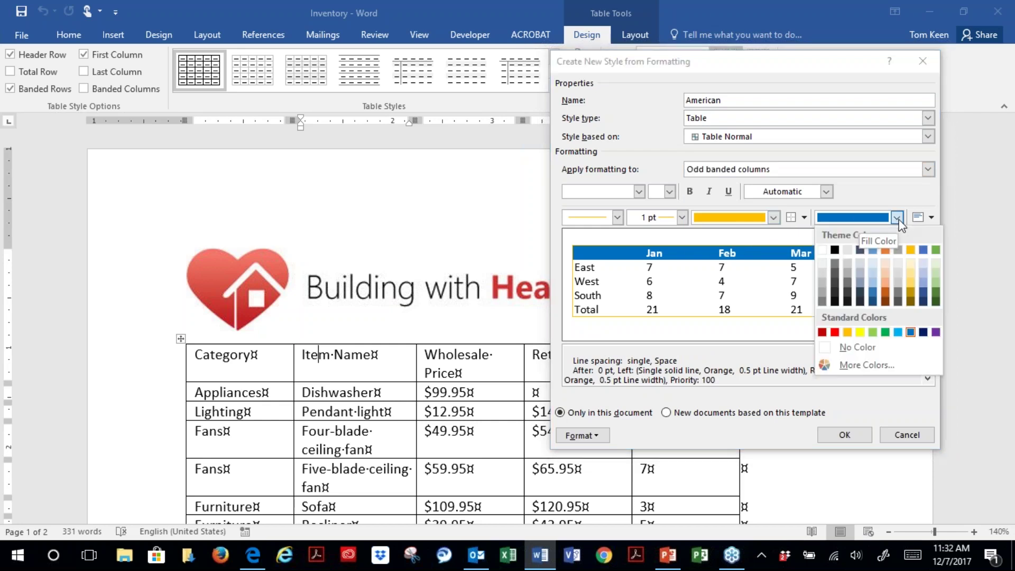
left_click(835, 333)
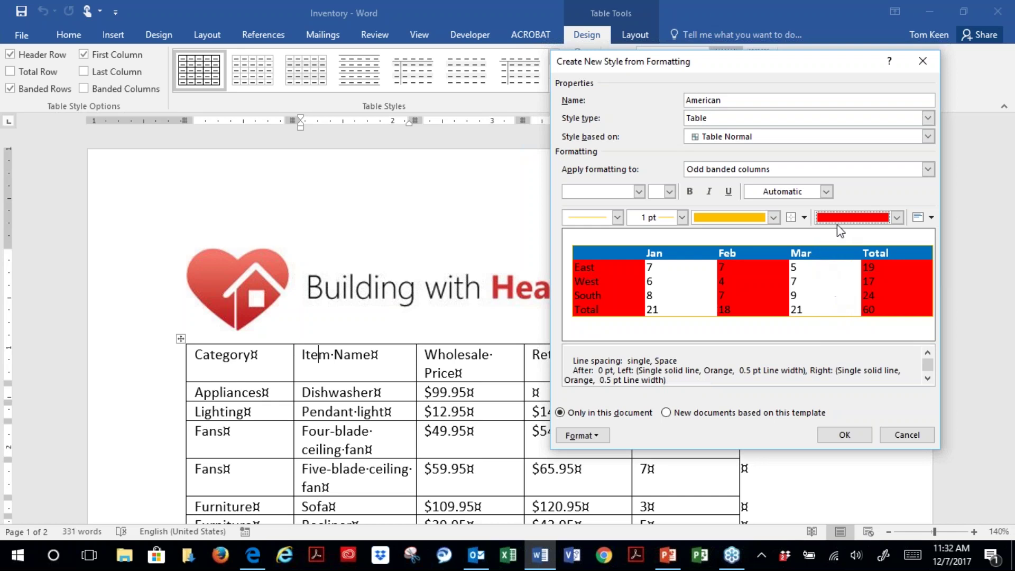
Step: Fill the even banded rows with red as well
left_click(927, 169)
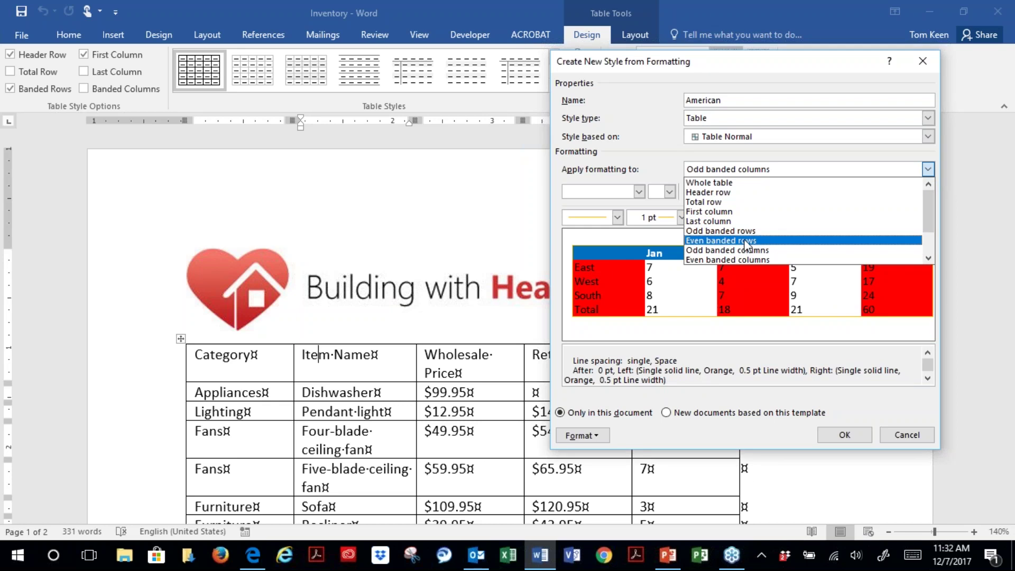
left_click(746, 240)
left_click(897, 217)
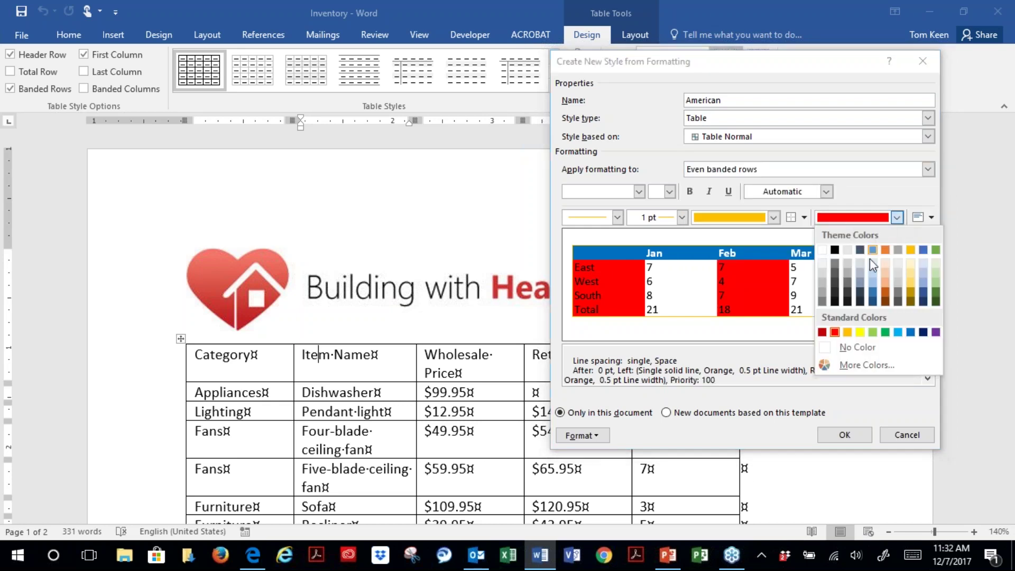
left_click(835, 332)
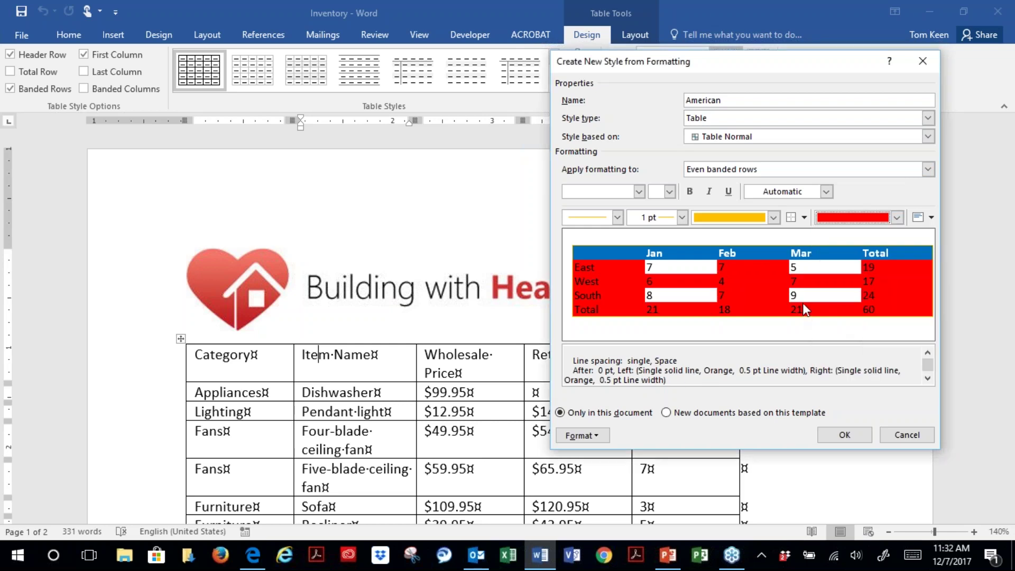
Step: Save the American style and apply it to the Inventory table from the Custom gallery section
left_click(845, 436)
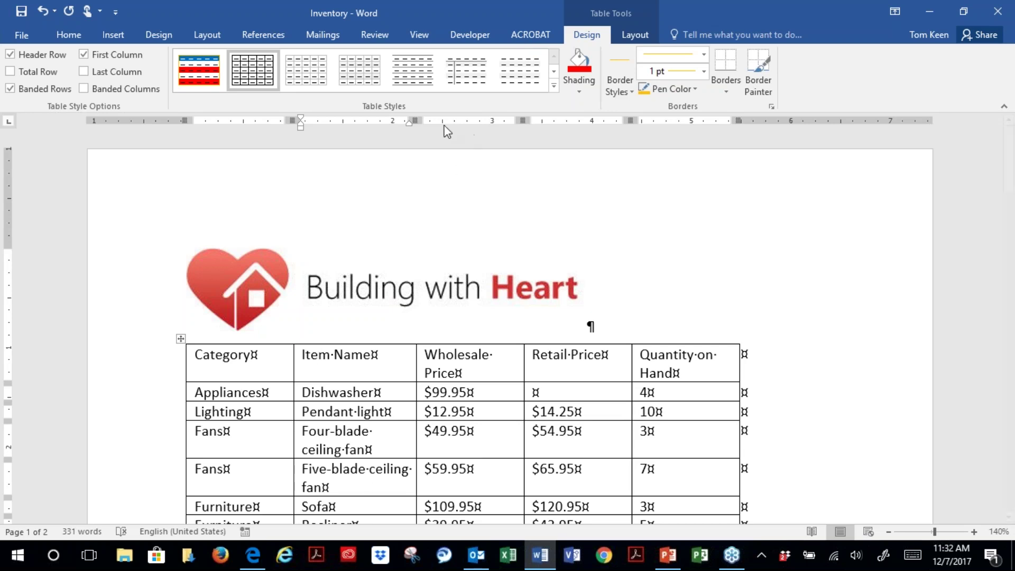
left_click(554, 86)
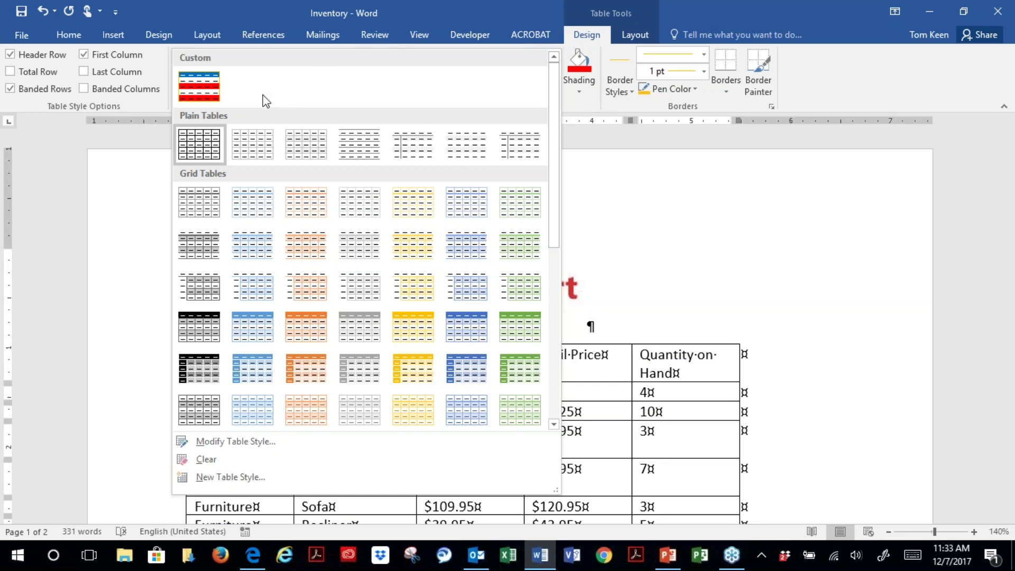
left_click(201, 91)
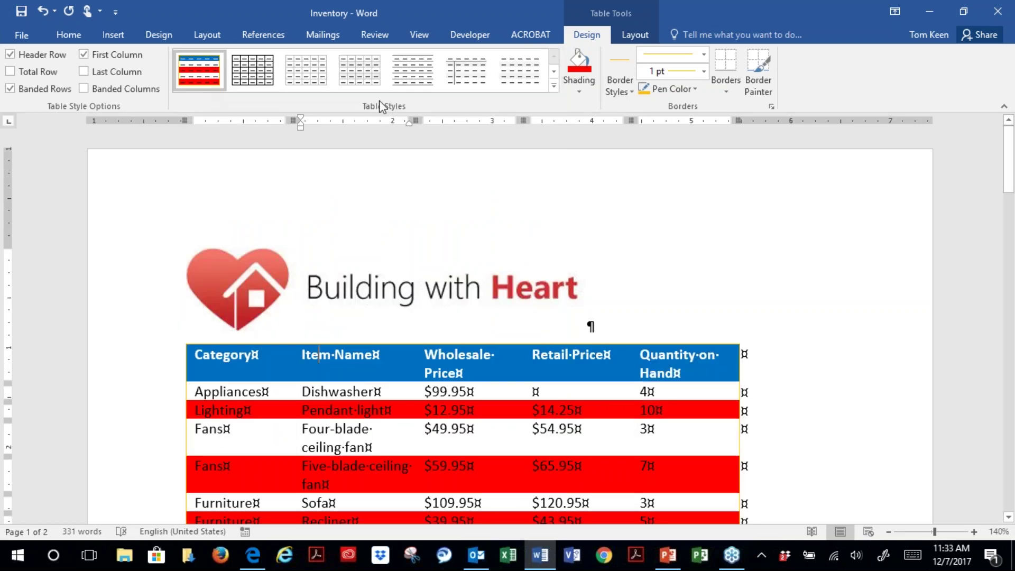
scroll(605, 229, "down", 3)
scroll(586, 347, "down", 3)
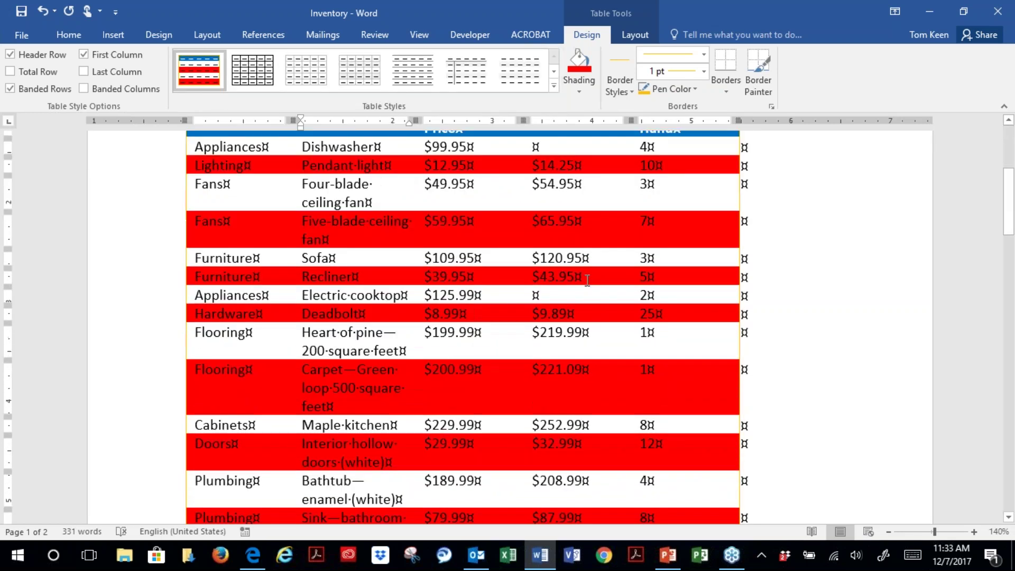
scroll(587, 346, "down", 2)
scroll(587, 349, "down", 3)
scroll(587, 347, "down", 8)
scroll(585, 346, "down", 1)
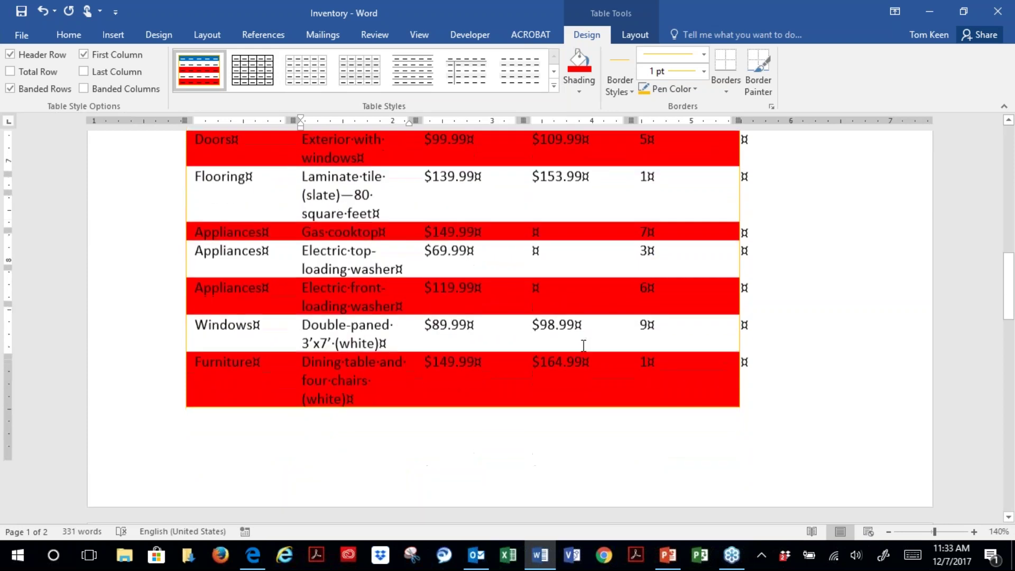
scroll(582, 342, "down", 2)
scroll(581, 342, "down", 3)
scroll(586, 347, "down", 2)
scroll(583, 326, "up", 4)
scroll(583, 326, "up", 6)
scroll(583, 326, "up", 4)
scroll(583, 326, "up", 4)
scroll(583, 326, "up", 6)
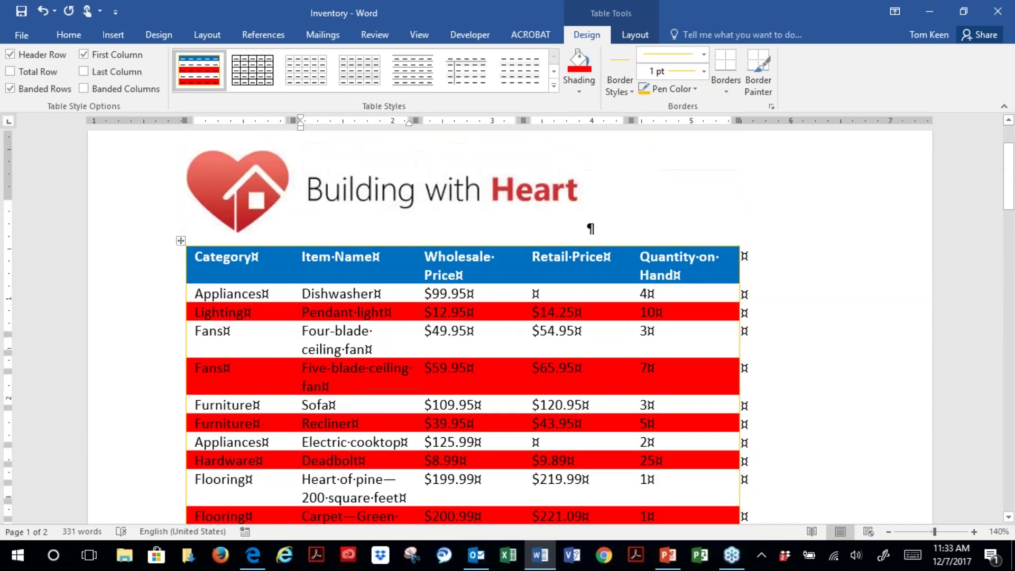
scroll(583, 326, "up", 3)
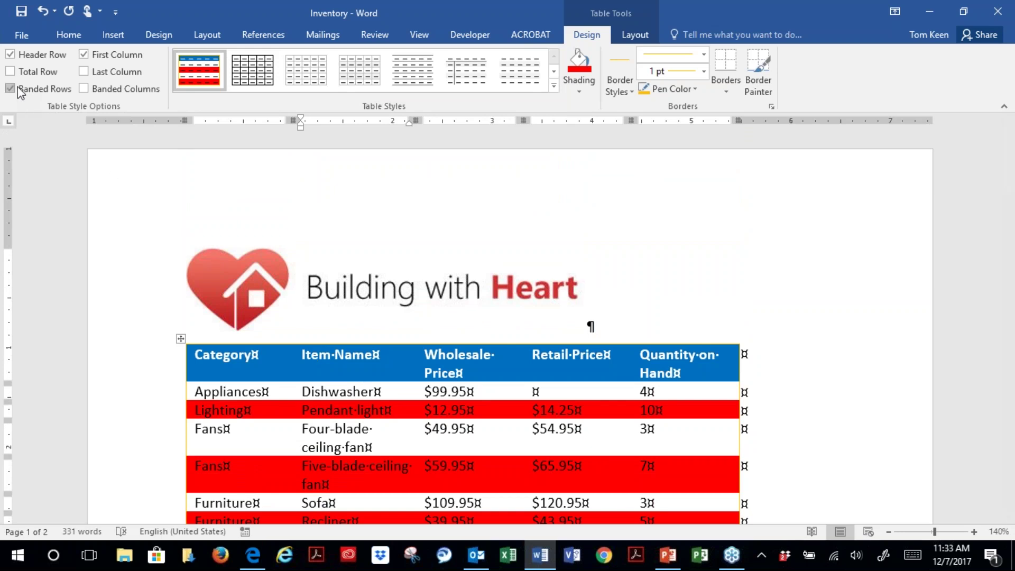
Step: Turn off Banded Rows and turn on Banded Columns for the Inventory table
left_click(10, 89)
left_click(84, 89)
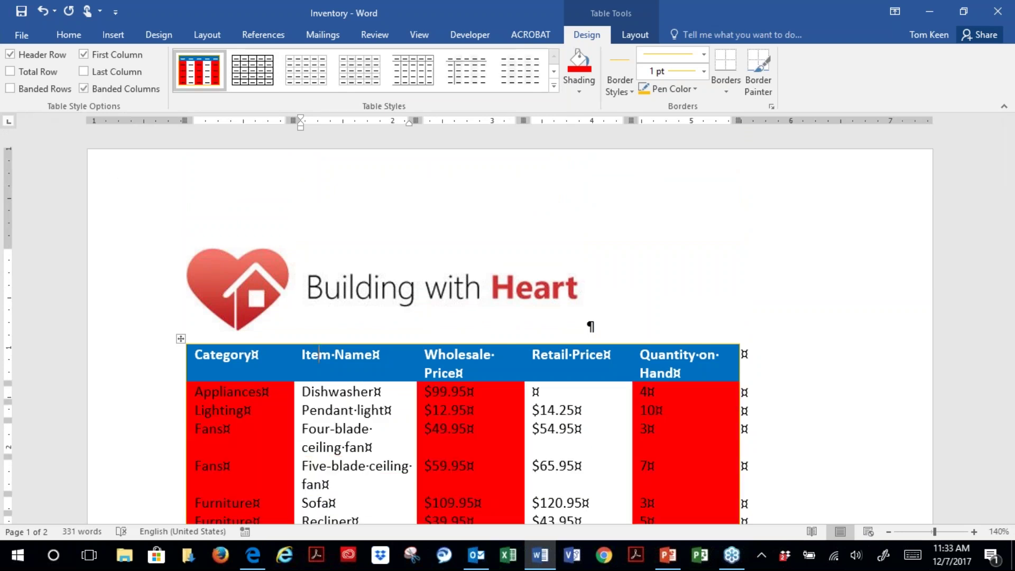
scroll(272, 192, "down", 5)
scroll(272, 192, "down", 5)
scroll(274, 225, "down", 5)
scroll(274, 225, "down", 1)
scroll(274, 225, "down", 5)
scroll(274, 226, "down", 2)
scroll(274, 225, "down", 5)
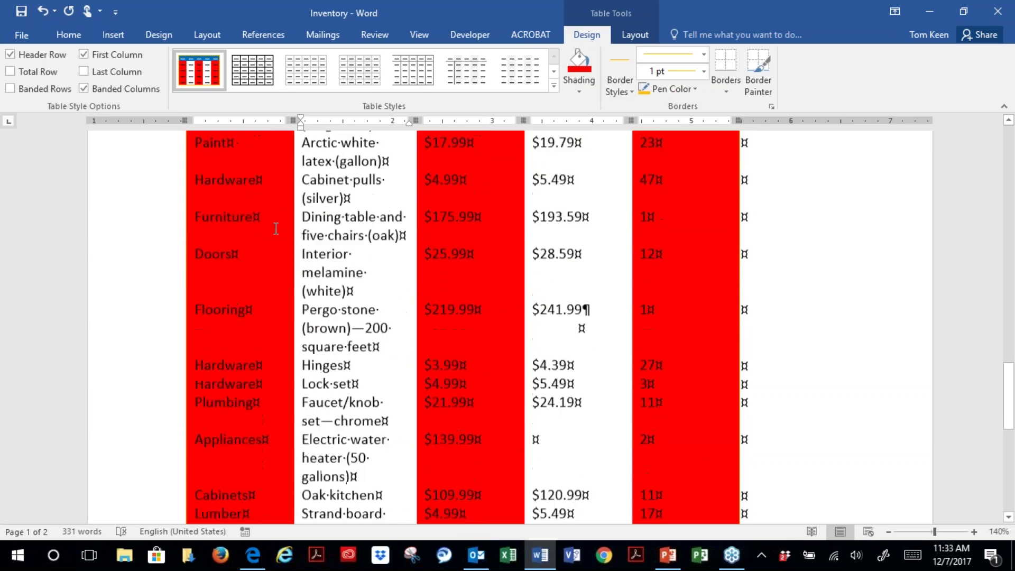
scroll(274, 226, "down", 7)
scroll(278, 222, "up", 1)
scroll(281, 221, "up", 2)
scroll(281, 221, "up", 5)
scroll(280, 221, "up", 6)
scroll(280, 221, "up", 7)
scroll(281, 221, "up", 4)
scroll(280, 221, "up", 3)
scroll(280, 221, "up", 5)
Step: Browse the full Table Styles gallery and close it without changing the style
left_click(554, 86)
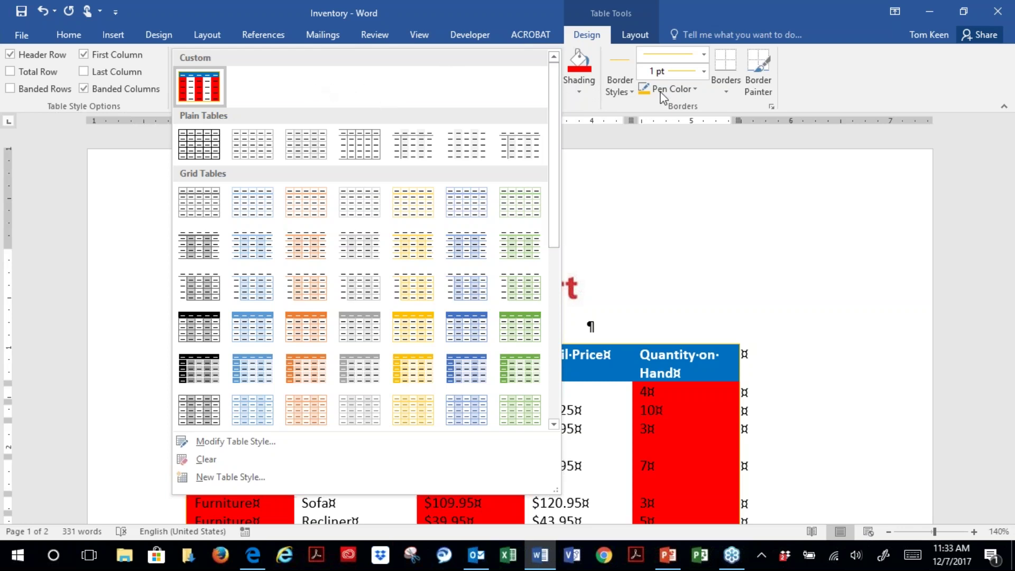
left_click(862, 94)
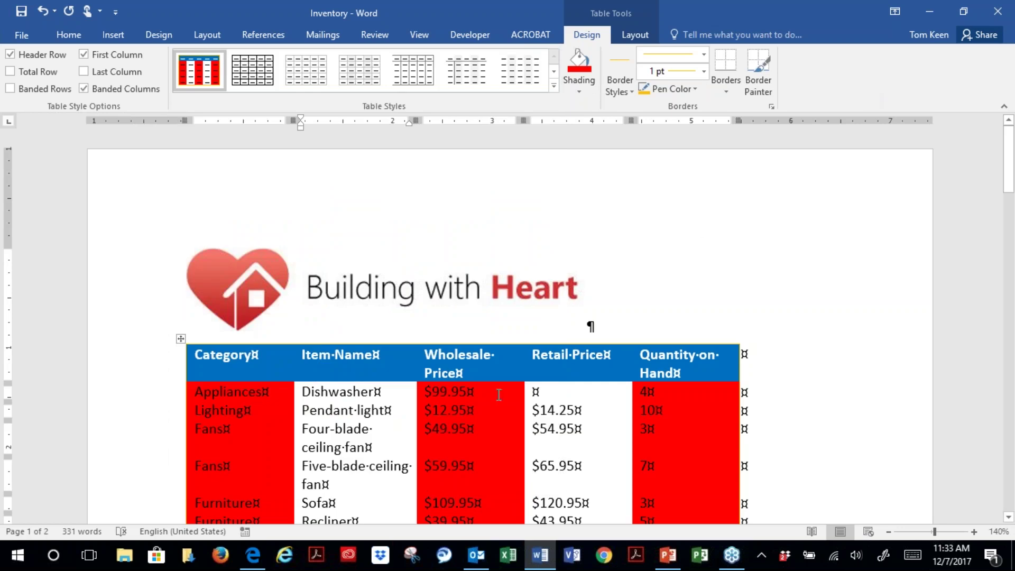
scroll(550, 431, "down", 4)
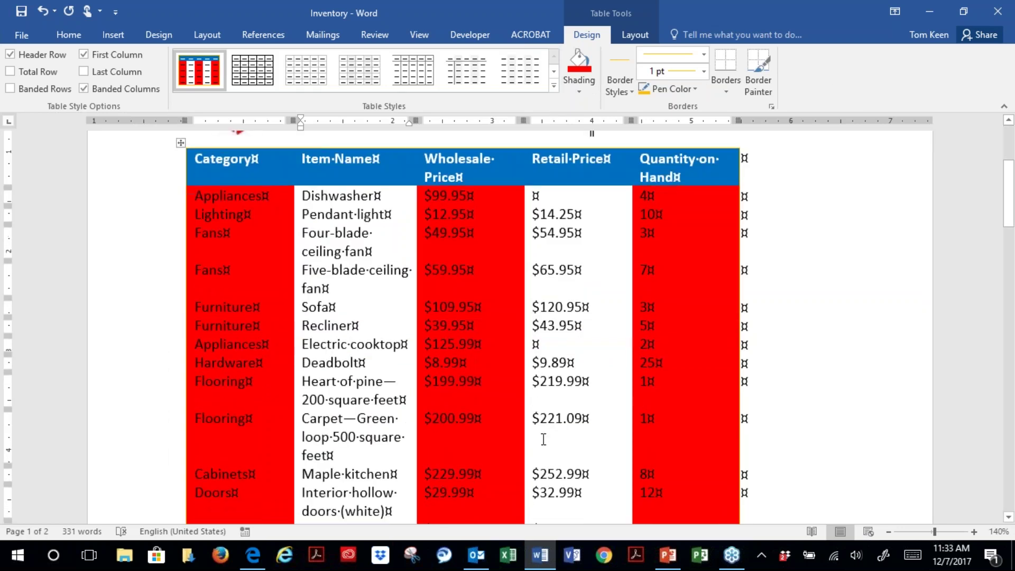
scroll(546, 434, "down", 2)
scroll(548, 426, "down", 1)
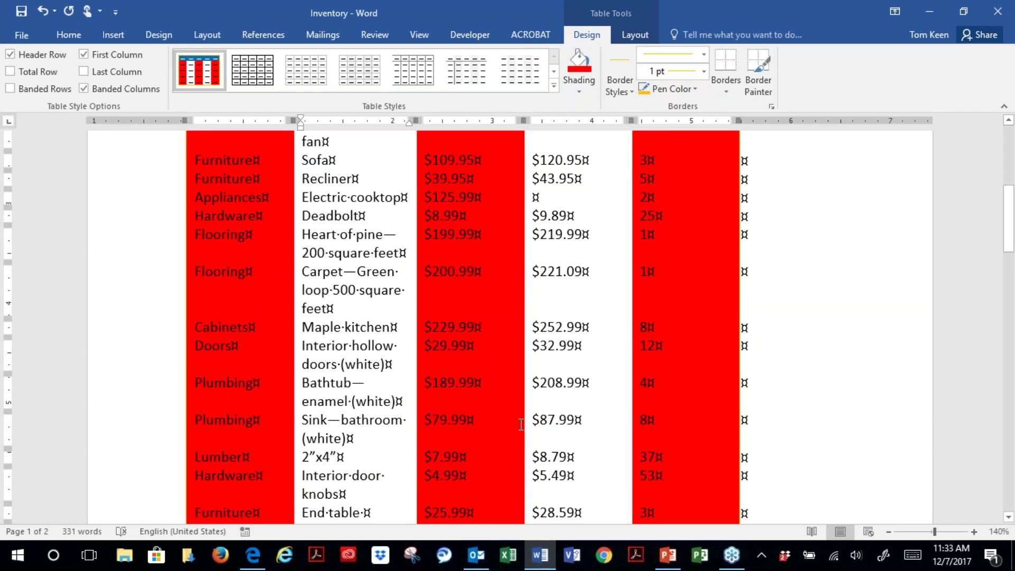
scroll(505, 407, "down", 2)
scroll(505, 407, "down", 1)
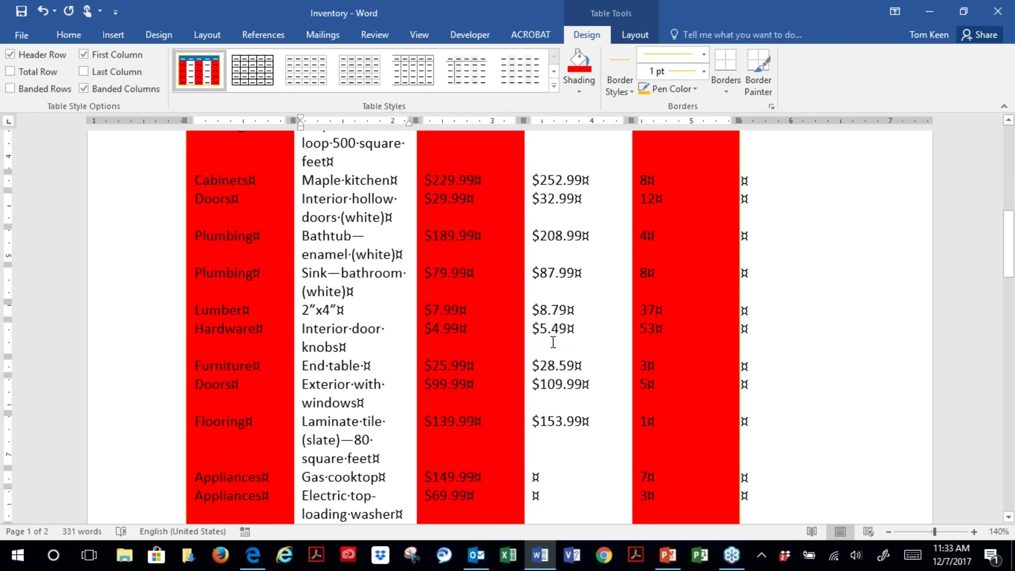
scroll(543, 366, "down", 5)
scroll(543, 366, "down", 4)
scroll(542, 366, "down", 5)
scroll(539, 366, "down", 4)
scroll(532, 365, "down", 5)
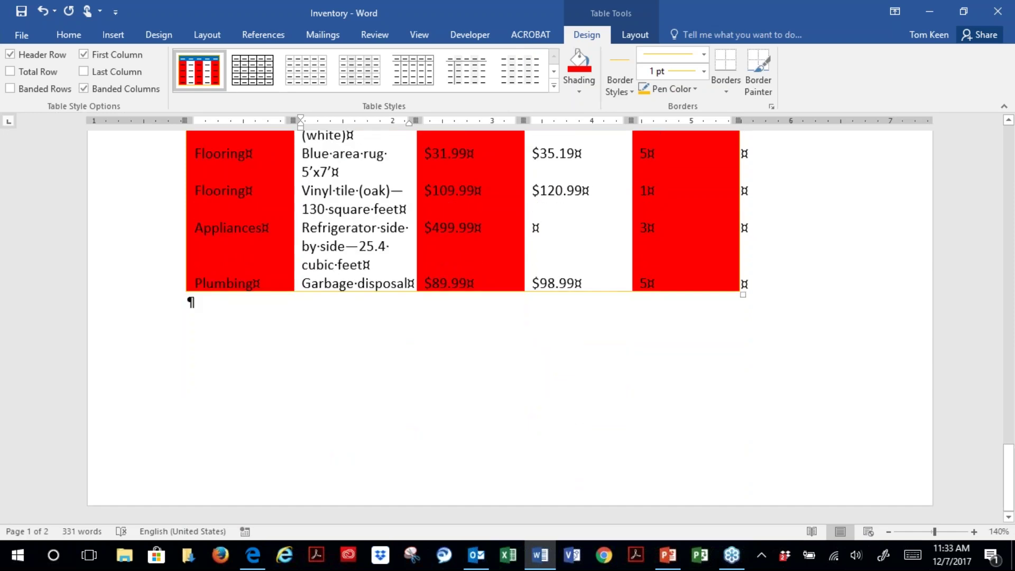
scroll(539, 343, "up", 4)
scroll(539, 344, "up", 5)
scroll(540, 343, "up", 2)
scroll(540, 343, "up", 4)
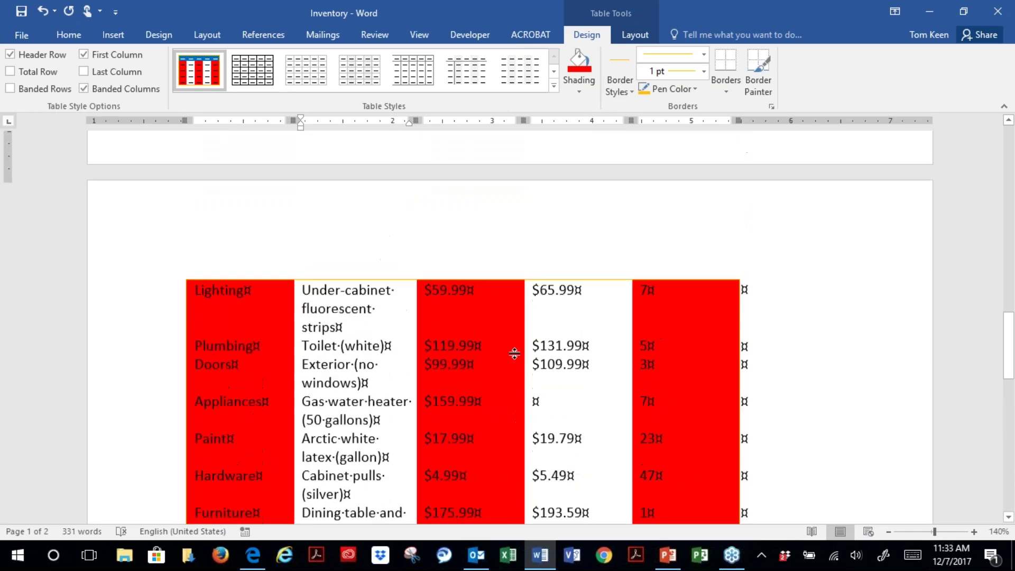
scroll(511, 357, "up", 4)
scroll(510, 357, "up", 5)
scroll(510, 357, "up", 3)
scroll(508, 358, "up", 4)
scroll(508, 358, "up", 1)
scroll(509, 359, "up", 4)
scroll(508, 358, "up", 2)
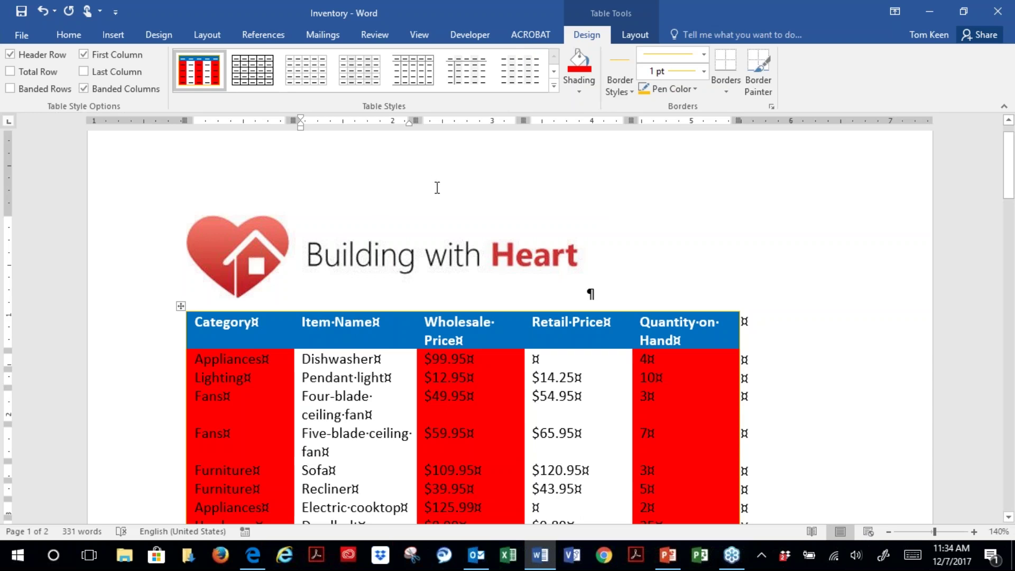
Step: Close the Inventory document without saving its changes
left_click(439, 233)
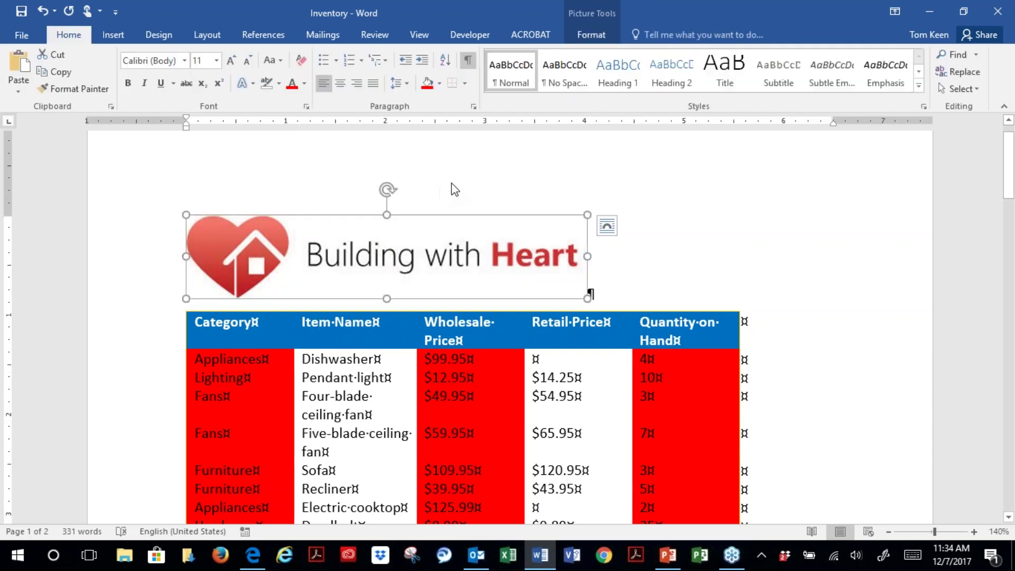
left_click(18, 33)
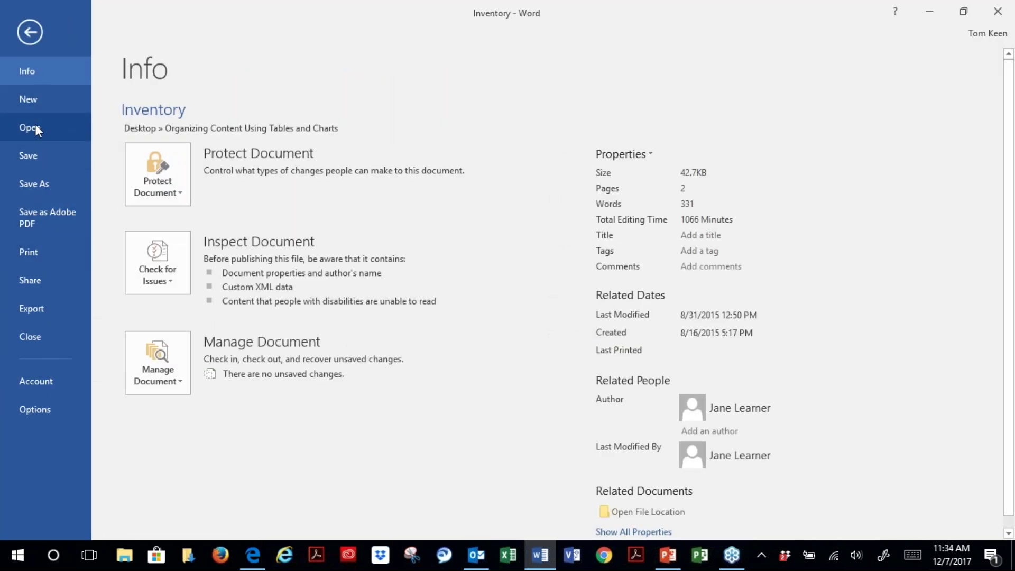
left_click(35, 339)
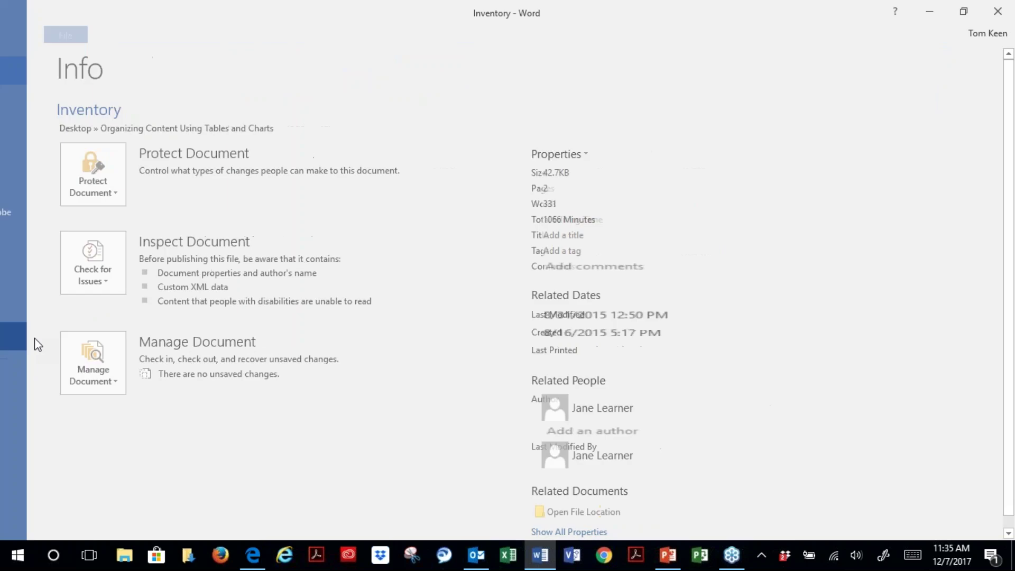
left_click(510, 307)
Step: Browse for and select the Building with Heart - Brochure file to open
left_click(18, 33)
left_click(192, 277)
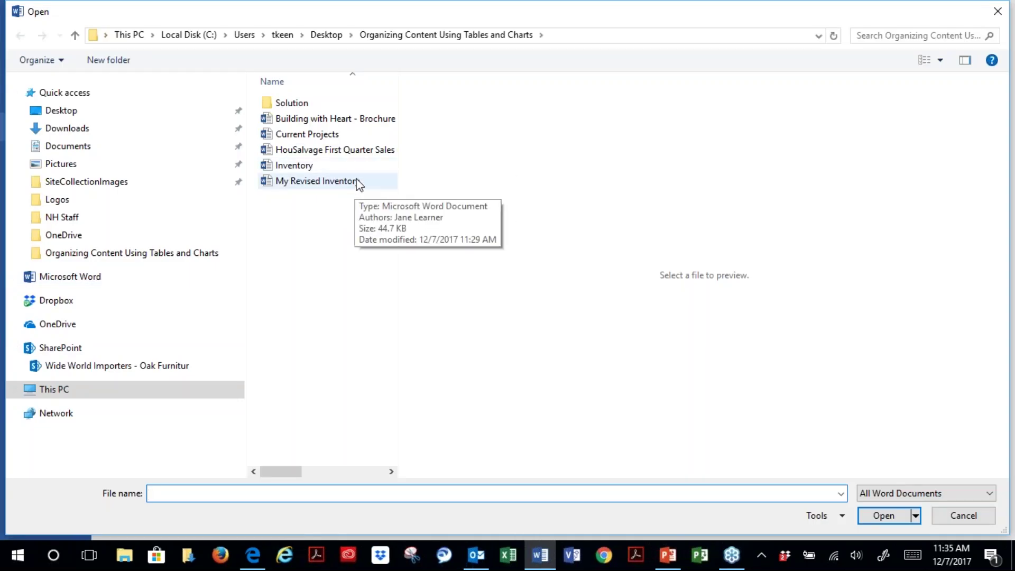
left_click(333, 121)
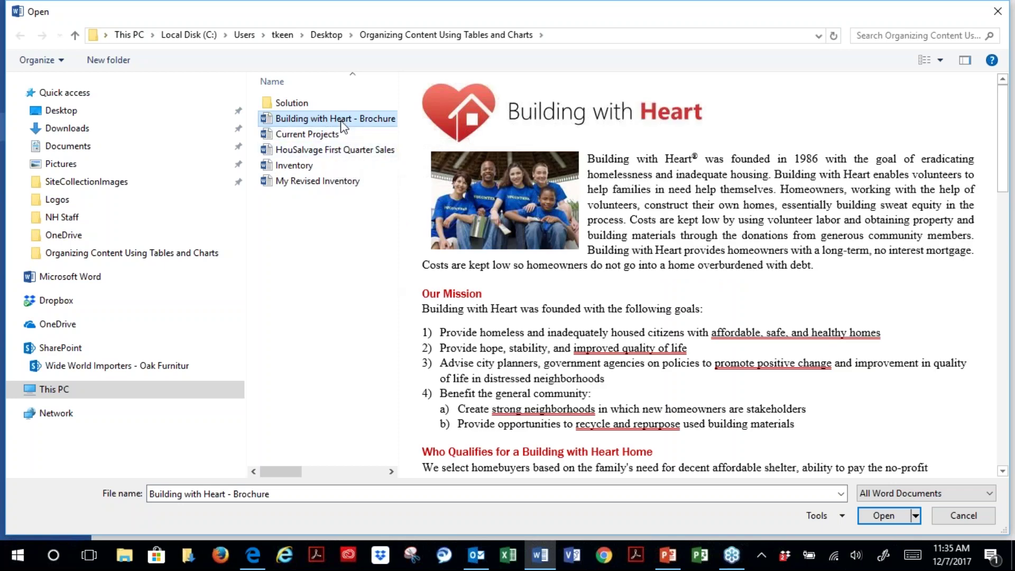
Step: Open Building with Heart - Brochure and scroll through its logo, mission and volunteer sections
double_click(341, 122)
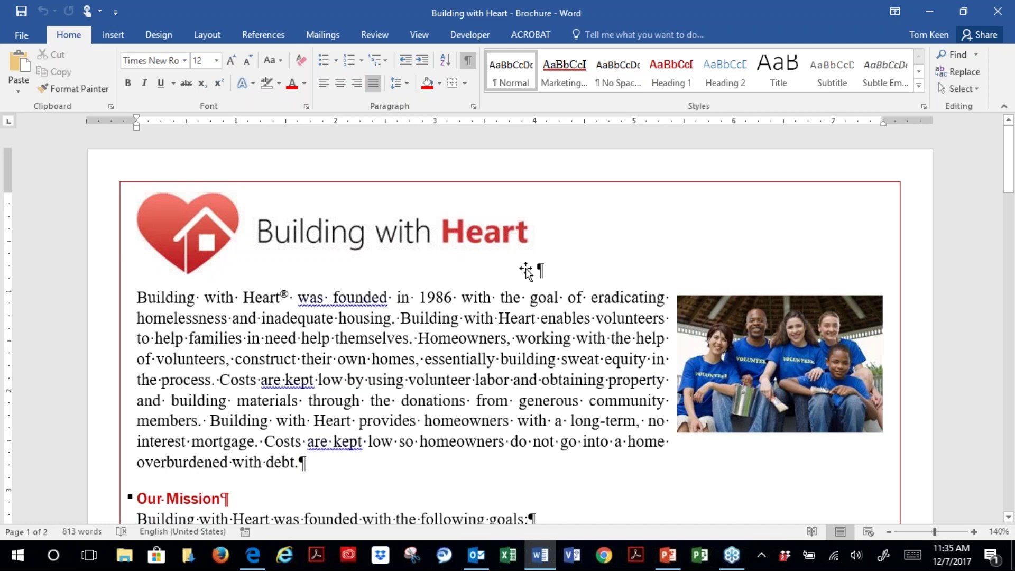
scroll(516, 273, "down", 1)
scroll(516, 273, "down", 3)
scroll(516, 273, "down", 3)
scroll(516, 273, "down", 6)
scroll(524, 272, "down", 4)
scroll(523, 272, "down", 3)
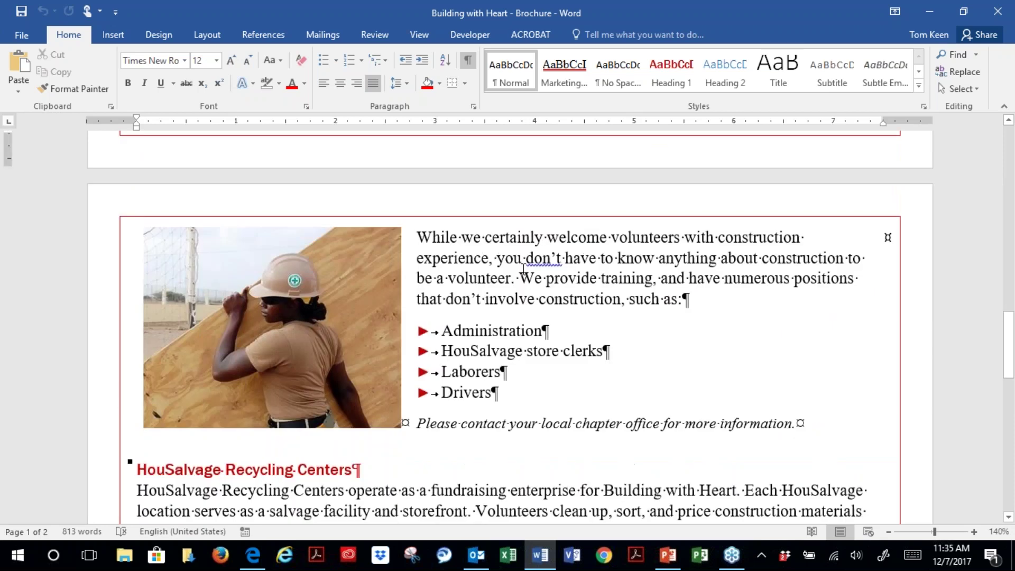
scroll(523, 270, "down", 4)
scroll(523, 271, "up", 3)
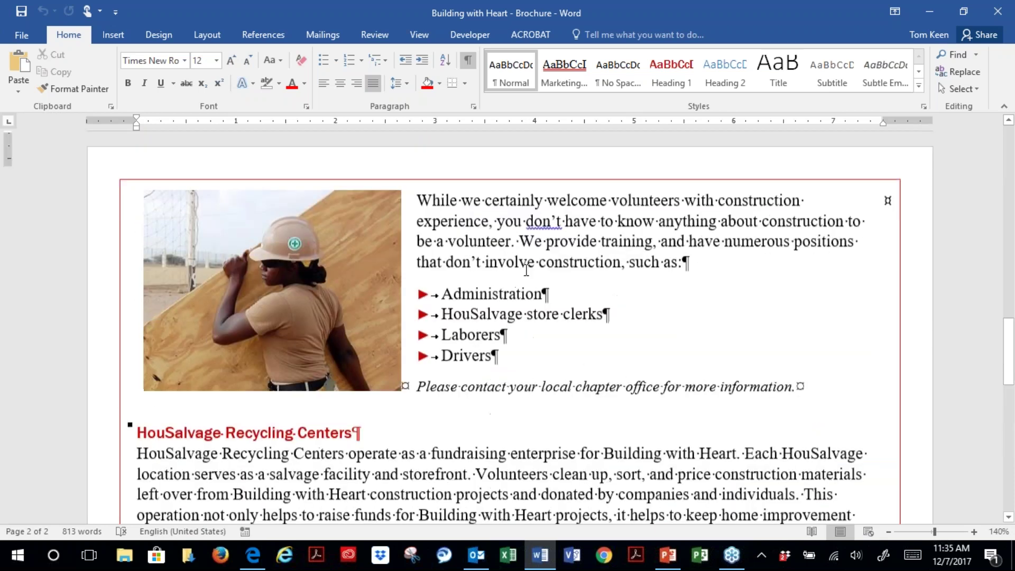
scroll(523, 267, "up", 8)
scroll(520, 259, "up", 5)
scroll(521, 259, "up", 3)
scroll(527, 152, "up", 5)
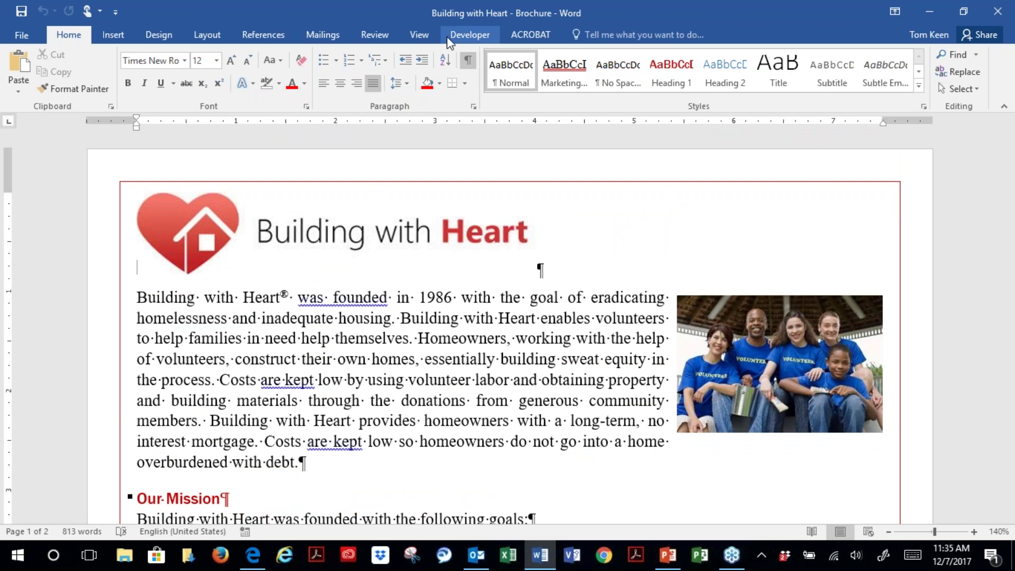
left_click(417, 35)
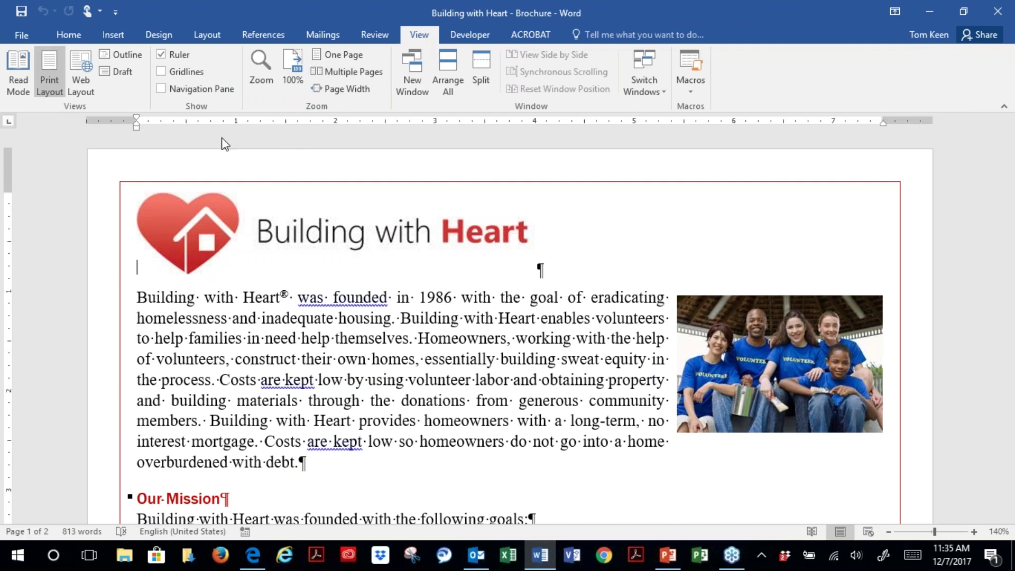
Step: Show the Navigation pane and jump between the Chapters, The Need and Our Mission headings
left_click(160, 90)
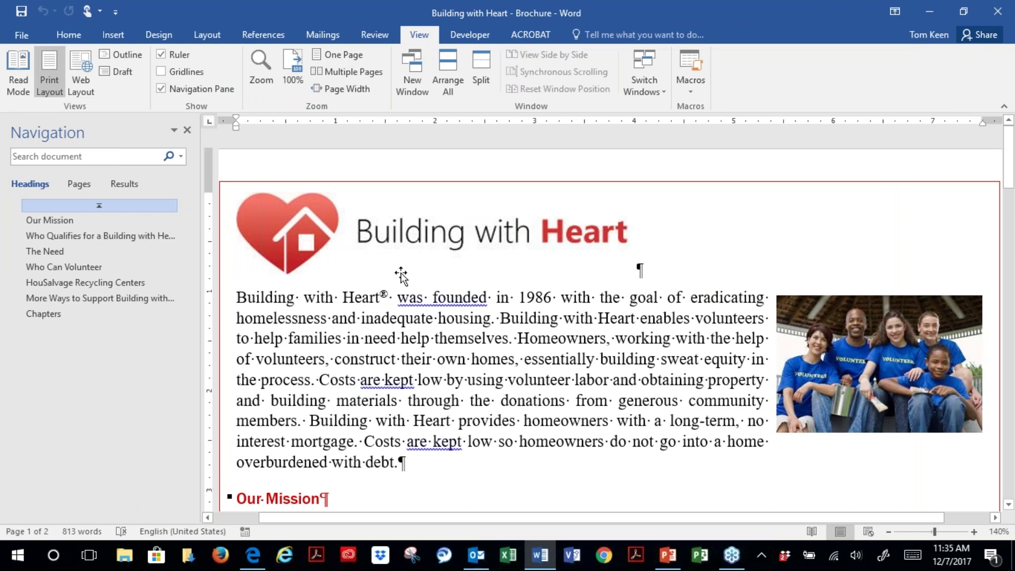
scroll(529, 317, "down", 1)
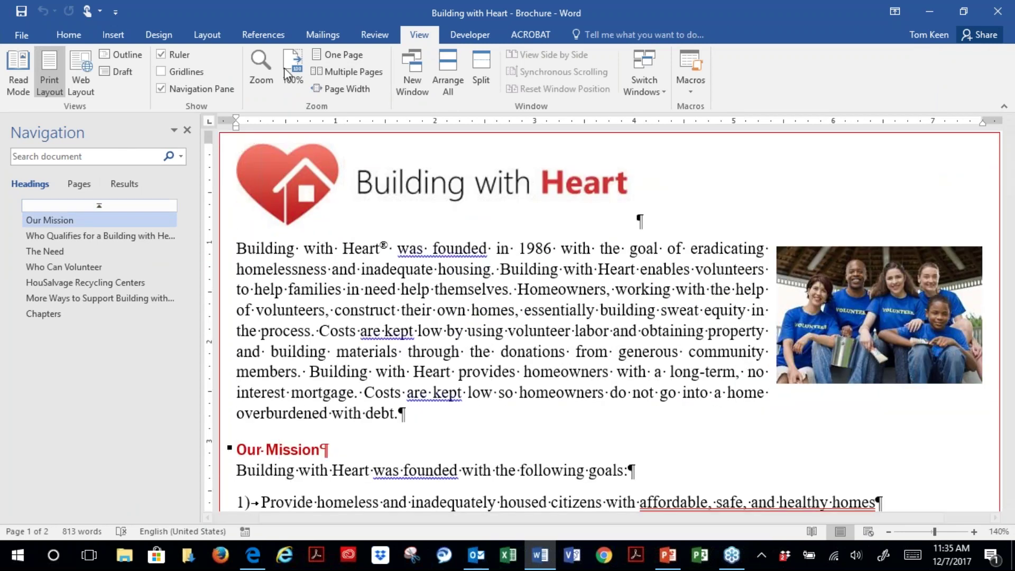
left_click(68, 34)
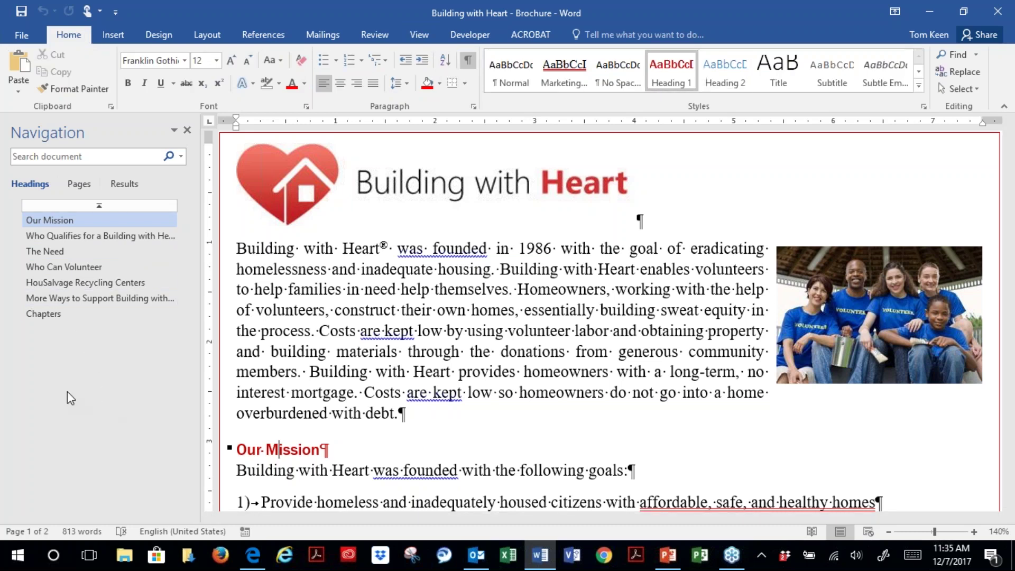
left_click(49, 314)
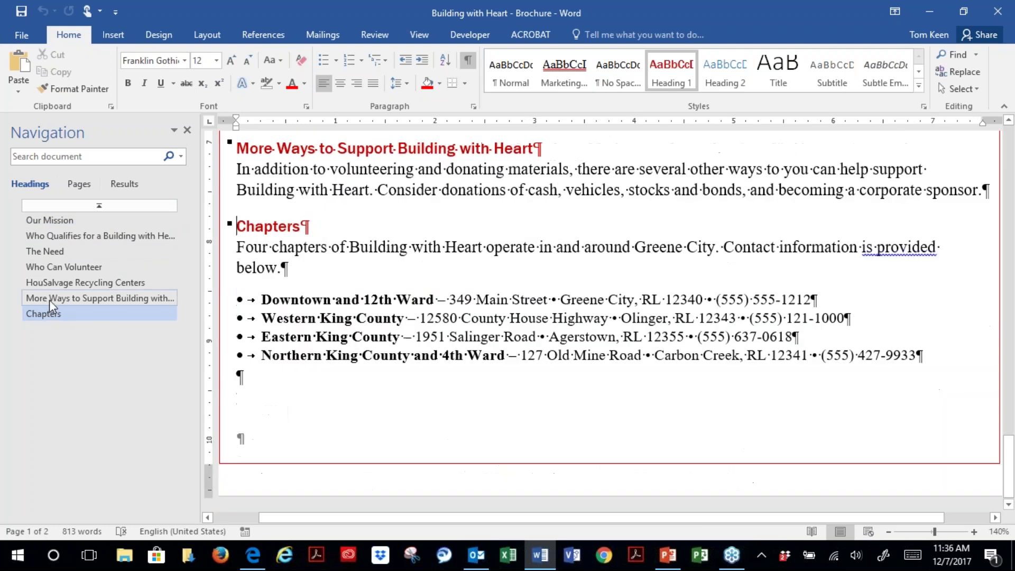
left_click(36, 250)
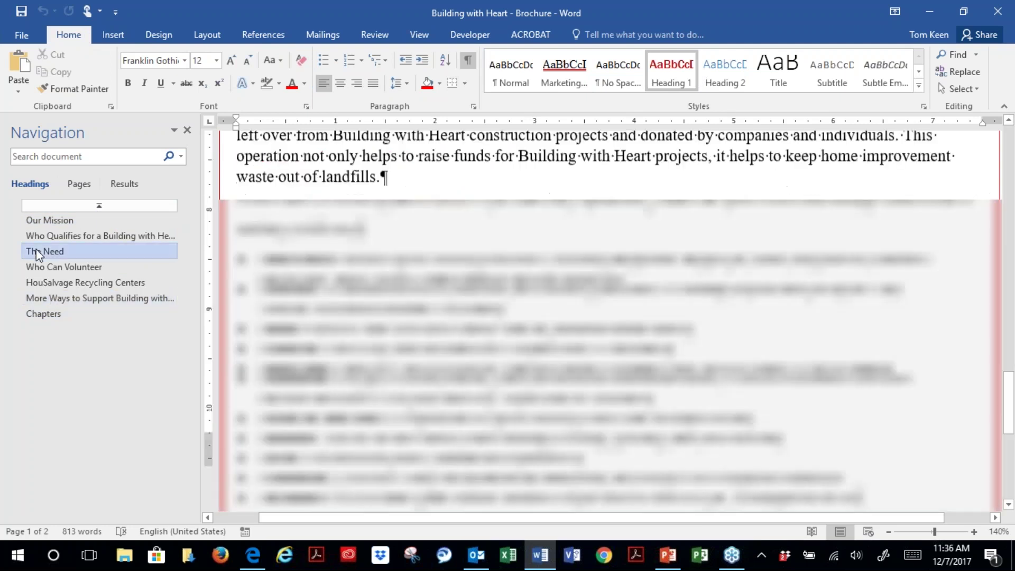
left_click(43, 220)
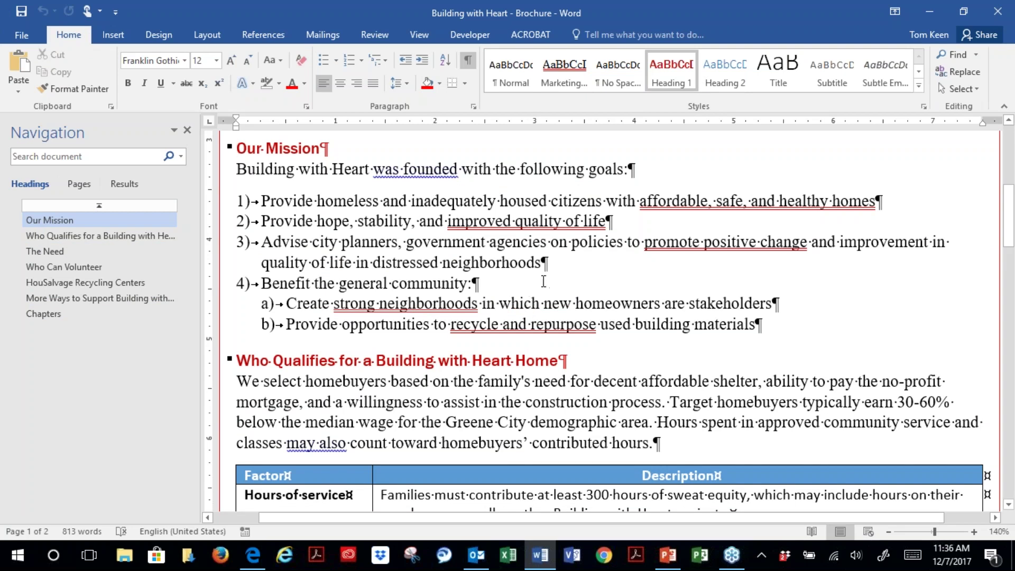
Step: Browse page thumbnails, then return to The Need heading and select its regional table
left_click(79, 184)
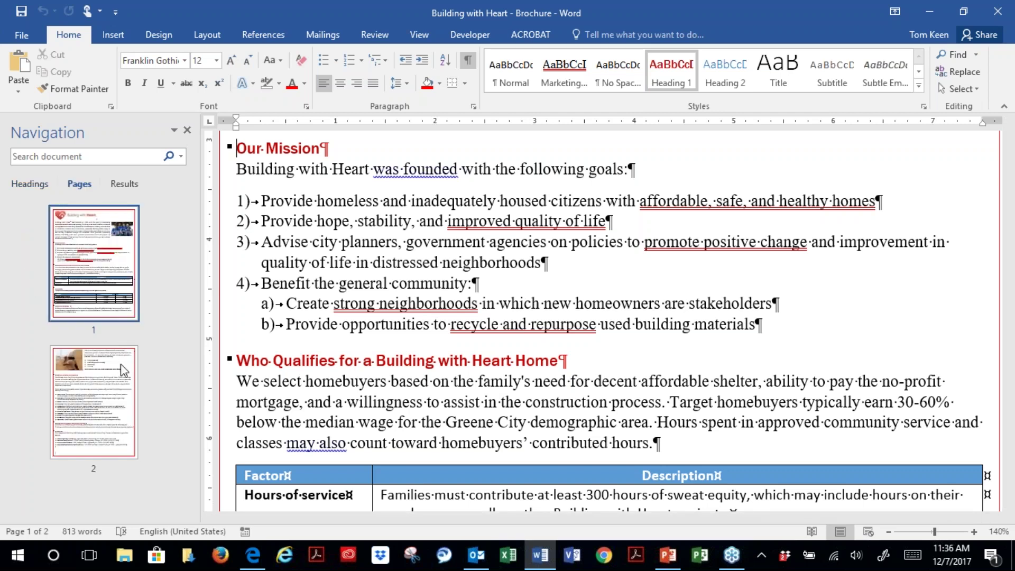
left_click(127, 390)
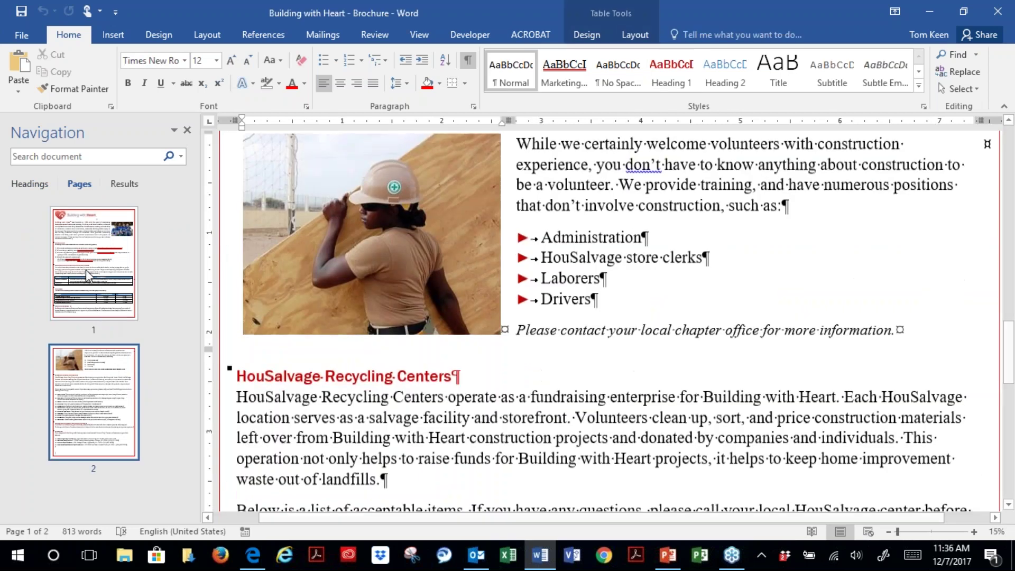
left_click(85, 270)
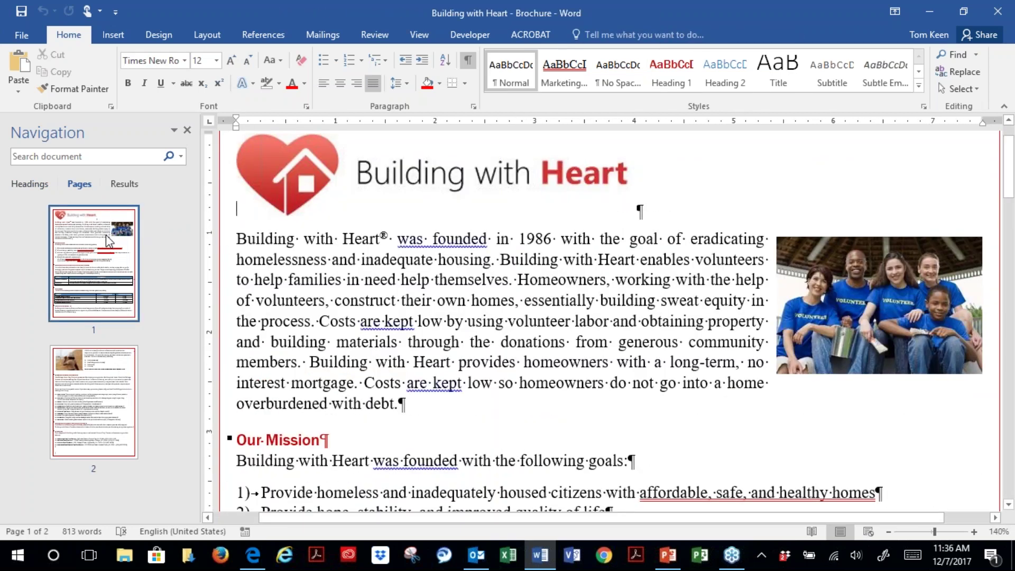
left_click(37, 184)
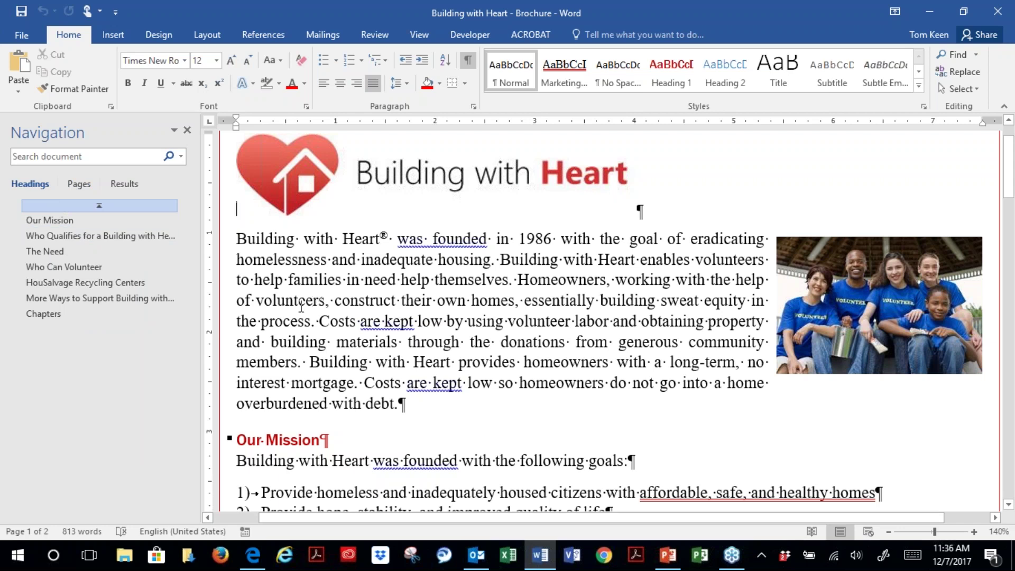
left_click(46, 252)
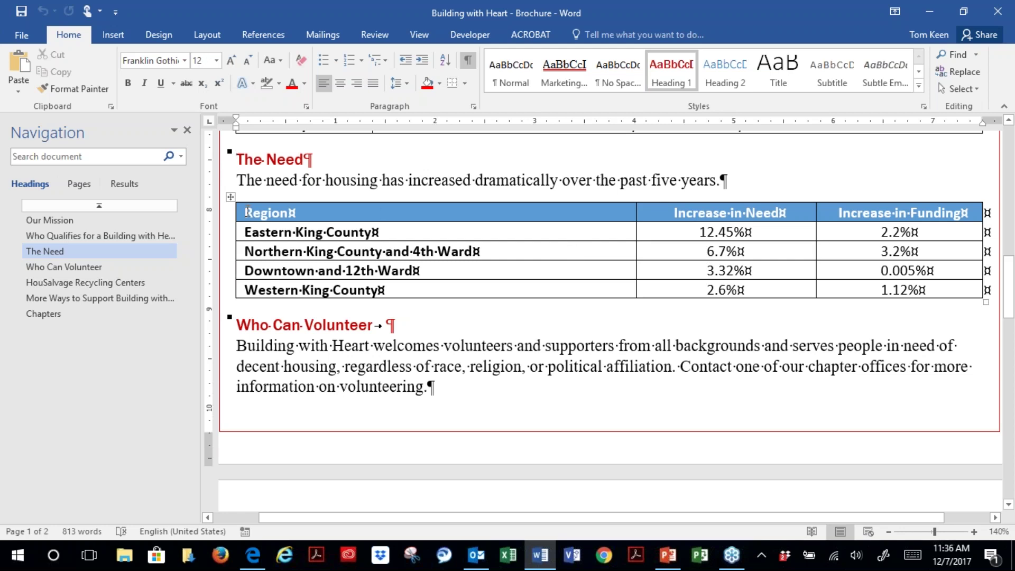
mouse_move(250, 212)
left_mouse_down()
mouse_move(668, 253)
mouse_move(862, 292)
left_mouse_up()
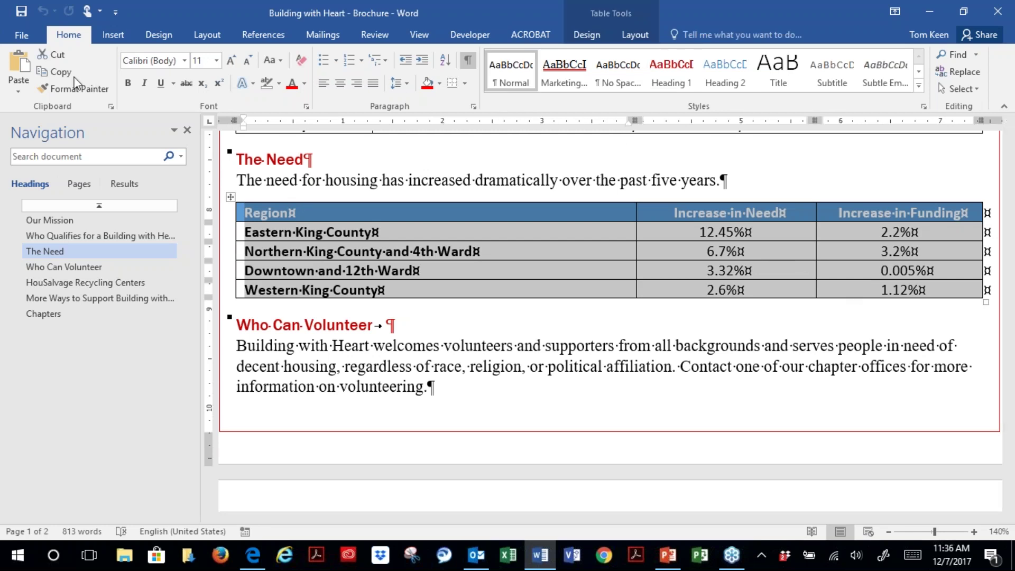
Step: Copy The Need's regional housing table and jump to the Who Can Volunteer section
left_click(58, 73)
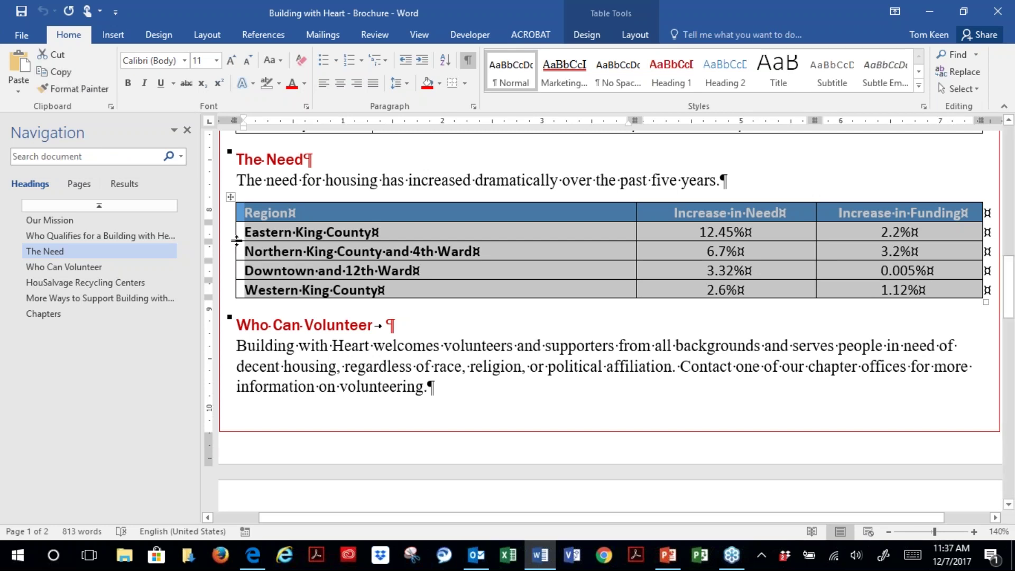
left_click(84, 263)
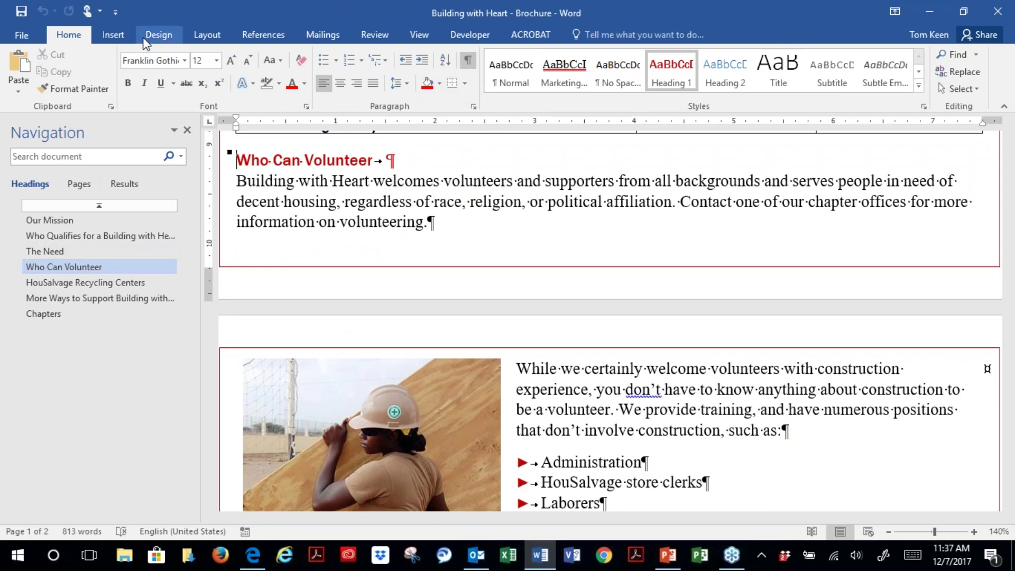
left_click(114, 36)
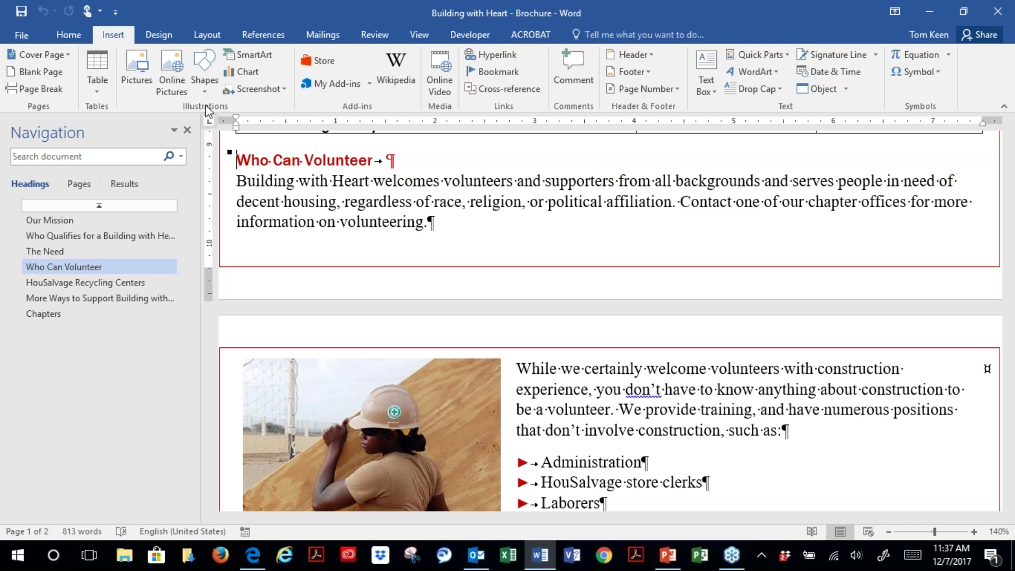
Step: Insert a Column > Clustered Column chart from the Chart dialog
left_click(247, 72)
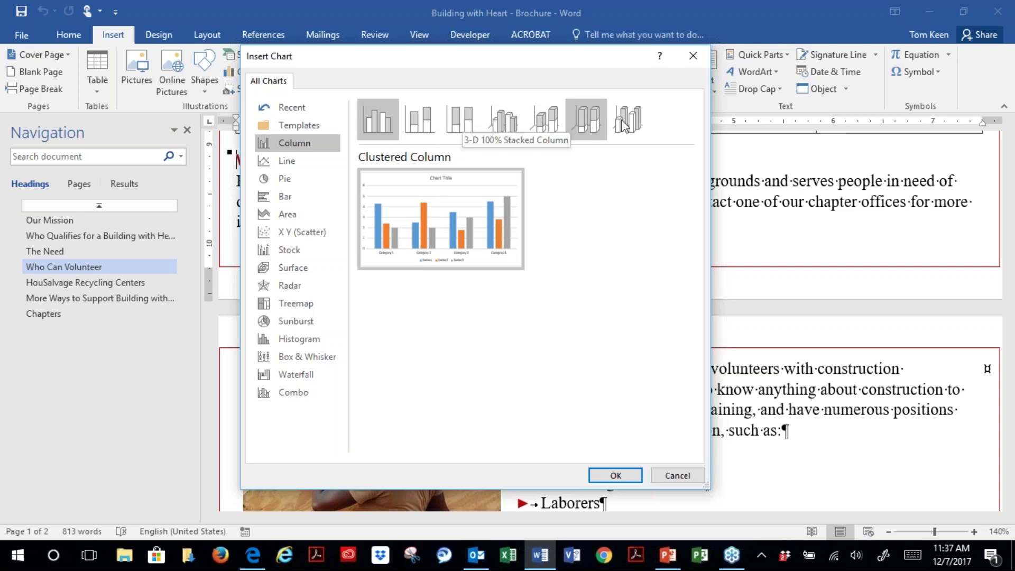
left_click(377, 135)
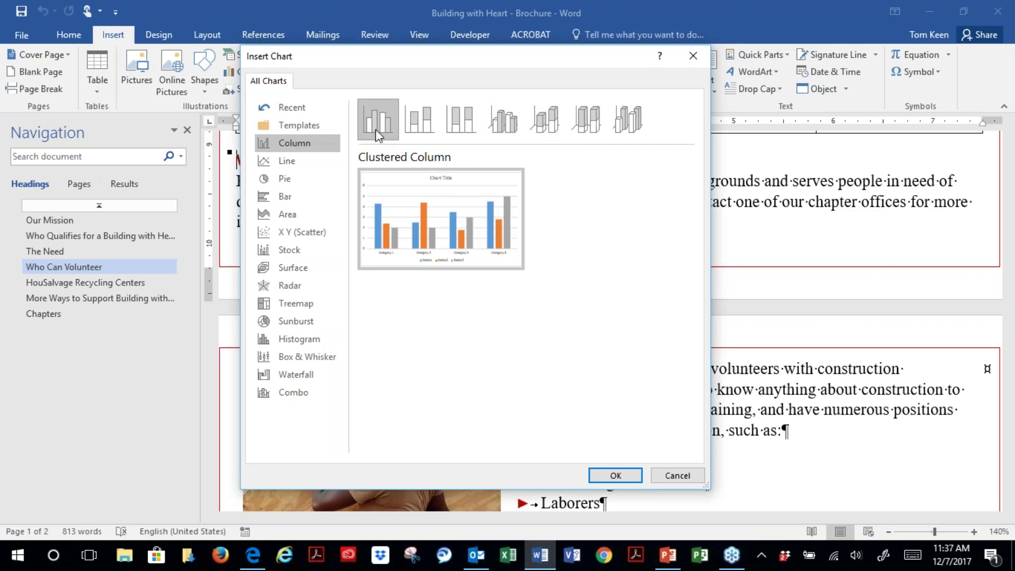
mouse_move(441, 219)
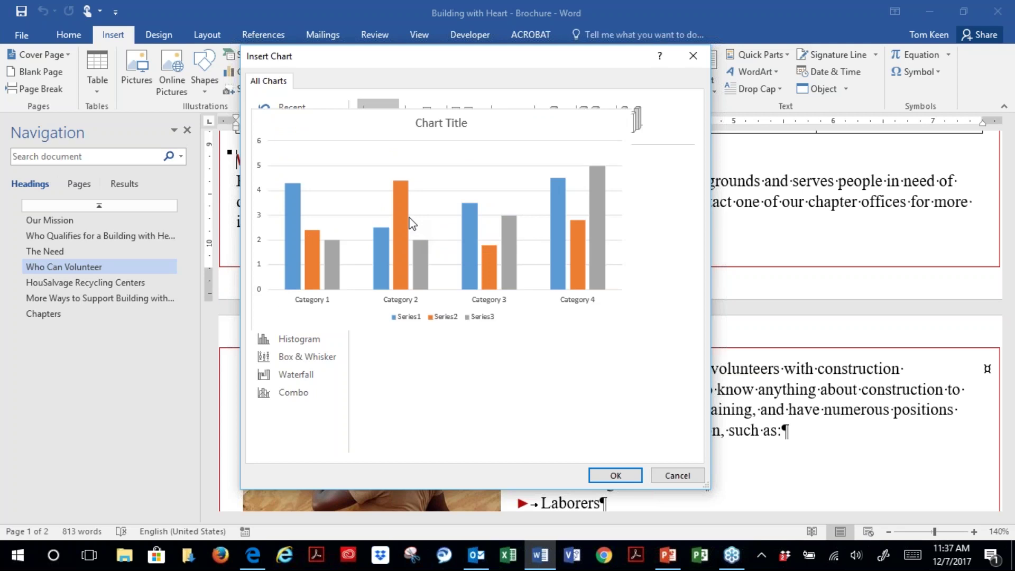
left_click(617, 475)
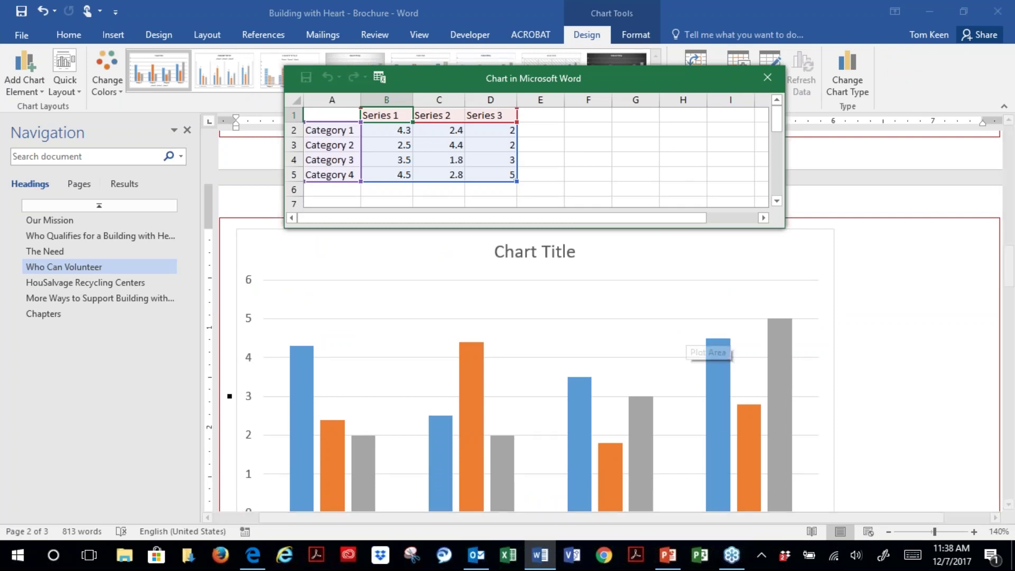
Step: Enlarge and move the chart data window, then paste the table at A1 keeping source formatting
left_click(786, 231)
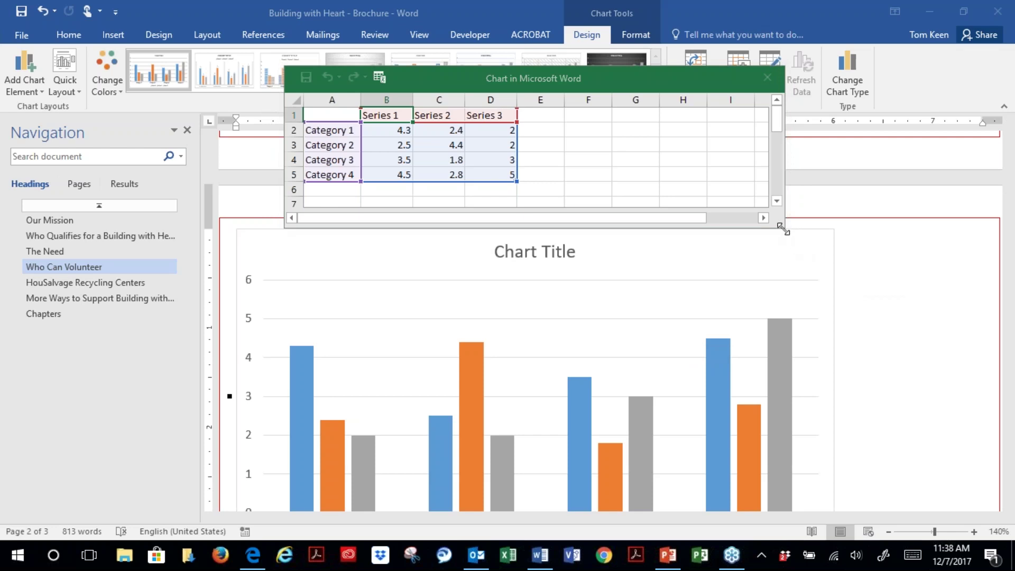
left_click_drag(783, 229, 843, 311)
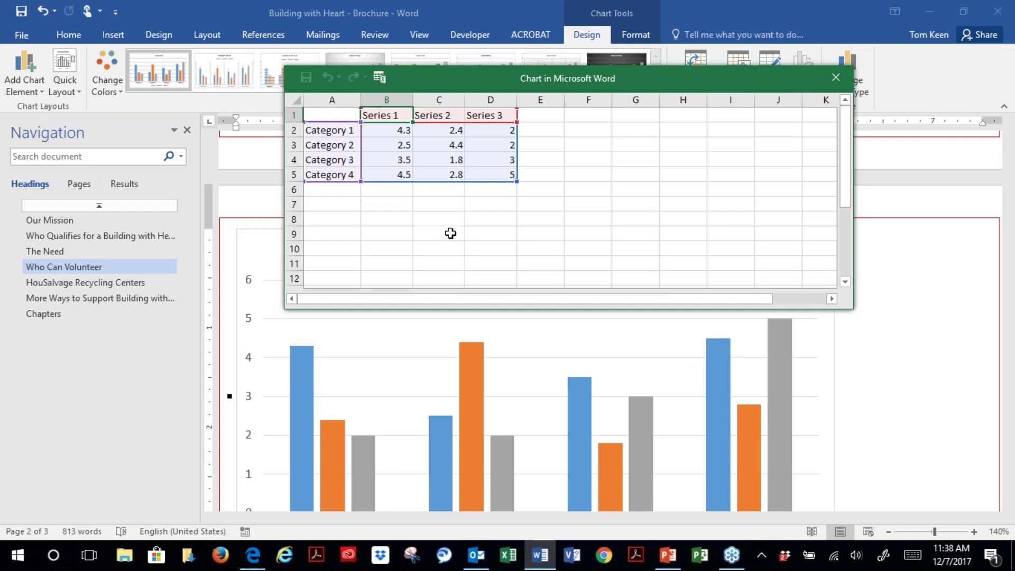
left_click_drag(519, 79, 540, 249)
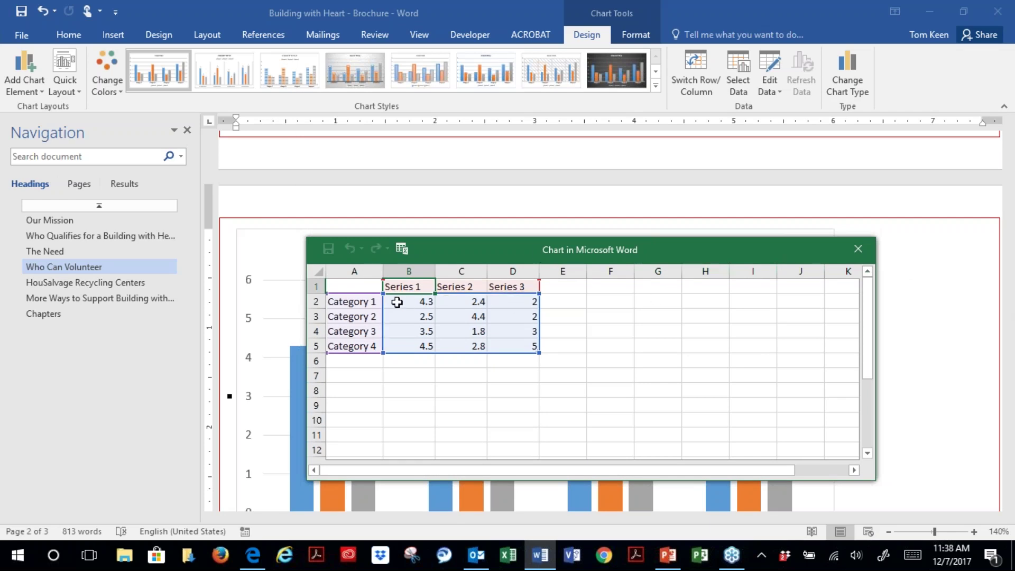
left_click(343, 285)
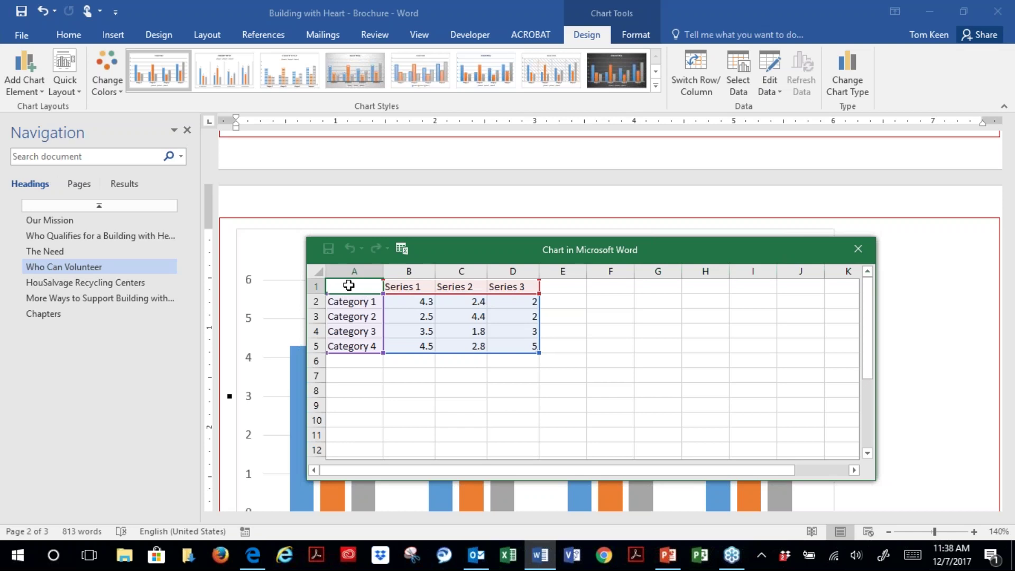
right_click(349, 285)
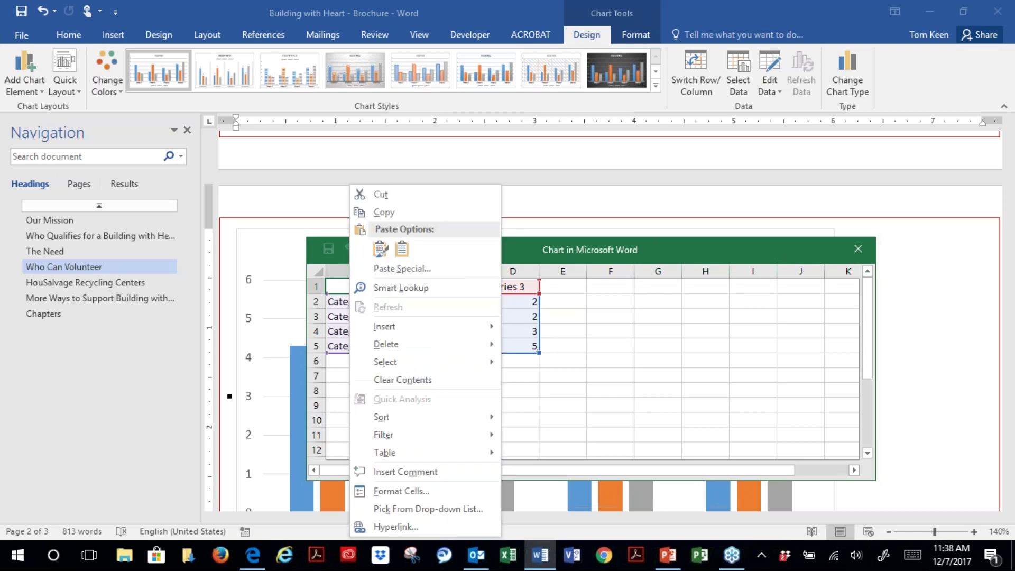
left_click(380, 249)
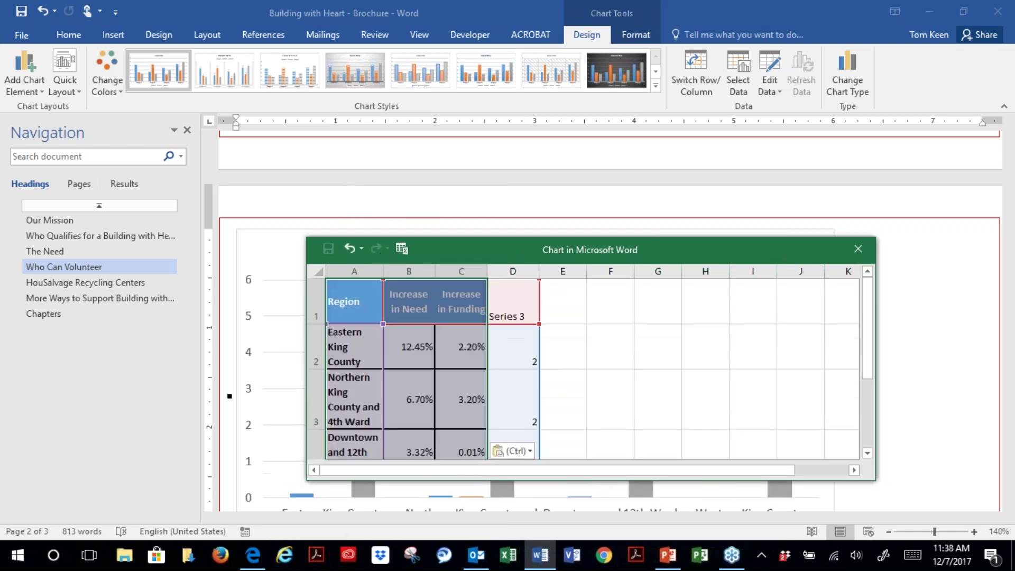
Step: Move the chart data window up-left and enlarge it so rows 1–5 are visible
scroll(629, 347, "down", 3)
scroll(625, 347, "up", 3)
left_click_drag(568, 253, 471, 130)
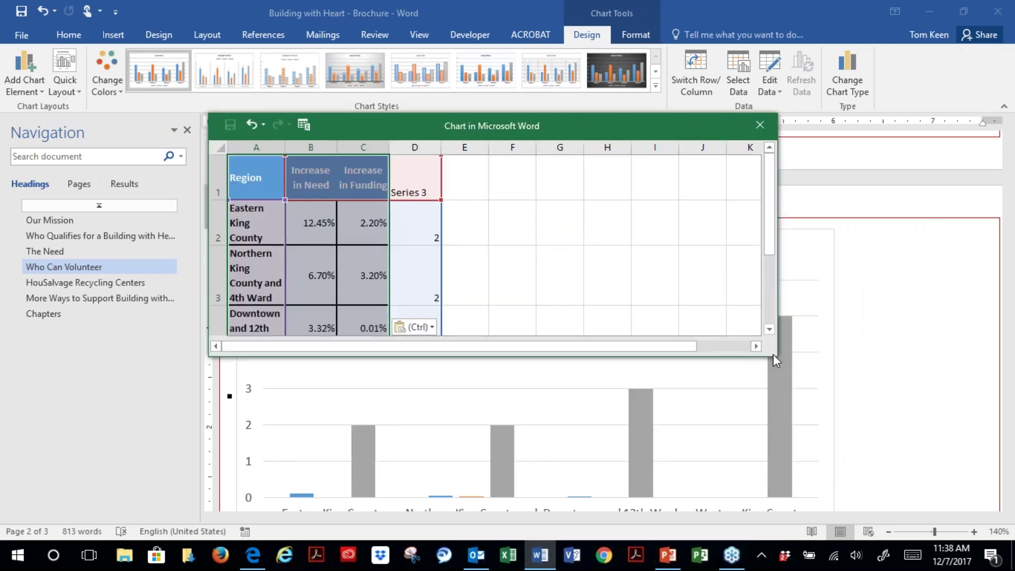
mouse_move(778, 356)
left_mouse_down()
mouse_move(721, 482)
mouse_move(743, 478)
left_mouse_up()
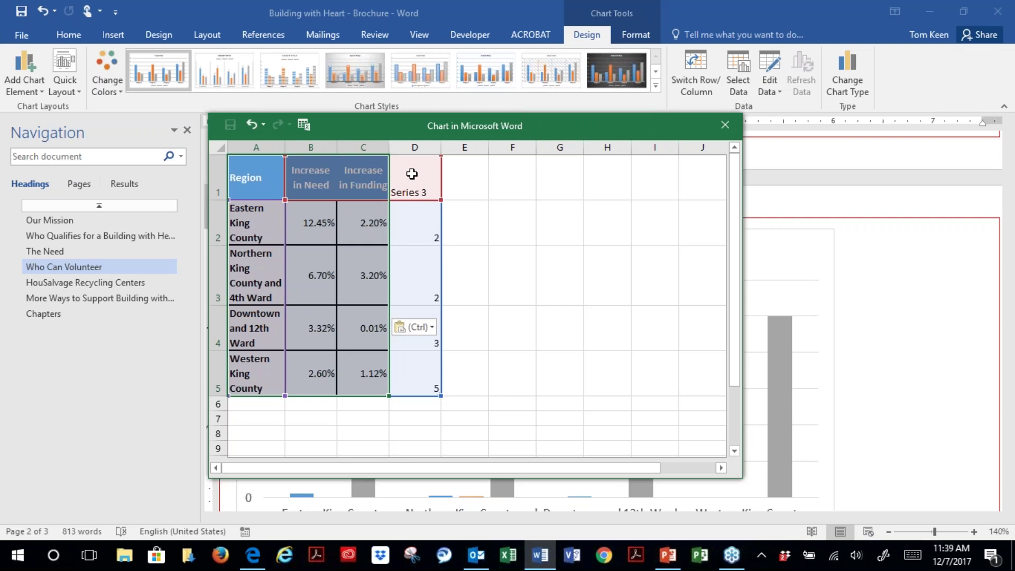
Step: Select the leftover Series 3 column D and drag the data range to exclude it
left_click_drag(412, 174, 431, 389)
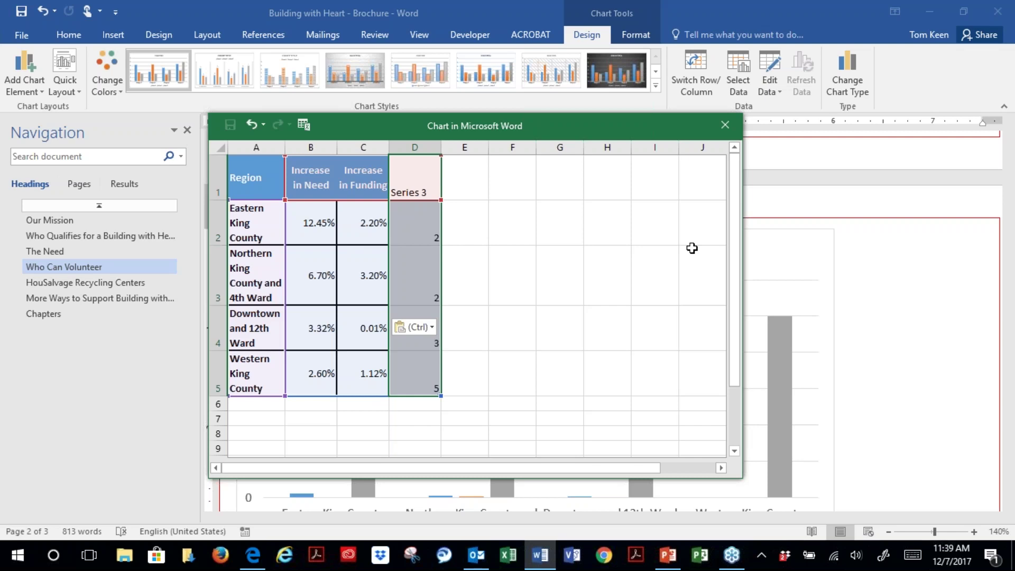
left_click(360, 232)
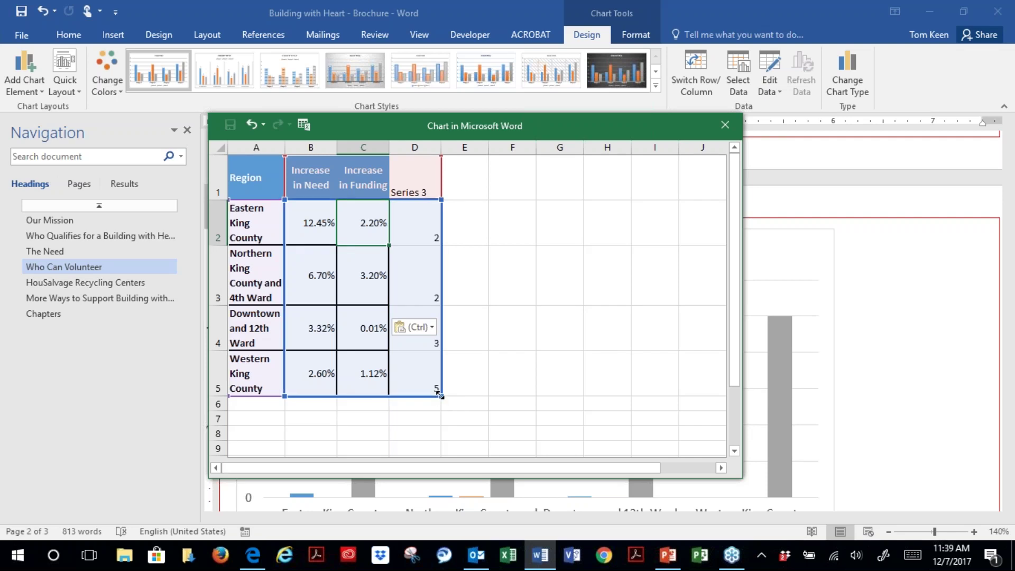
left_click_drag(441, 392, 396, 390)
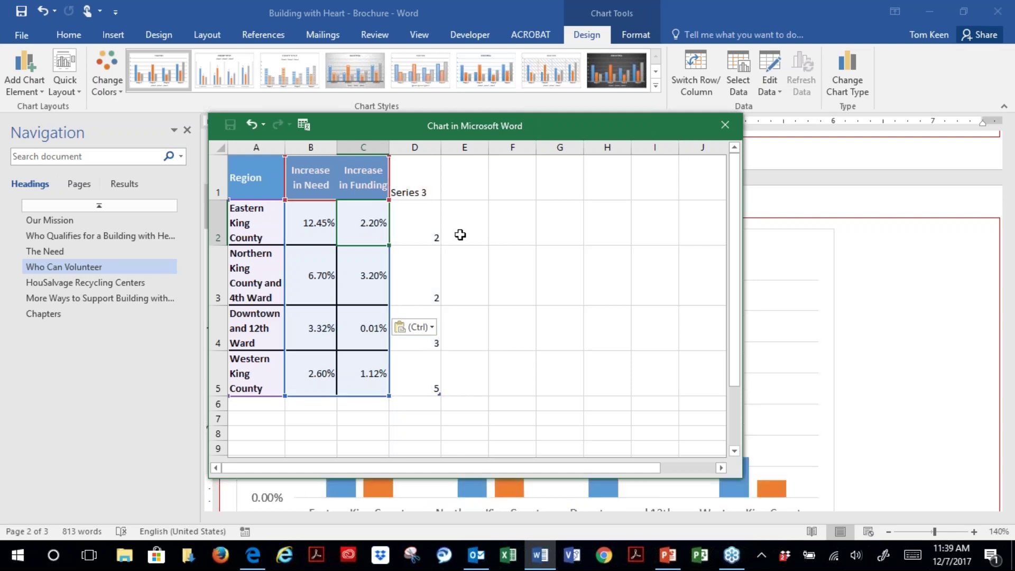
Step: Move the data window aside and set the chart's data range to columns A through C
left_click_drag(428, 125, 396, 16)
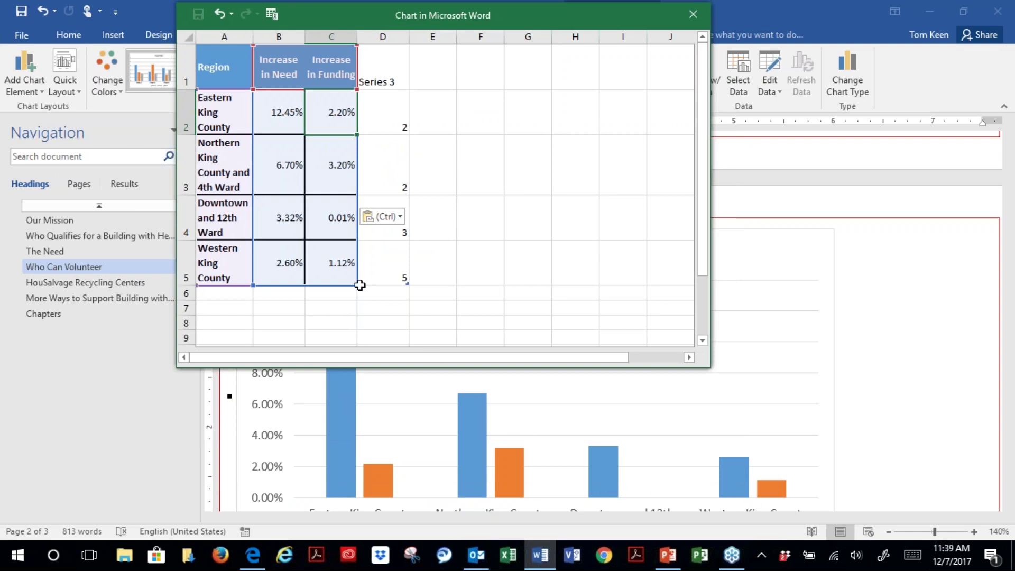
left_click_drag(357, 286, 409, 286)
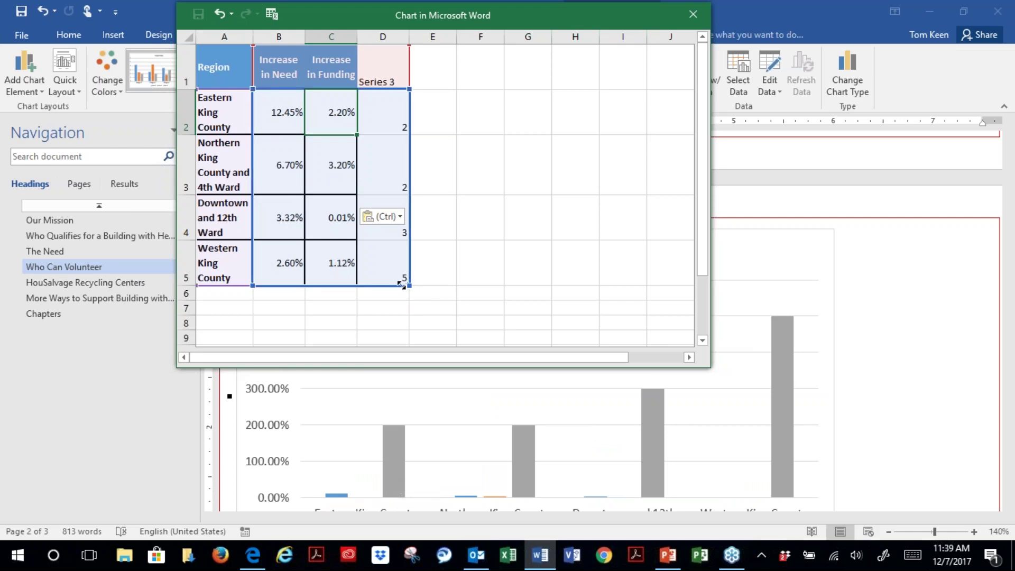
left_click_drag(410, 286, 357, 286)
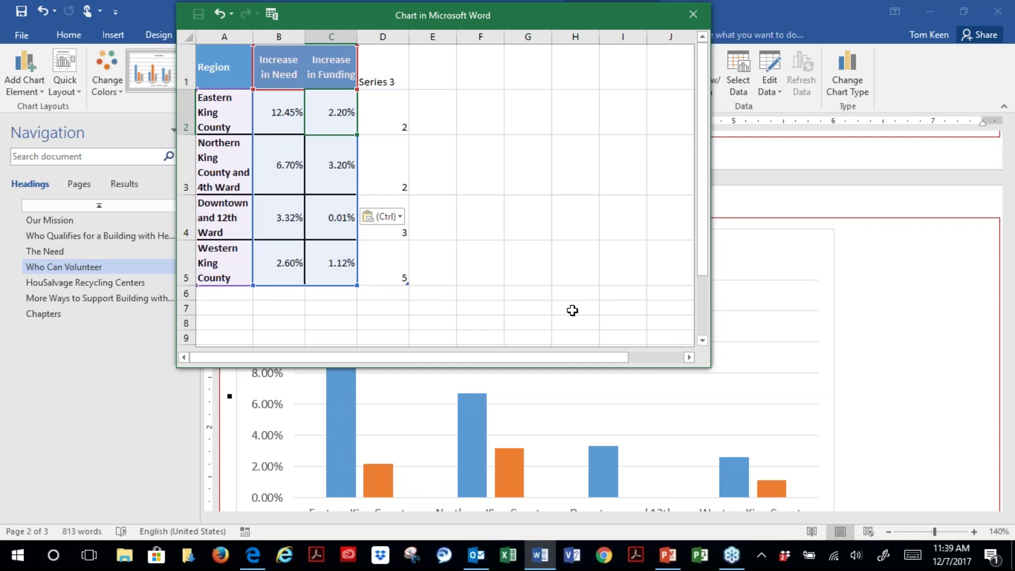
Step: Delete the leftover Series 3 values in D1:D5 and return to the brochure
left_click_drag(390, 76, 383, 270)
key("Delete")
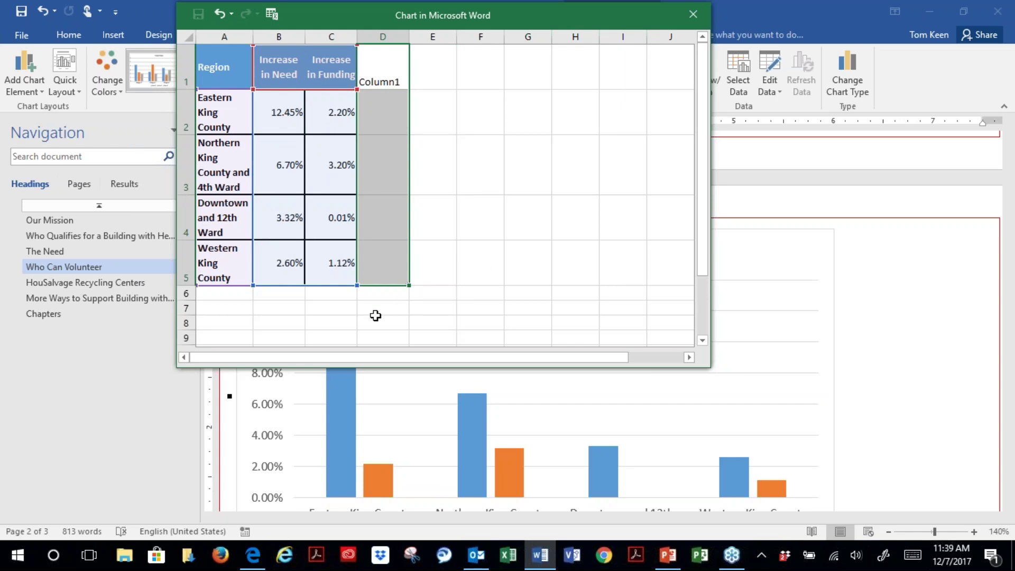
left_click(312, 201)
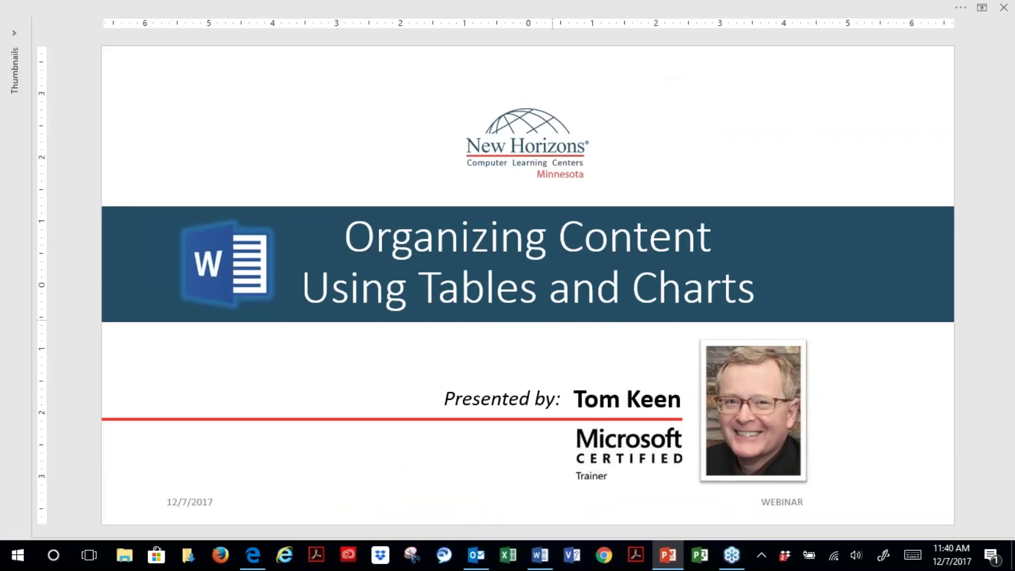
left_click(549, 544)
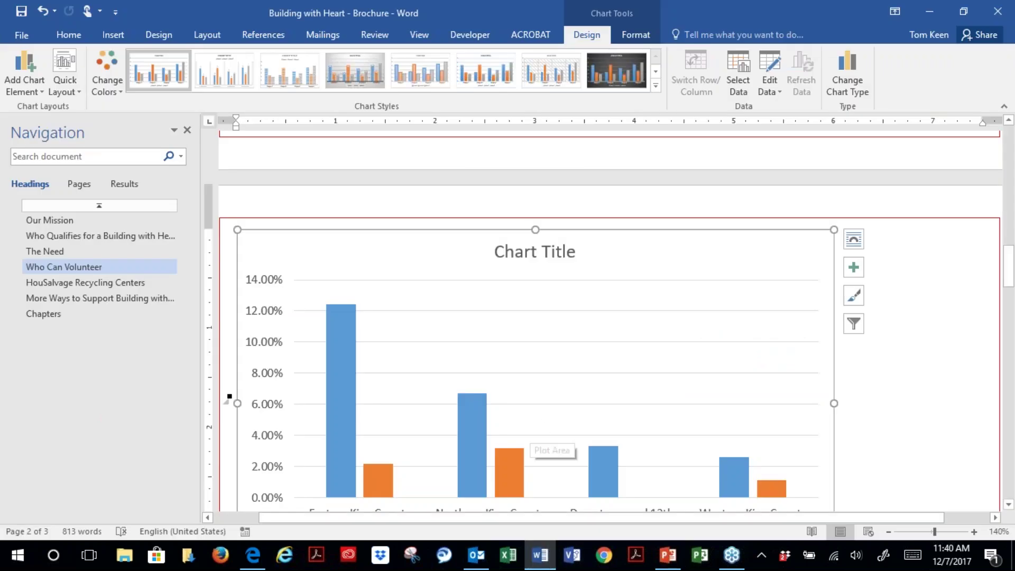
Step: Insert a line break before the Who Can Volunteer heading so it sits below the chart
scroll(613, 362, "down", 1)
scroll(697, 390, "up", 2)
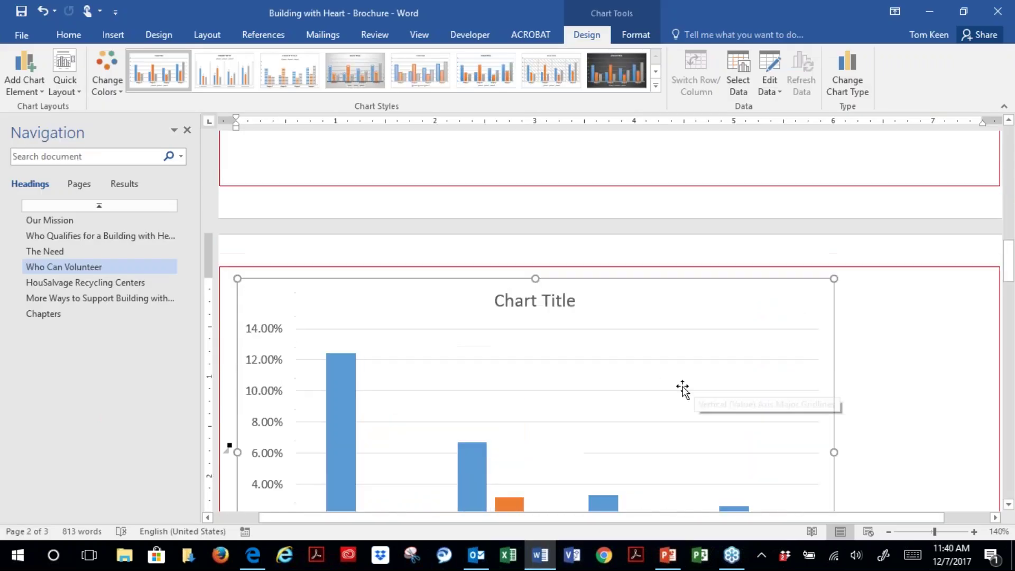
scroll(687, 386, "up", 3)
scroll(683, 385, "up", 1)
scroll(679, 382, "down", 3)
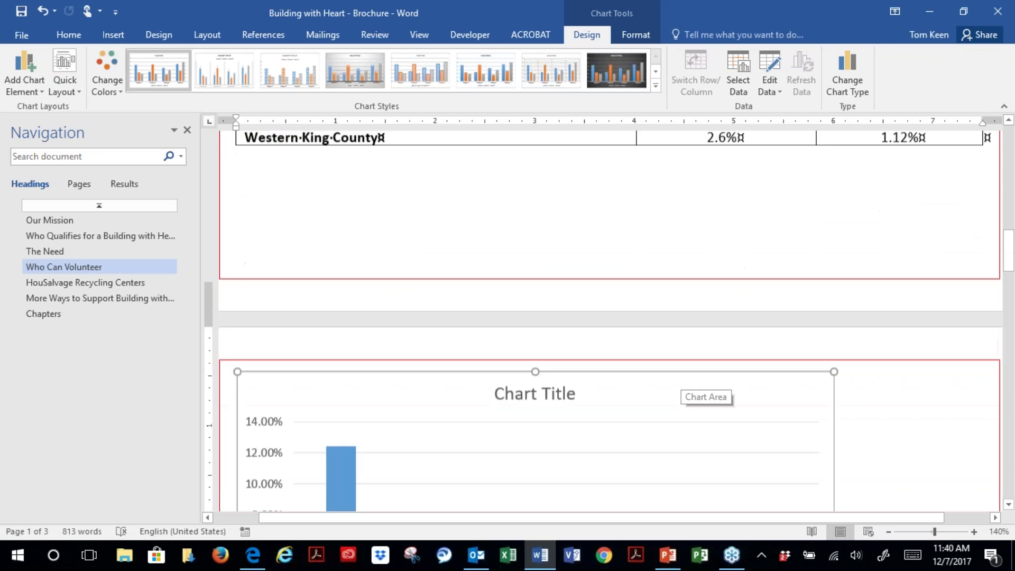
scroll(692, 402, "down", 3)
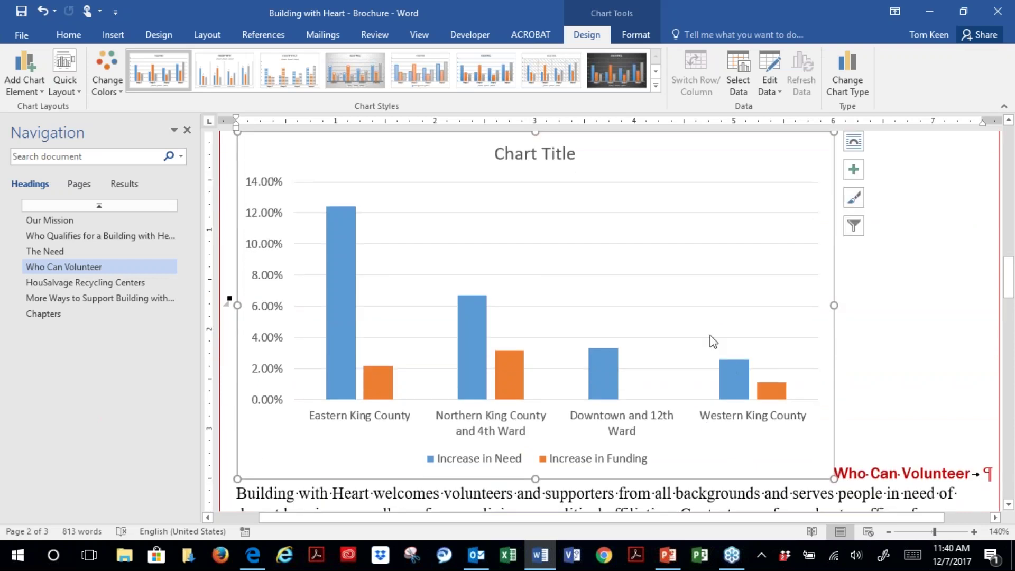
scroll(892, 406, "down", 1)
scroll(892, 406, "down", 1)
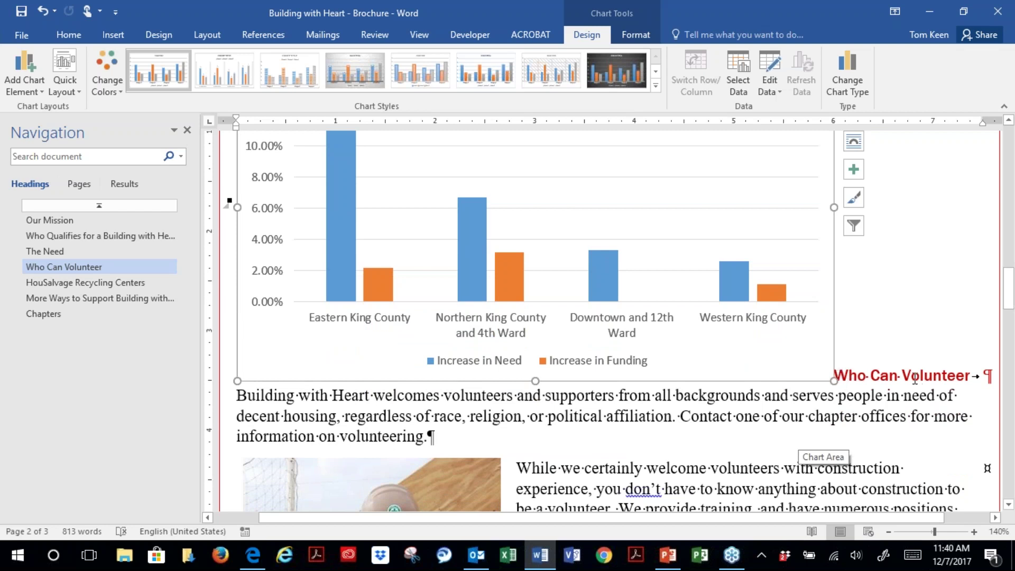
left_click(841, 374)
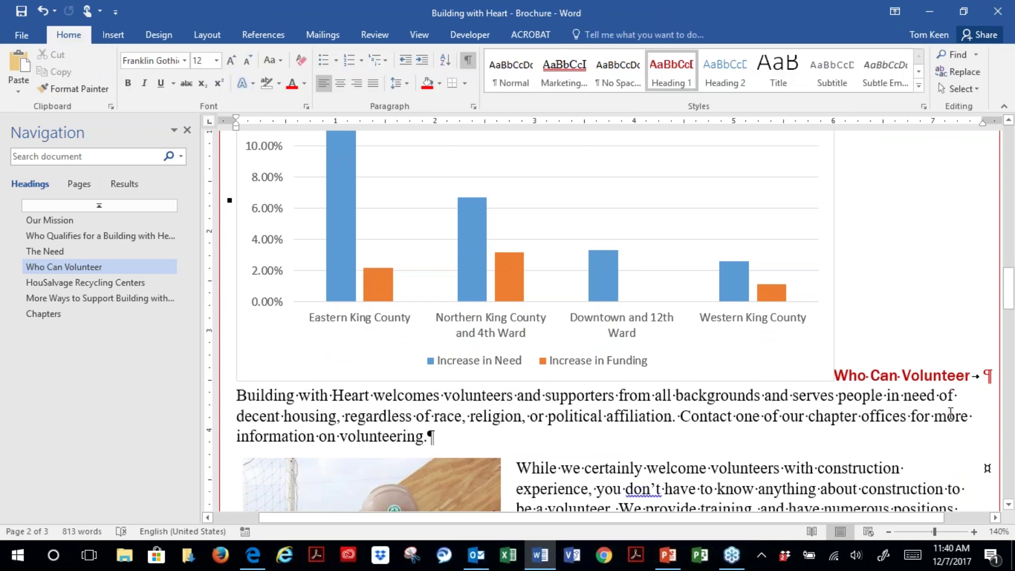
key("Return")
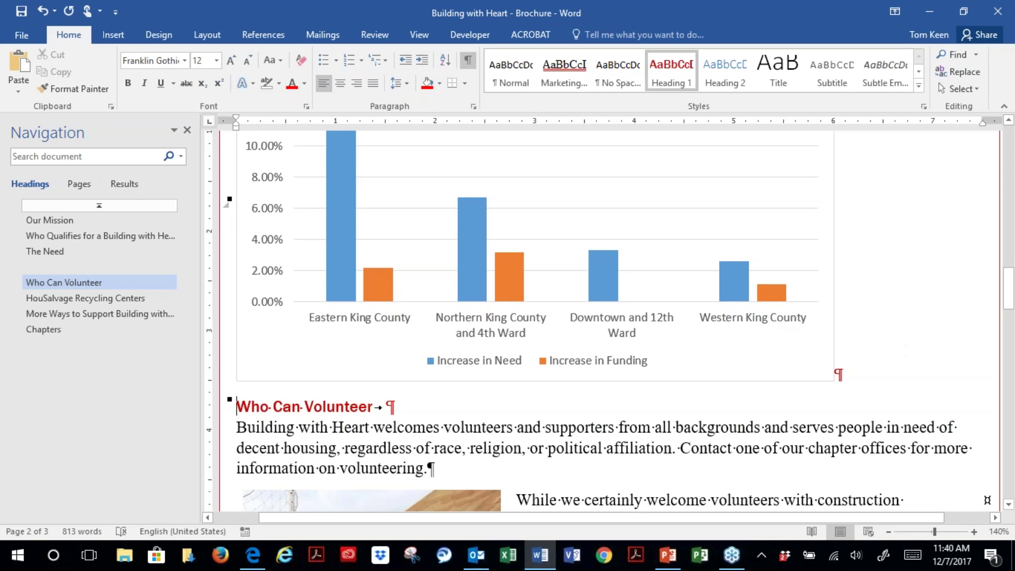
scroll(759, 284, "up", 1)
scroll(772, 254, "up", 1)
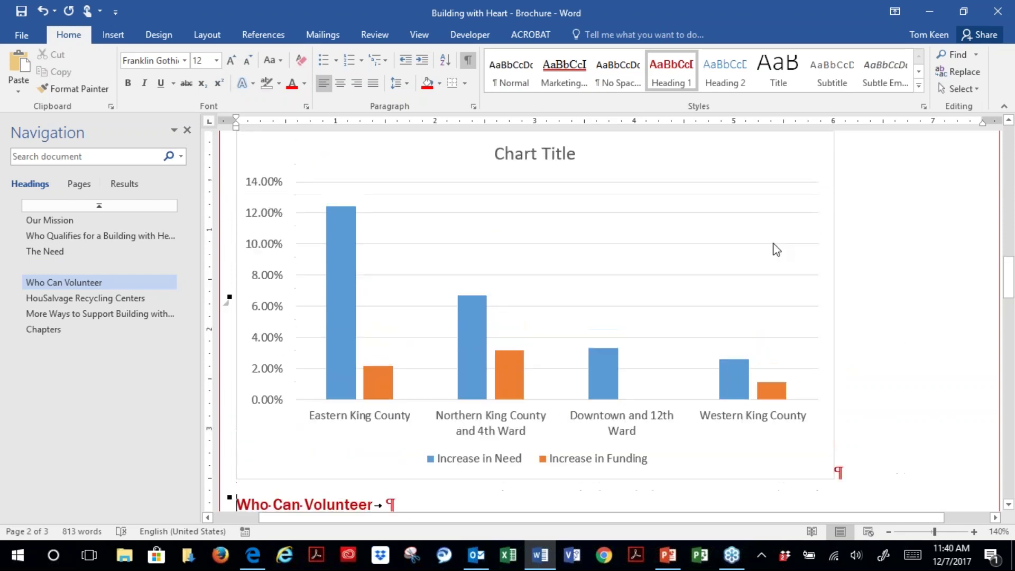
left_click(767, 166)
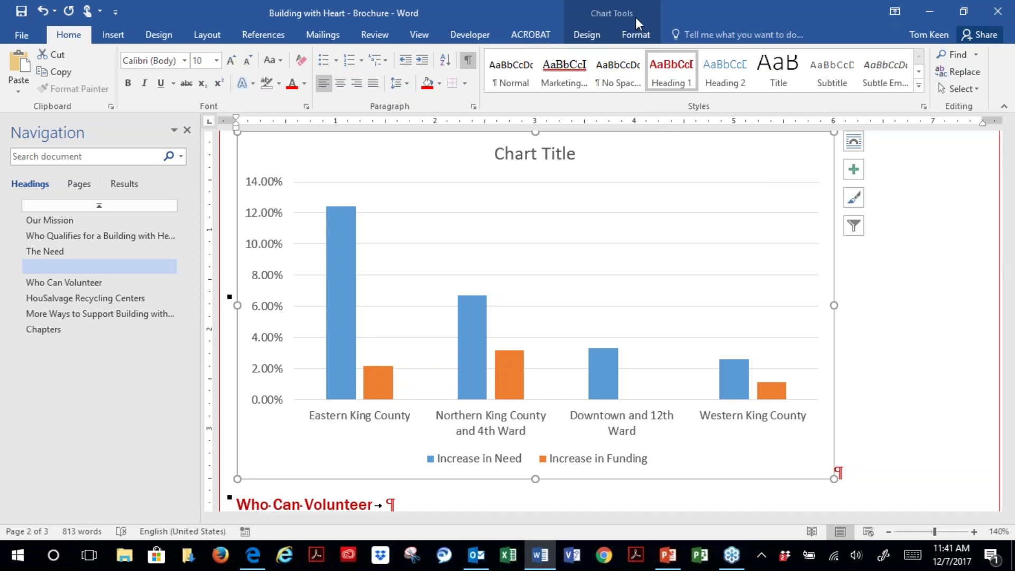
Step: Change the flat column chart's type to 3-D Clustered Column
left_click(586, 35)
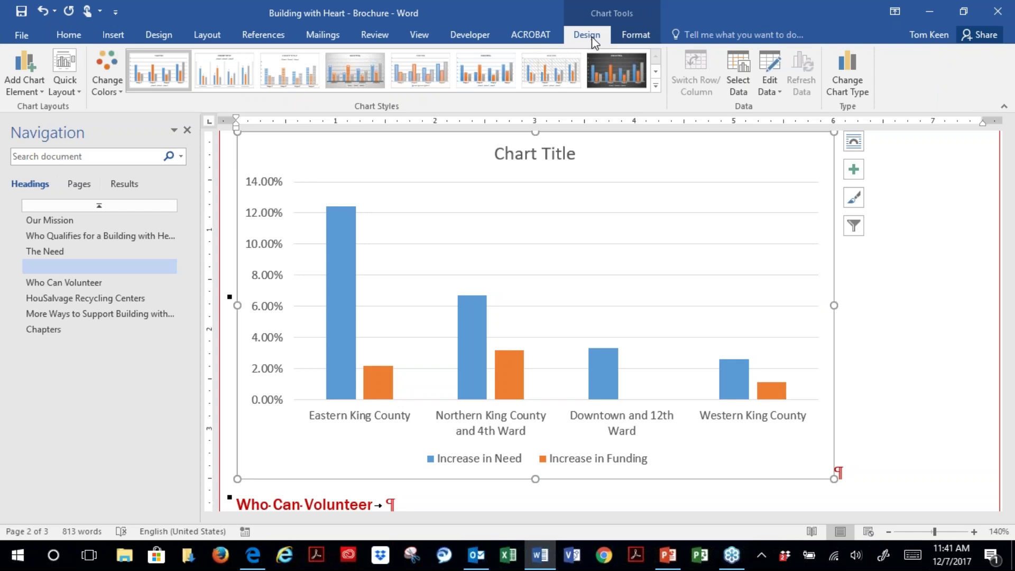
left_click(857, 93)
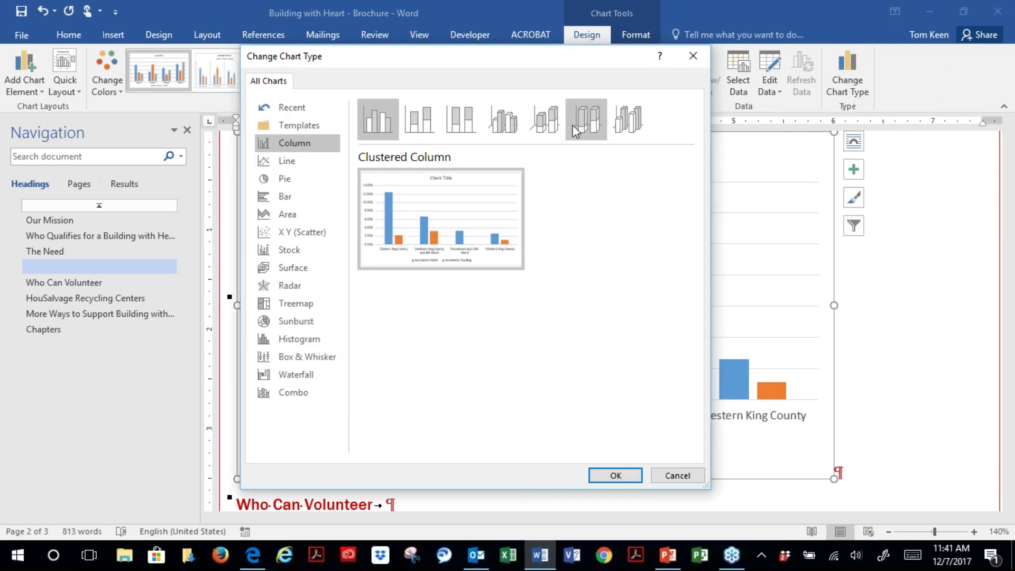
left_click(508, 127)
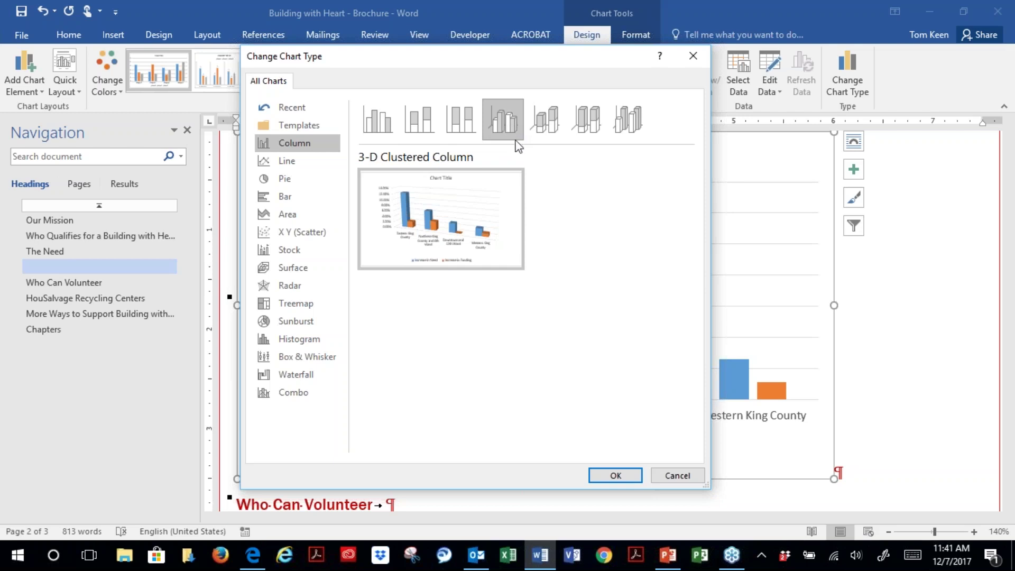
left_click(615, 476)
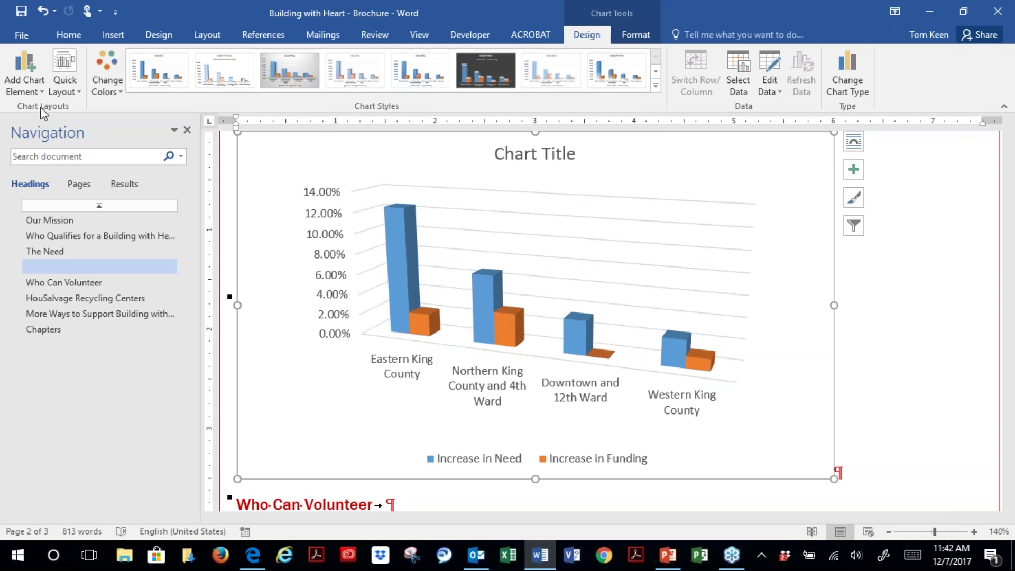
left_click(37, 91)
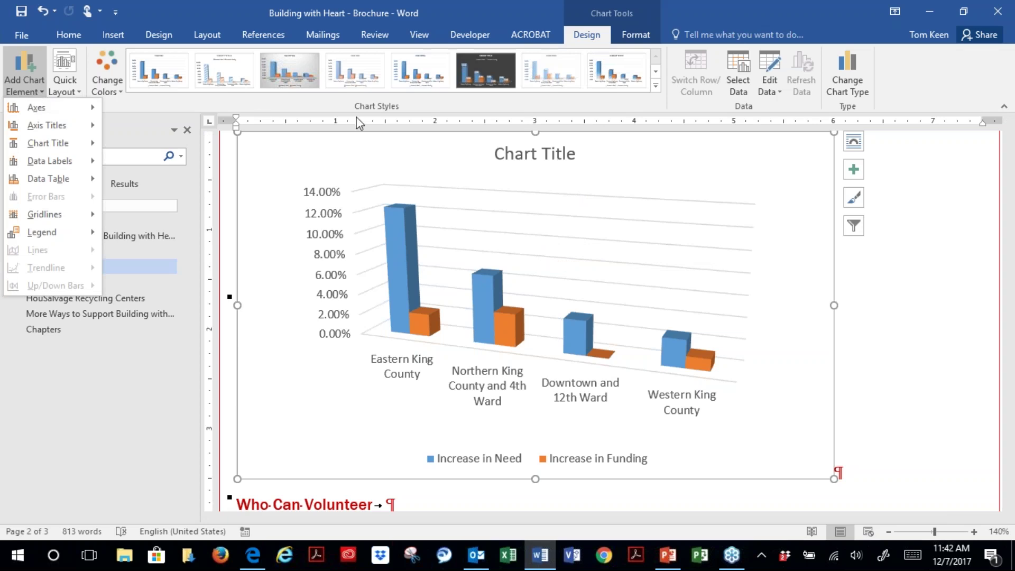
left_click(778, 151)
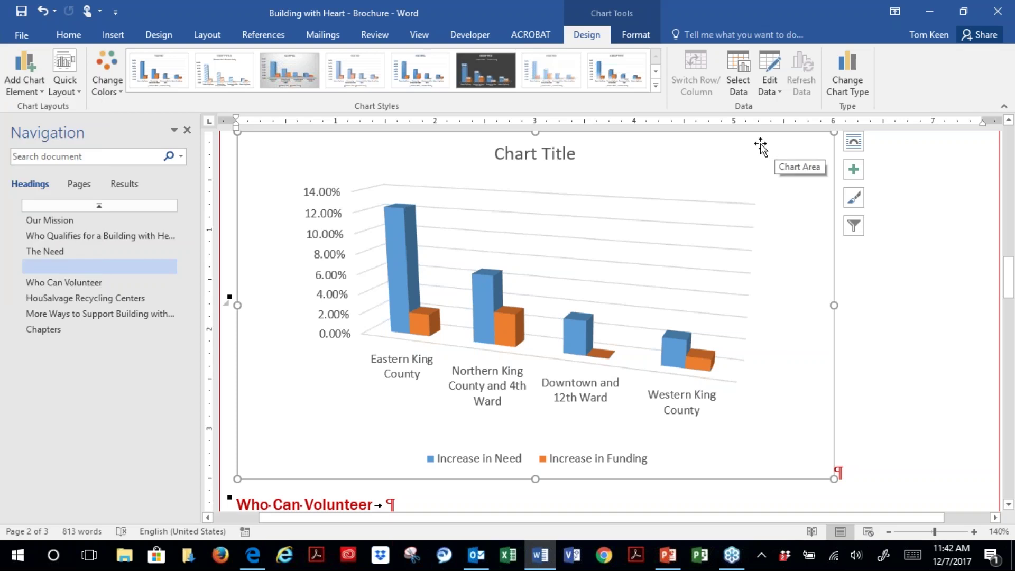
Step: Turn on Data Labels so each bar shows its percentage, such as 12.45% and 6.70%
left_click(854, 170)
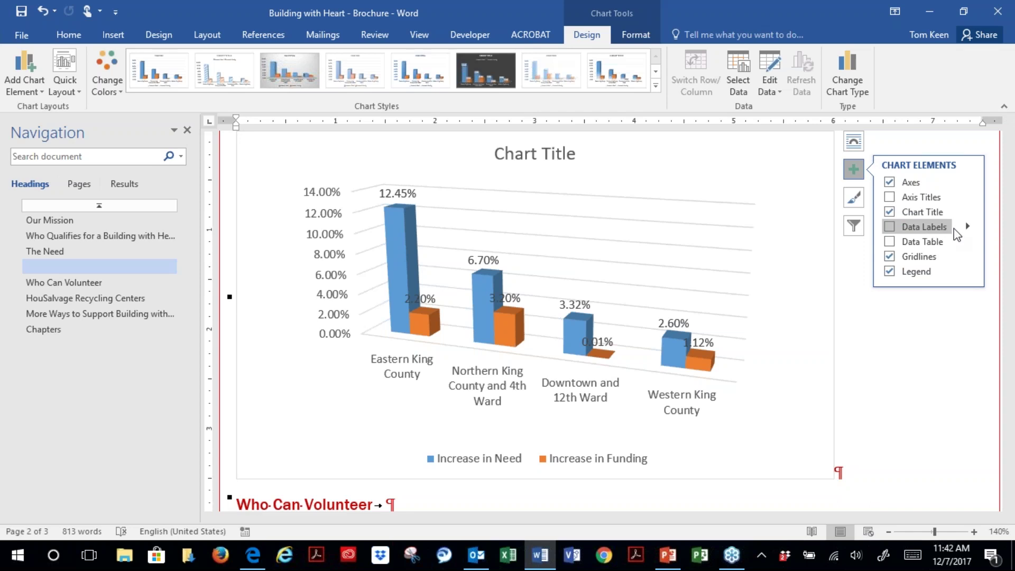
left_click(967, 227)
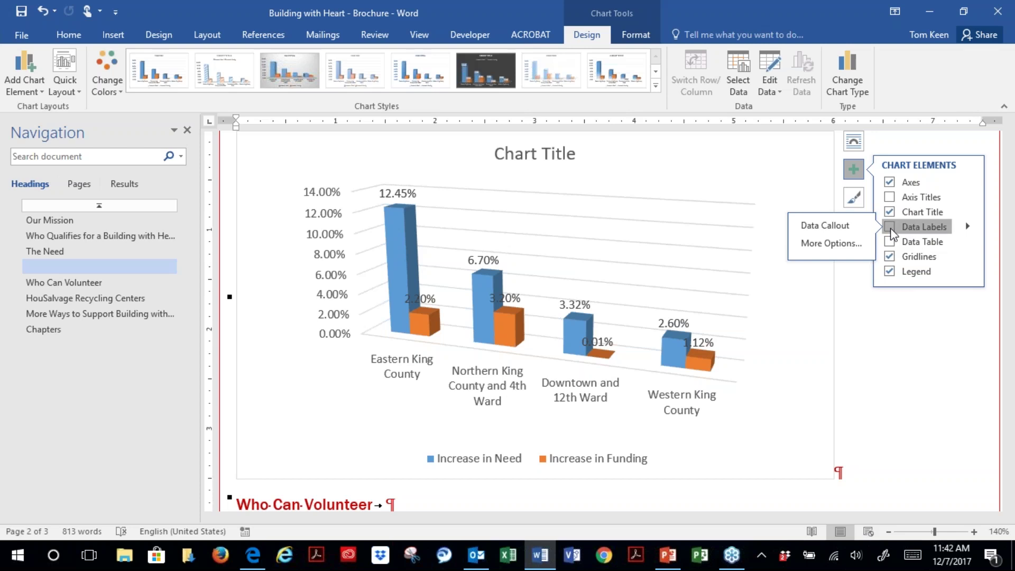
left_click(890, 227)
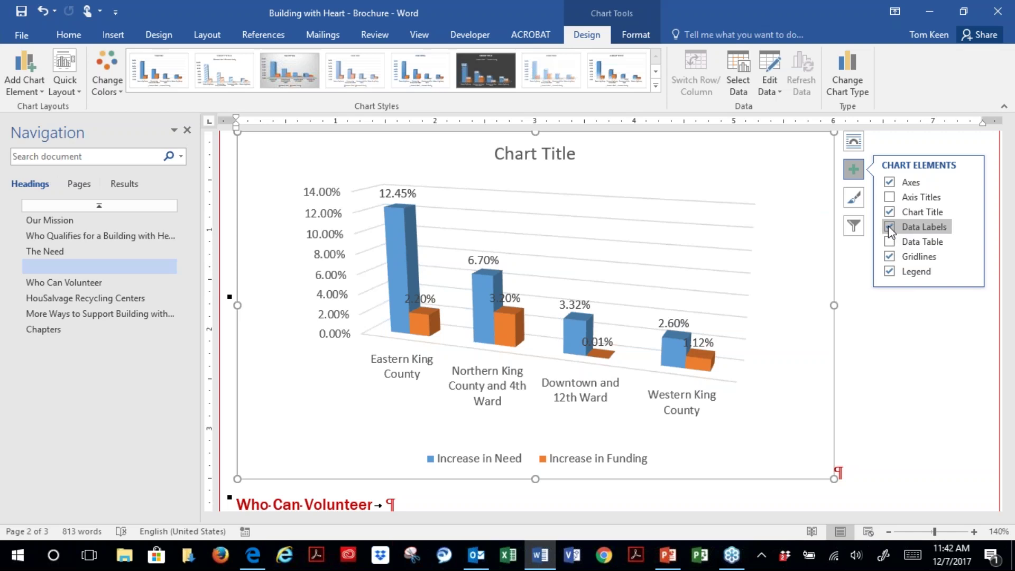
left_click(890, 227)
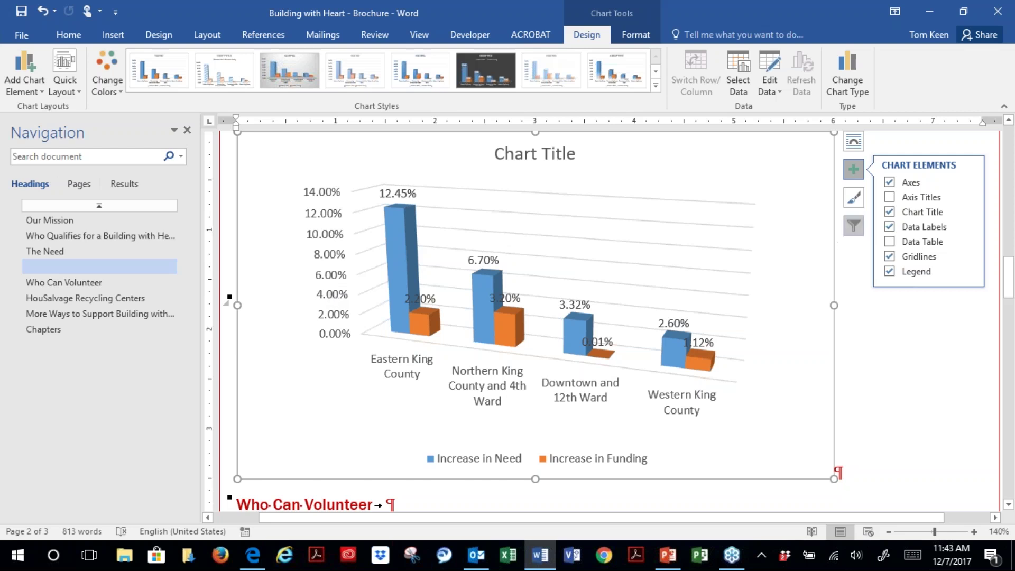
Step: Hide the Primary Vertical percentage axis and the gridlines on the 3-D chart
left_click(968, 183)
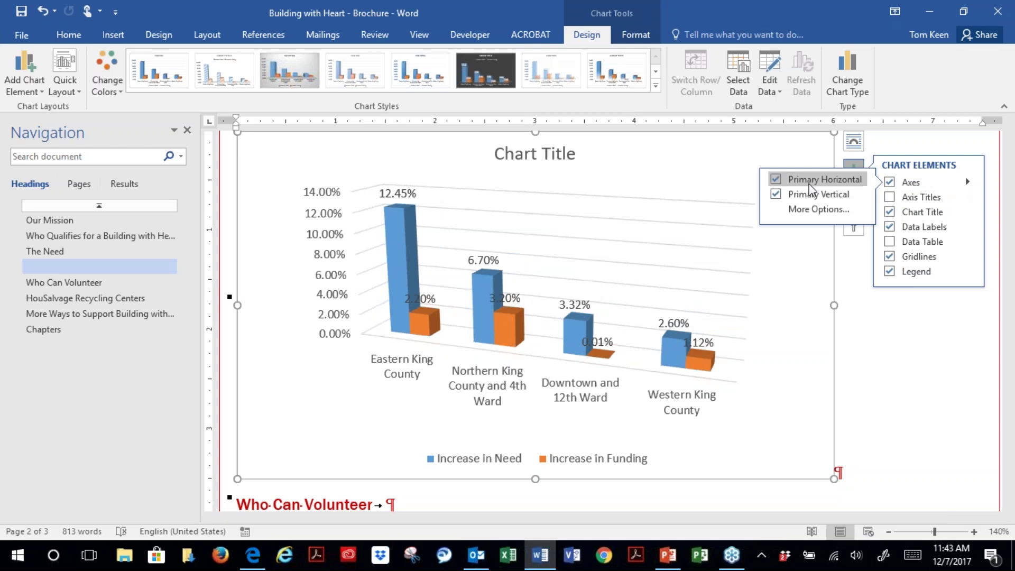
left_click(776, 195)
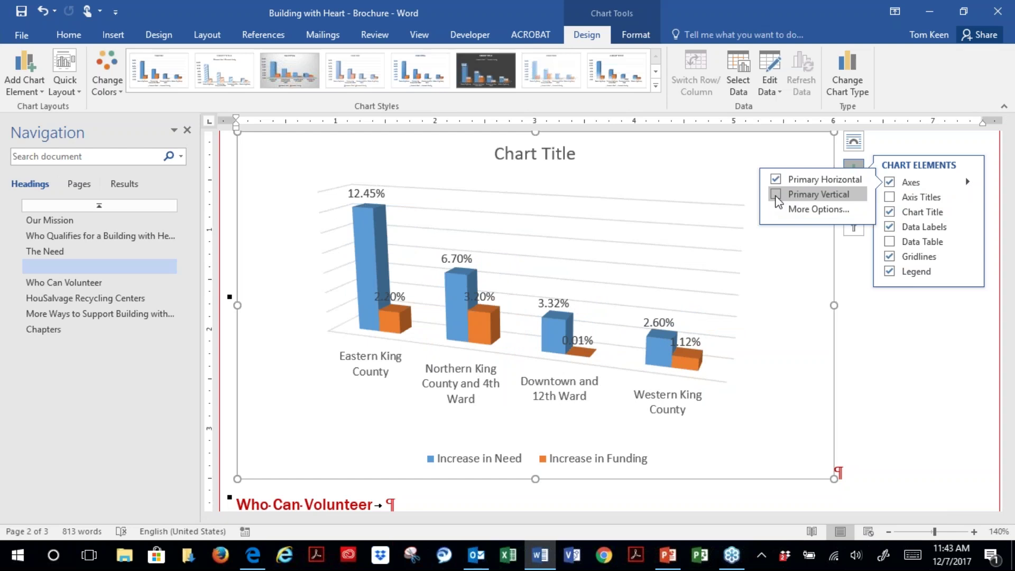
left_click(889, 258)
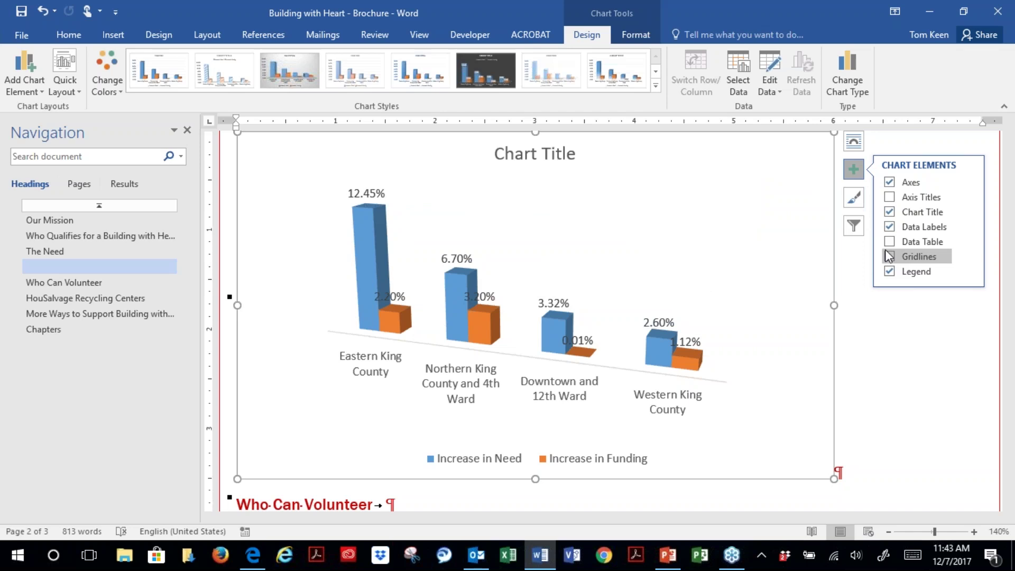
left_click(548, 158)
scroll(635, 224, "up", 5)
Step: Retitle the chart 'The Need for Housing' in place of the placeholder Chart Title
scroll(635, 224, "up", 2)
scroll(634, 224, "up", 1)
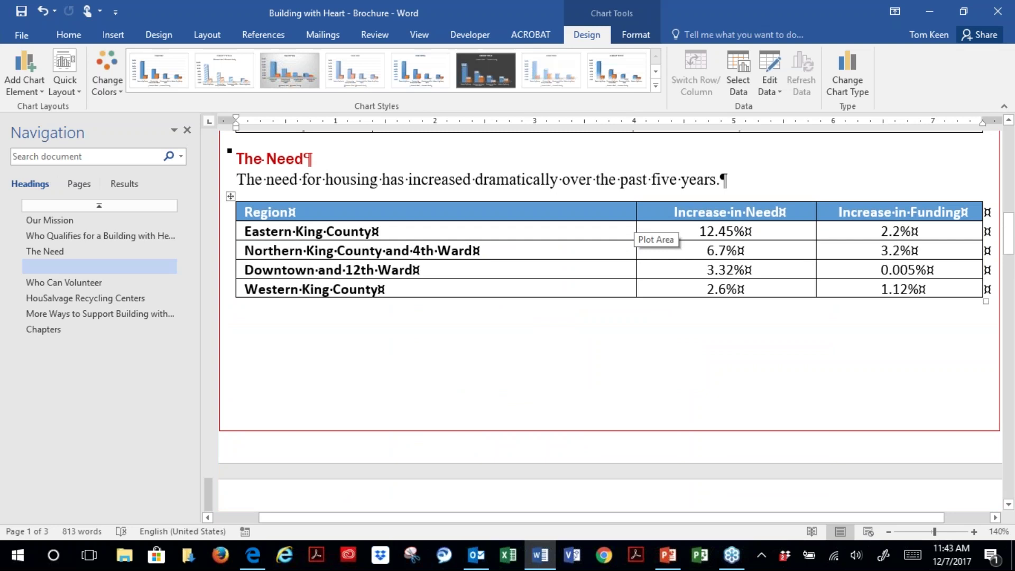
scroll(635, 233, "down", 3)
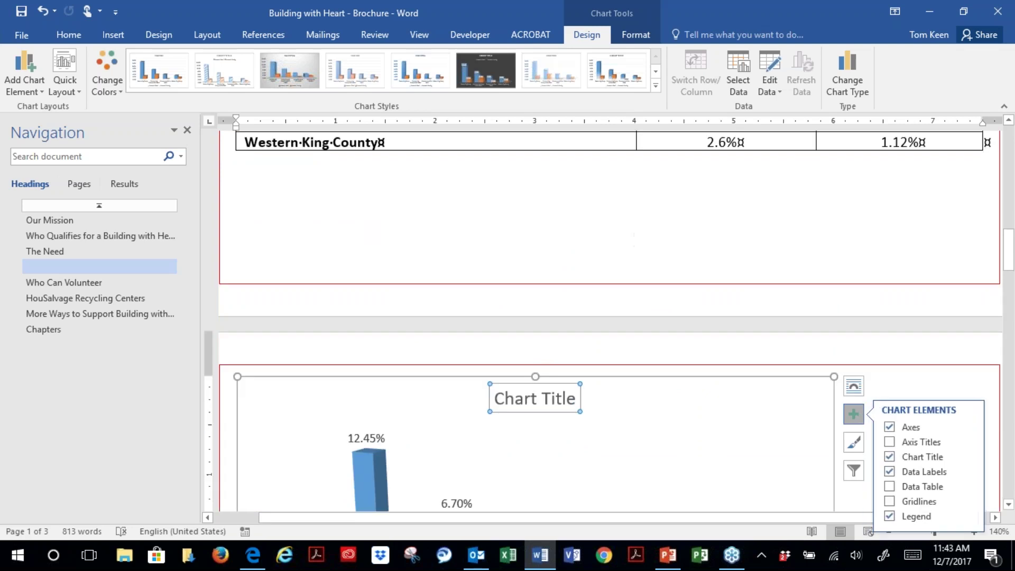
type("The Need for Housing")
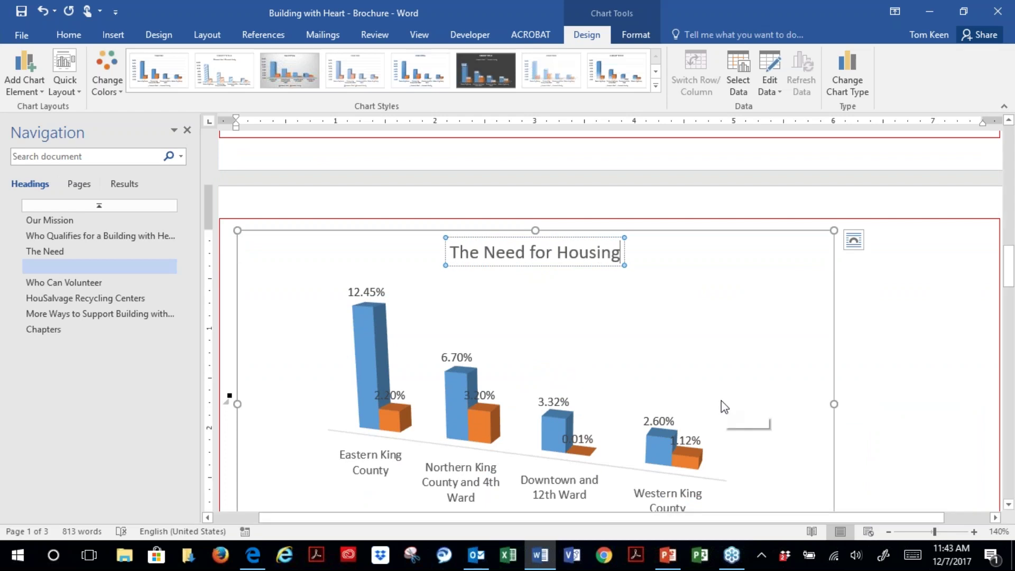
Step: Select the whole chart and bring up the Change Colors palette choices
scroll(714, 403, "down", 1)
scroll(714, 404, "down", 1)
scroll(711, 399, "down", 1)
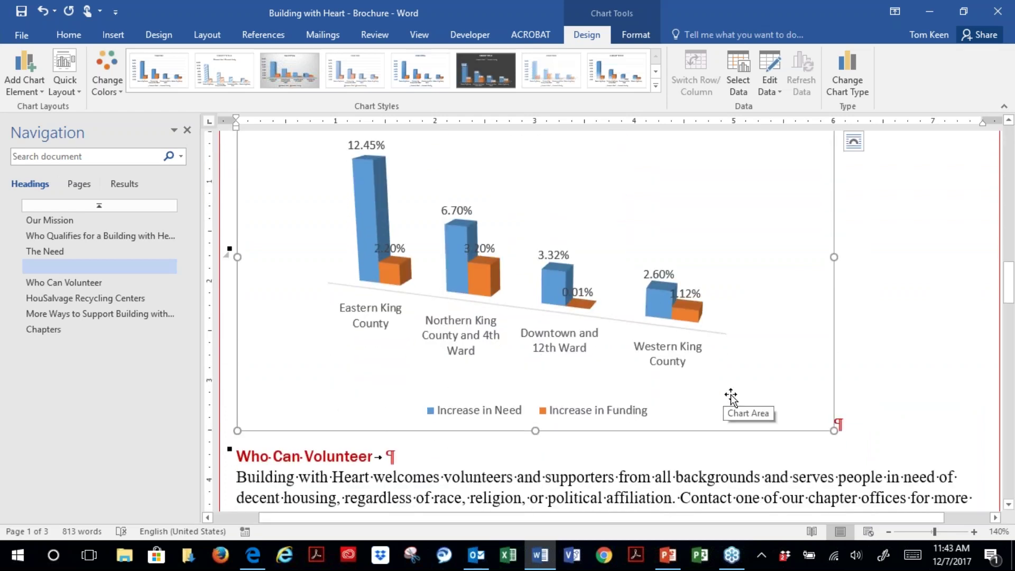
scroll(751, 386, "up", 2)
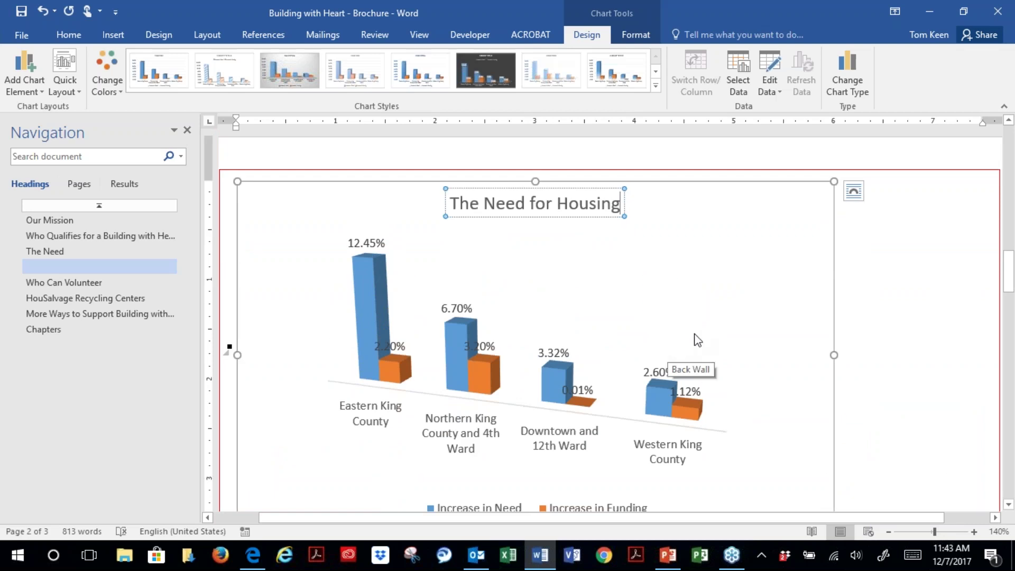
left_click(829, 234)
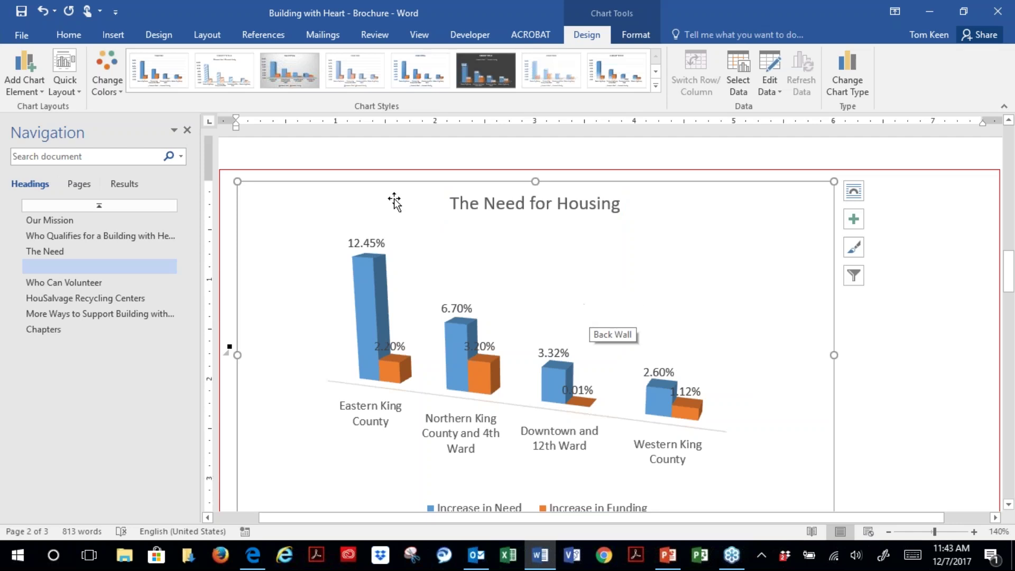
left_click(119, 88)
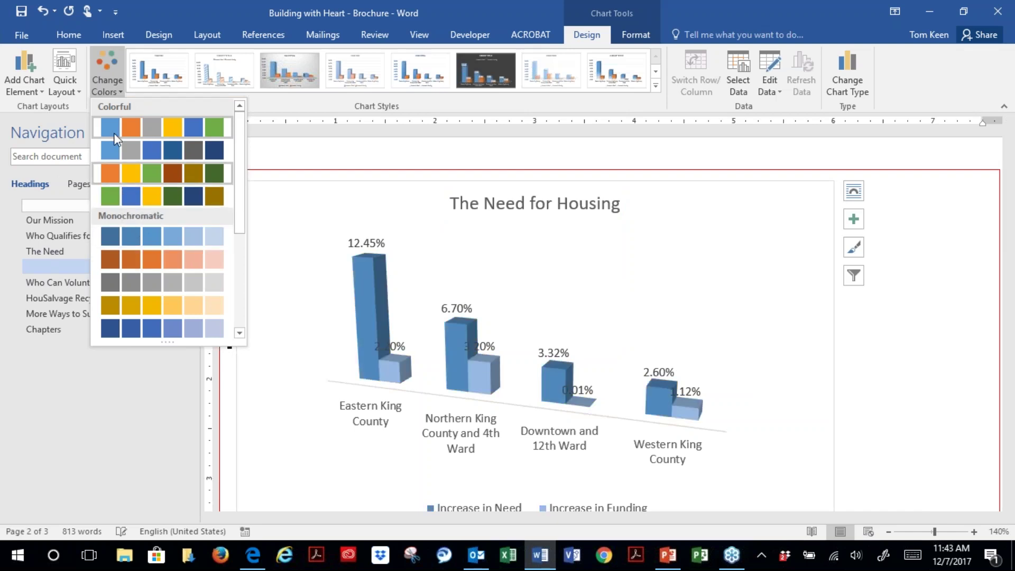
Step: Apply chart Style 6 for a charcoal background, uppercase title and boxed white percentage labels
left_click(326, 105)
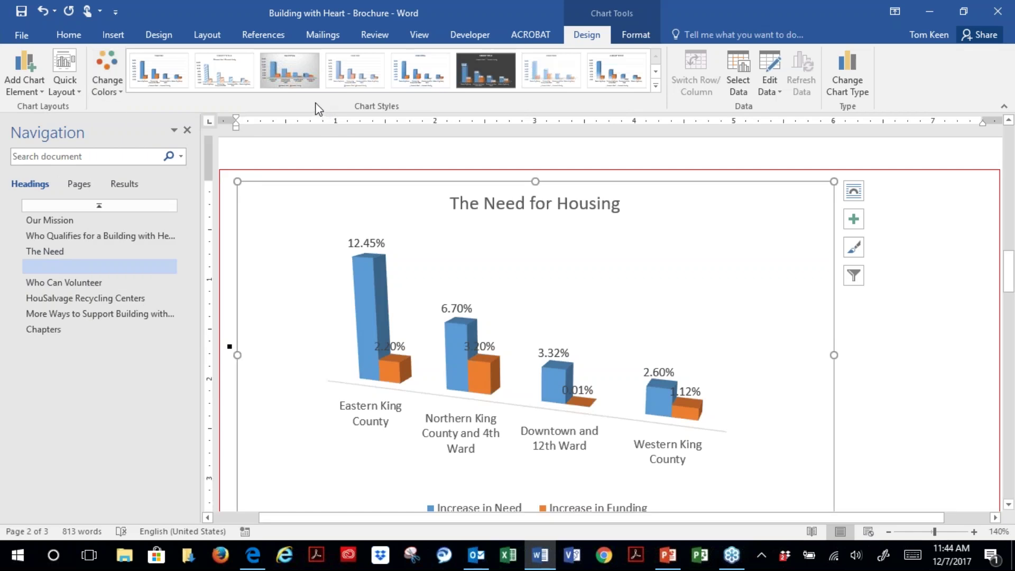
left_click(656, 86)
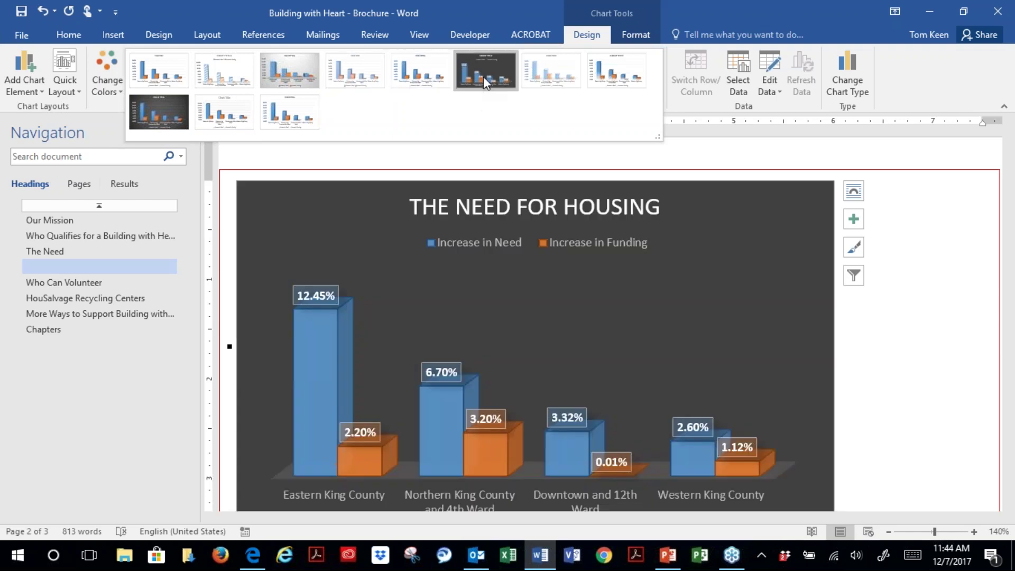
left_click(483, 77)
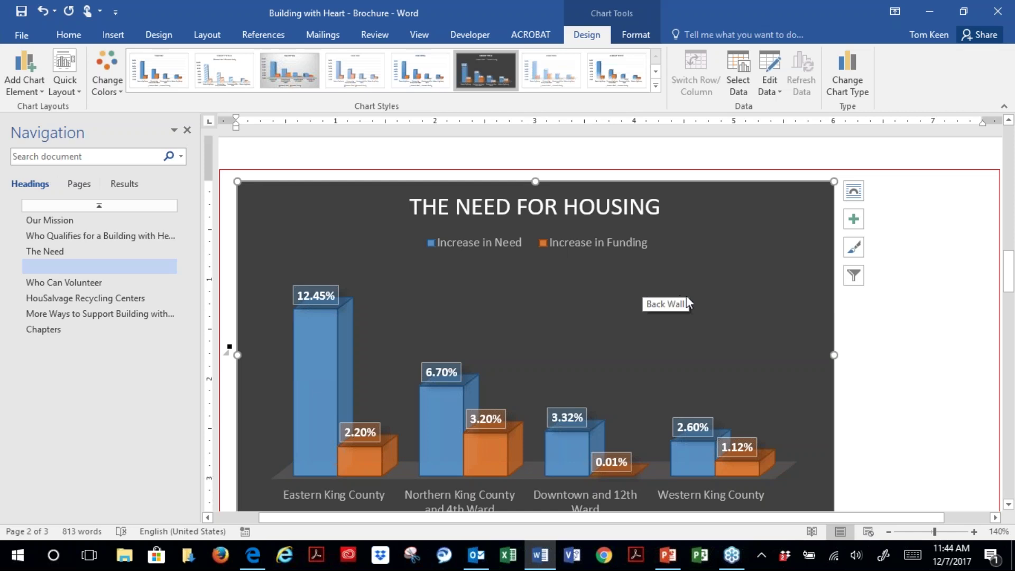
scroll(702, 287, "down", 1)
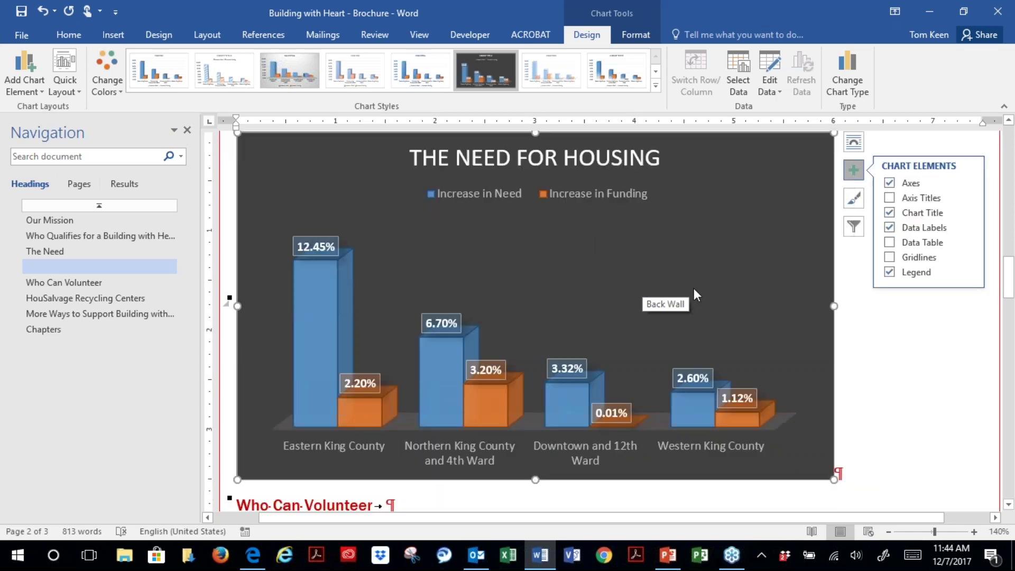
scroll(694, 294, "up", 2)
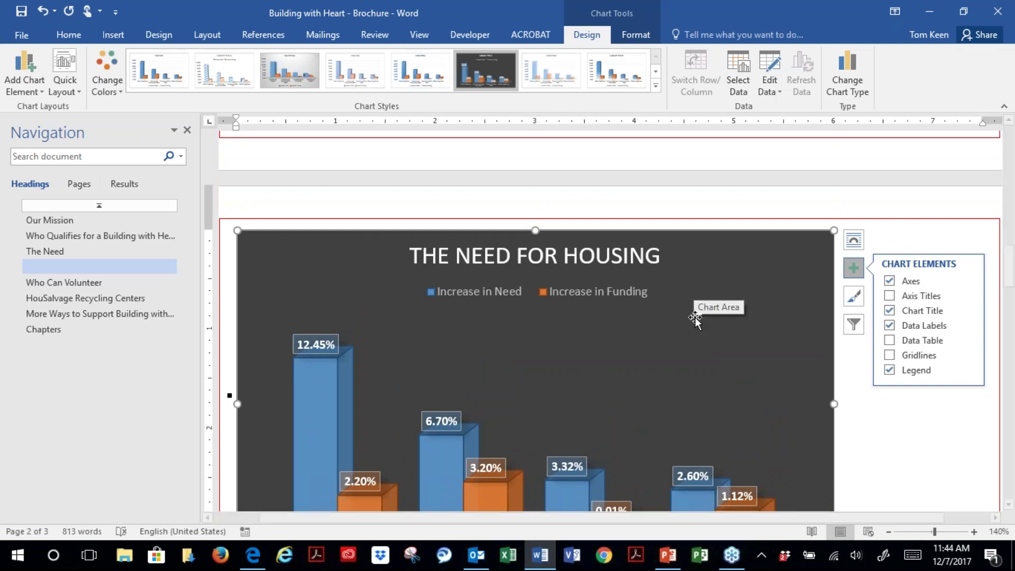
scroll(693, 312, "down", 2)
scroll(686, 313, "up", 1)
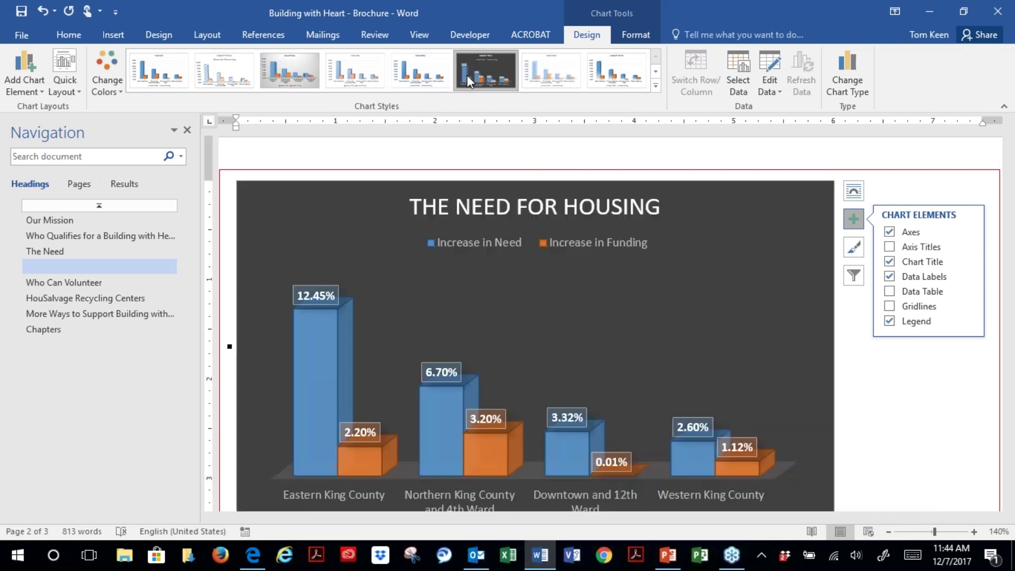
left_click(467, 75)
scroll(703, 274, "down", 1)
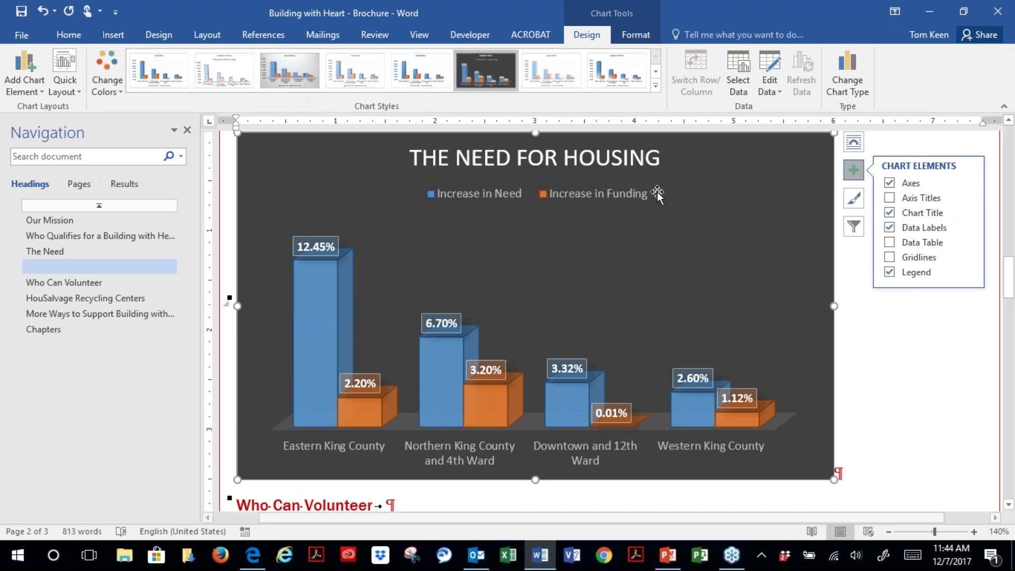
left_click(854, 169)
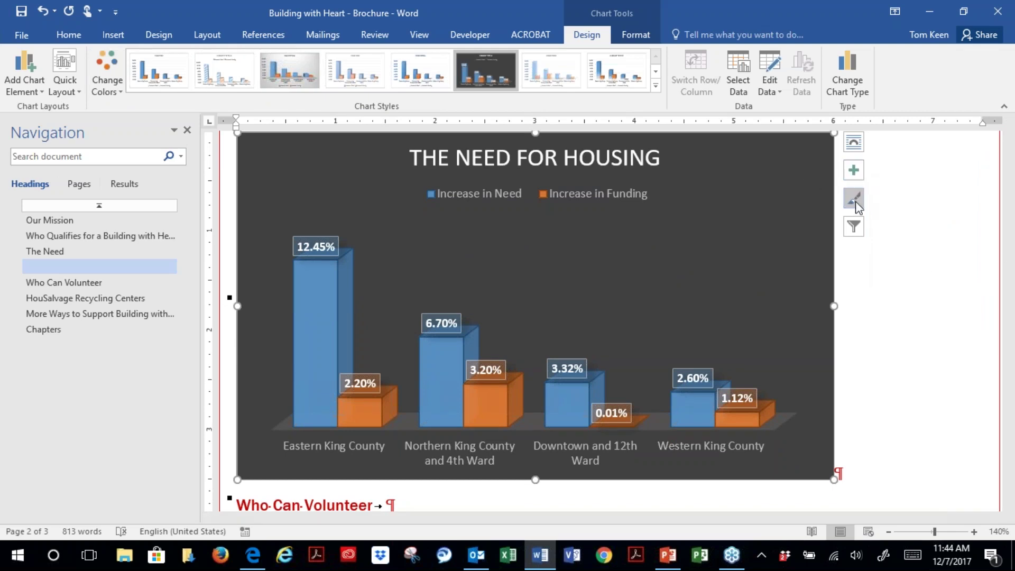
Step: Use the third Colorful palette: orange Increase in Need bars, gold Increase in Funding bars
left_click(854, 200)
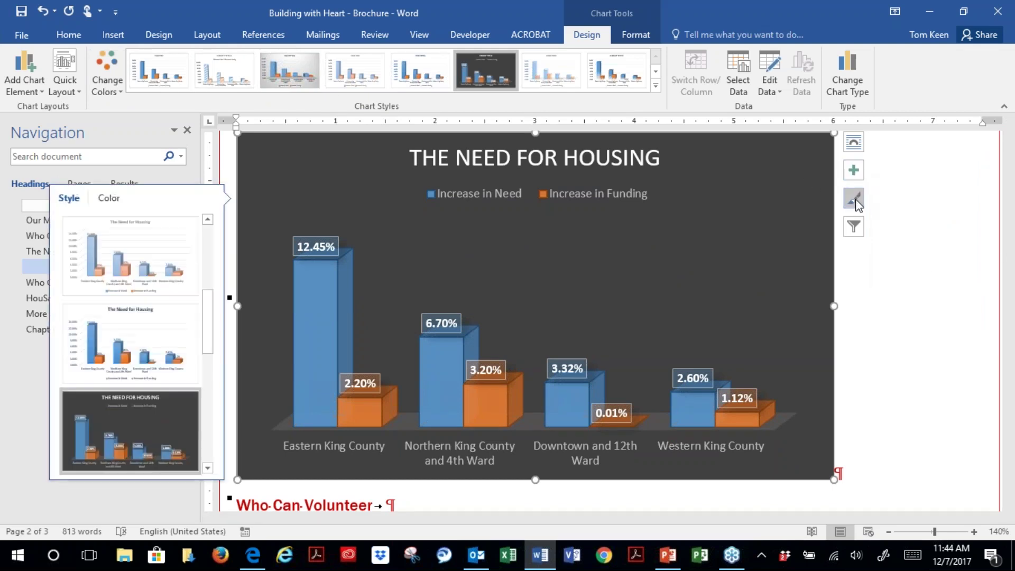
left_click(120, 201)
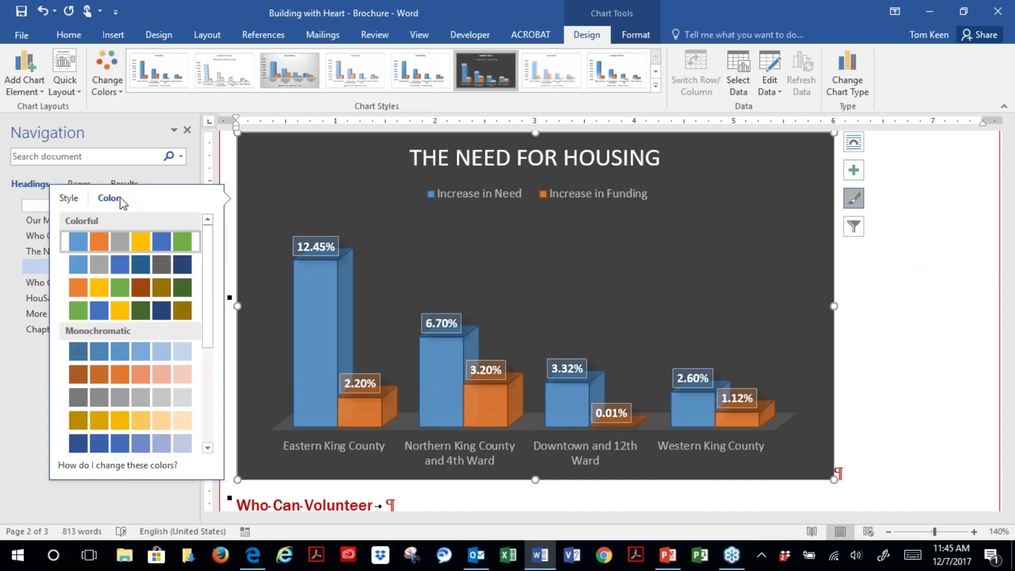
left_click(81, 288)
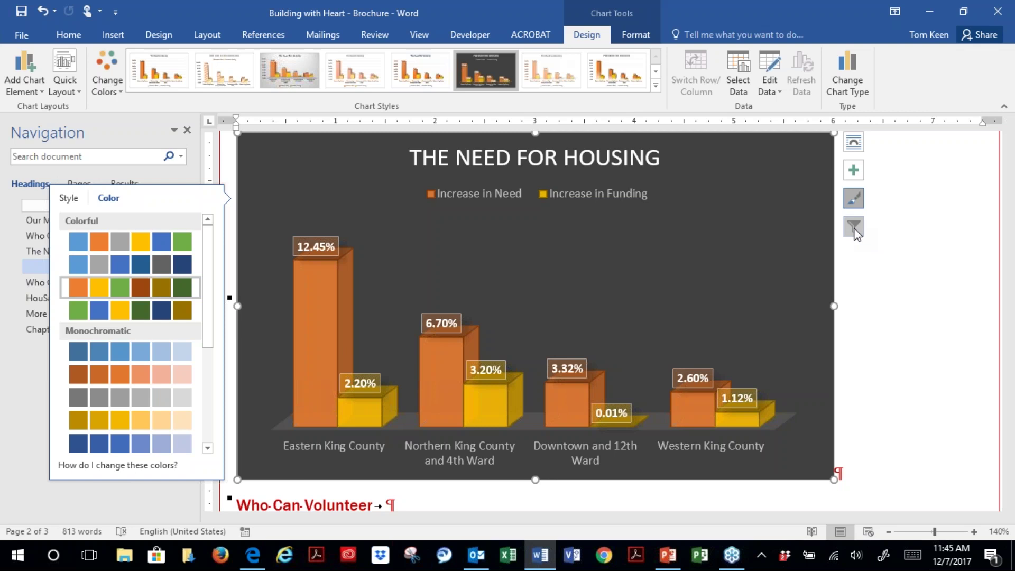
left_click(857, 233)
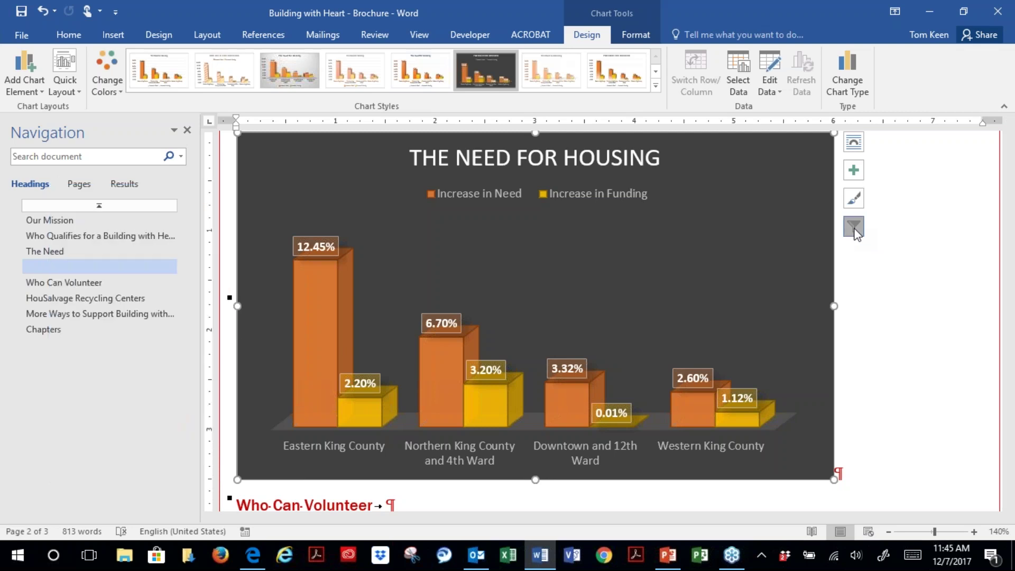
left_click(857, 233)
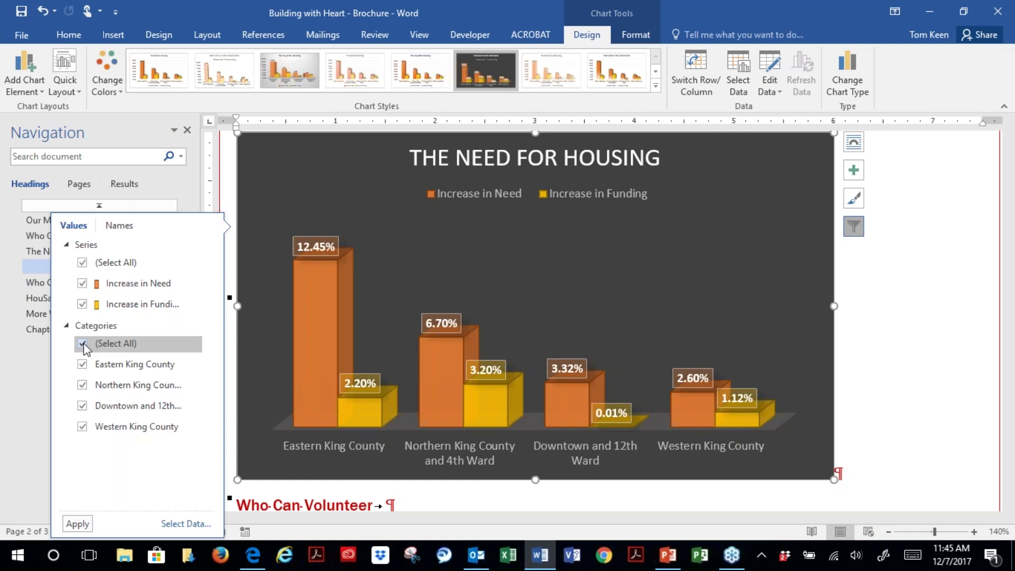
Step: Filter the categories to Eastern King County only, showing its 12.45% and 2.20% bars
left_click(82, 344)
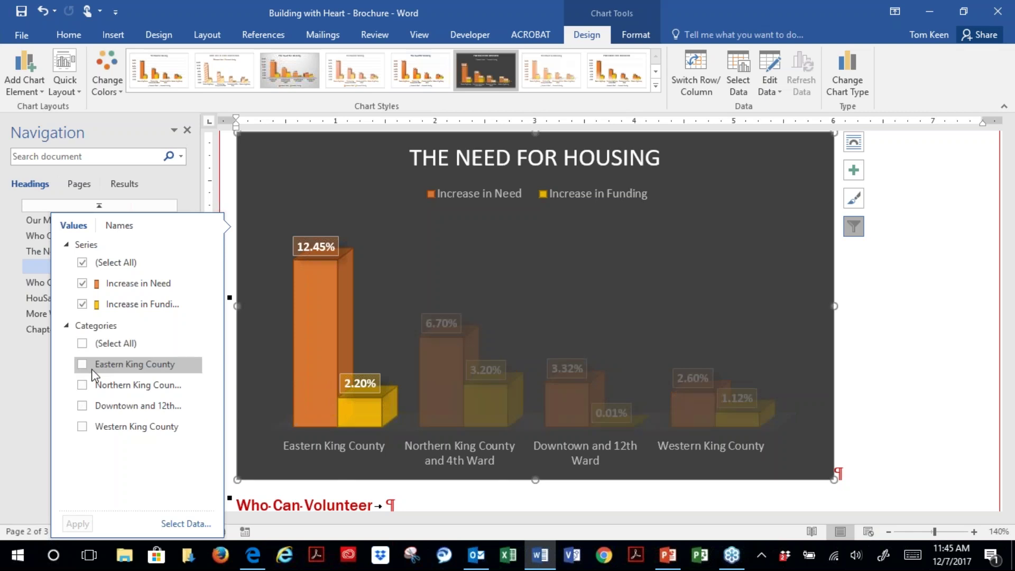
left_click(82, 365)
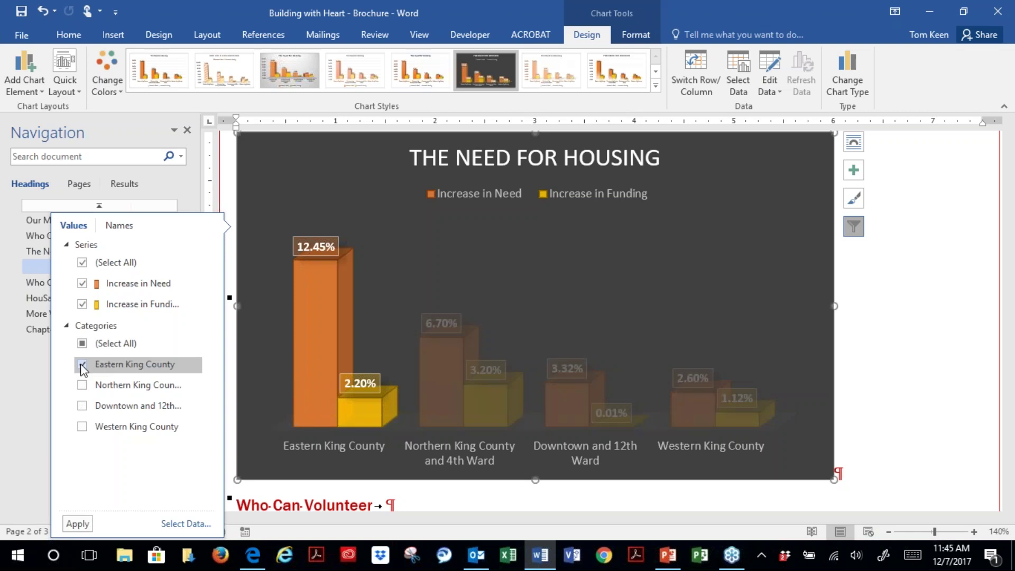
left_click(78, 523)
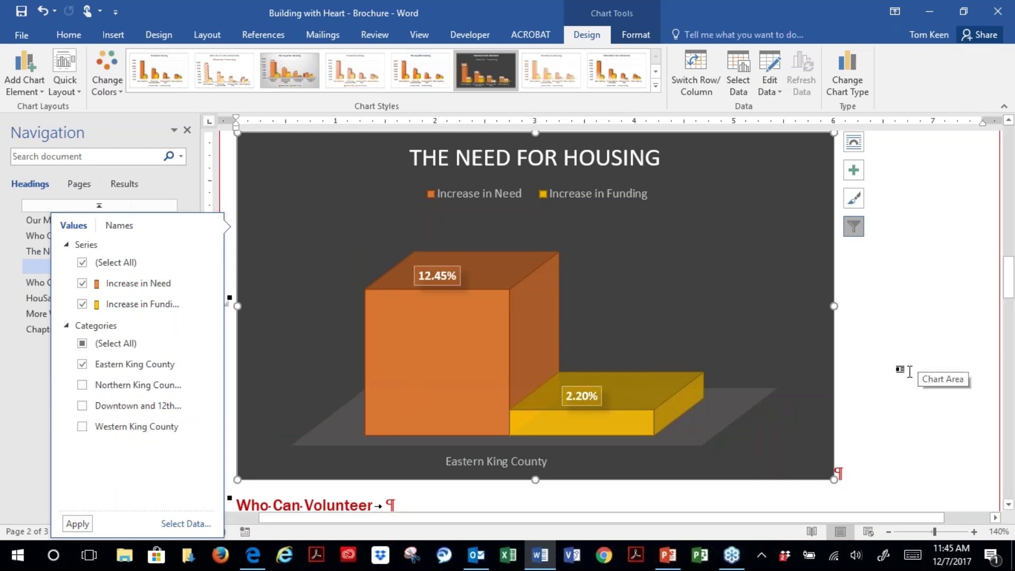
scroll(909, 372, "up", 1)
scroll(906, 374, "up", 1)
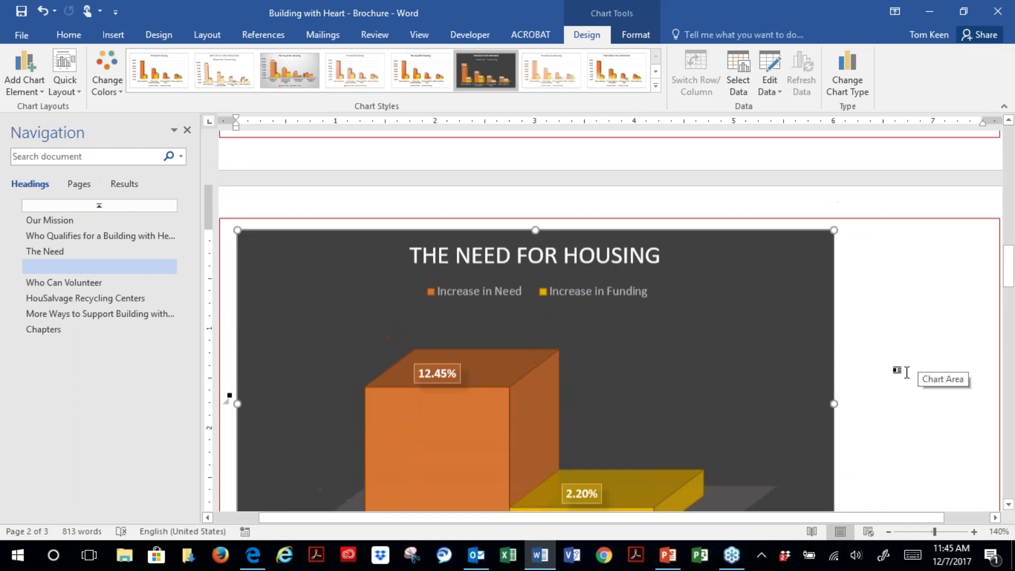
scroll(901, 370, "up", 1)
scroll(897, 367, "up", 2)
scroll(896, 365, "up", 1)
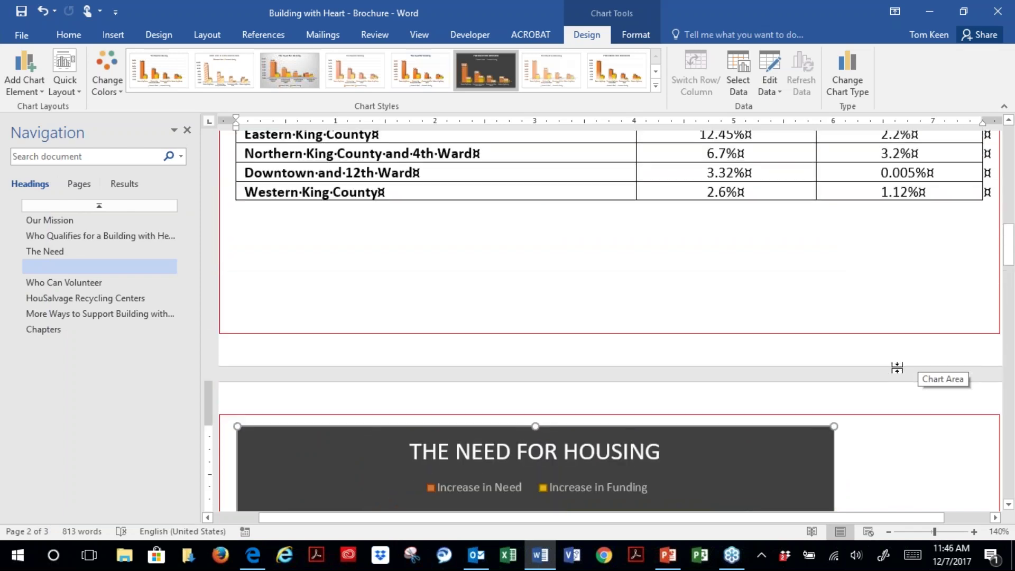
scroll(894, 364, "up", 2)
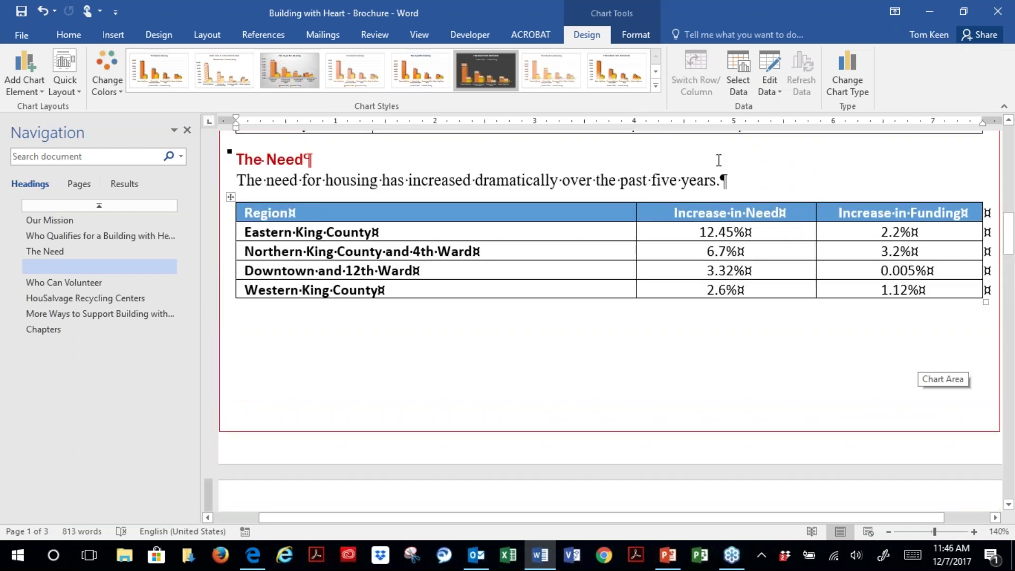
left_click(740, 78)
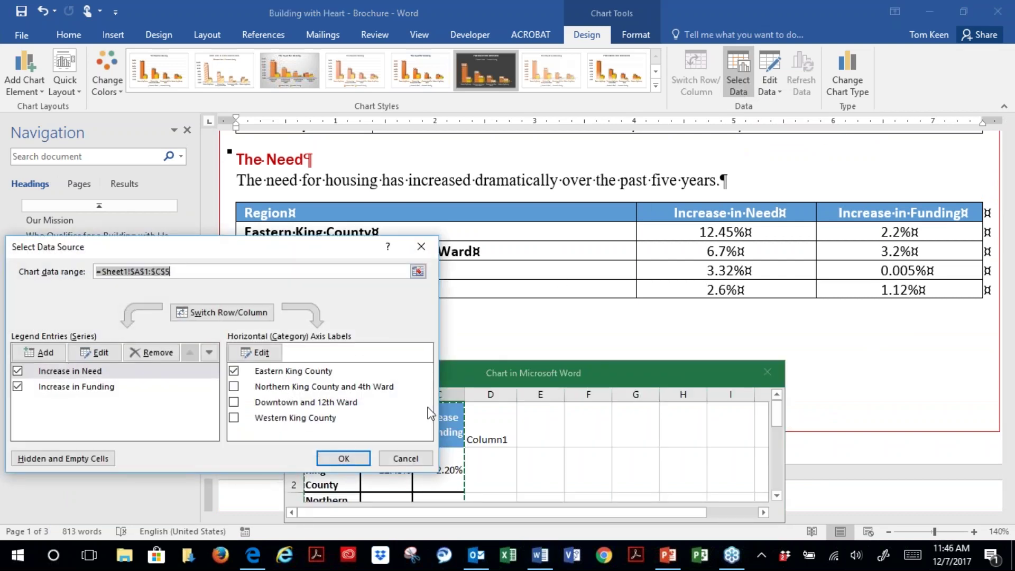
left_click(406, 459)
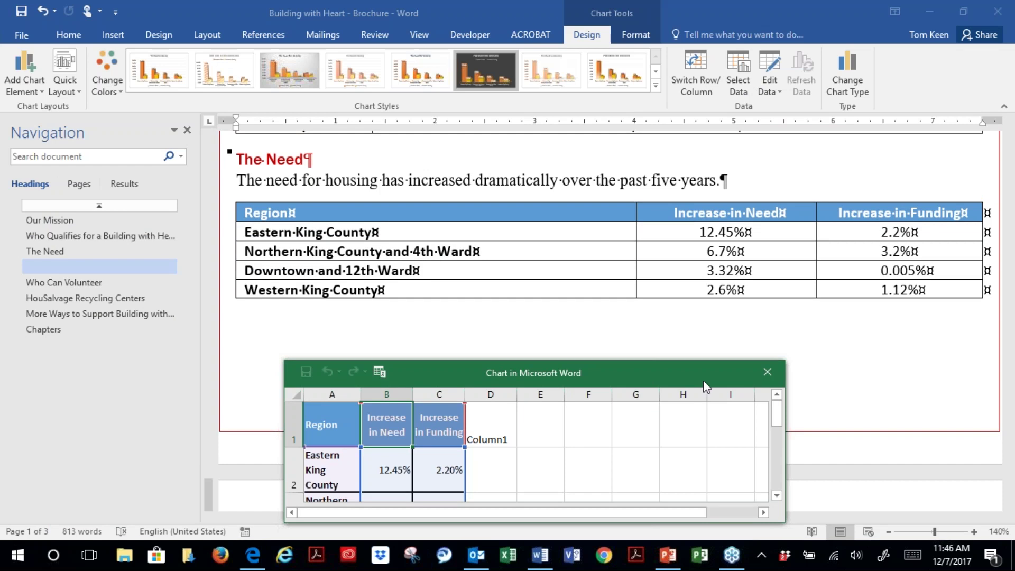
left_click(778, 375)
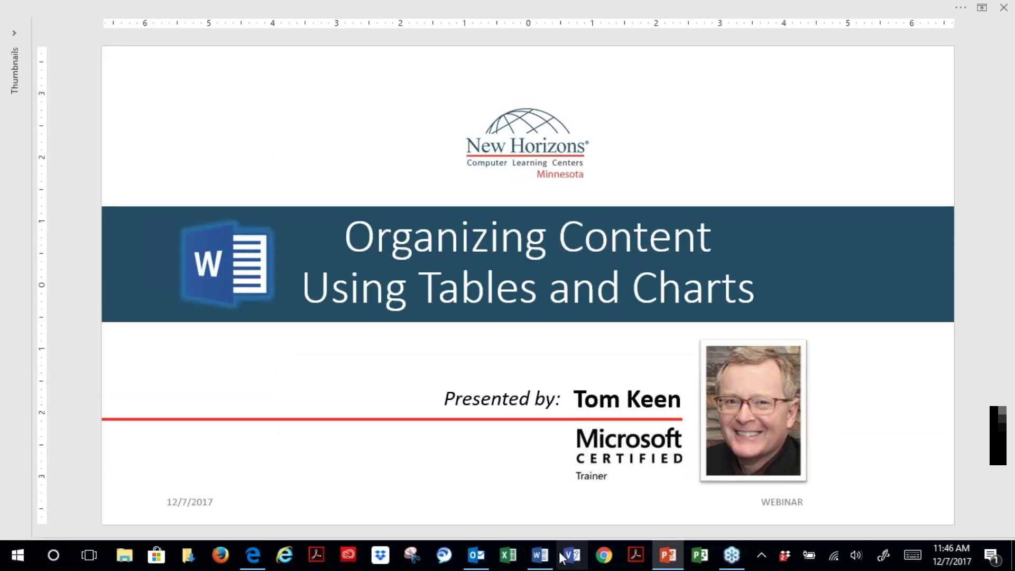
left_click(540, 555)
scroll(634, 439, "down", 2)
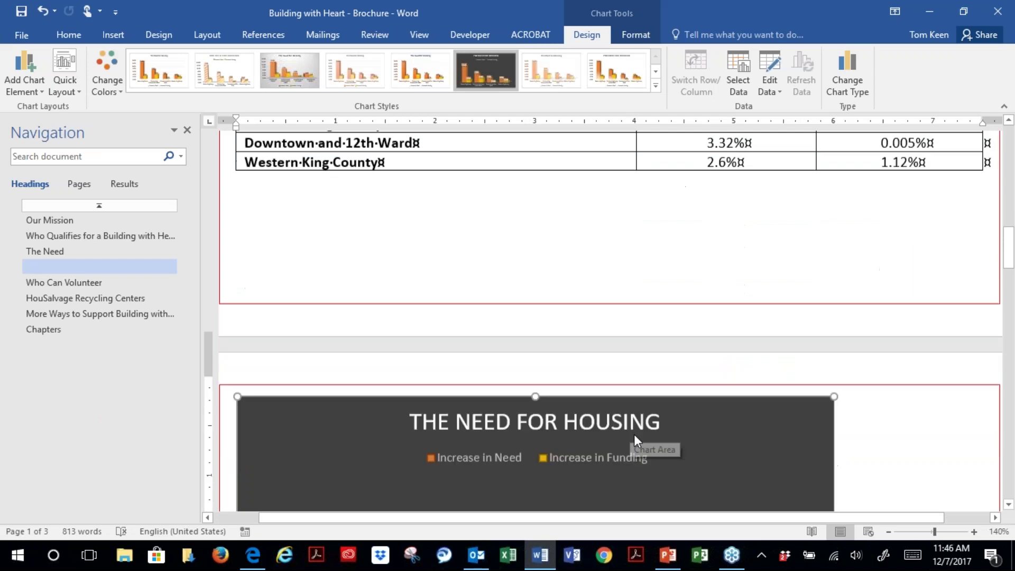
scroll(636, 431, "down", 3)
scroll(640, 426, "down", 3)
mouse_move(854, 227)
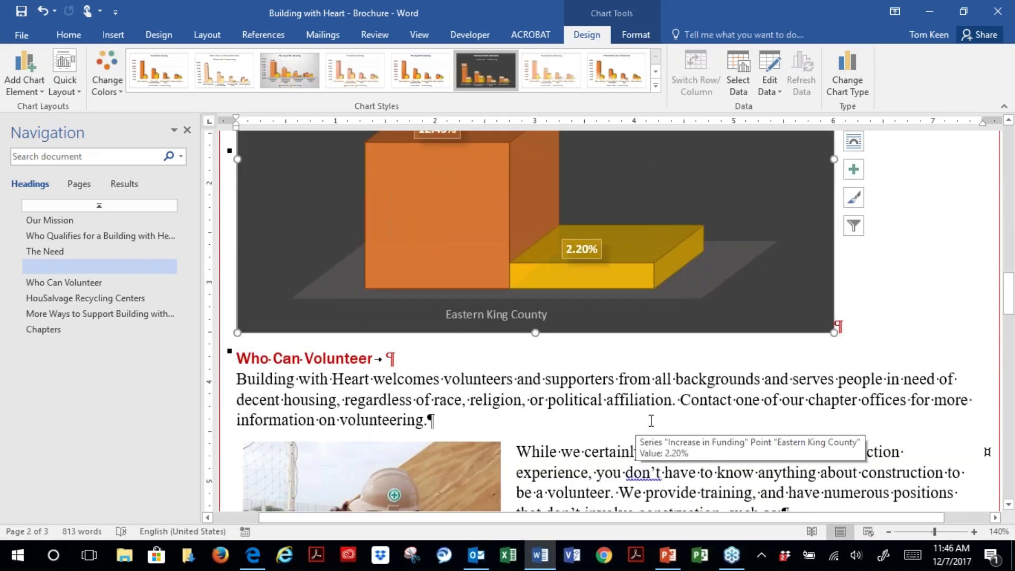
scroll(652, 420, "up", 1)
scroll(730, 410, "up", 1)
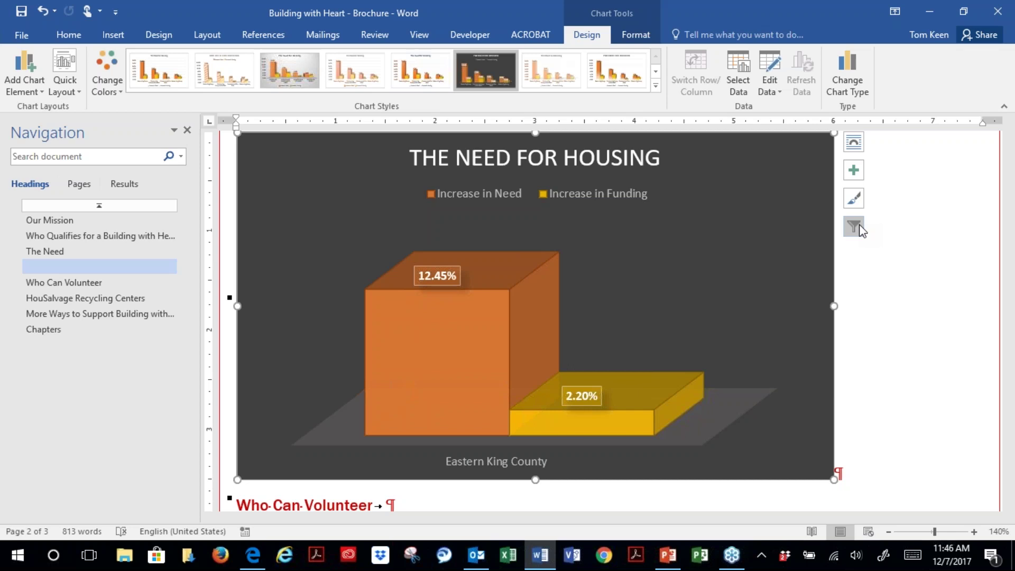
Step: Tick (Select All) under Categories in Chart Filters so all four regions plot again
left_click(854, 227)
left_click(855, 232)
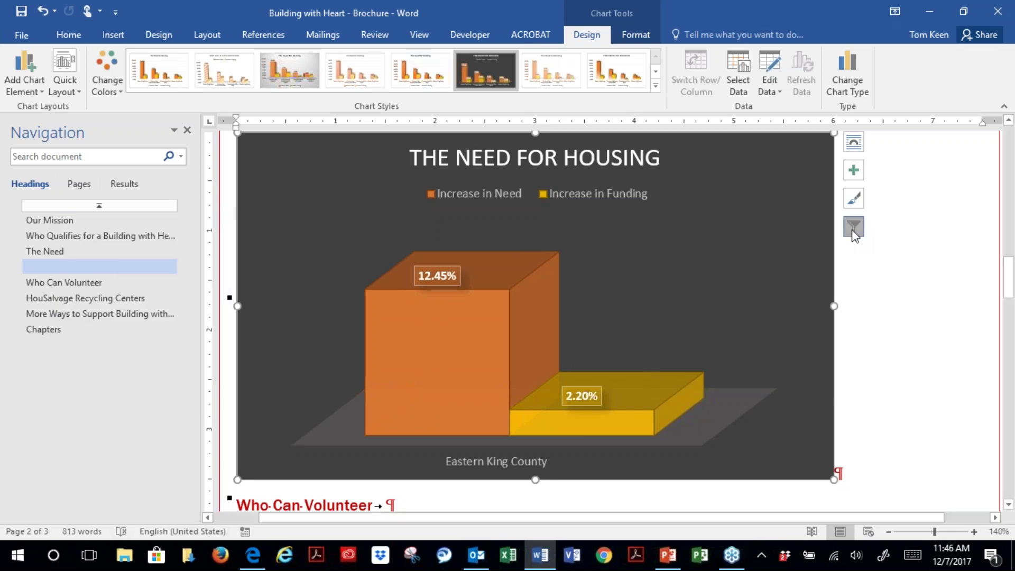
left_click(855, 233)
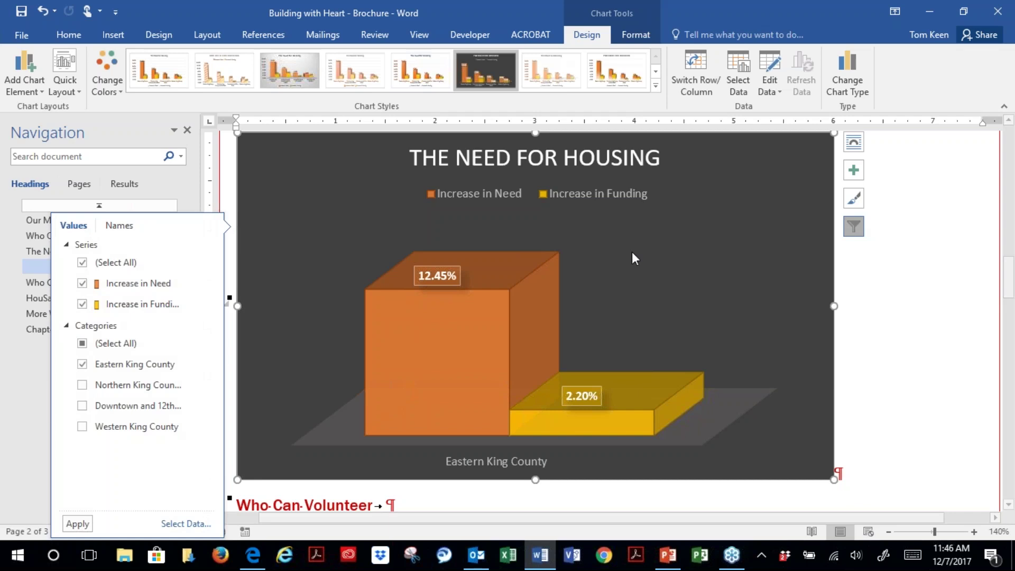
left_click(81, 344)
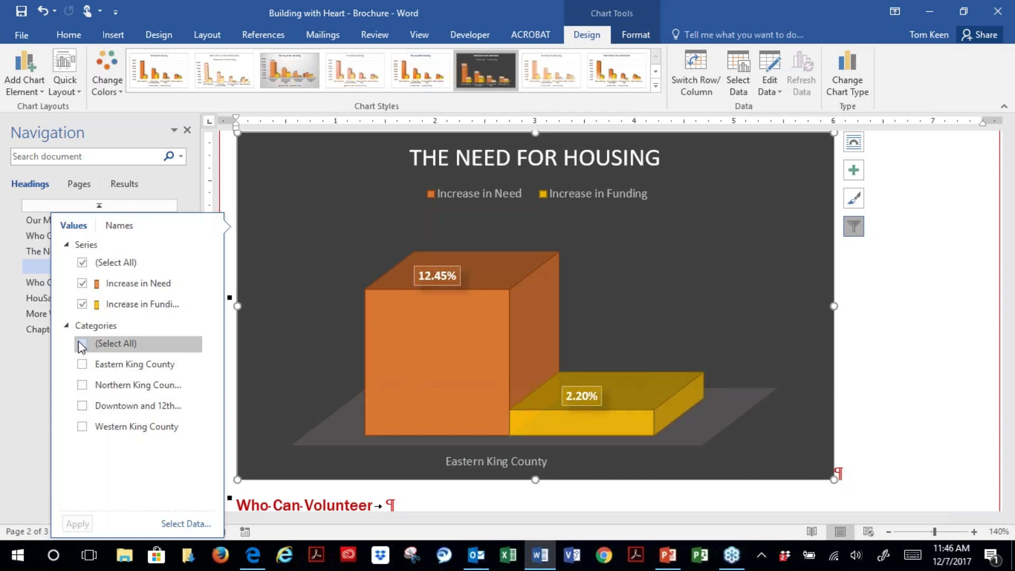
left_click(82, 344)
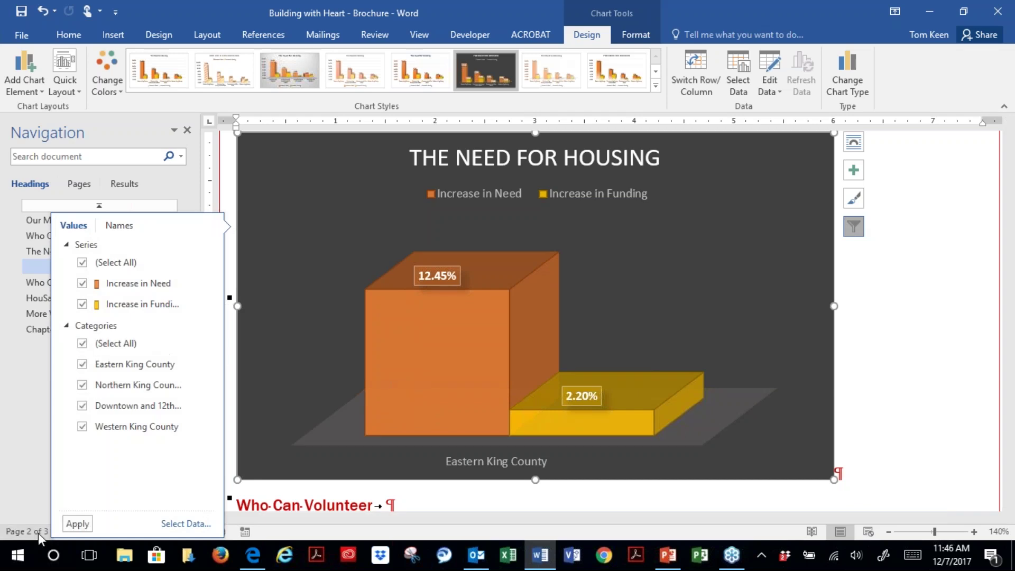
left_click(77, 523)
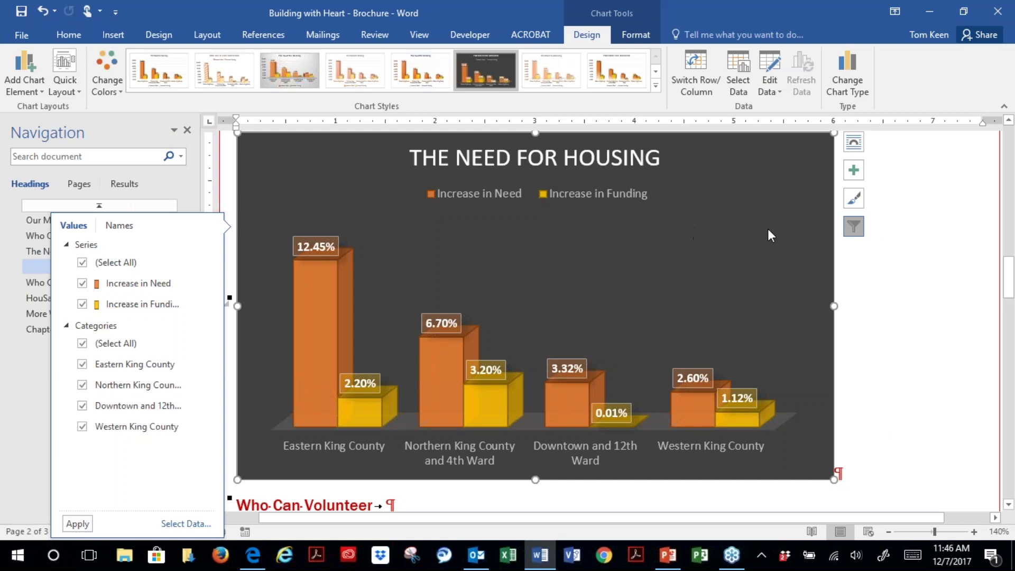
left_click(855, 227)
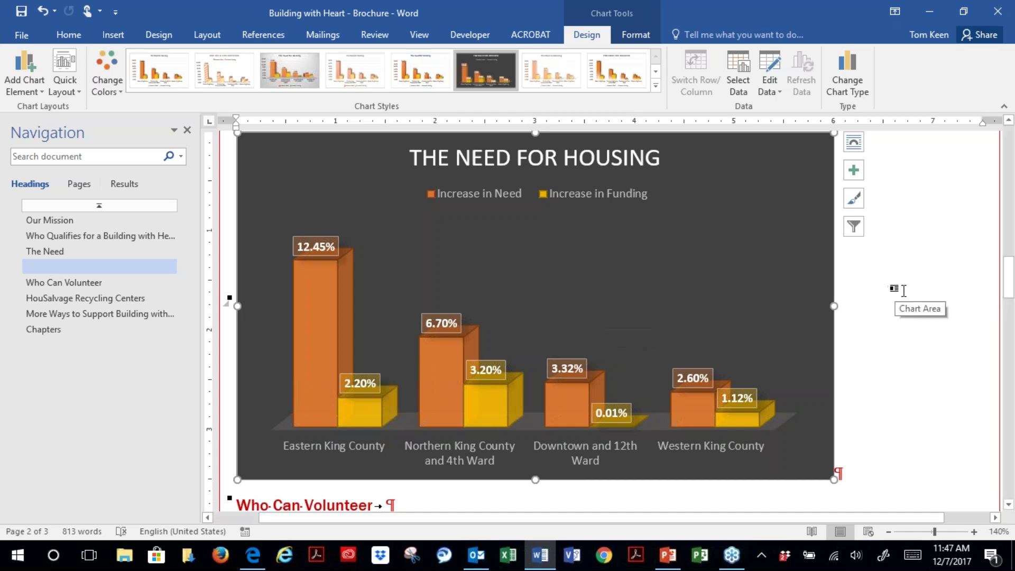
Step: Deselect the chart and scroll through the brochure to check the restored chart
left_click(883, 264)
scroll(663, 299, "up", 2)
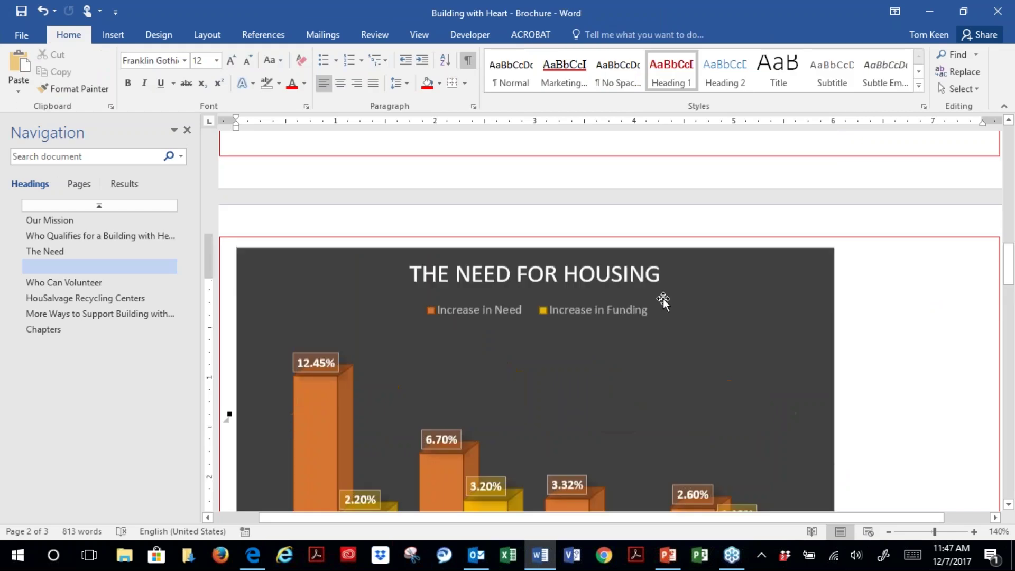
scroll(663, 298, "up", 1)
scroll(664, 299, "up", 3)
scroll(664, 299, "up", 1)
scroll(604, 303, "up", 3)
scroll(604, 303, "up", 4)
scroll(604, 302, "up", 3)
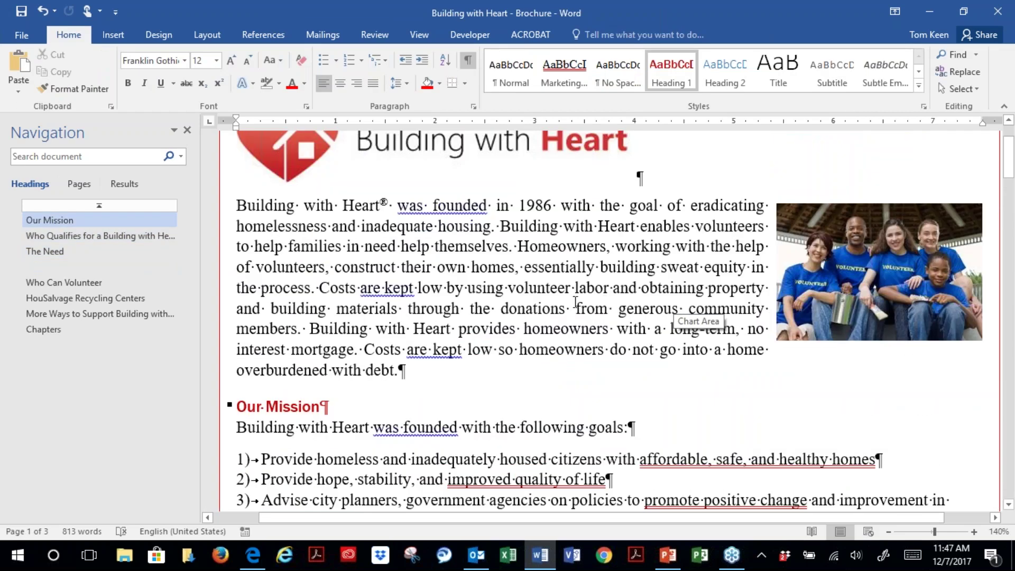
scroll(575, 302, "down", 2)
scroll(575, 302, "down", 8)
scroll(582, 313, "down", 7)
scroll(582, 313, "down", 2)
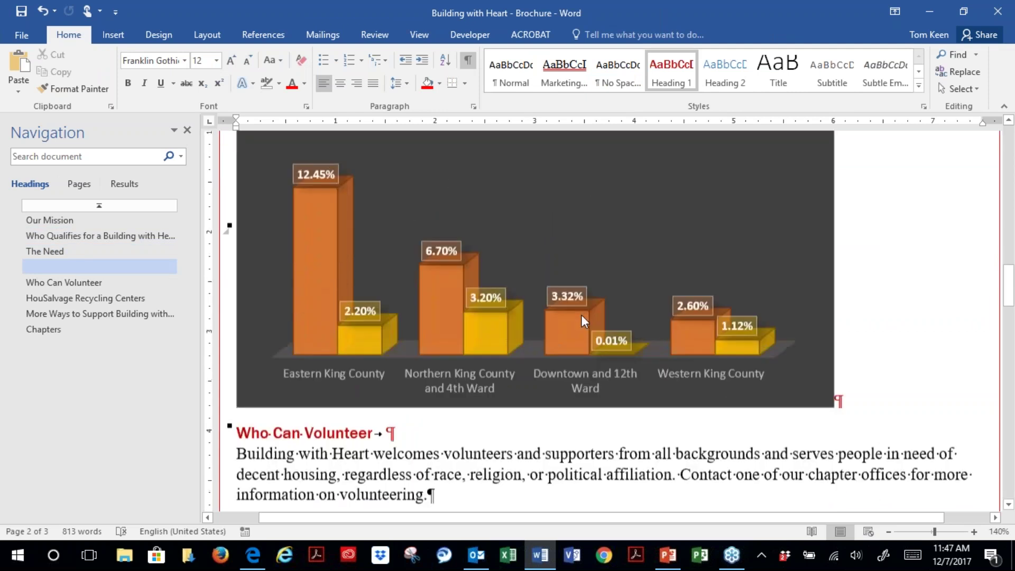
scroll(581, 316, "down", 1)
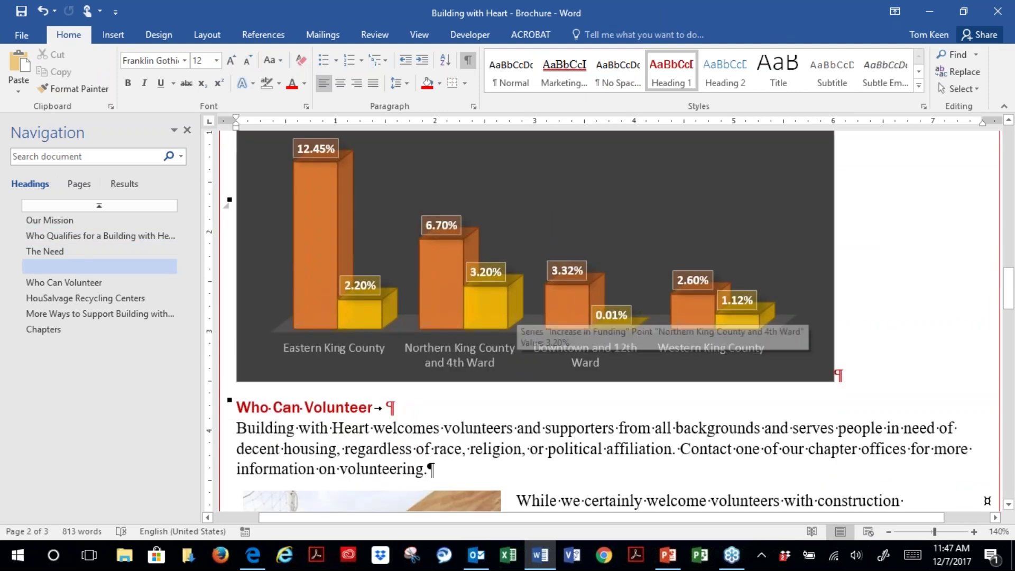
Step: Delete the empty paragraph before Who Can Volunteer so the heading follows the chart
left_click(244, 404)
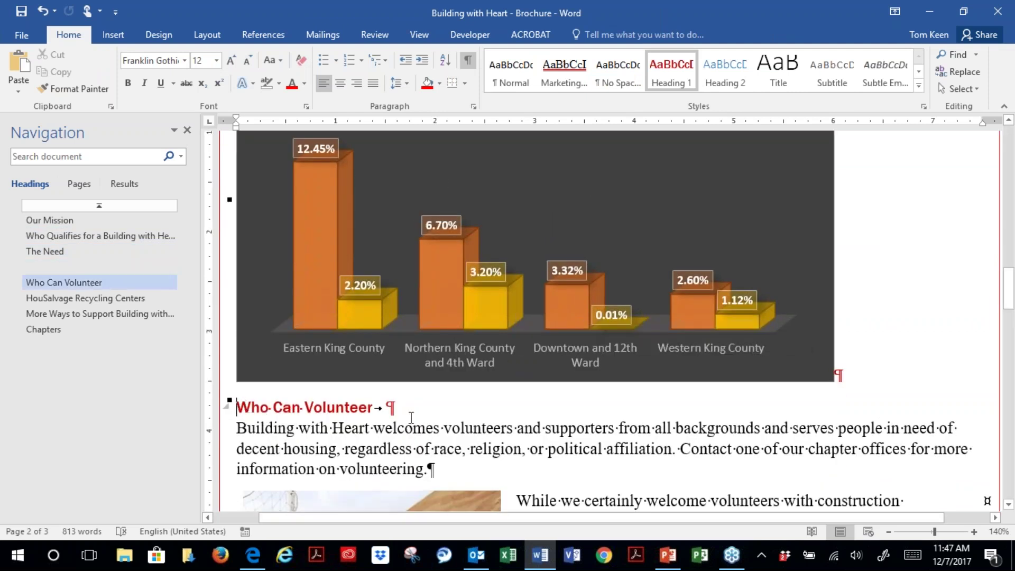
scroll(535, 399, "down", 5)
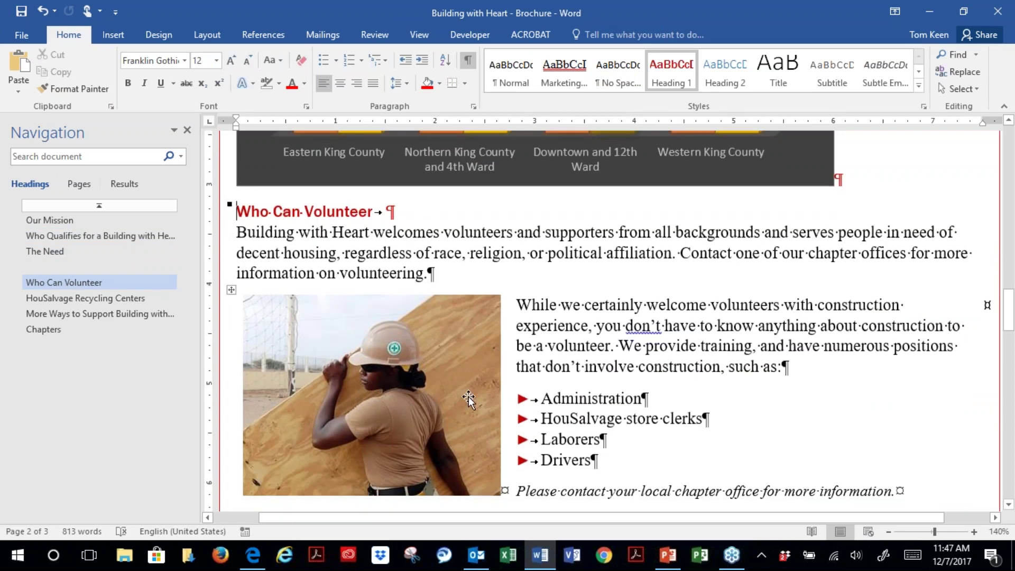
scroll(468, 399, "up", 4)
scroll(496, 371, "up", 2)
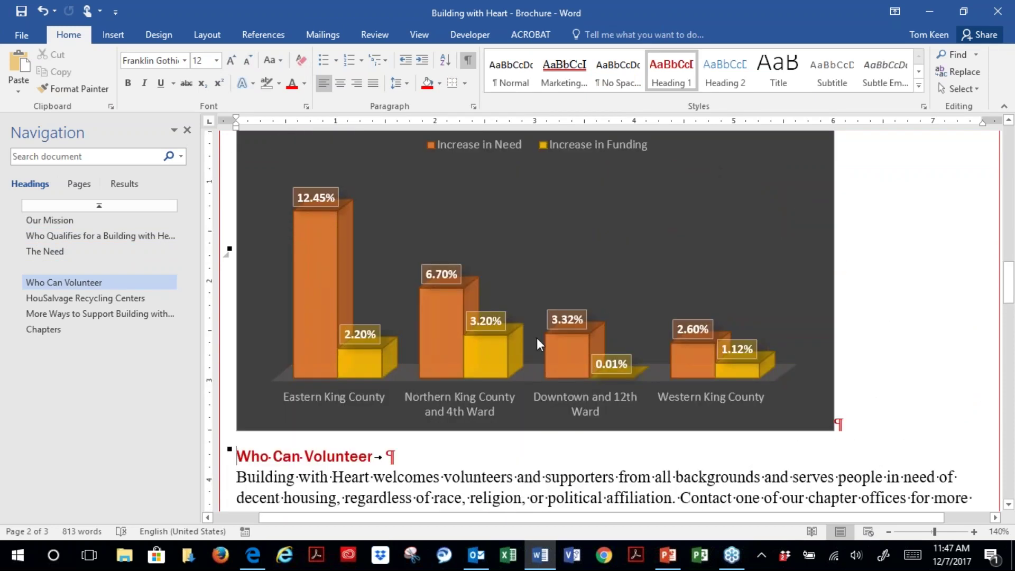
scroll(538, 339, "up", 2)
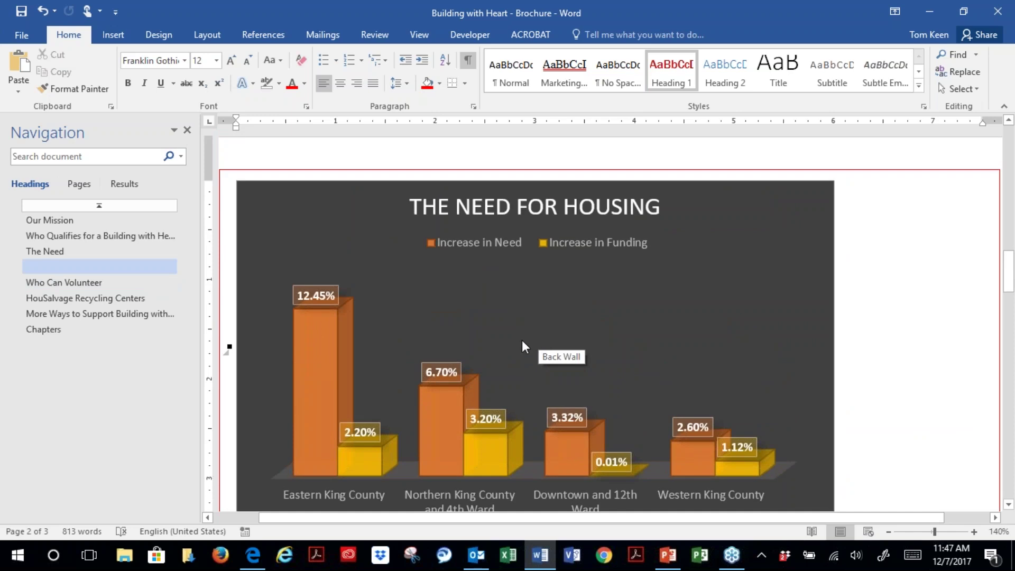
scroll(522, 341, "down", 1)
scroll(522, 340, "up", 5)
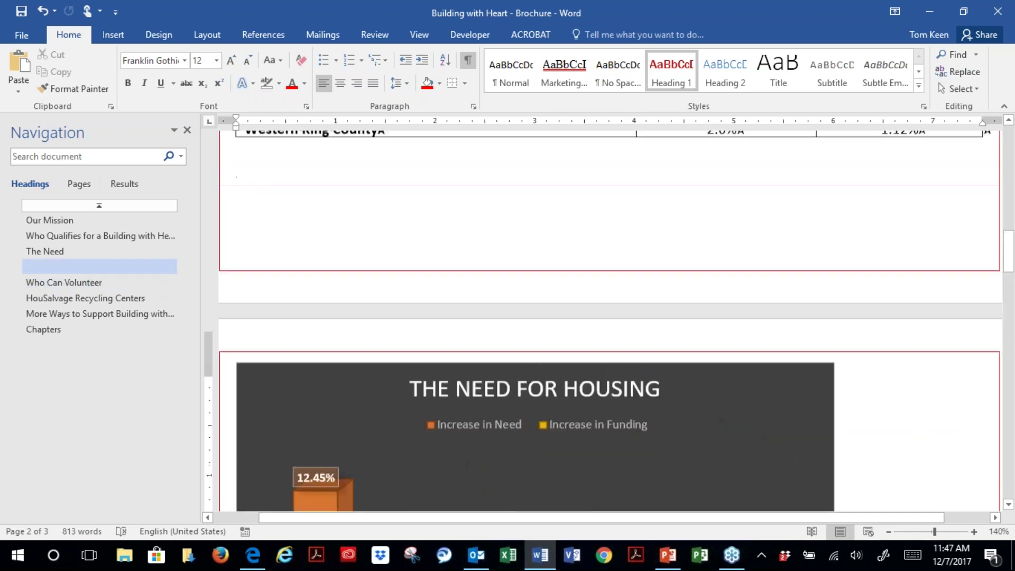
scroll(399, 383, "down", 3)
scroll(398, 383, "down", 3)
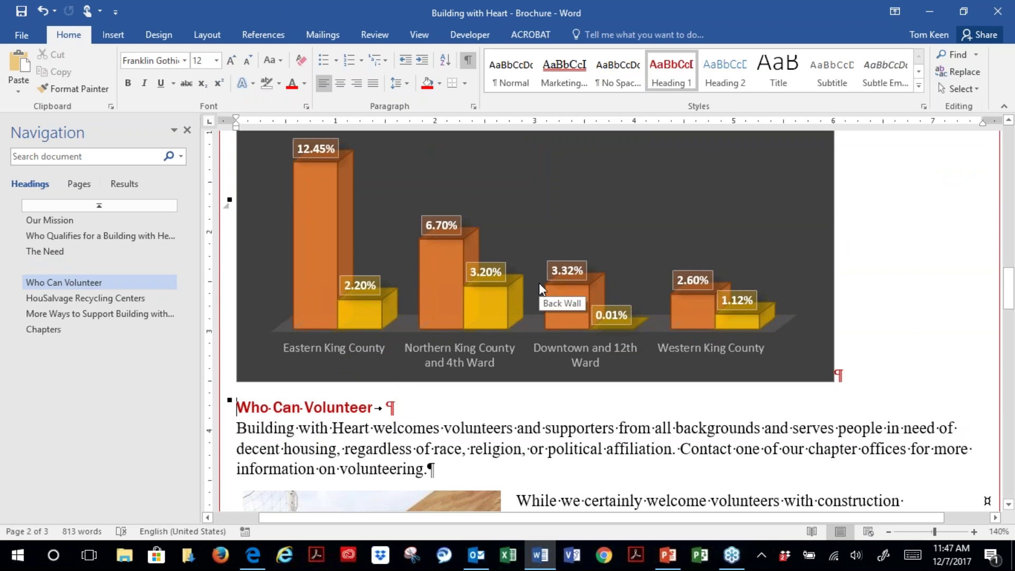
key("BackSpace")
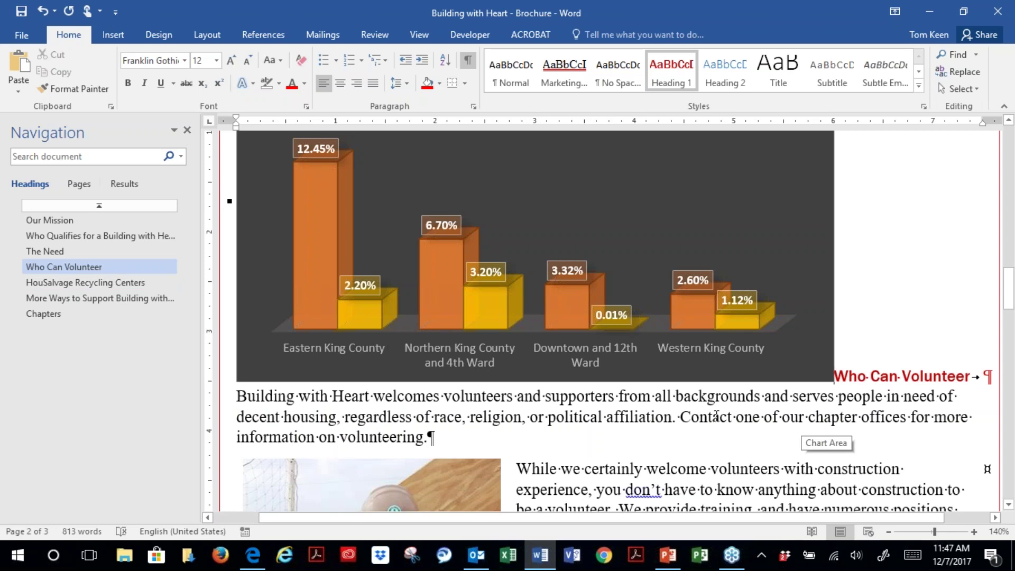
scroll(793, 380, "down", 1)
scroll(793, 380, "up", 1)
scroll(782, 382, "up", 1)
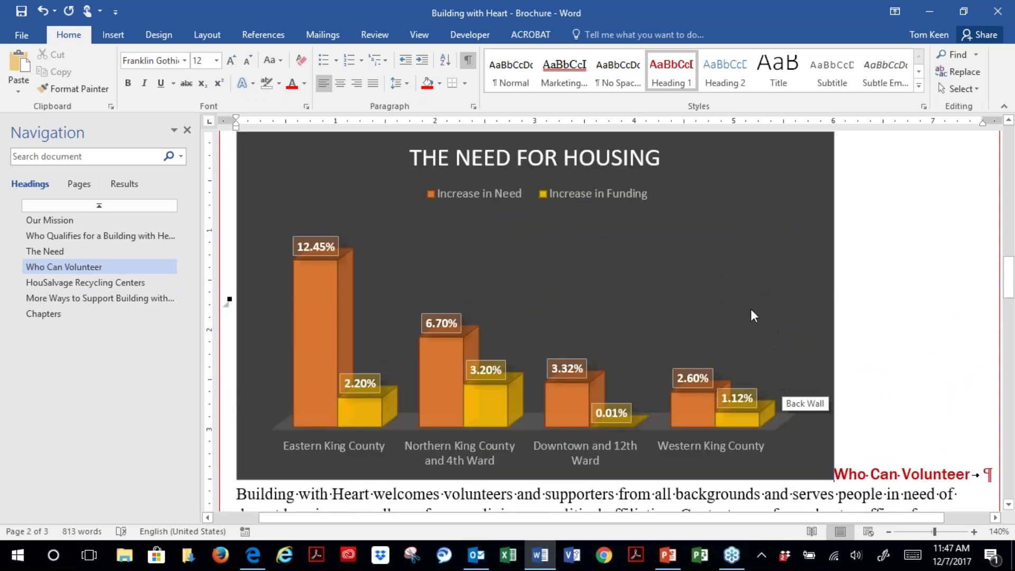
left_click(829, 225)
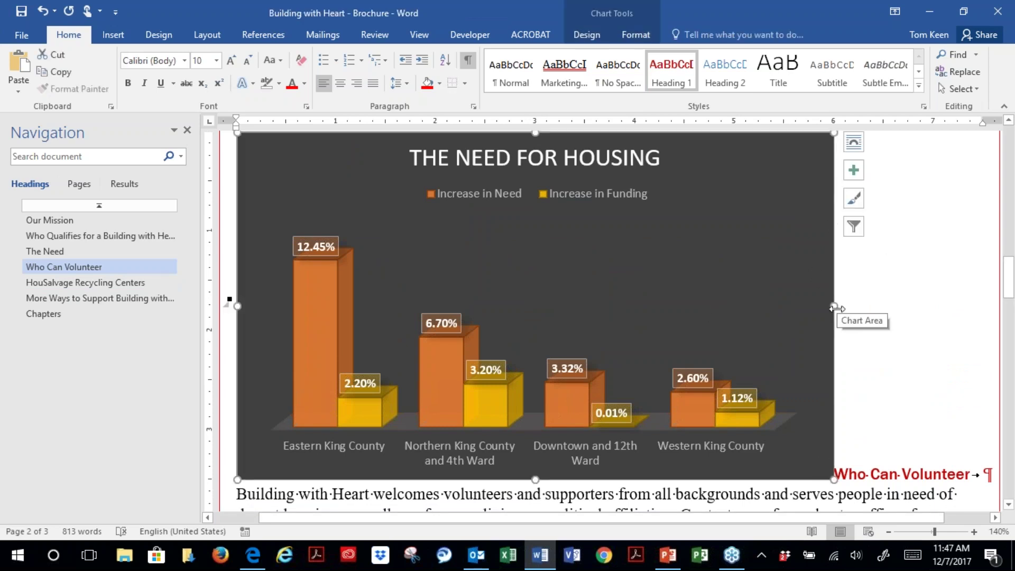
Step: Shrink THE NEED FOR HOUSING chart to about three-quarters size using its bottom-right handle
mouse_move(834, 479)
left_mouse_down()
mouse_move(684, 389)
mouse_move(694, 393)
left_mouse_up()
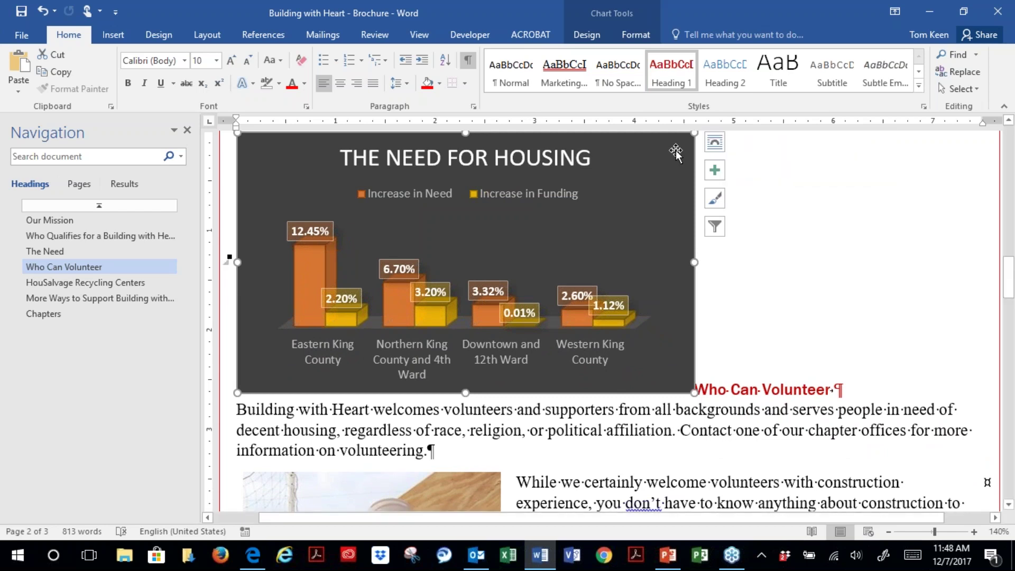
Step: Try Square, Tight and another wrapping style on the housing chart, checking the page each time
left_click(714, 144)
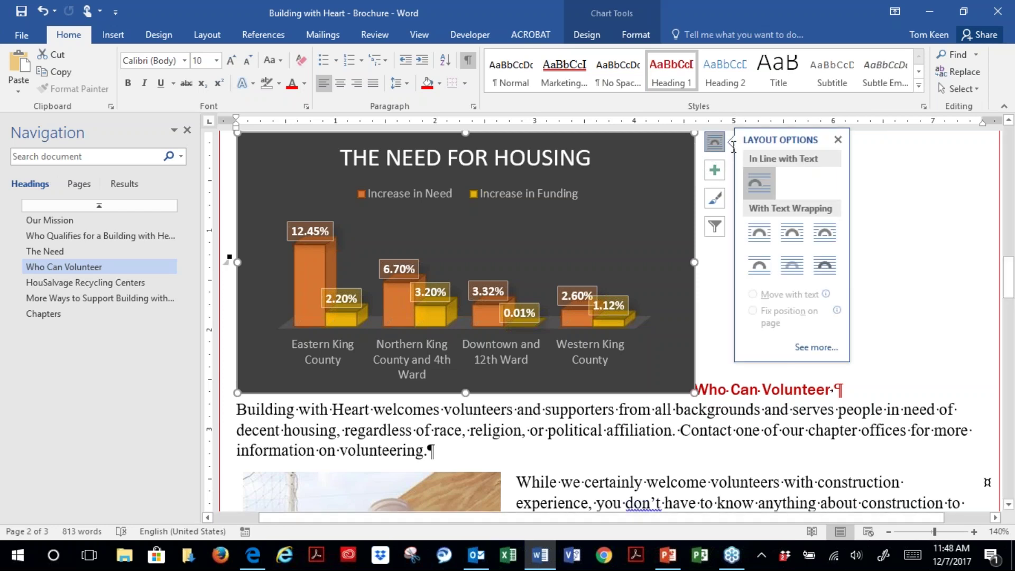
left_click(765, 233)
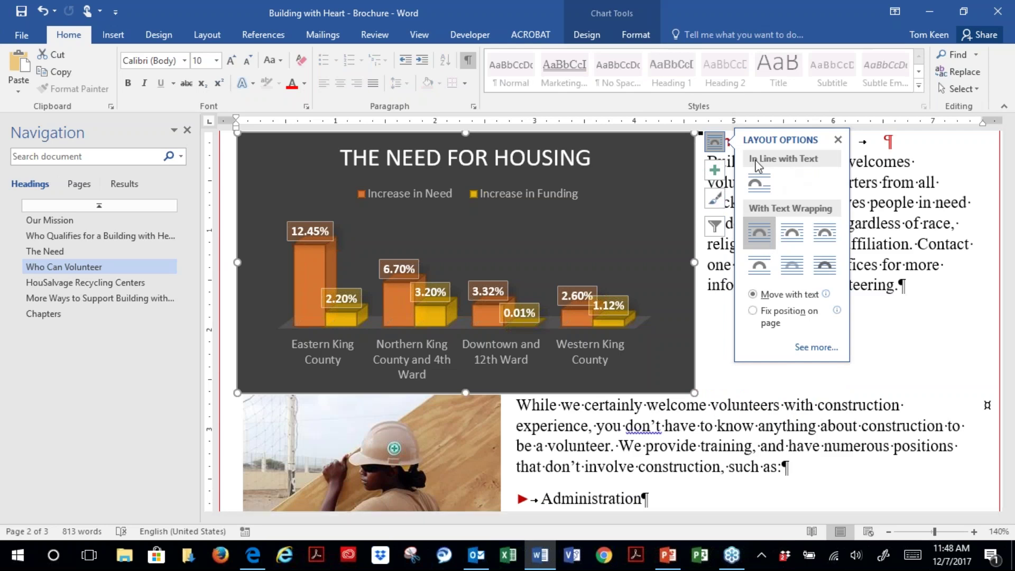
left_click(793, 233)
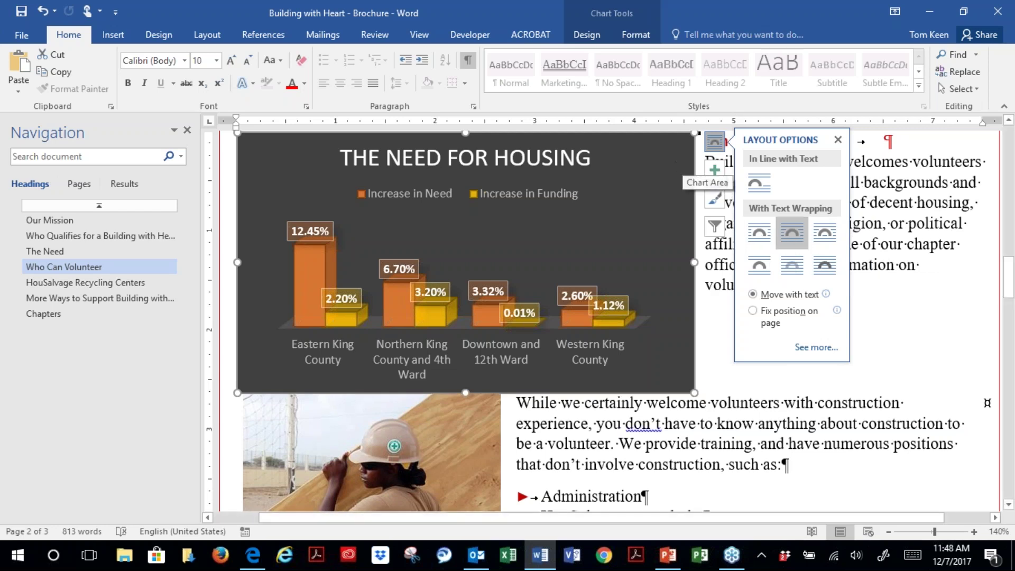
left_click(761, 229)
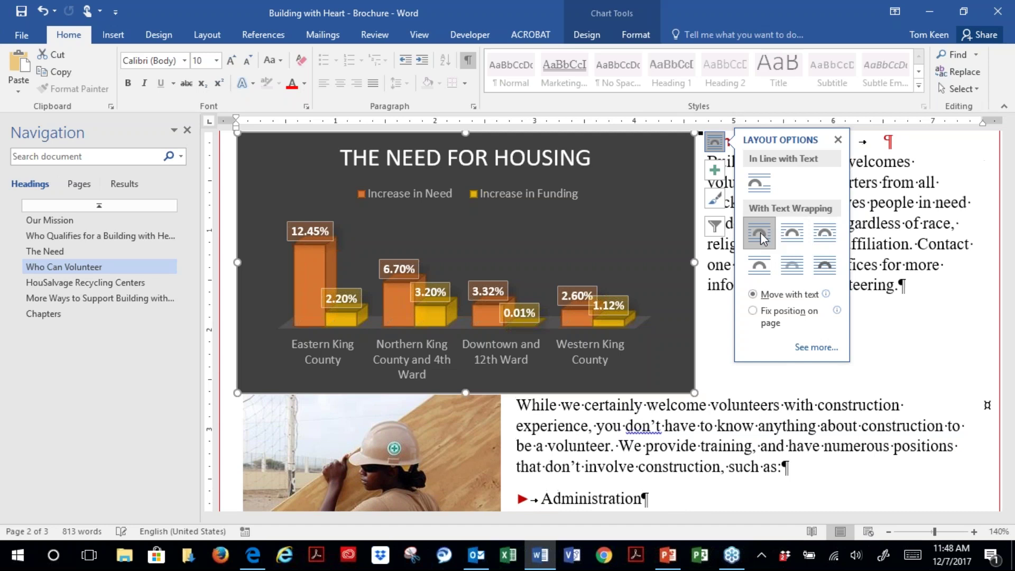
left_click(824, 237)
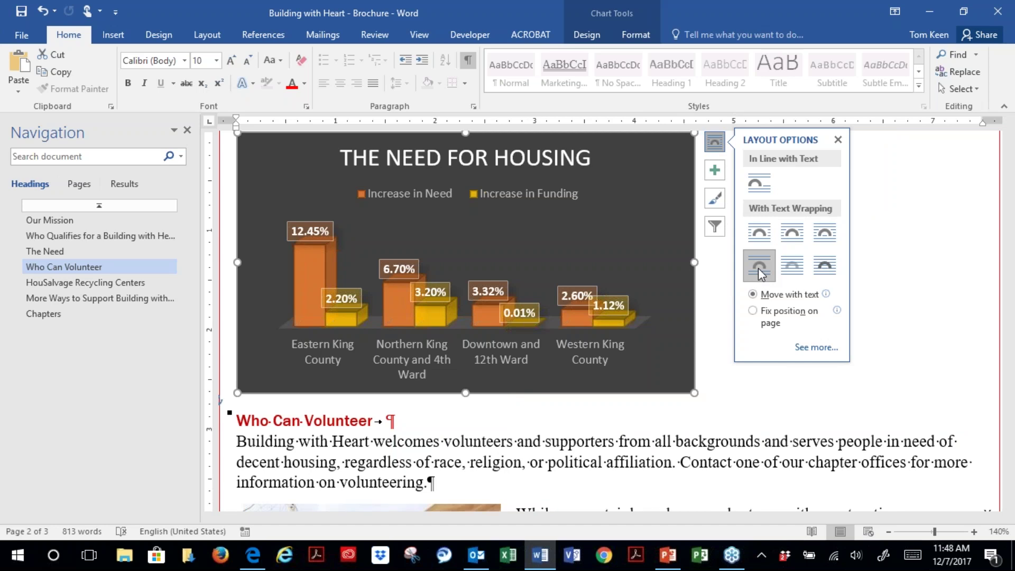
scroll(785, 265, "down", 5)
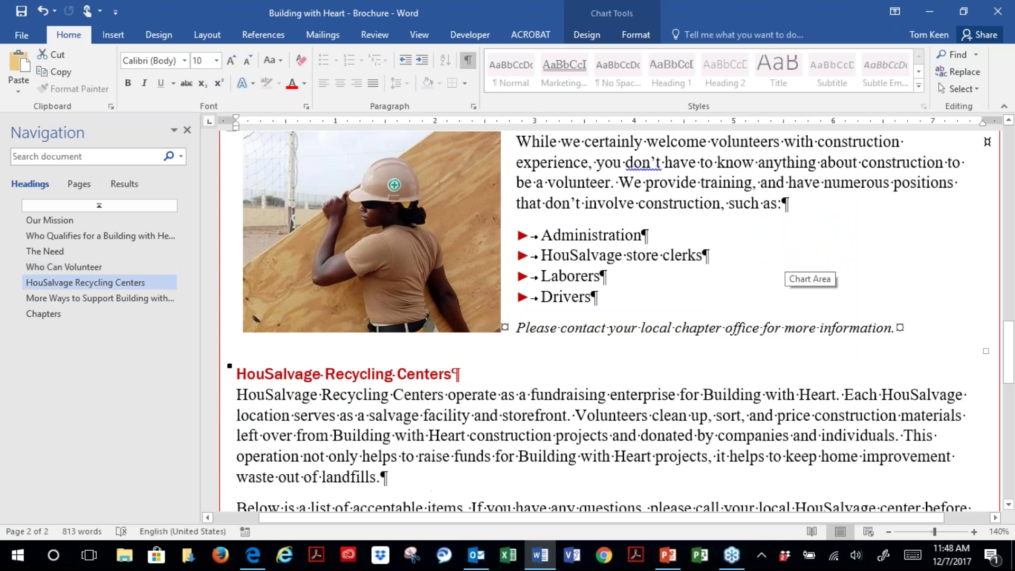
scroll(759, 353, "up", 5)
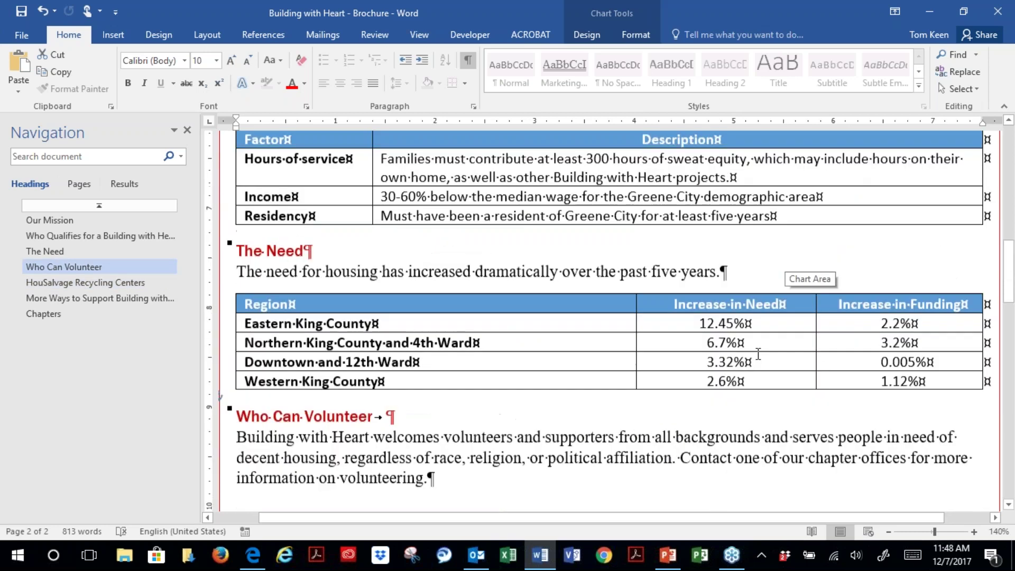
scroll(758, 353, "down", 5)
scroll(740, 381, "down", 5)
scroll(729, 402, "down", 5)
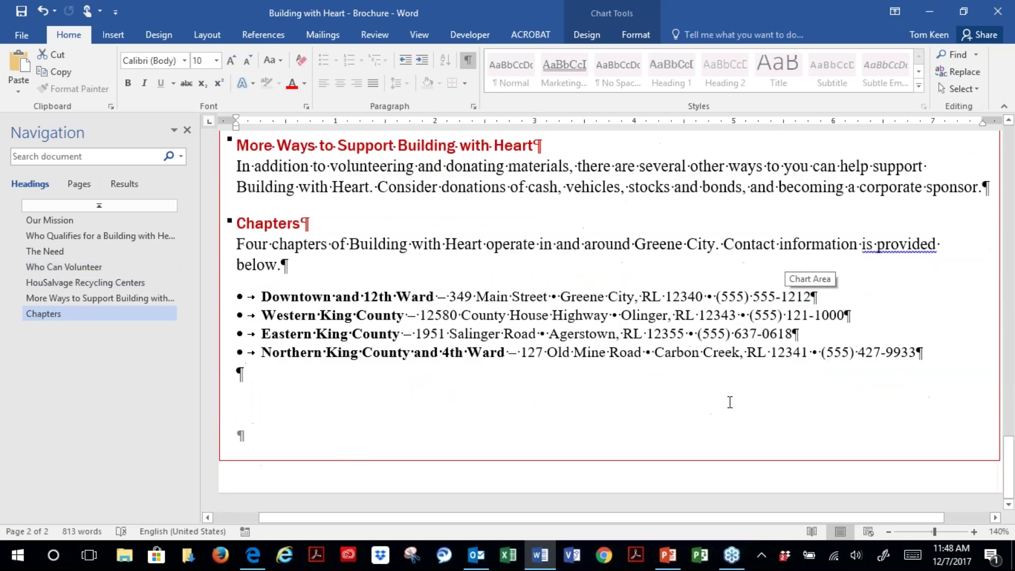
scroll(730, 402, "up", 5)
scroll(731, 401, "up", 5)
scroll(751, 405, "up", 5)
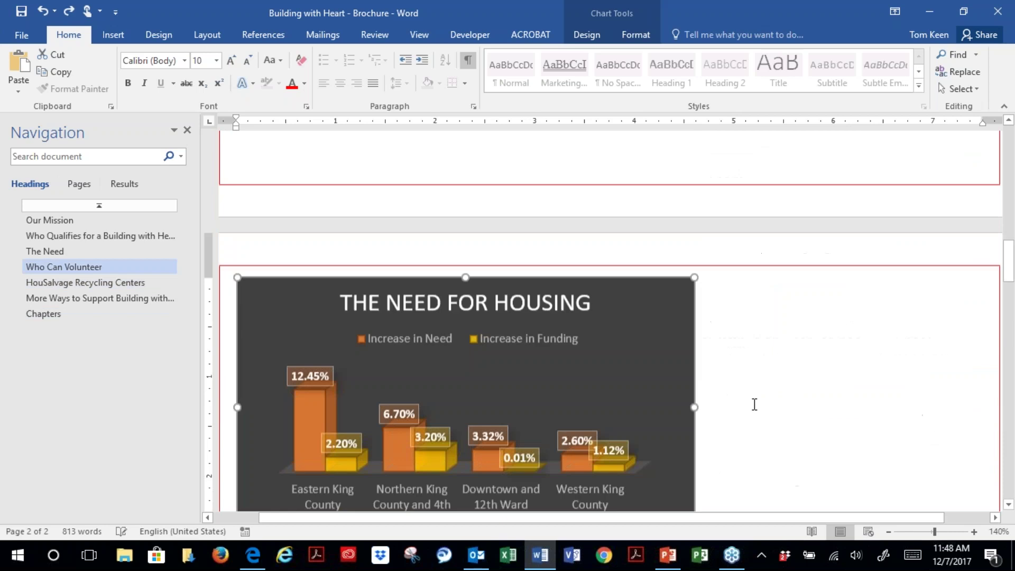
scroll(755, 405, "down", 2)
scroll(751, 417, "down", 1)
Step: Switch the chart's wrapping to In Front of Text and review the layout
left_click(715, 141)
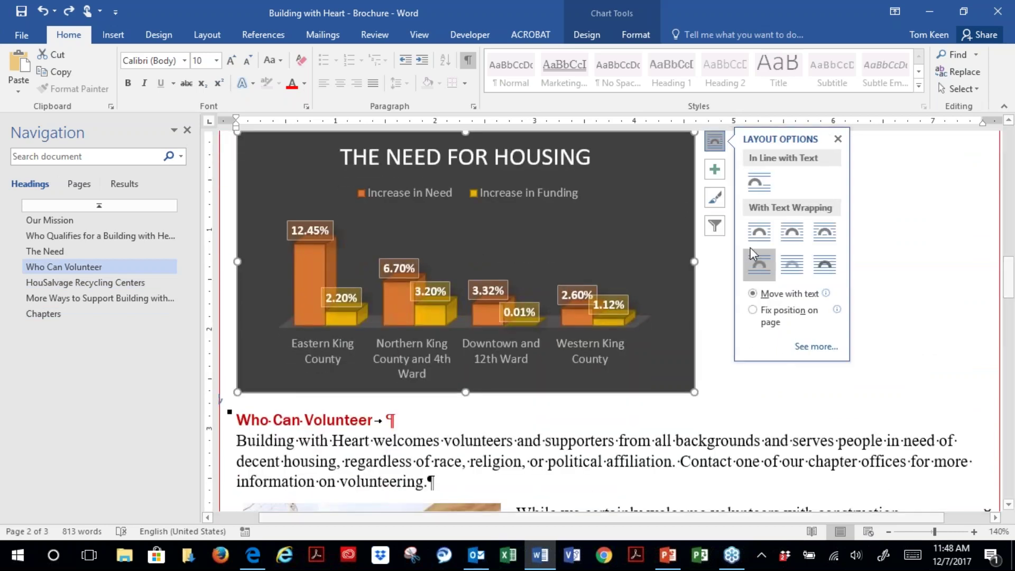
left_click(825, 267)
scroll(726, 352, "down", 3)
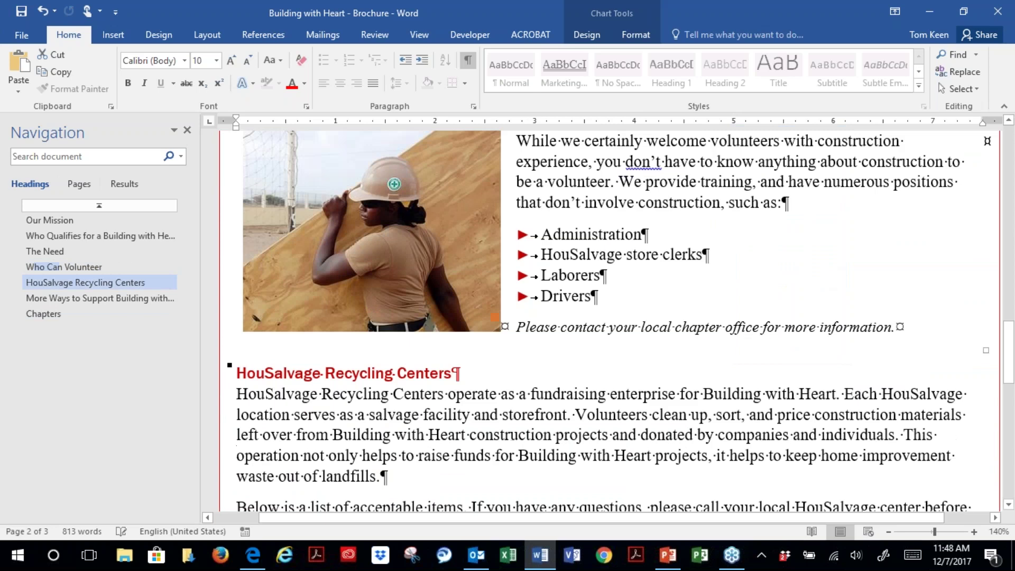
scroll(727, 352, "up", 3)
scroll(726, 352, "up", 6)
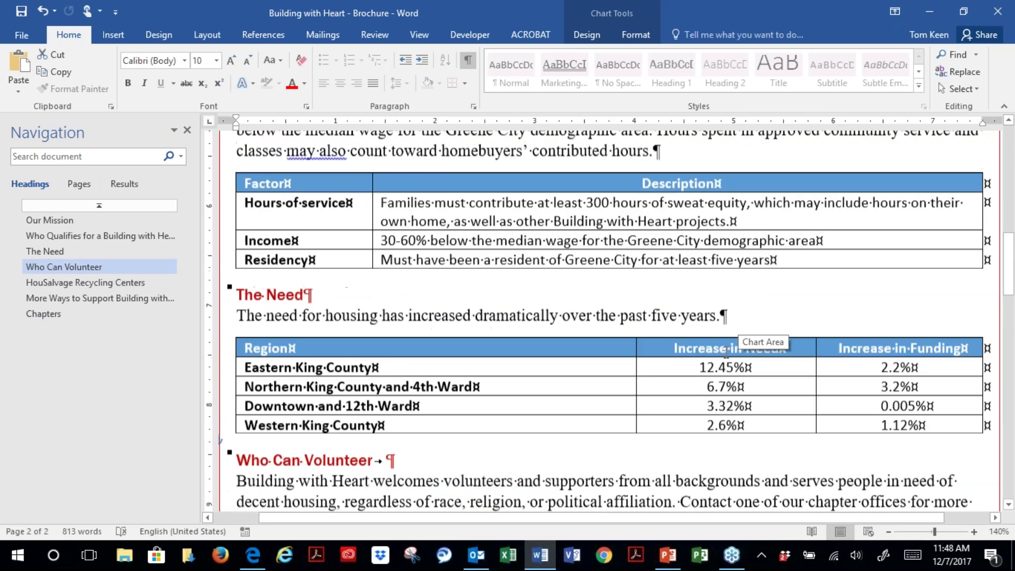
scroll(728, 352, "up", 3)
scroll(729, 352, "up", 10)
scroll(728, 352, "up", 3)
Step: Set the chart's wrapping back to Square beside the Who Can Volunteer text
left_click(715, 203)
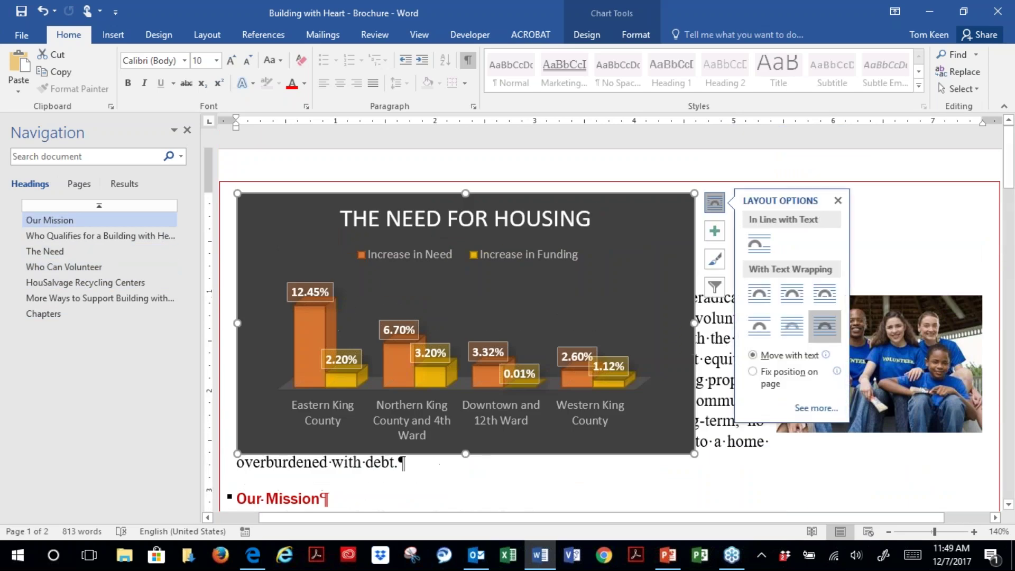
left_click(759, 300)
scroll(671, 386, "down", 2)
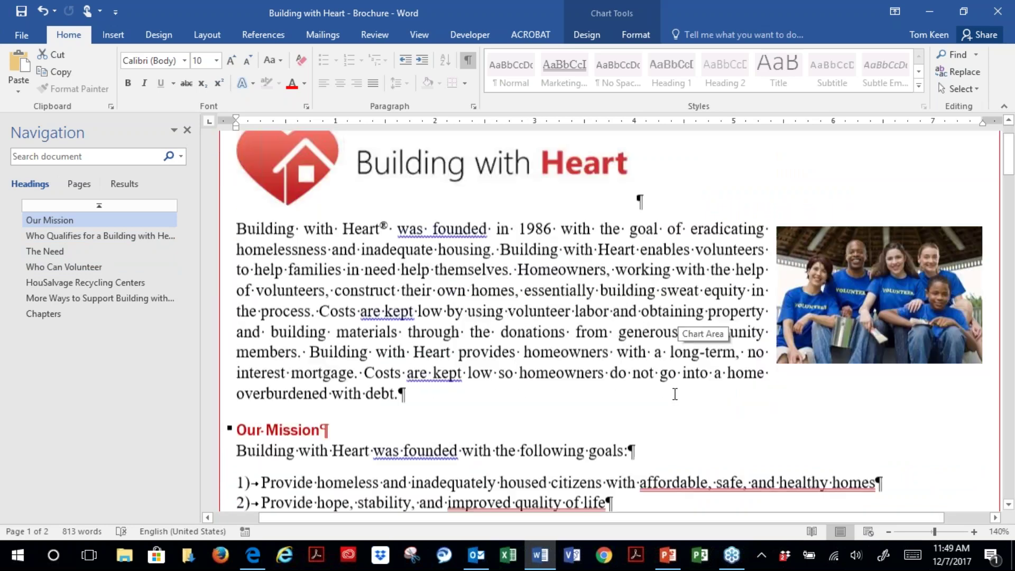
scroll(667, 394, "down", 2)
scroll(663, 400, "down", 4)
scroll(703, 370, "down", 5)
scroll(755, 348, "down", 2)
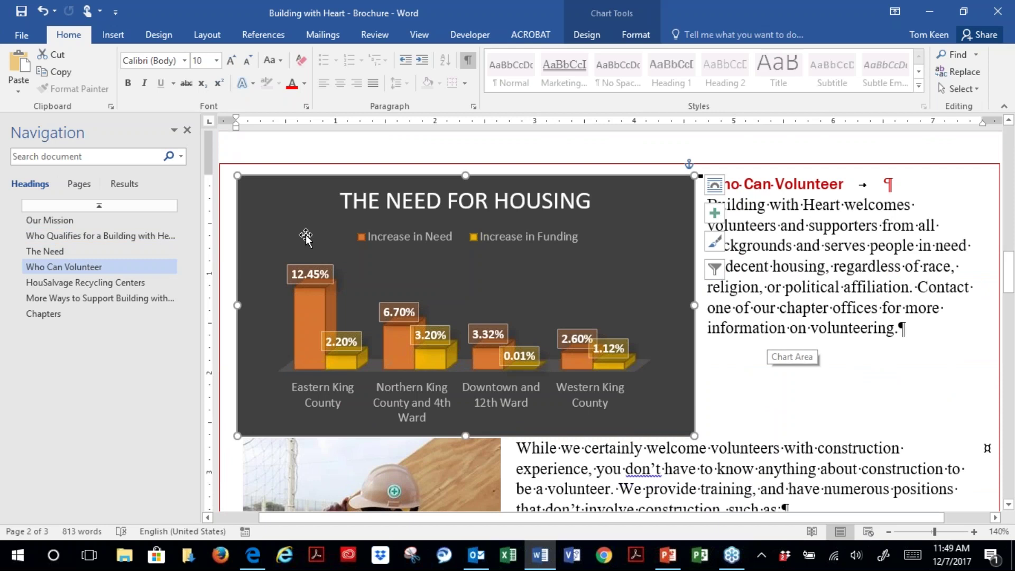
Step: Drag the housing chart to the right margin and nudge it into its final position
left_click_drag(306, 235, 588, 223)
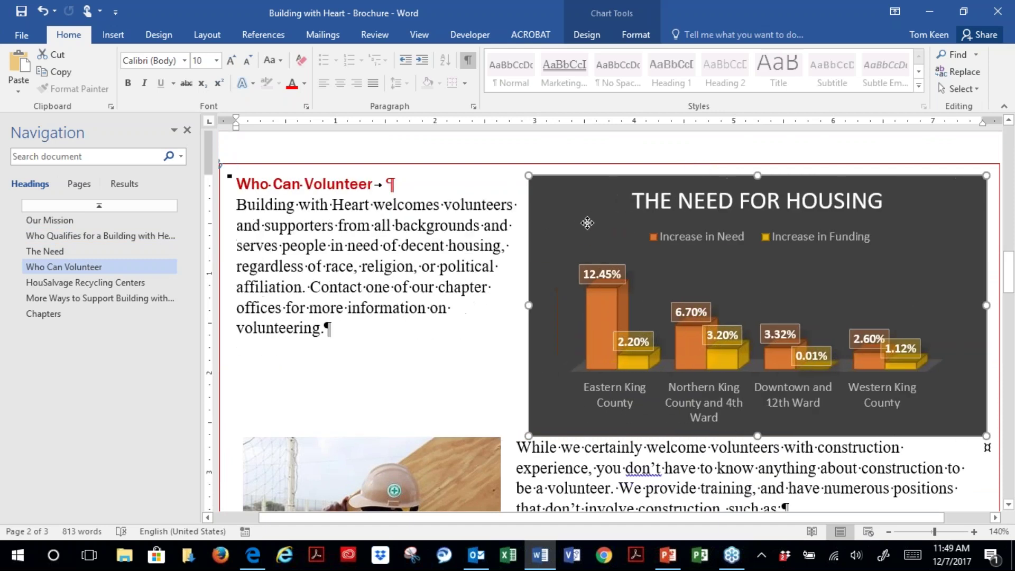
left_click_drag(588, 223, 586, 222)
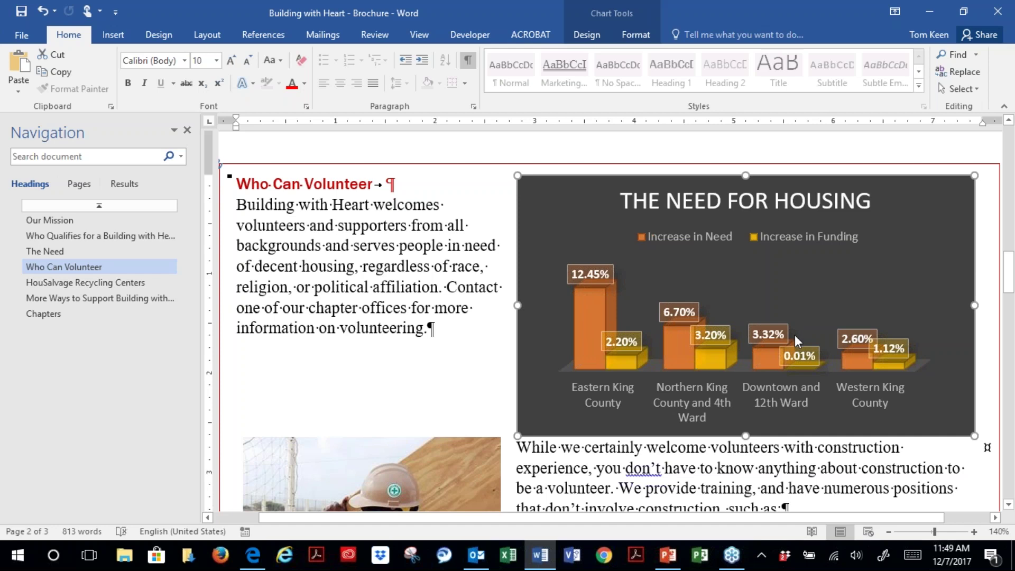
scroll(769, 405, "down", 5)
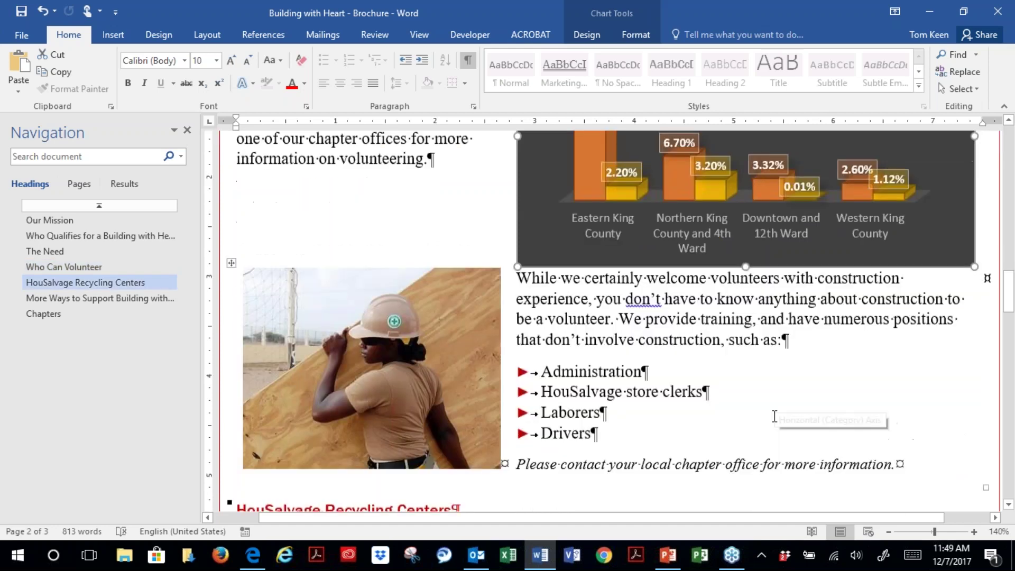
scroll(748, 443, "down", 1)
scroll(748, 443, "up", 4)
scroll(751, 431, "up", 5)
scroll(755, 420, "up", 2)
scroll(756, 418, "up", 5)
scroll(755, 414, "up", 2)
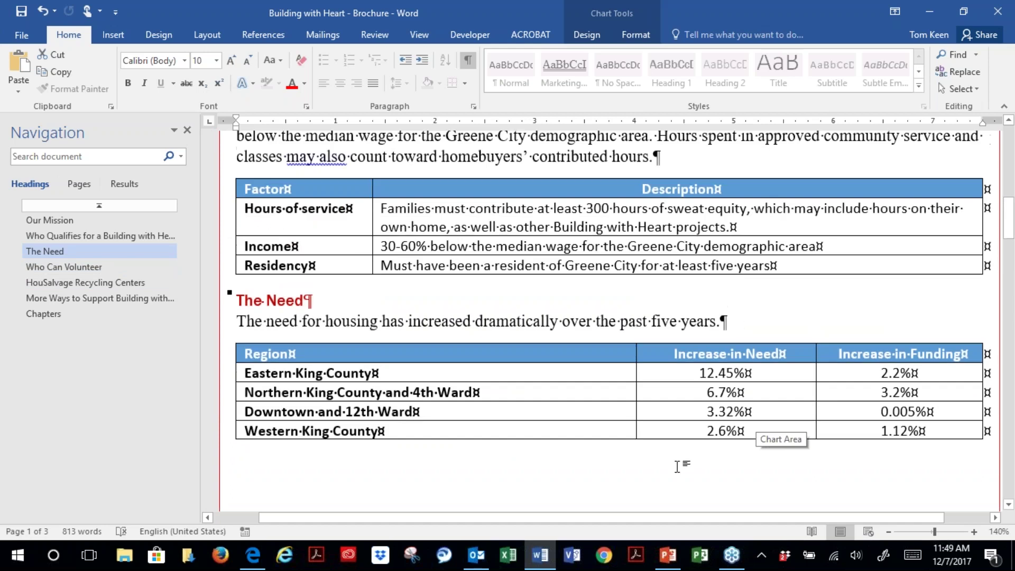
scroll(682, 455, "down", 5)
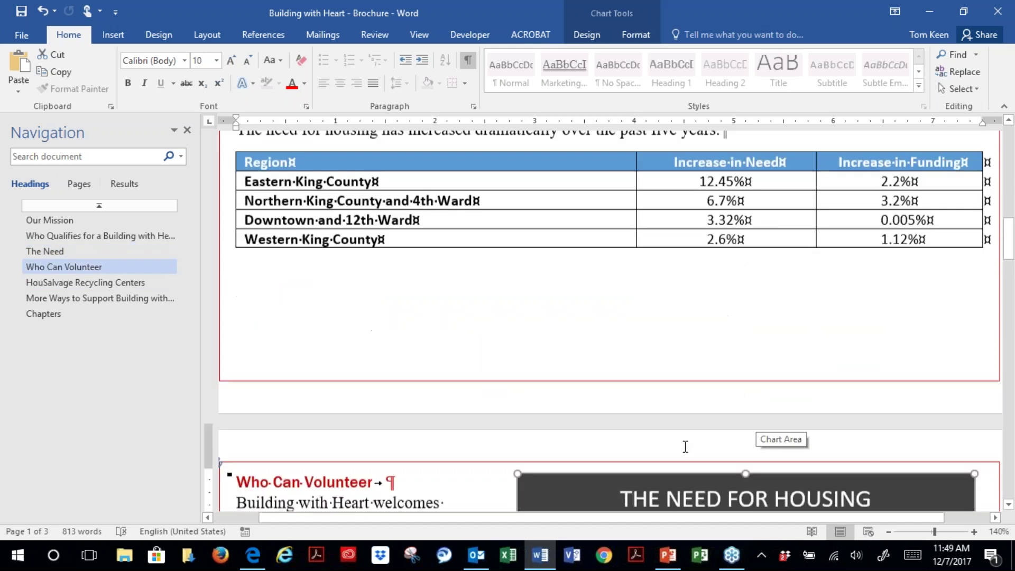
scroll(685, 447, "down", 5)
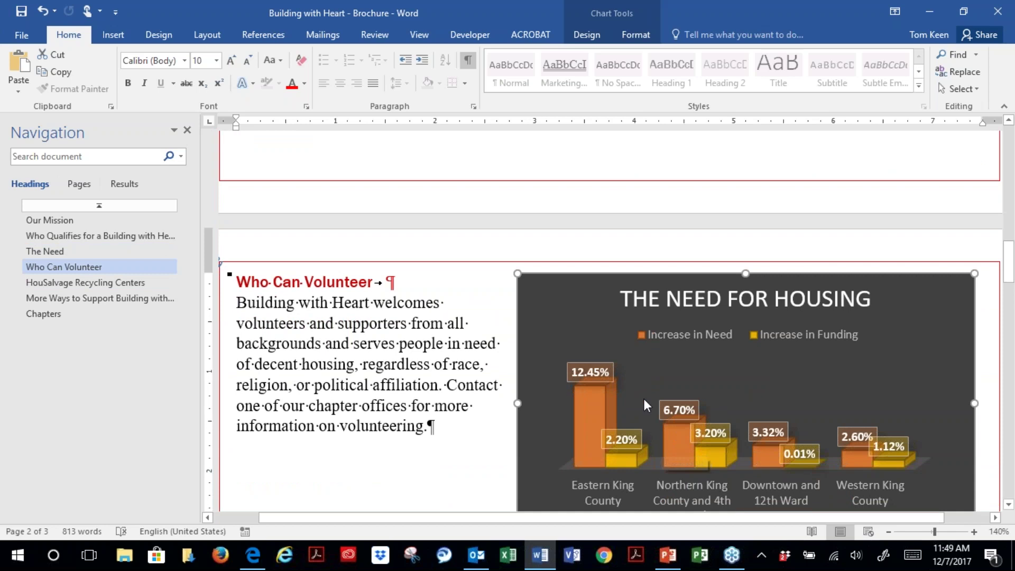
Step: Scroll back to the brochure's opening page and deselect the chart in the body text
scroll(646, 401, "up", 1)
scroll(652, 408, "up", 3)
scroll(652, 405, "up", 7)
scroll(653, 400, "up", 5)
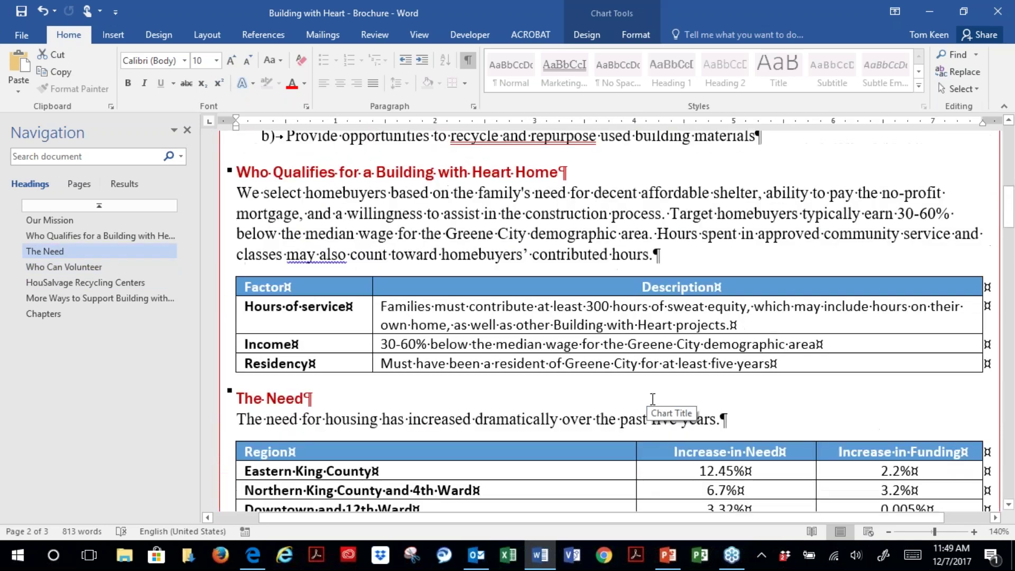
scroll(652, 400, "up", 5)
scroll(648, 386, "up", 6)
scroll(642, 365, "up", 5)
scroll(636, 337, "up", 1)
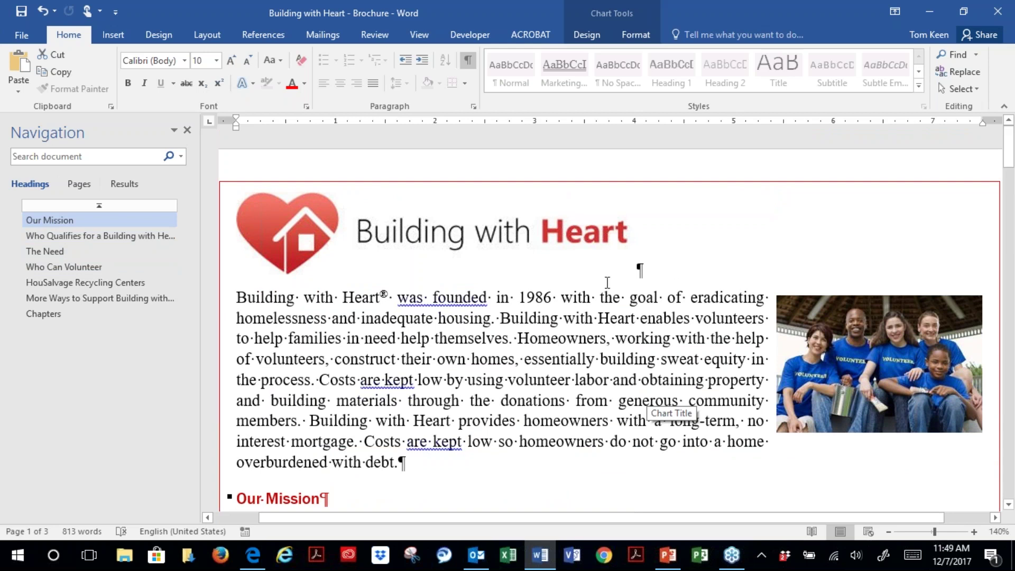
left_click(641, 270)
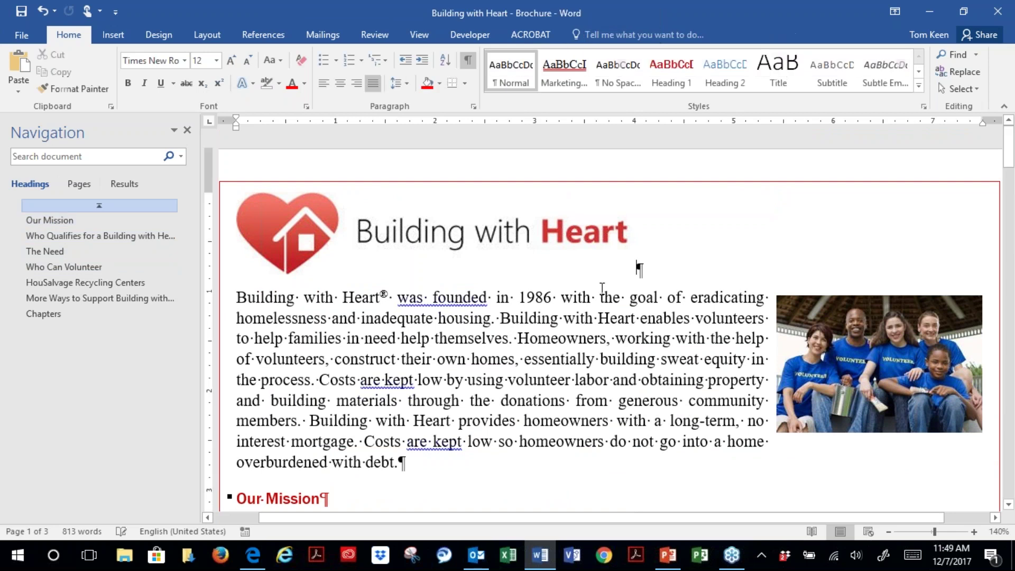
Step: Create a blank document with the lines 'KEY ELEMENT : PARAGRAPH' and 'BOX', then return to the brochure
key("ctrl+n")
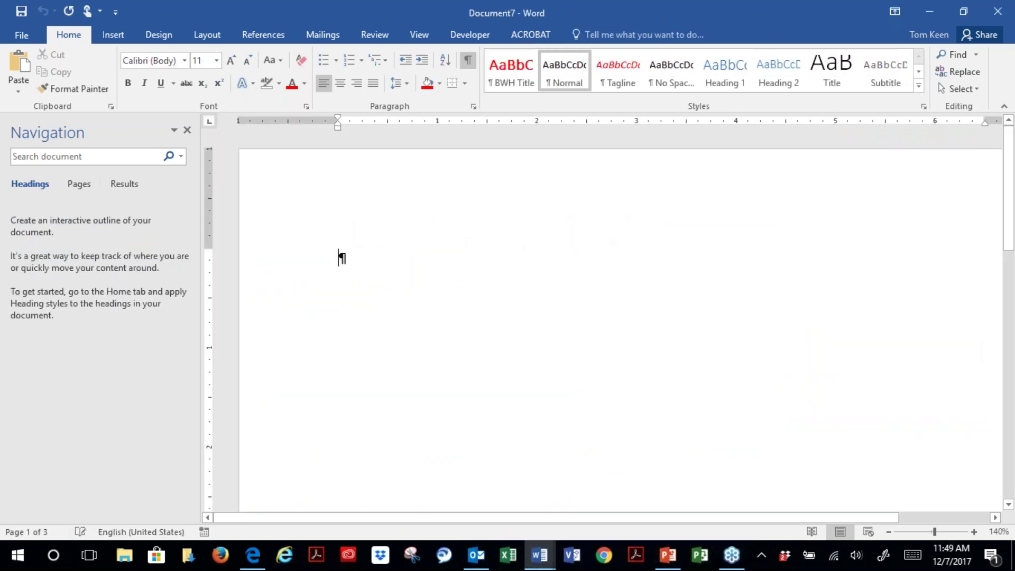
type("KEY ELEMENT : PARAGRAPH")
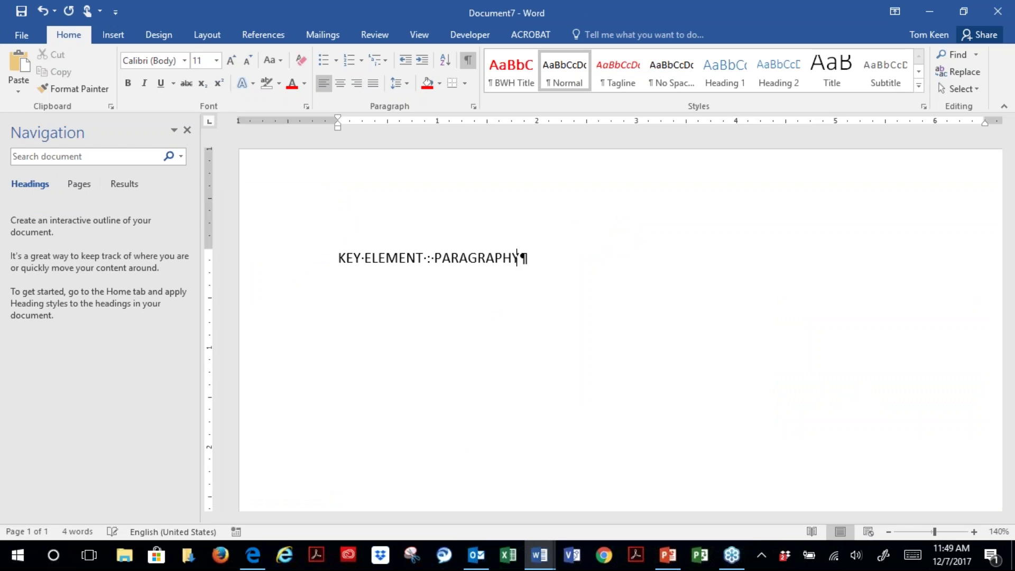
key("Return")
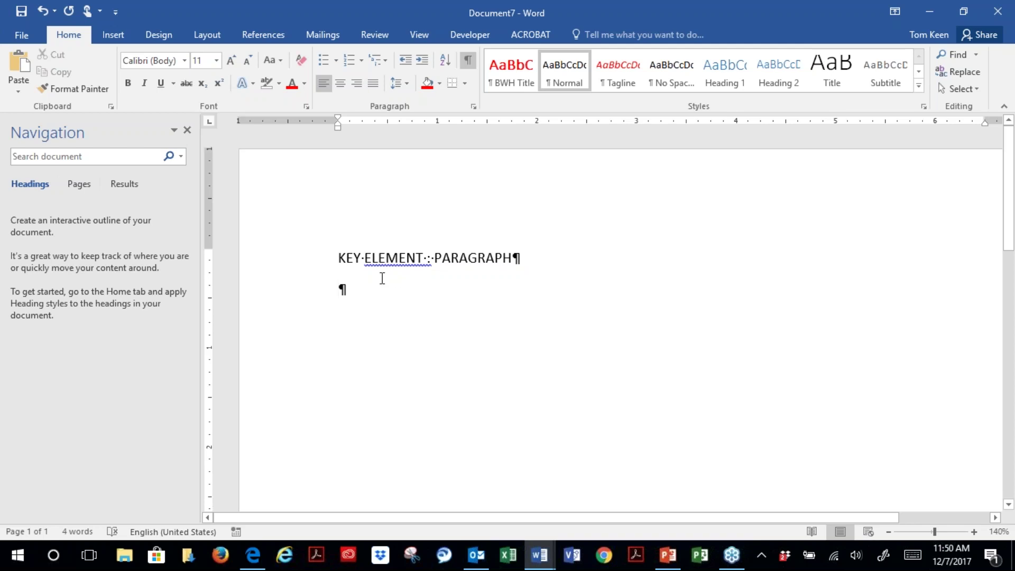
type("BOX")
key("Return")
left_click(358, 288)
mouse_move(539, 555)
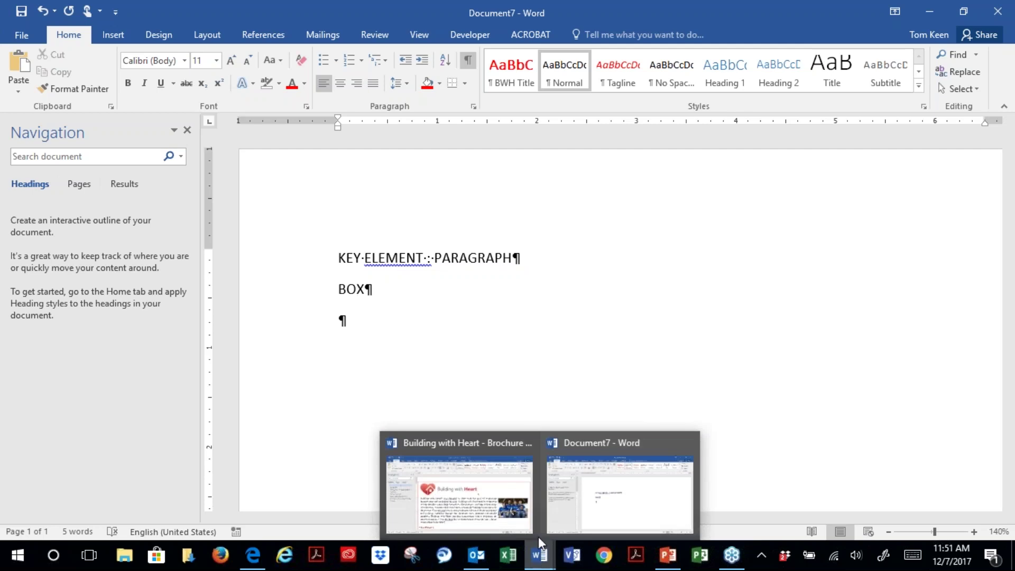
left_click(512, 521)
Step: Scroll down the brochure to the Who Can Volunteer section with THE NEED FOR HOUSING chart
scroll(609, 470, "down", 2)
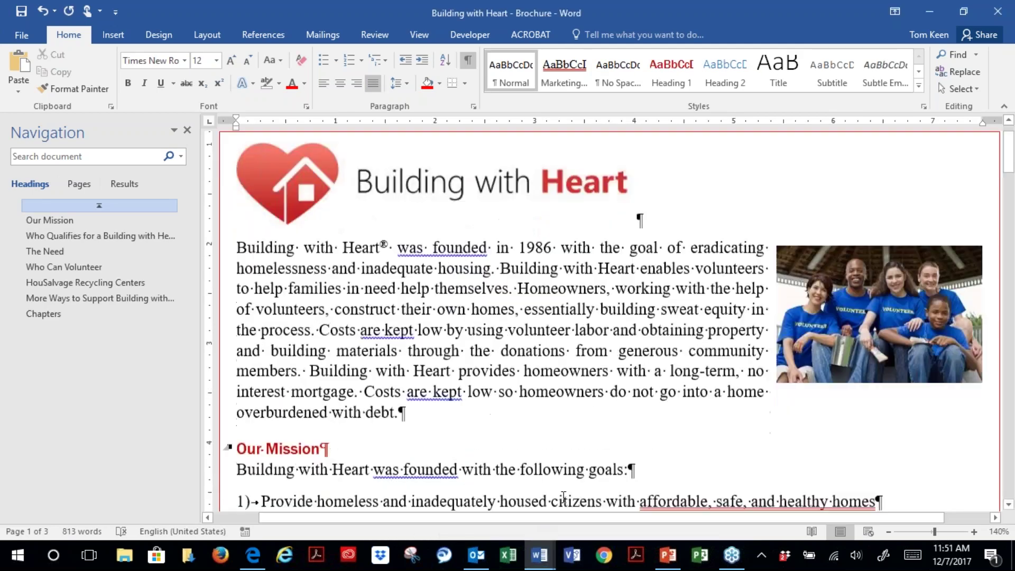
scroll(610, 470, "down", 2)
scroll(610, 470, "down", 4)
scroll(610, 470, "down", 2)
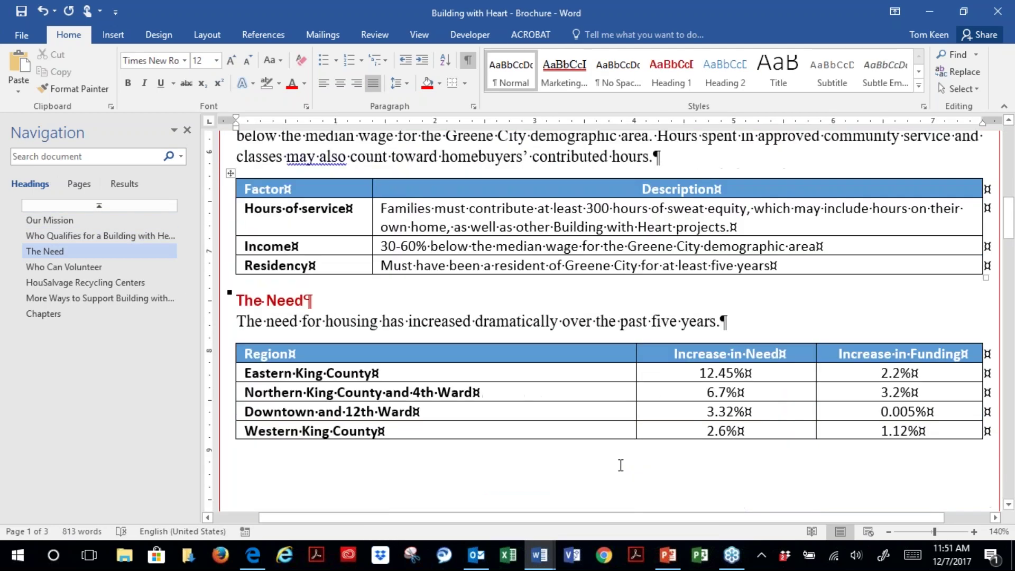
scroll(623, 464, "down", 5)
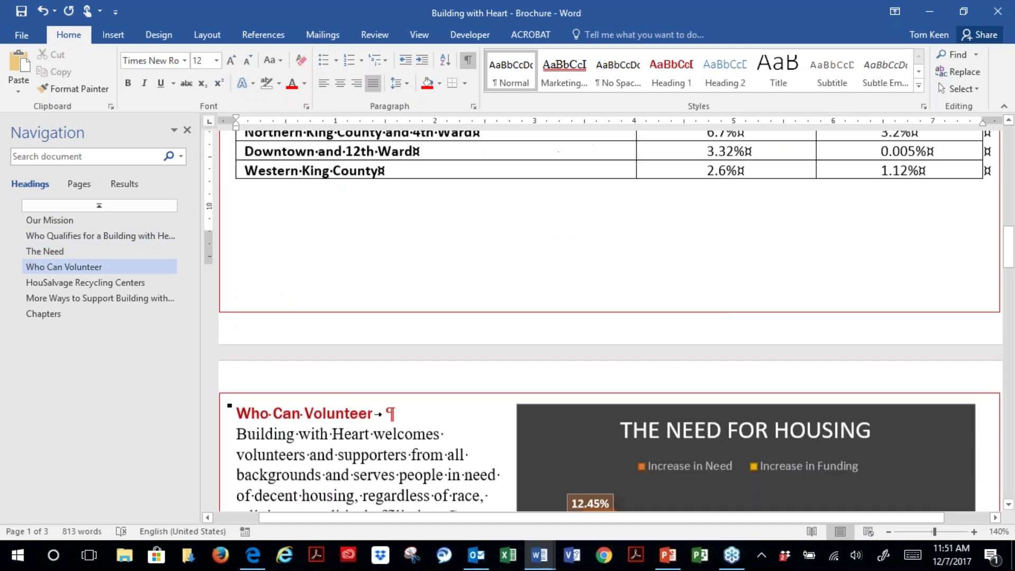
scroll(603, 461, "down", 3)
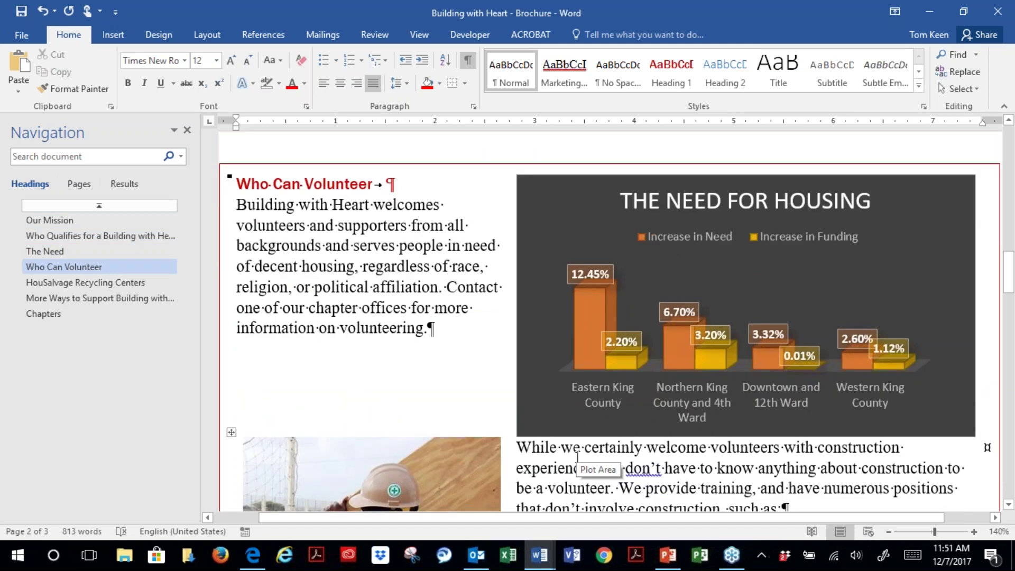
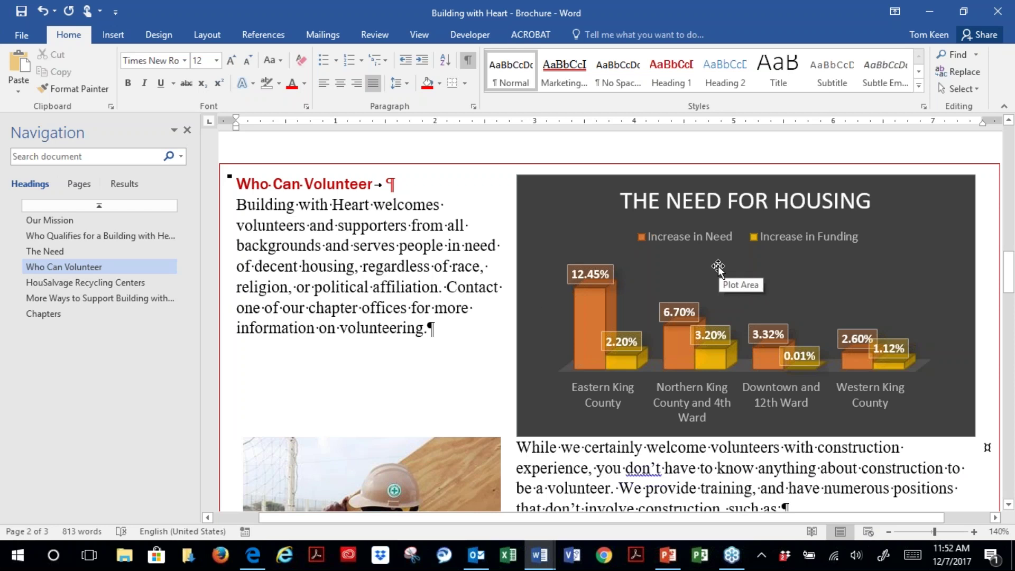
Step: Open the My Revised Inventory document from the Recent files list
left_click(20, 33)
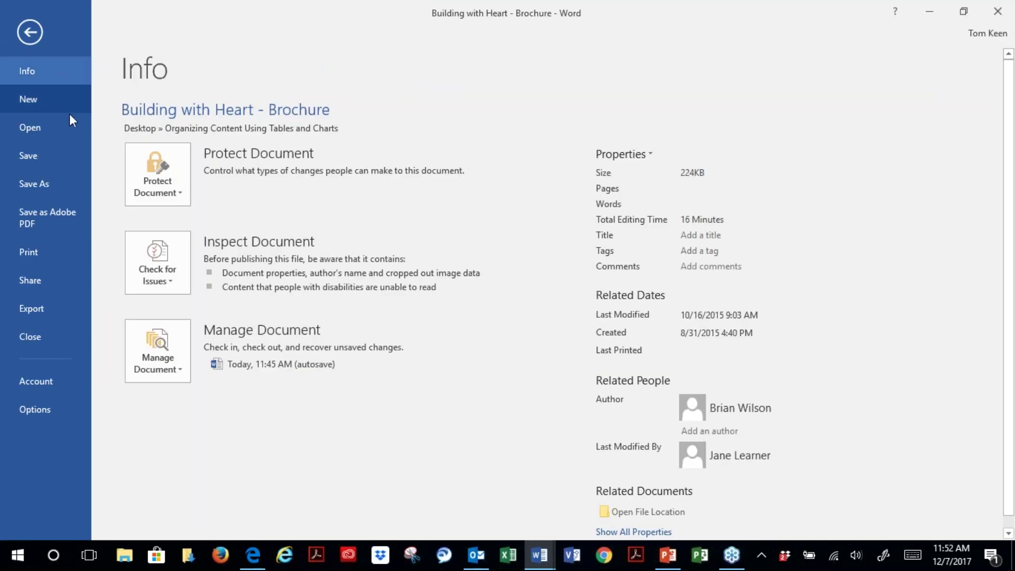
left_click(36, 126)
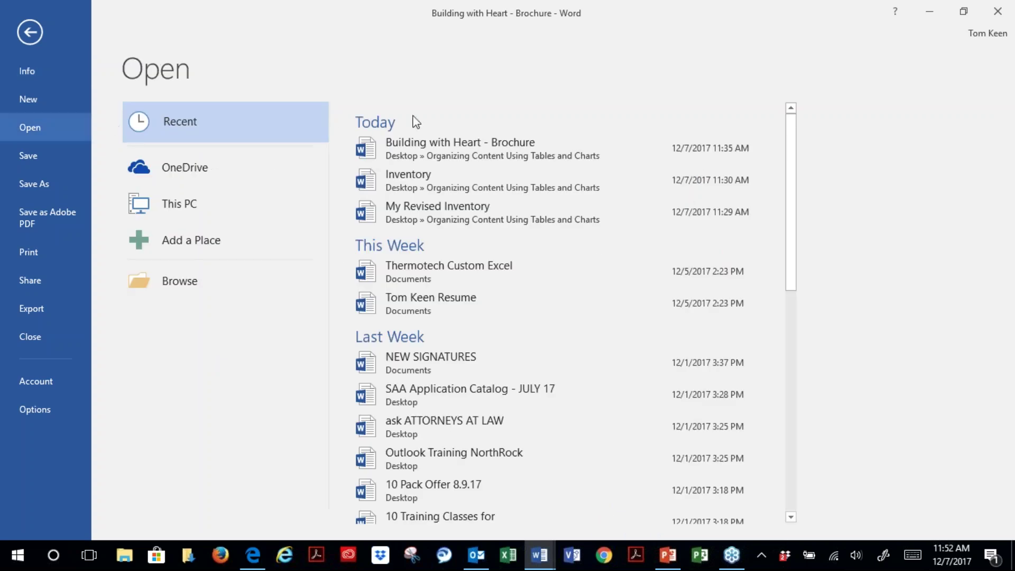
left_click(427, 216)
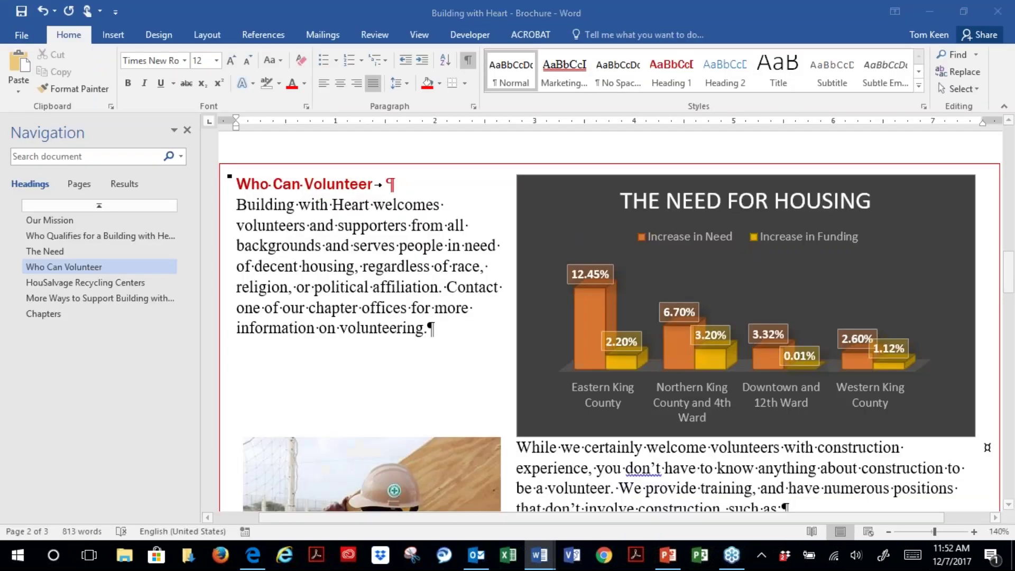
Step: Select the $116.55 and $138.59 retail prices in the inventory table
scroll(697, 370, "down", 3)
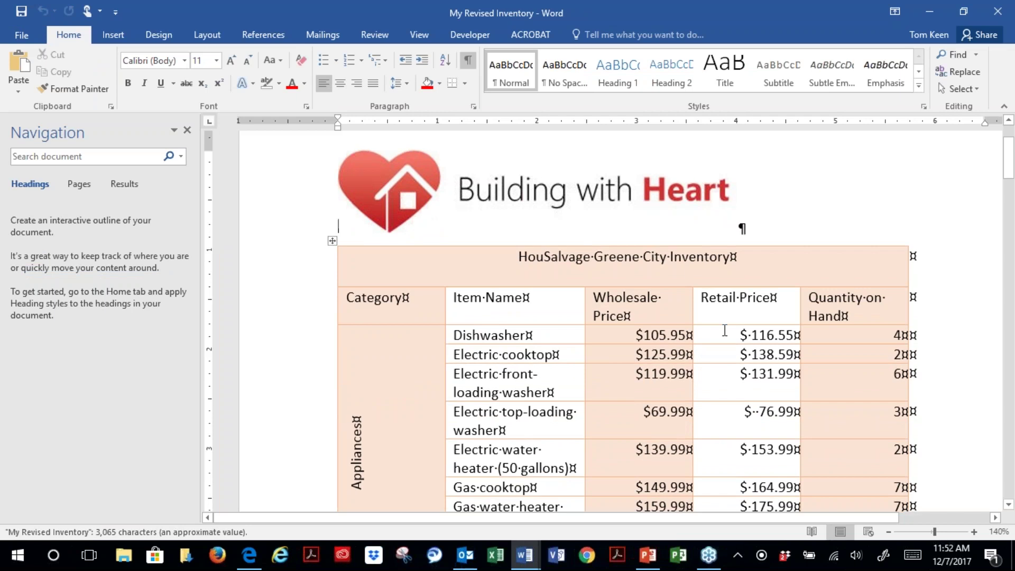
double_click(734, 338)
key("shift+Down")
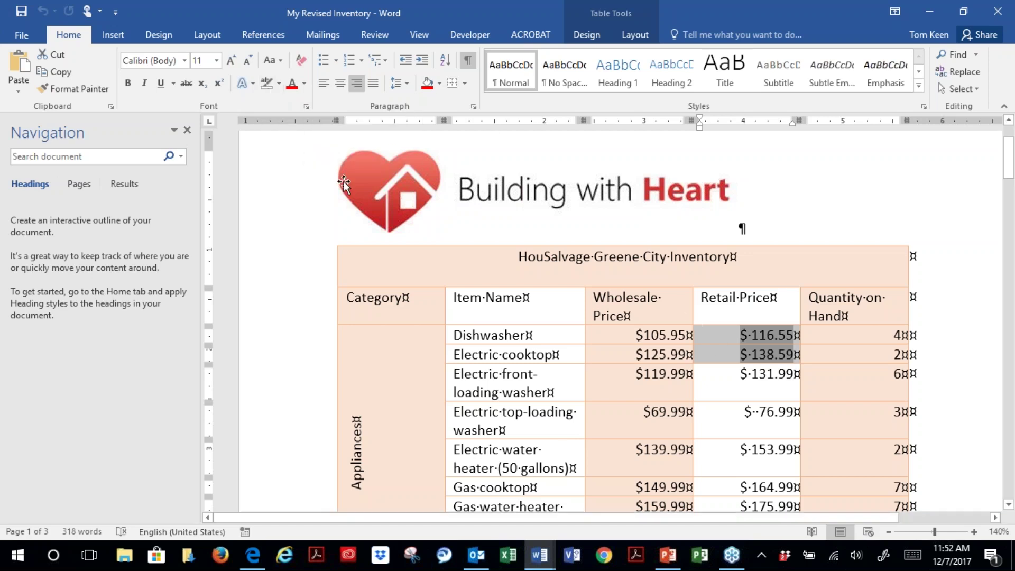
Step: Select the $116.55 price cell, then view the document's Info page (3 pages, 318 words)
triple_click(718, 331)
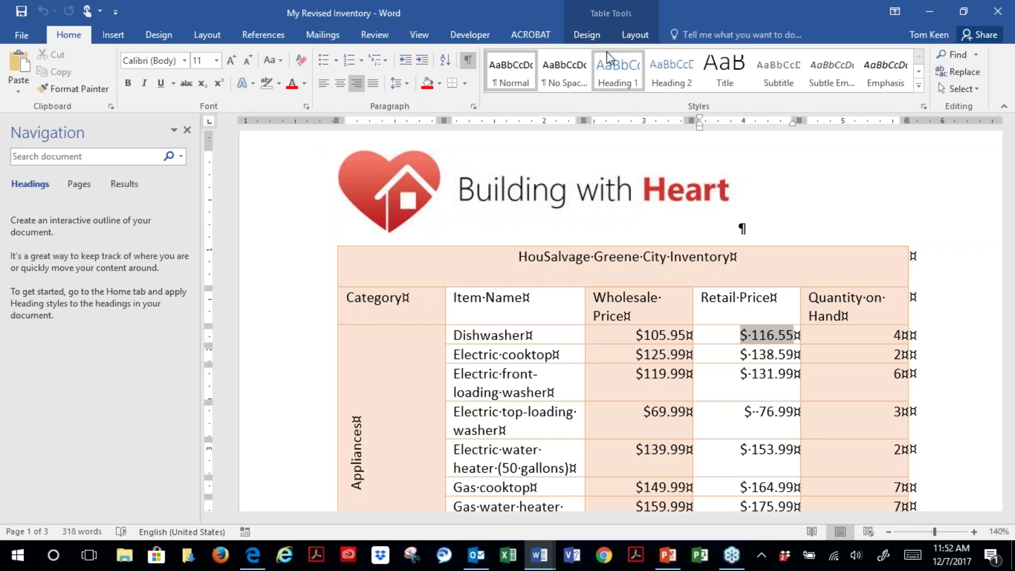
left_click(634, 36)
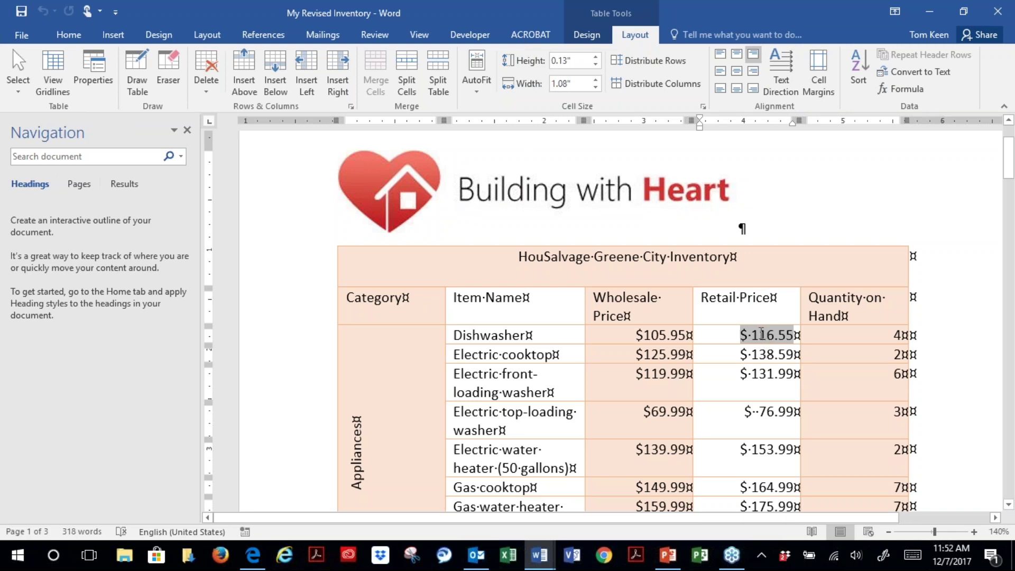
double_click(762, 334)
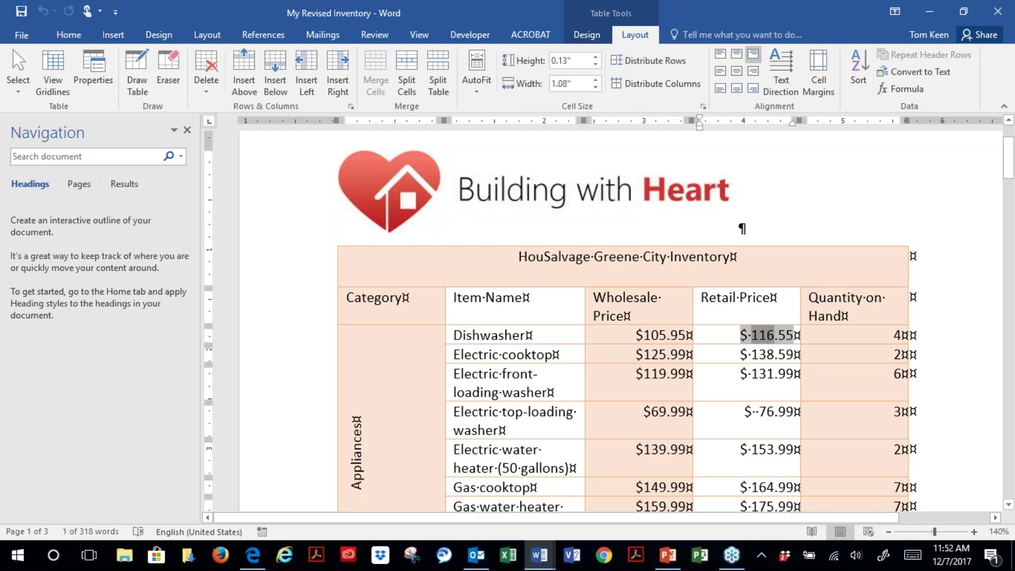
left_click(763, 337)
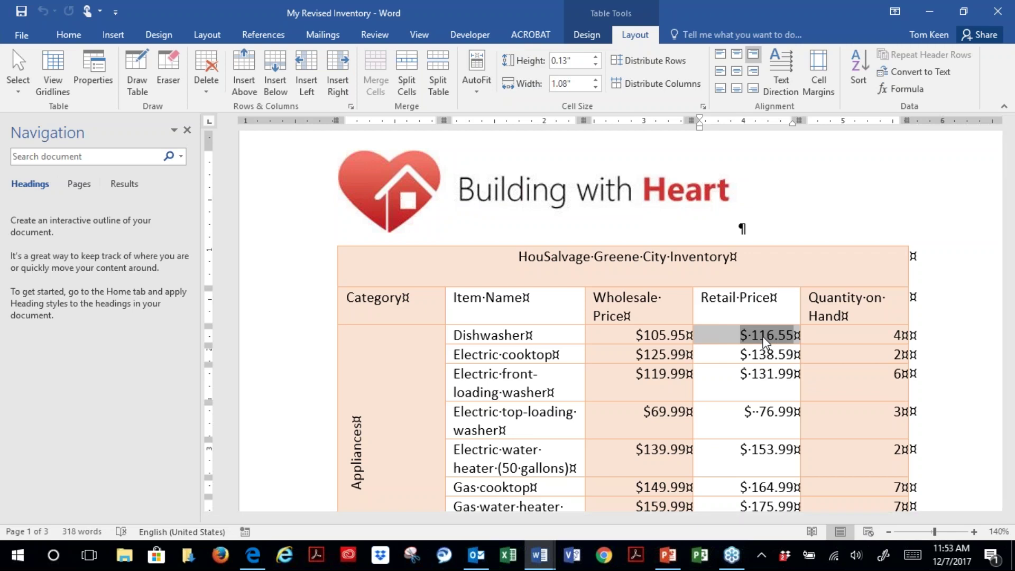
left_click(20, 32)
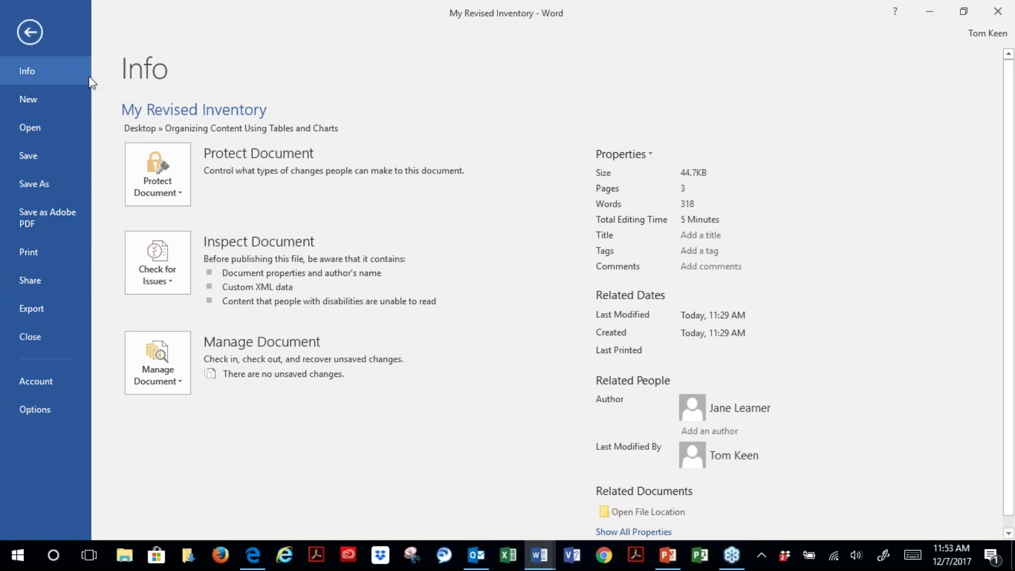
Step: Open Building with Heart - Brochure from Recent files and select its housing chart
left_click(31, 36)
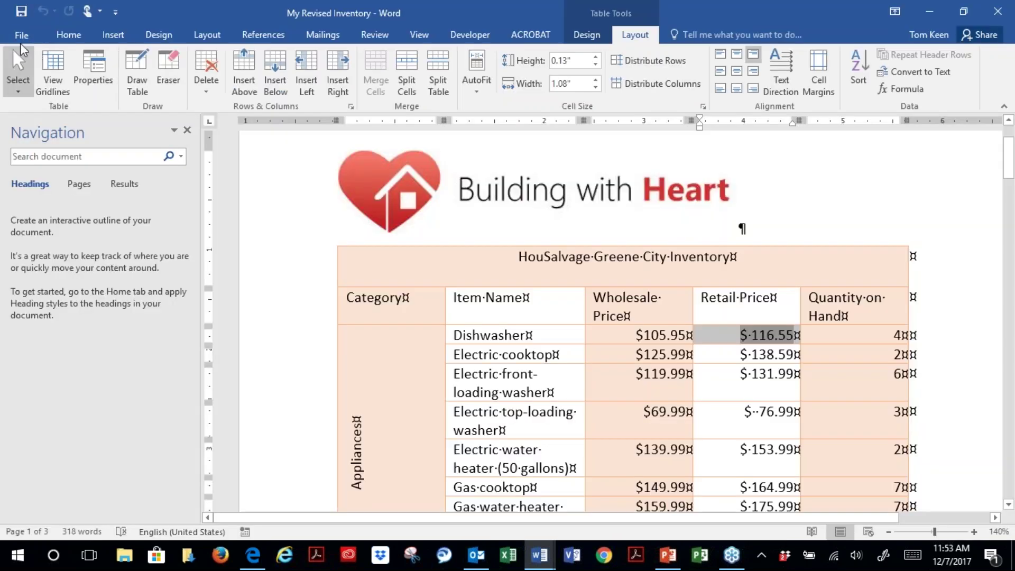
left_click(22, 35)
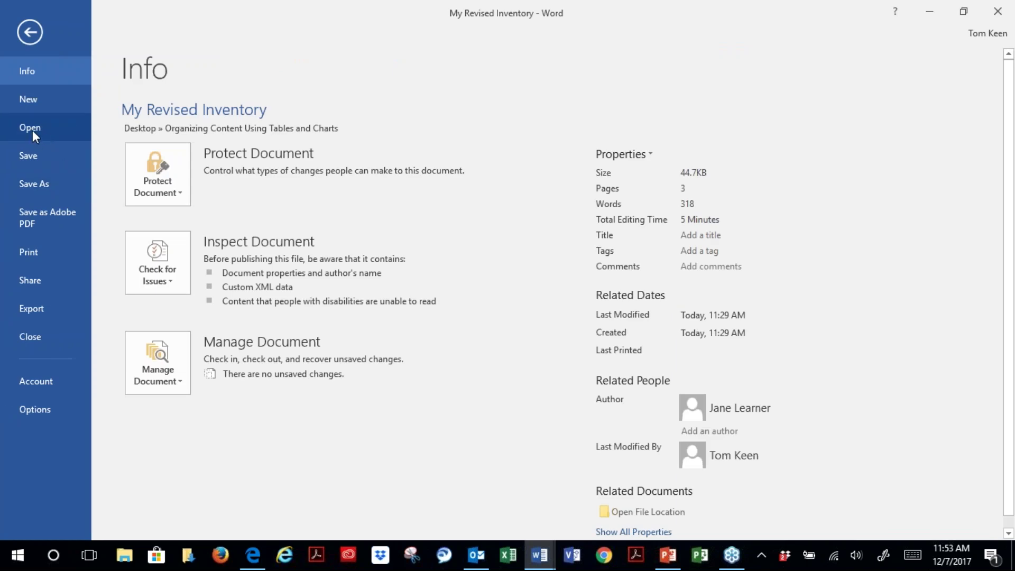
left_click(33, 130)
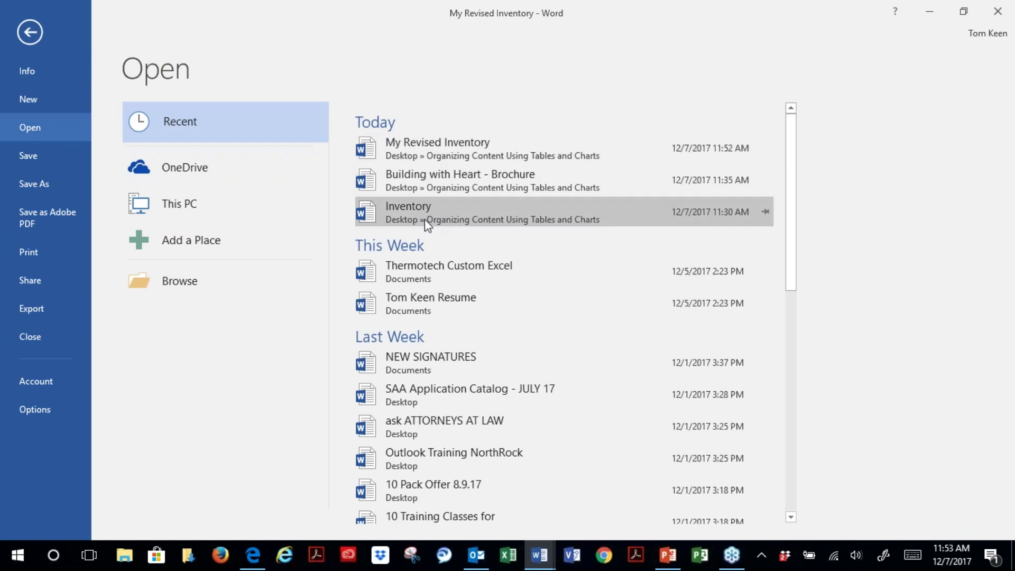
left_click(434, 193)
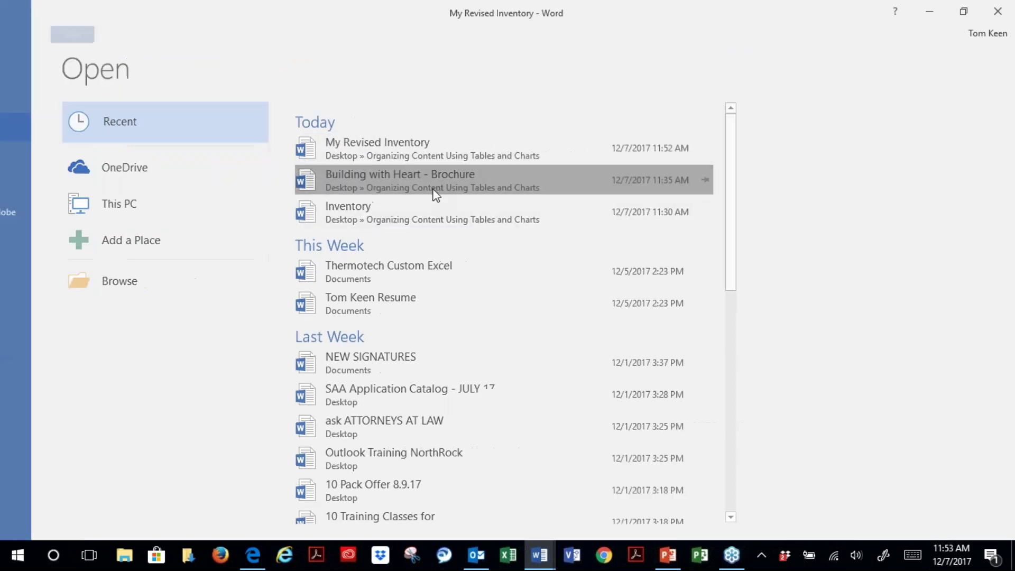
left_click(536, 217)
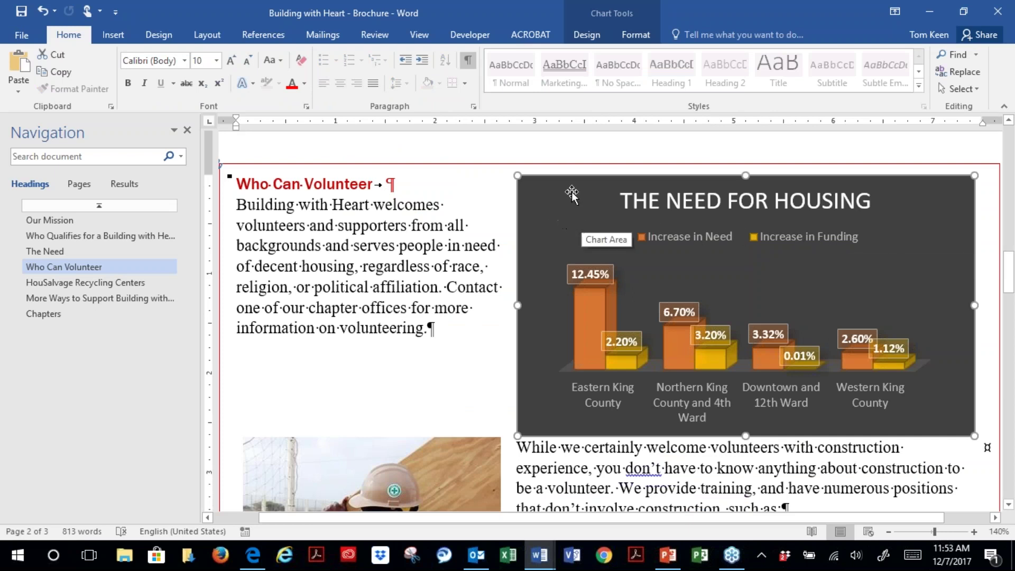
Step: Browse the chart's shape styles without applying one, then bring up its fill colour choices
left_click(638, 38)
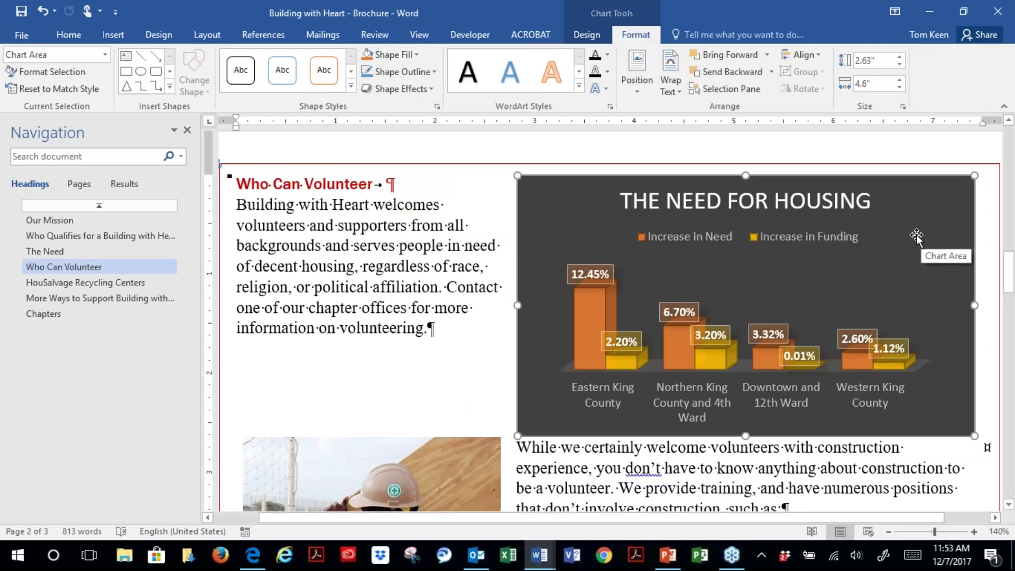
left_click(351, 85)
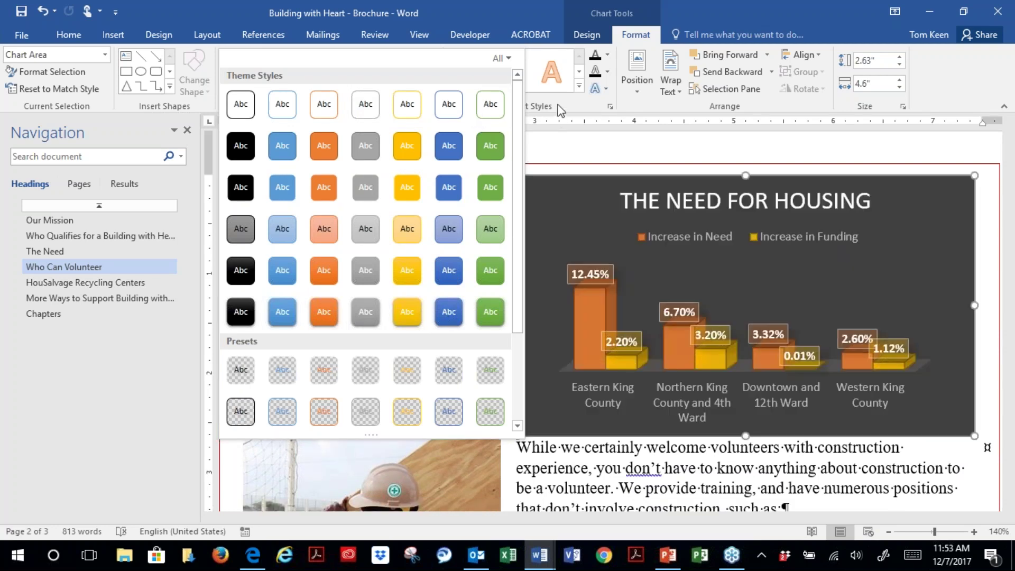
left_click(566, 109)
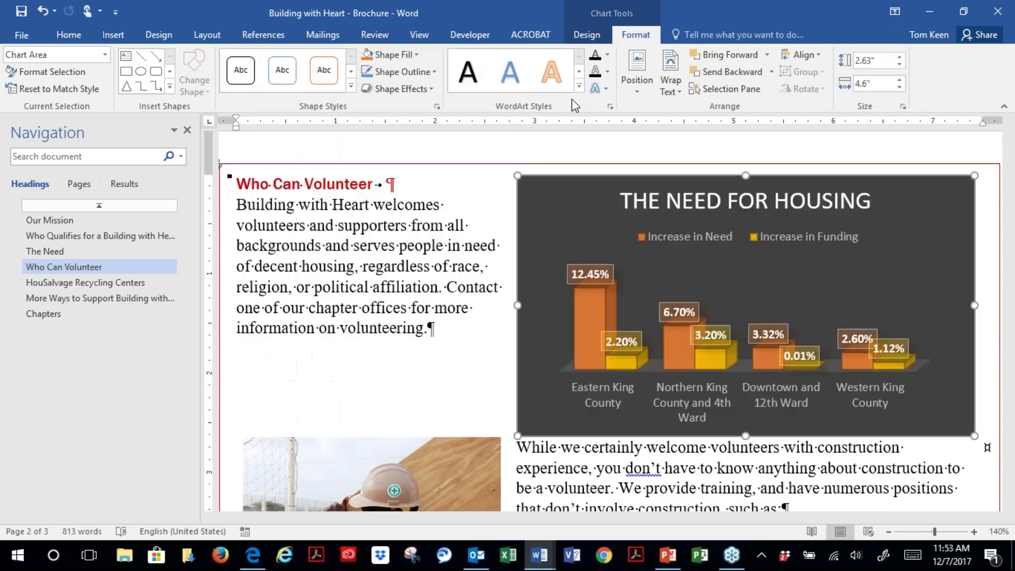
left_click(421, 56)
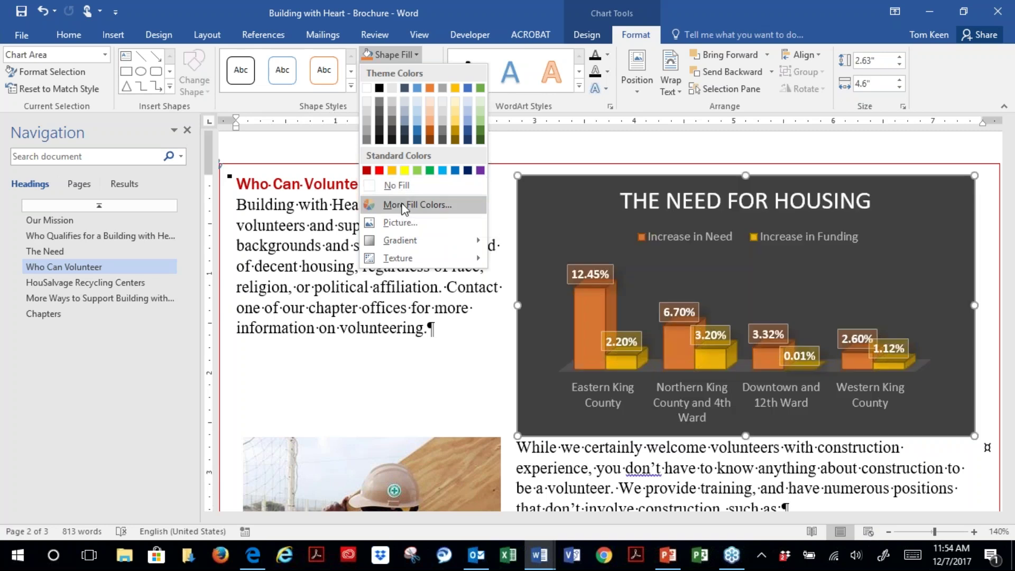
Step: Fill the chart area with custom light blue RGB 114/170/238 at 41% transparency
left_click(404, 205)
mouse_move(669, 243)
left_mouse_down()
mouse_move(579, 234)
mouse_move(299, 99)
left_mouse_up()
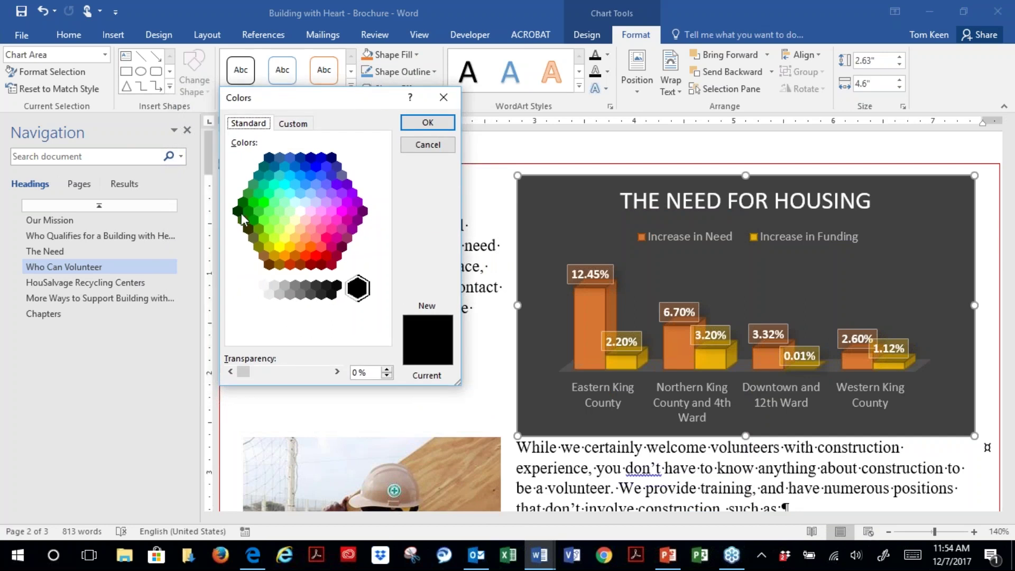
left_click(263, 203)
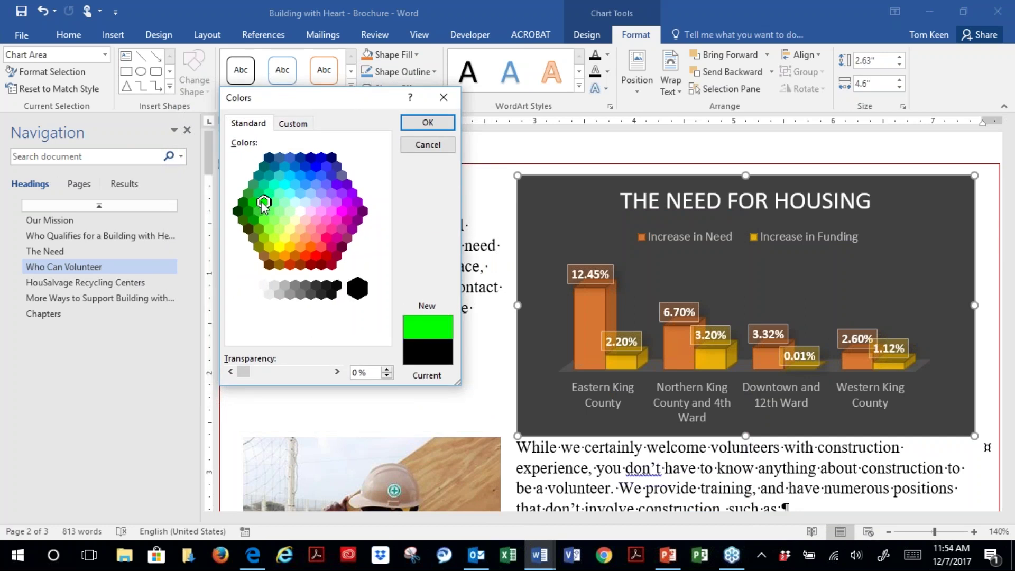
left_click(290, 126)
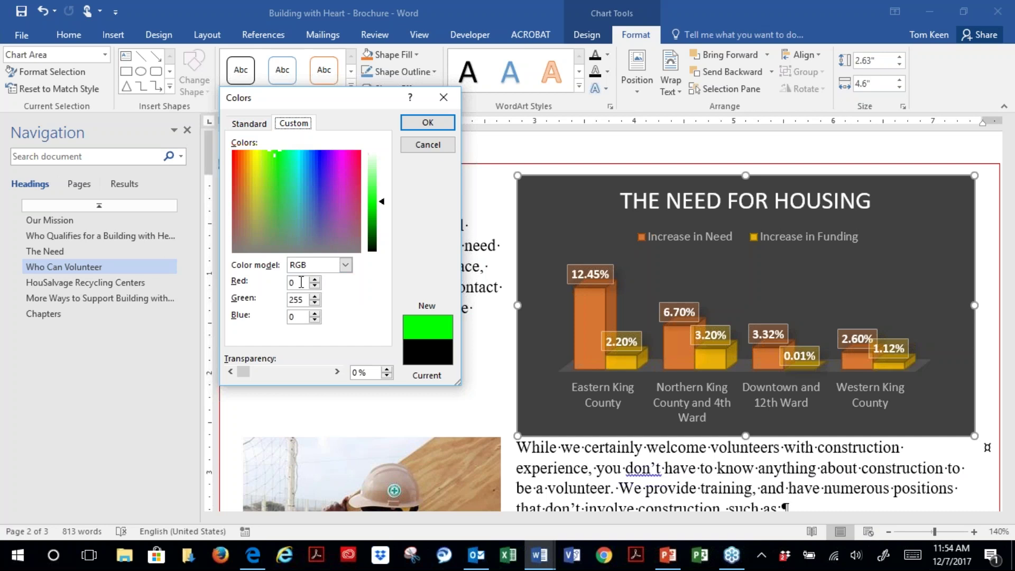
left_click_drag(301, 282, 281, 285)
left_click(308, 172)
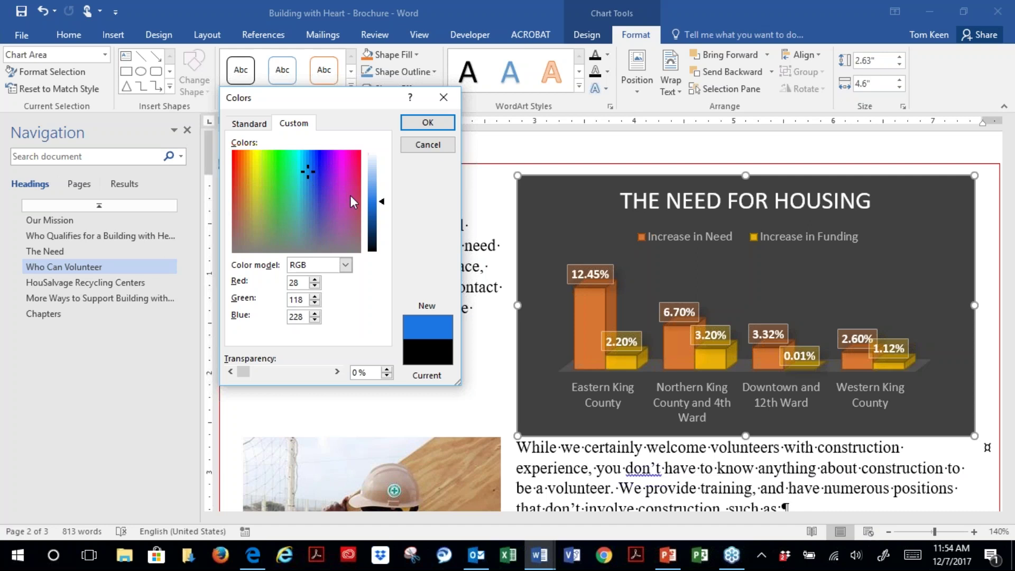
left_click_drag(385, 205, 388, 183)
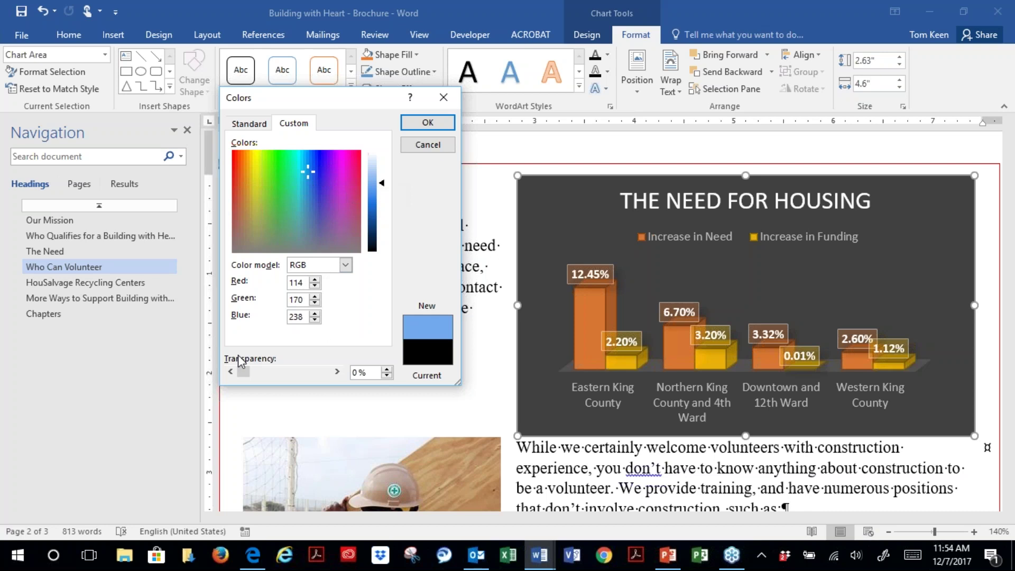
left_click_drag(238, 371, 273, 367)
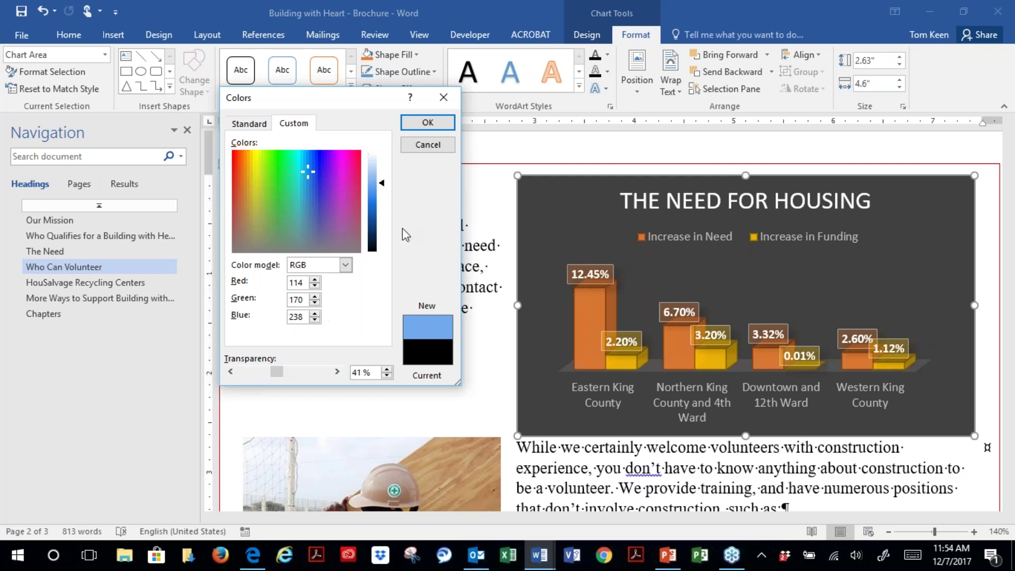
left_click(419, 125)
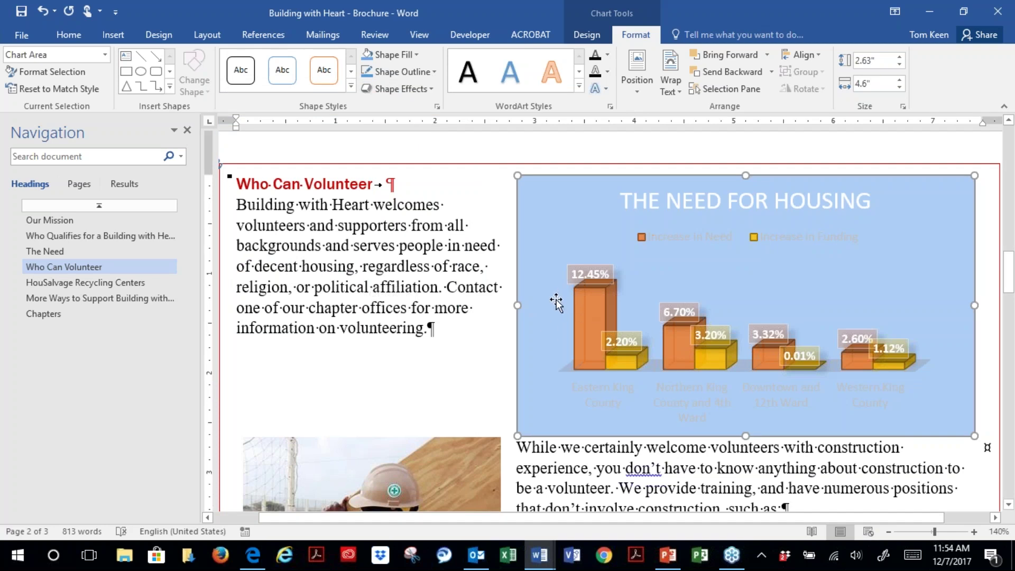
Step: Select the orange Increase in Need bars and bring up the shape style gallery for them
left_click(412, 55)
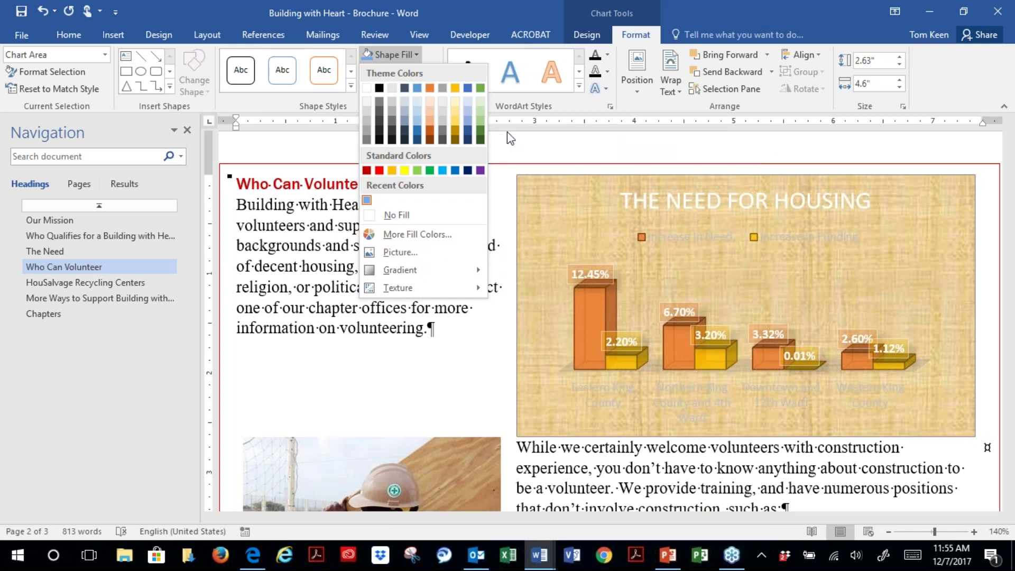
left_click(512, 149)
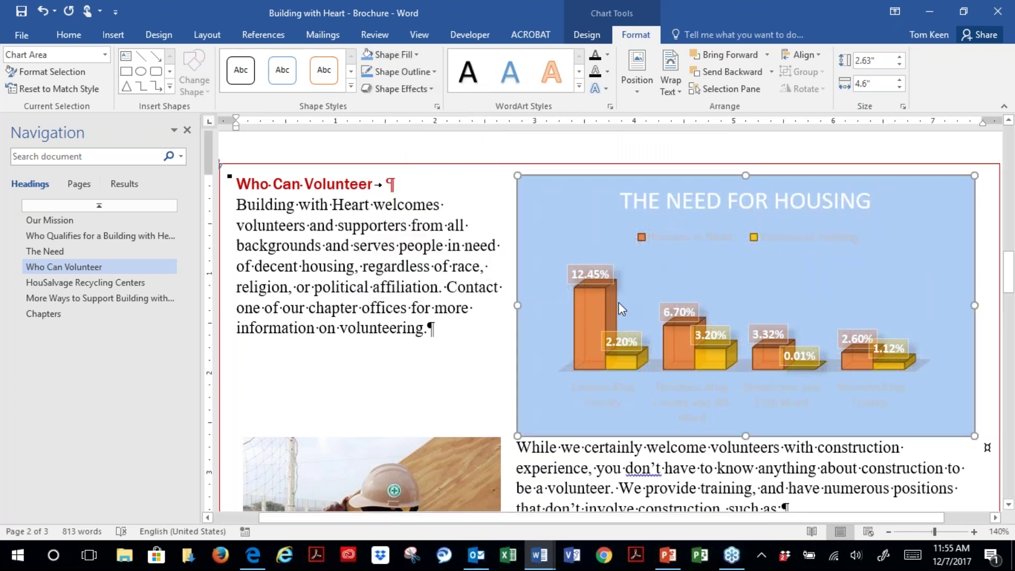
left_click(584, 311)
key("ctrl+y")
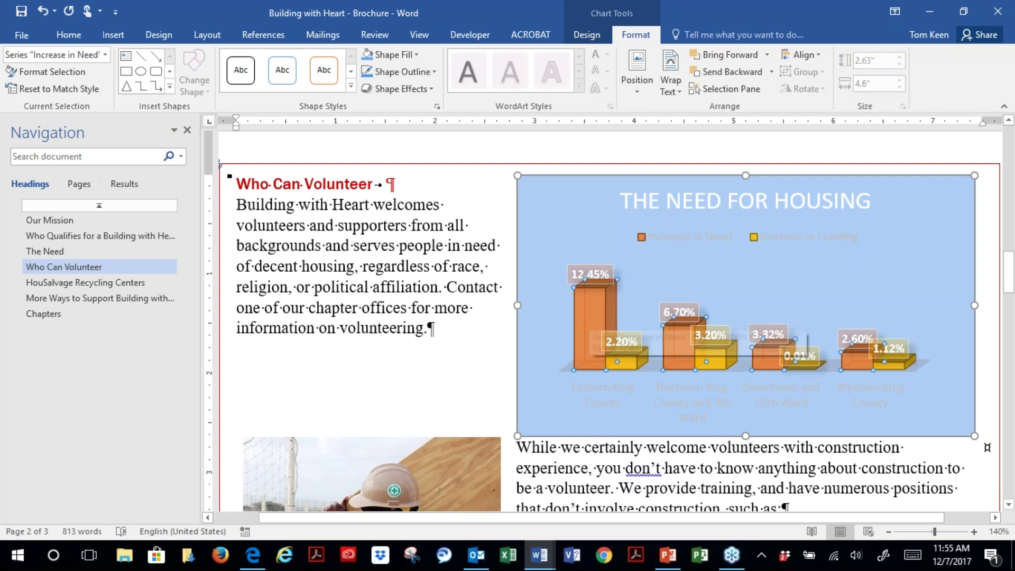
left_click(351, 87)
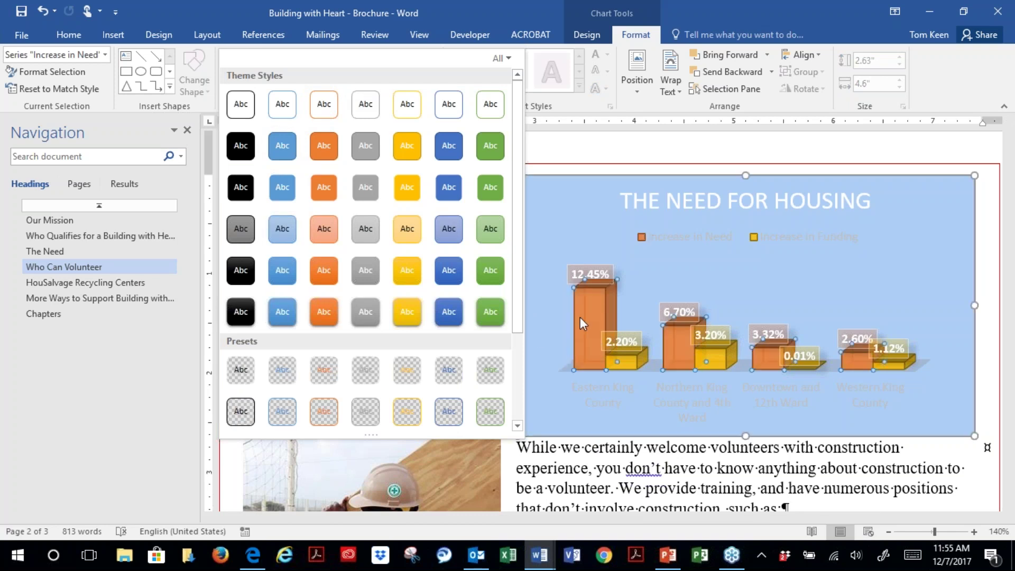
key("Escape")
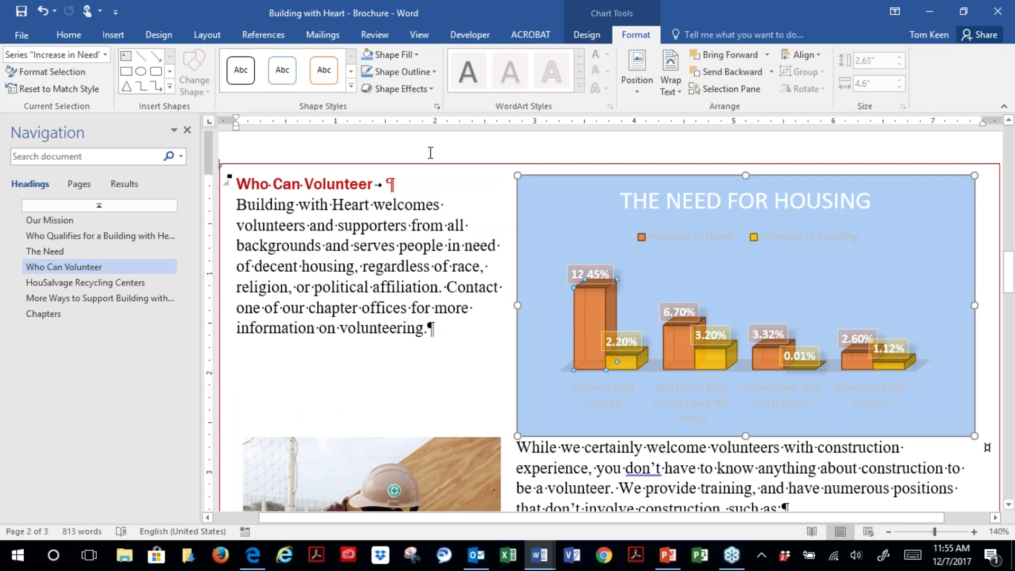
left_click(351, 86)
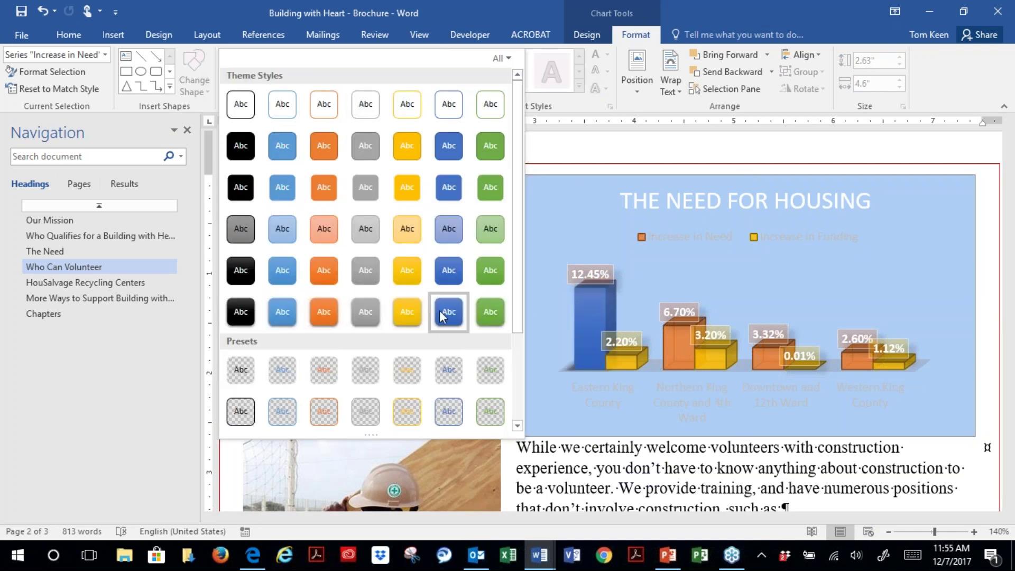
Step: Apply the green shape style to the 12.45% Eastern King County bar
left_click(481, 315)
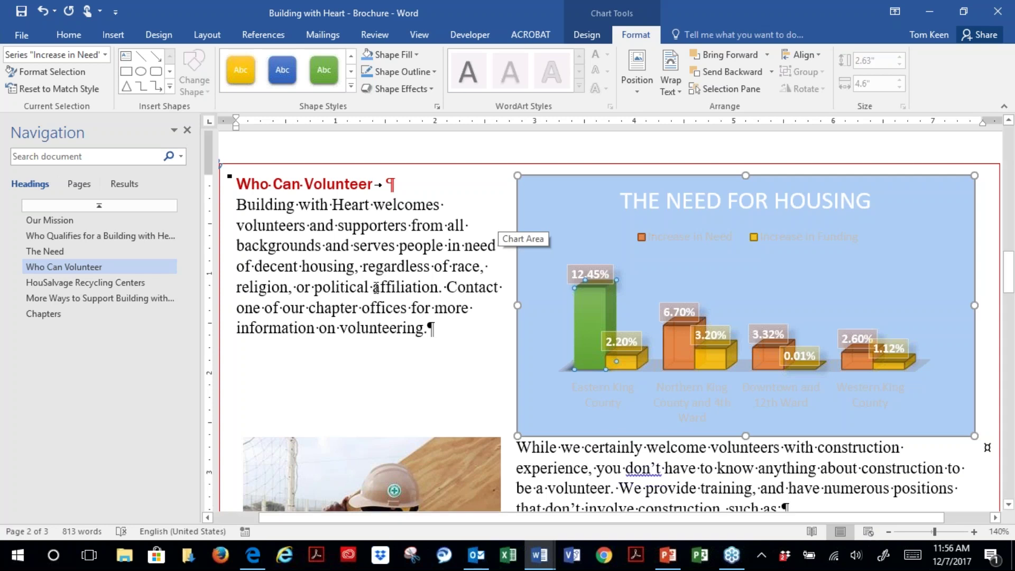
scroll(403, 302, "down", 2)
scroll(404, 303, "down", 3)
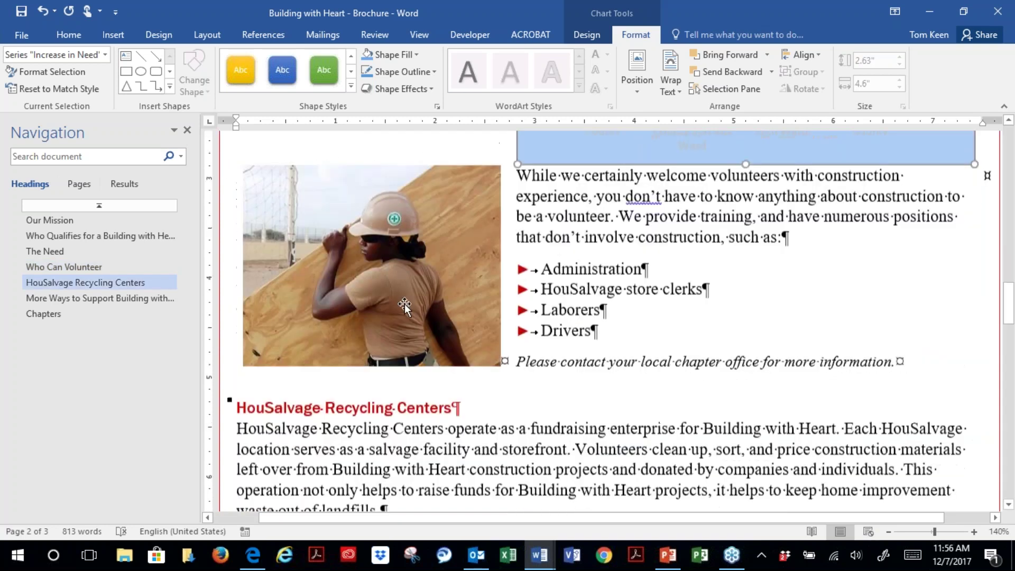
scroll(407, 307, "down", 10)
scroll(411, 312, "down", 6)
scroll(413, 310, "up", 5)
scroll(413, 311, "up", 3)
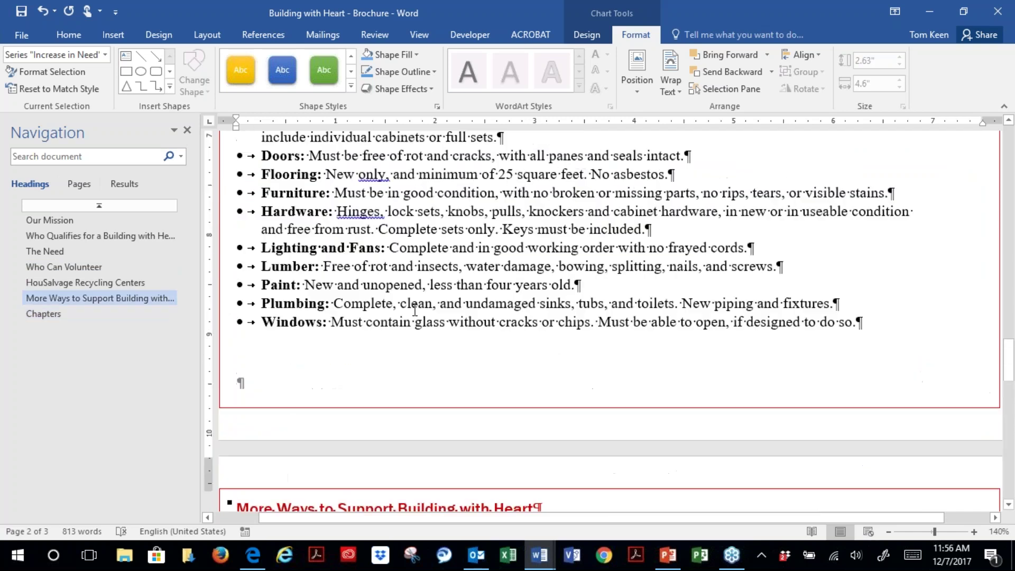
scroll(416, 311, "up", 4)
scroll(415, 311, "up", 4)
scroll(415, 311, "up", 6)
scroll(415, 311, "up", 8)
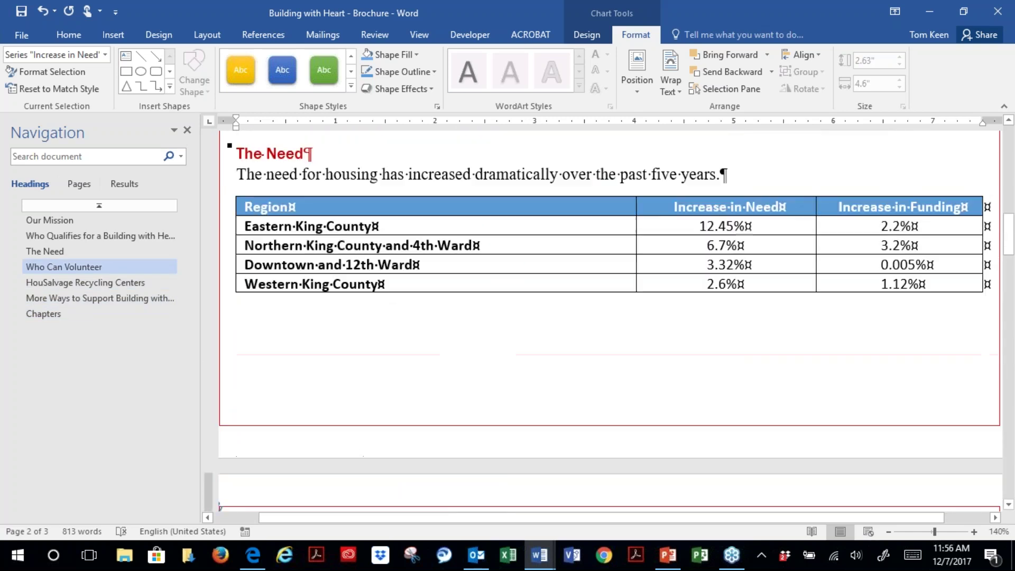
scroll(415, 311, "up", 1)
scroll(415, 311, "up", 3)
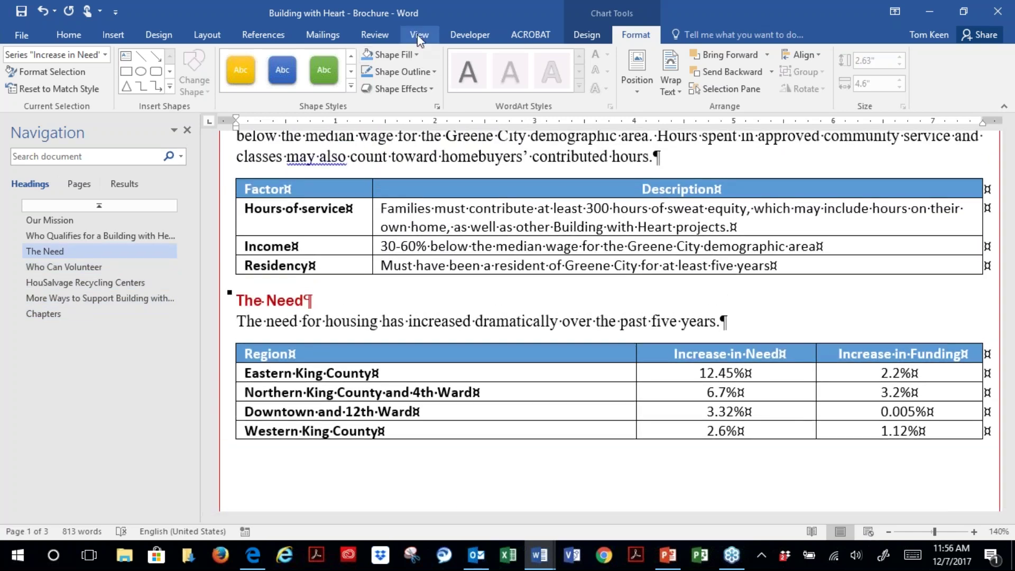
left_click(419, 34)
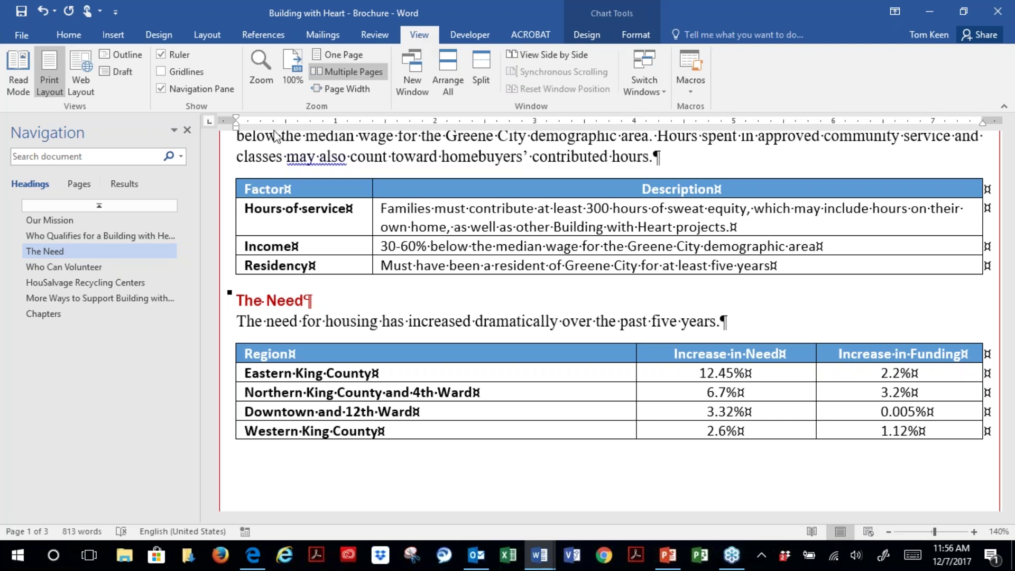
left_click(166, 91)
left_click(166, 91)
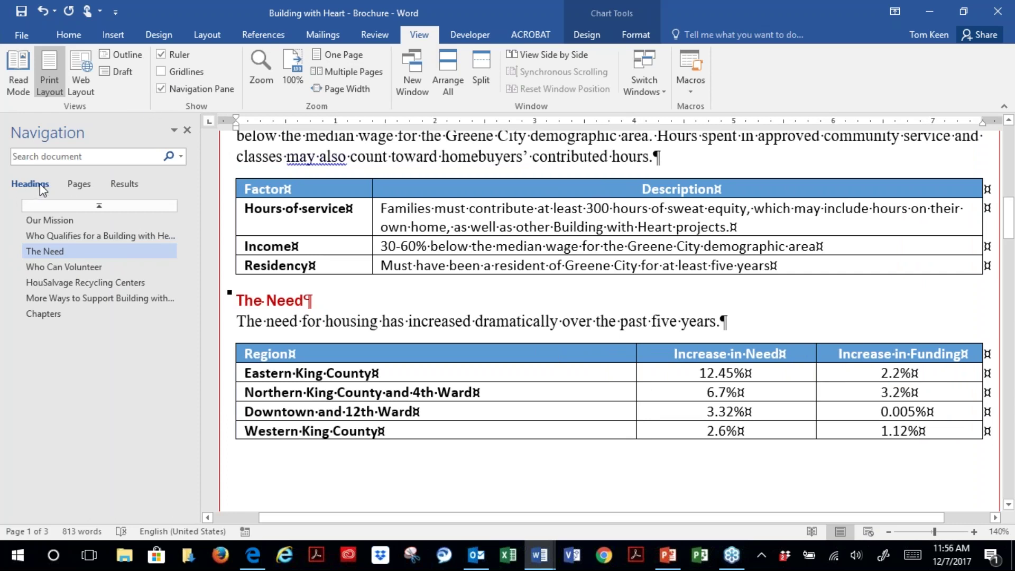
left_click(276, 300)
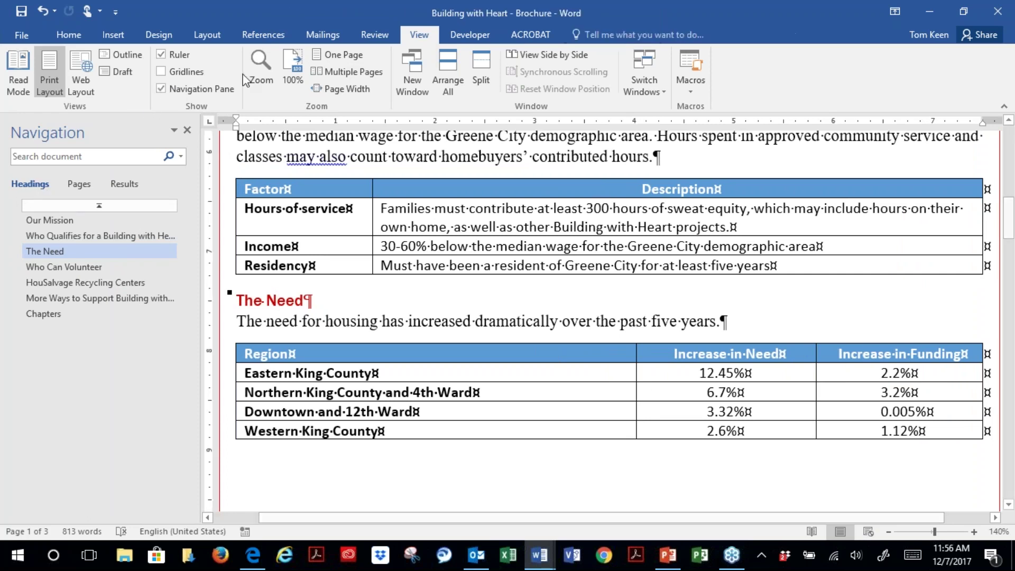
left_click(69, 35)
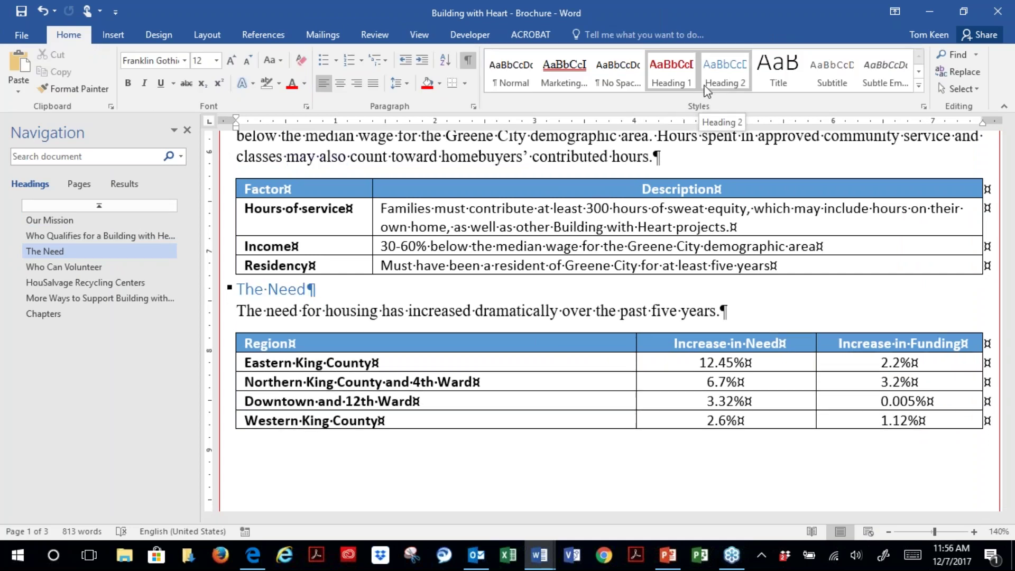
left_click(670, 77)
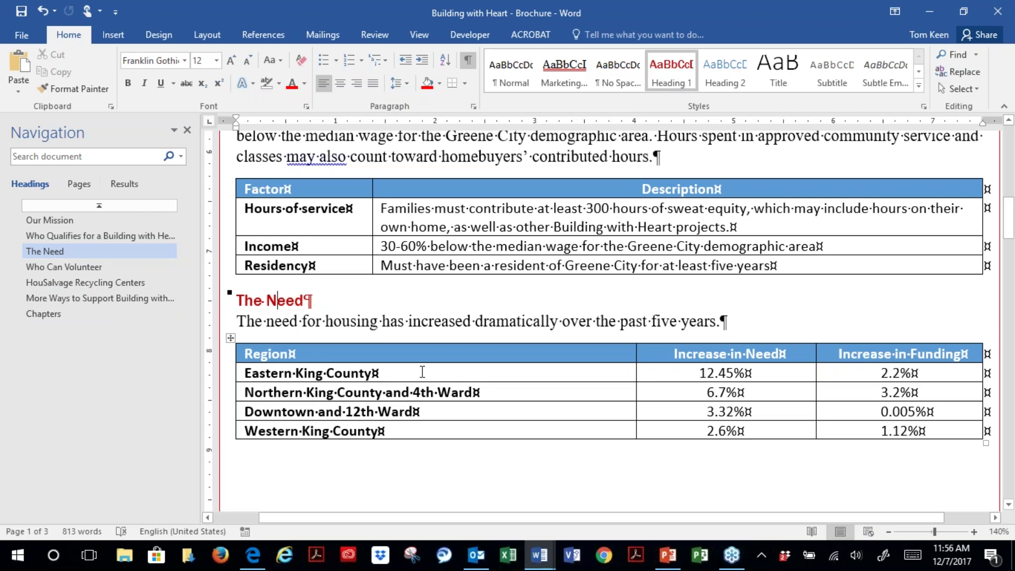
scroll(422, 372, "down", 5)
scroll(369, 424, "down", 3)
scroll(375, 425, "down", 5)
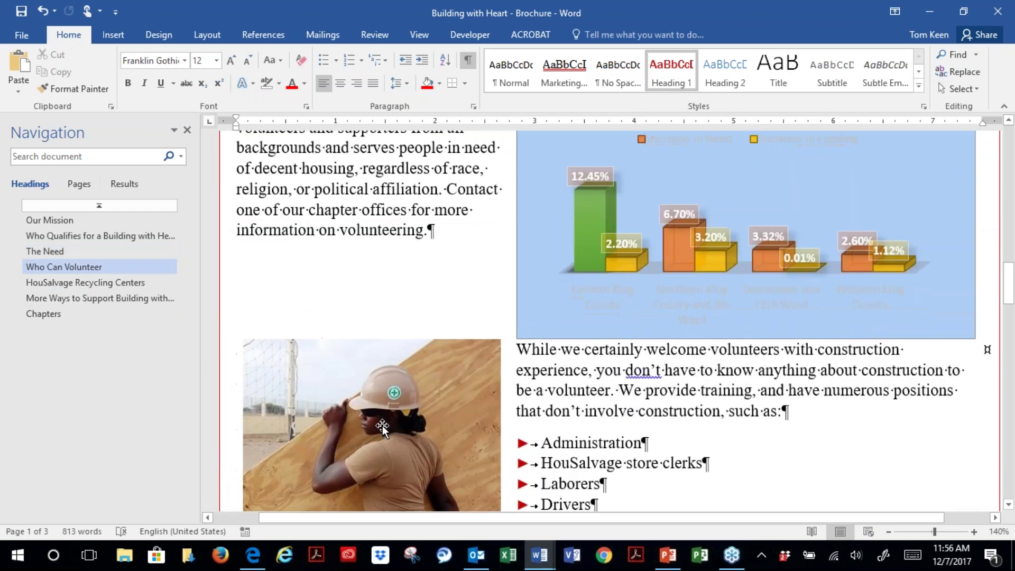
scroll(382, 429, "down", 3)
scroll(554, 315, "up", 2)
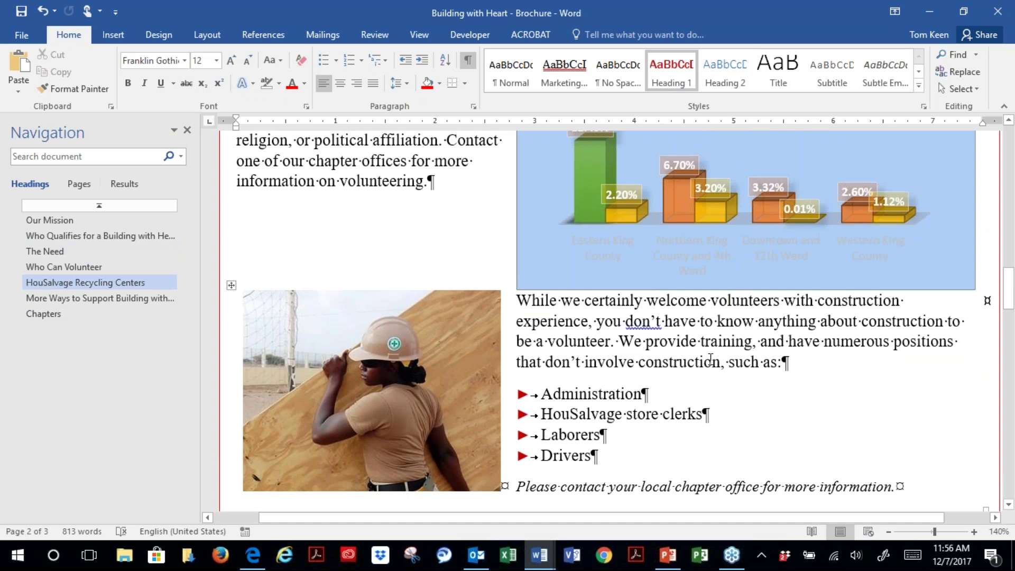
left_click(776, 365)
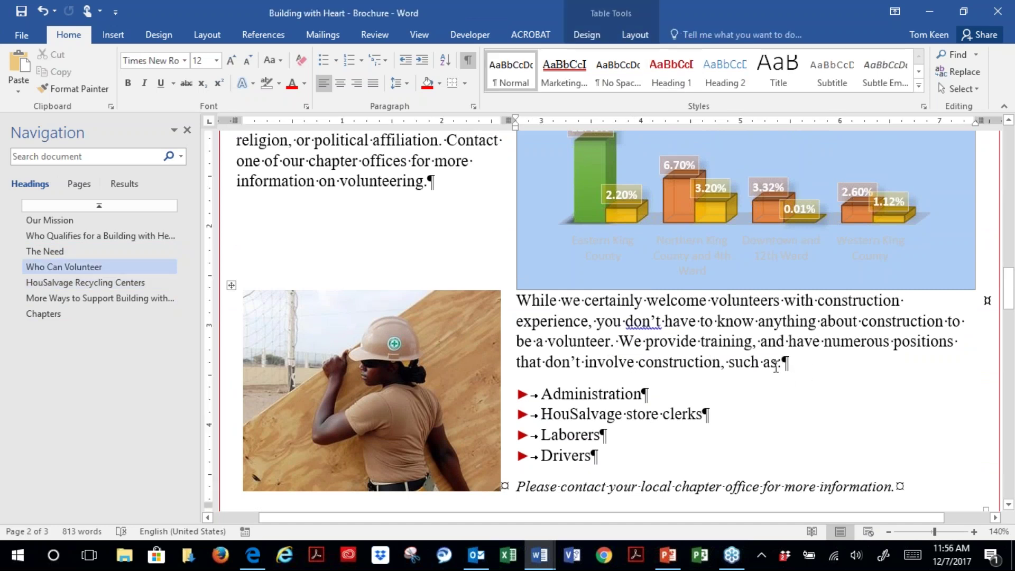
Step: Insert a 'Training' line above the volunteer positions list and style it Heading 1
key("Return")
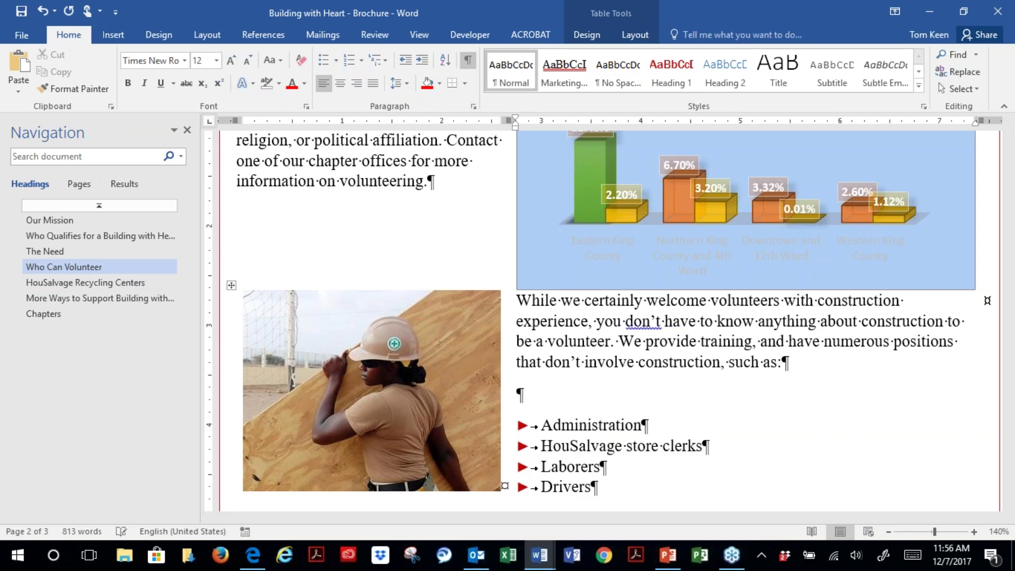
type("Training")
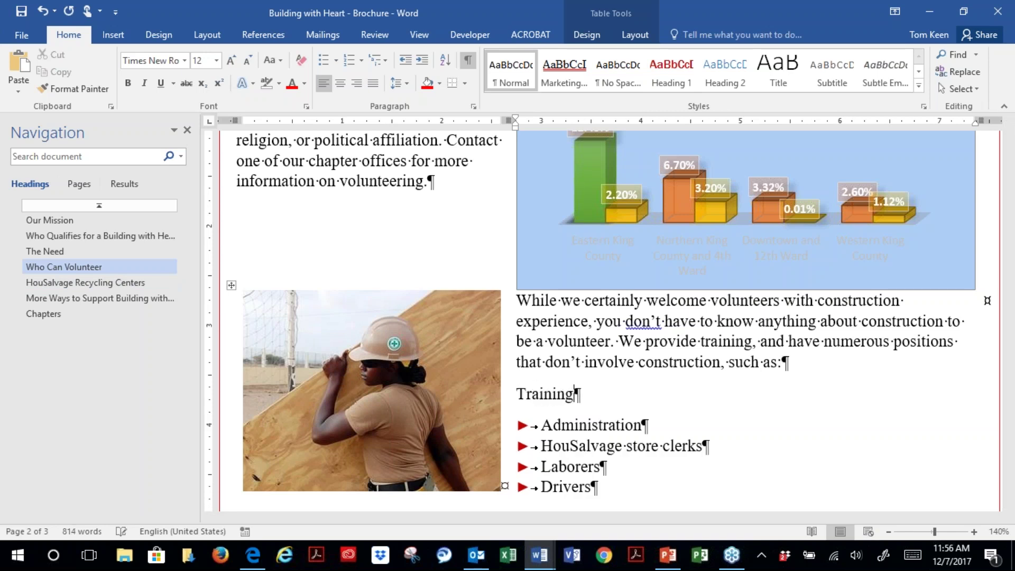
left_click(676, 87)
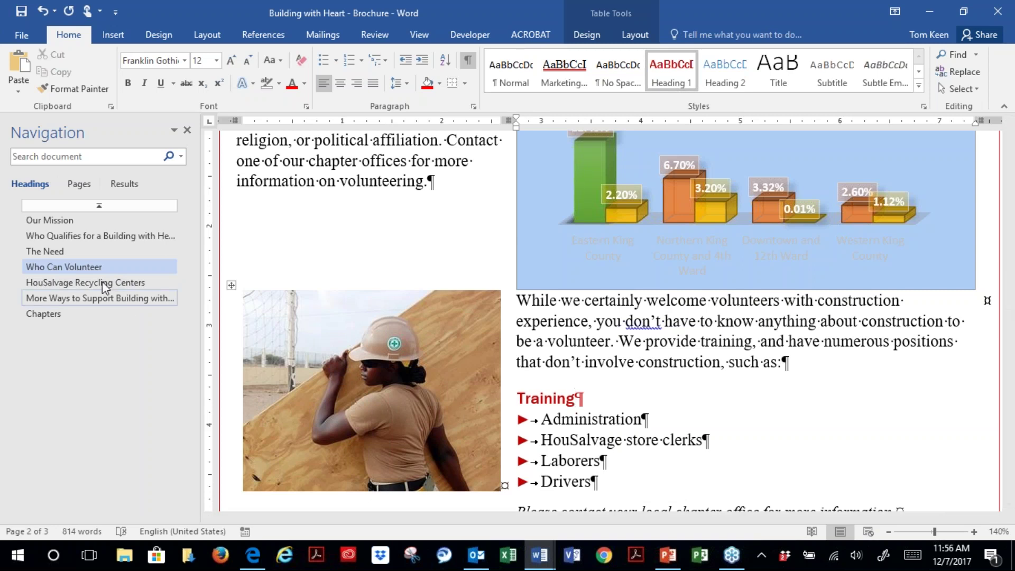
left_click(79, 185)
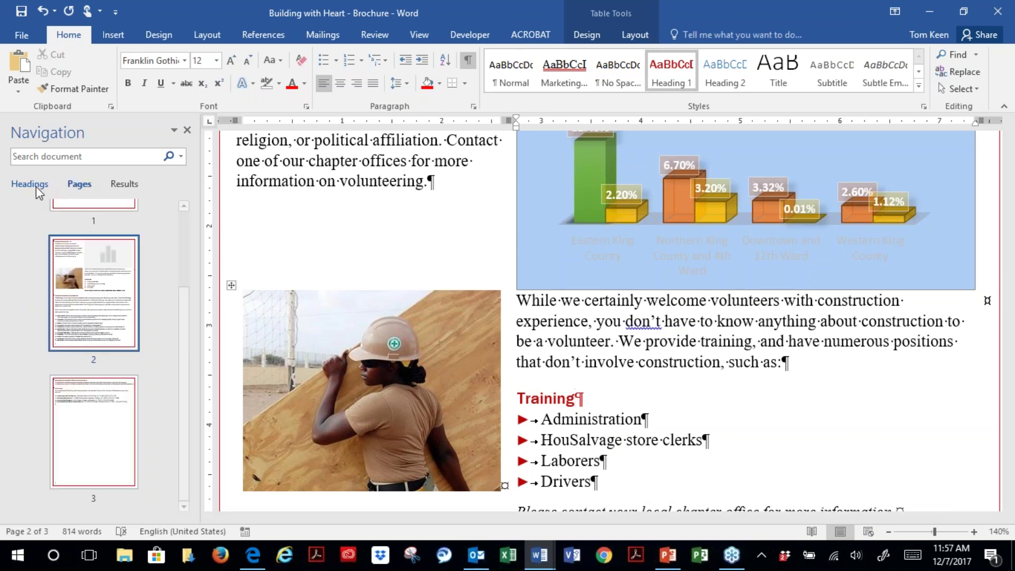
Step: Jump through the headings: Our Mission, Who Qualifies, The Need, HouSalvage Recycling Centers, More Ways to Support
left_click(38, 187)
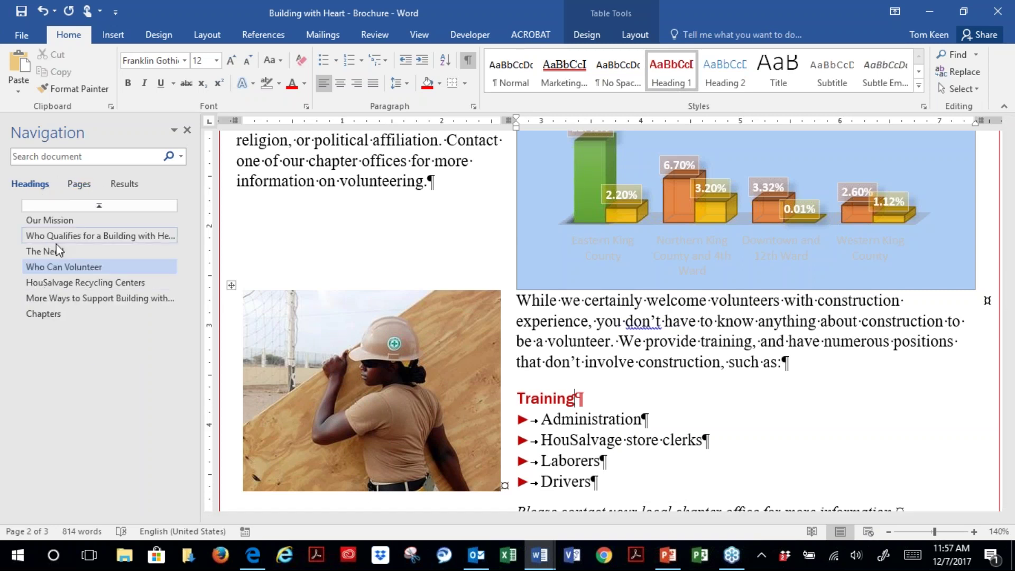
left_click(68, 224)
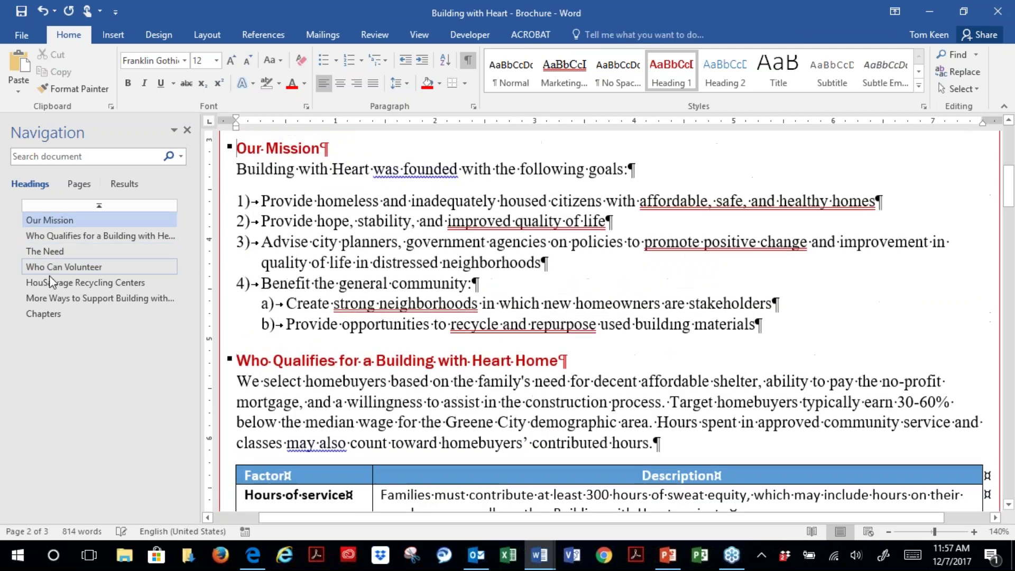
left_click(46, 282)
left_click(43, 298)
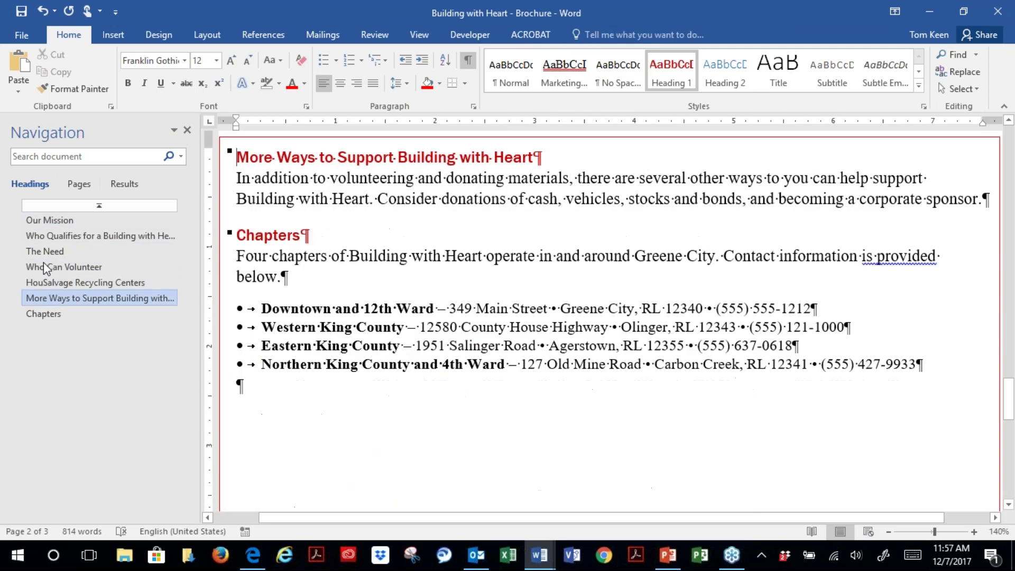
left_click(36, 225)
left_click(42, 236)
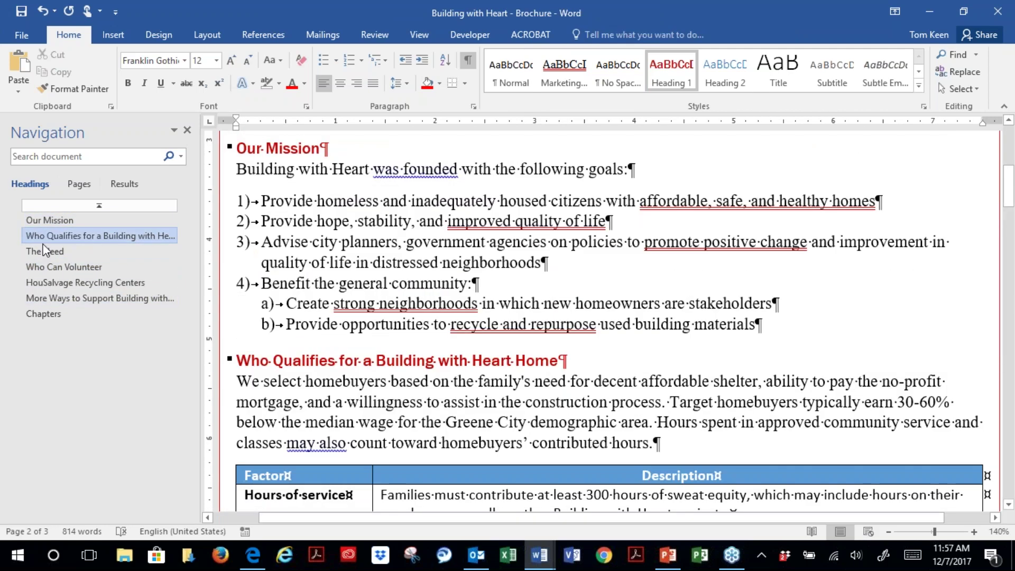
left_click(43, 252)
left_click(55, 282)
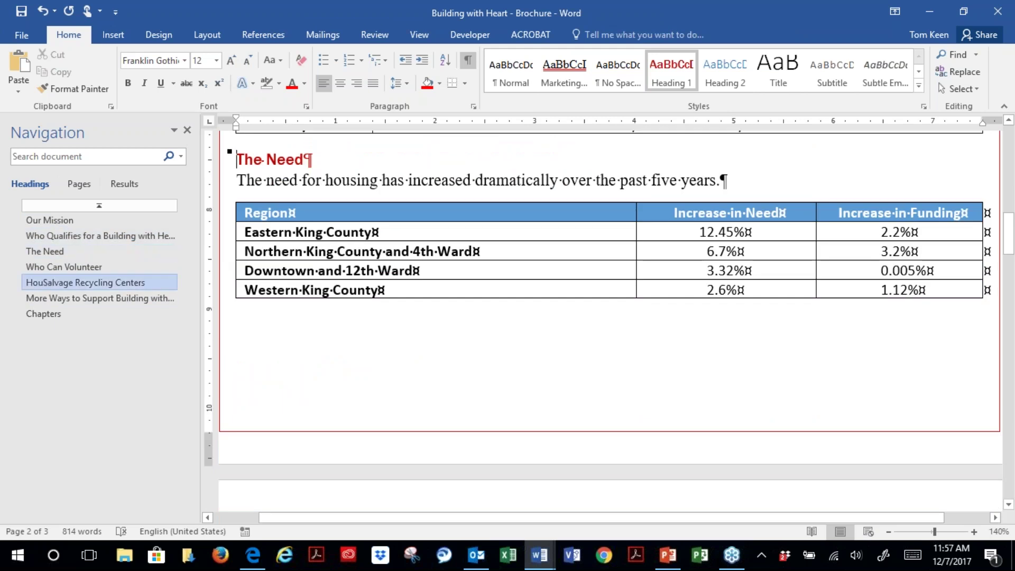
left_click(60, 296)
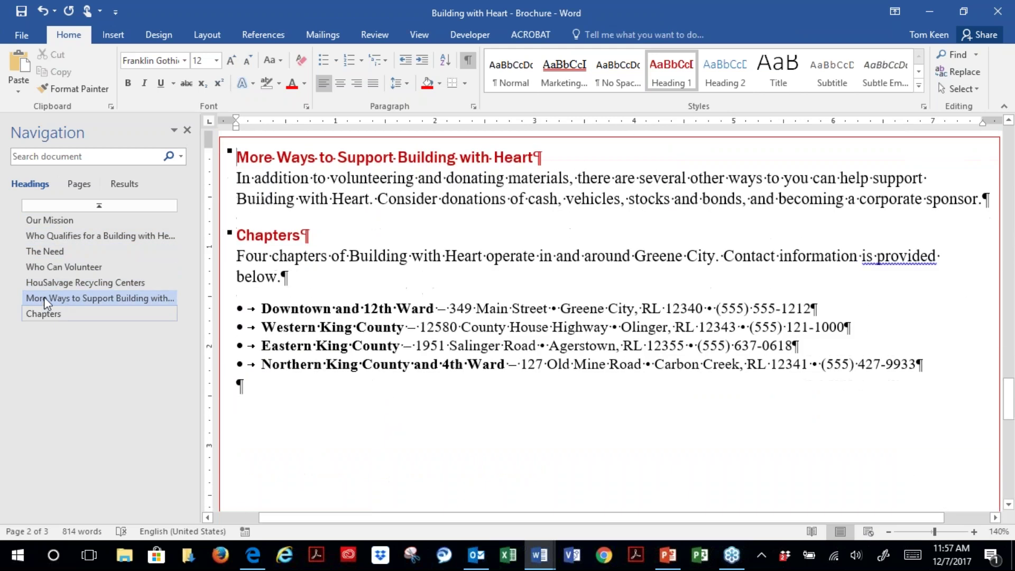
Step: Browse the page thumbnails and return to the brochure's first page
left_click(80, 185)
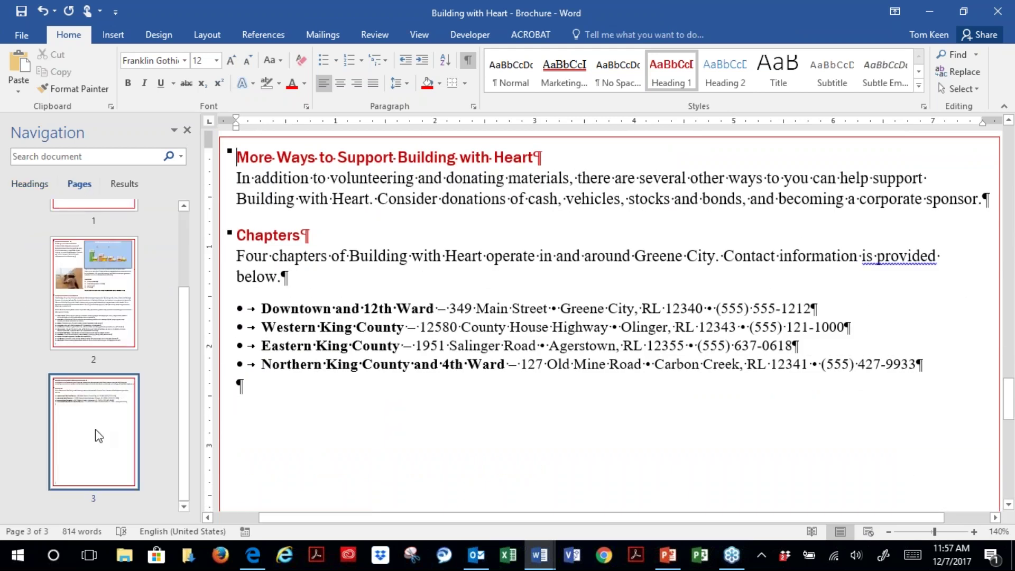
left_click(111, 328)
scroll(90, 275, "up", 5)
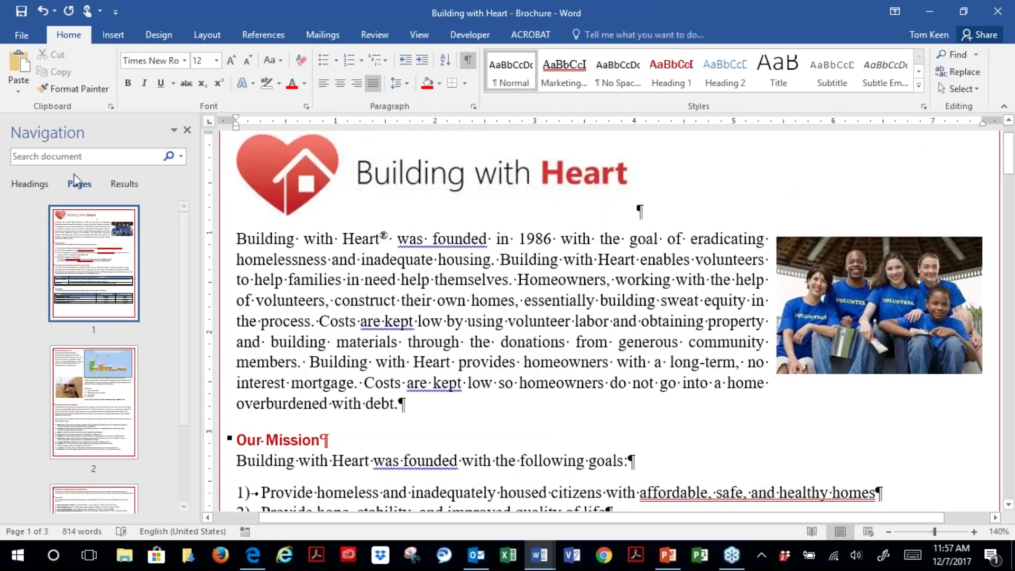
left_click(50, 159)
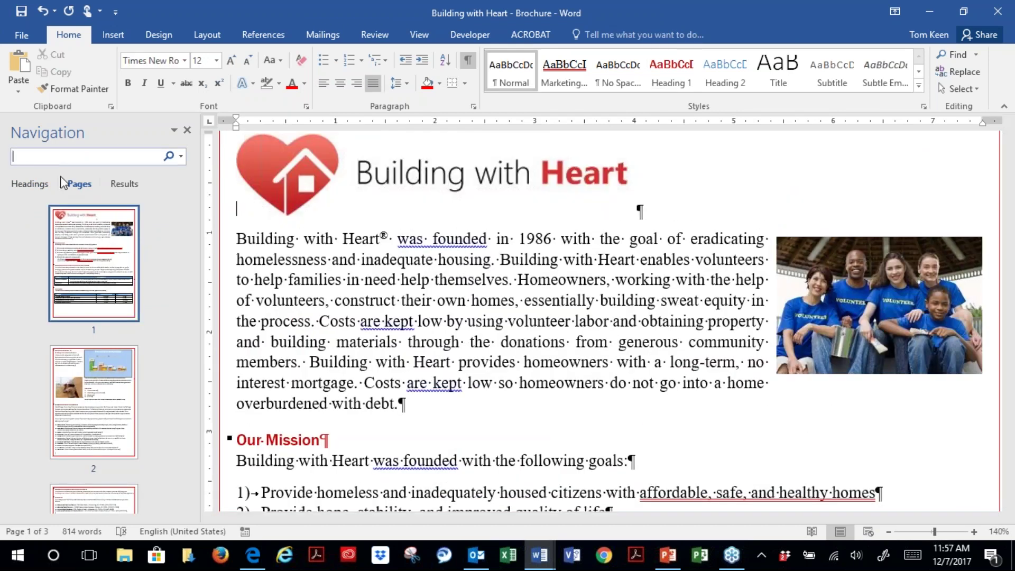
Step: Search the brochure for 'Heart' and step through five of its 13 matches
type("Heart")
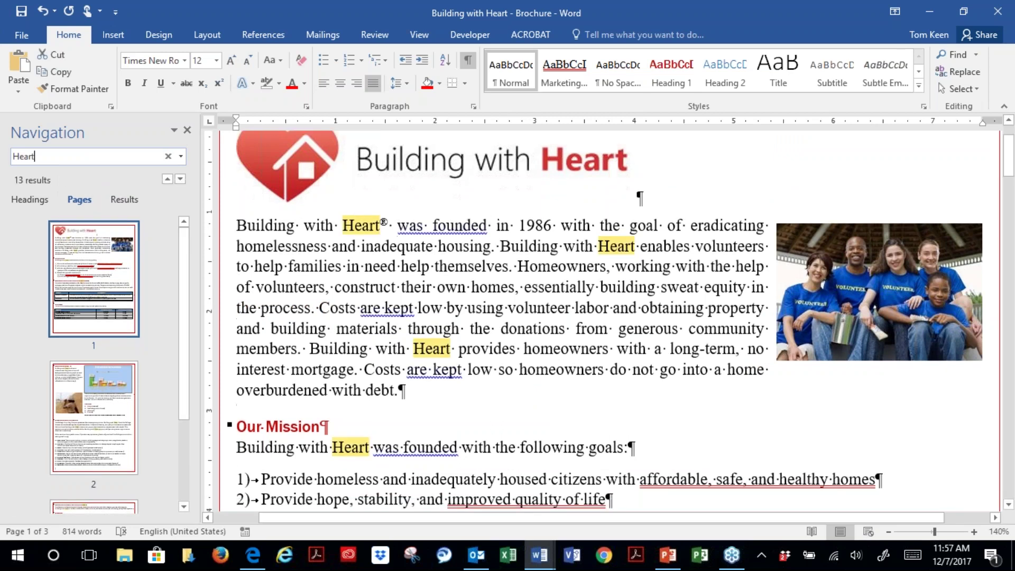
left_click(131, 201)
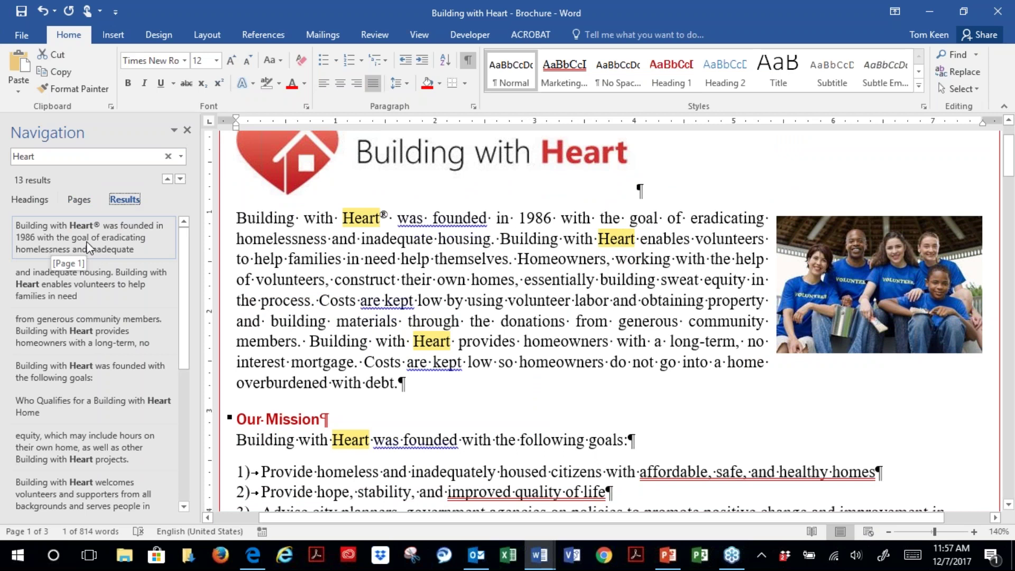
left_click(91, 248)
left_click(75, 294)
left_click(62, 325)
left_click(47, 372)
left_click(33, 414)
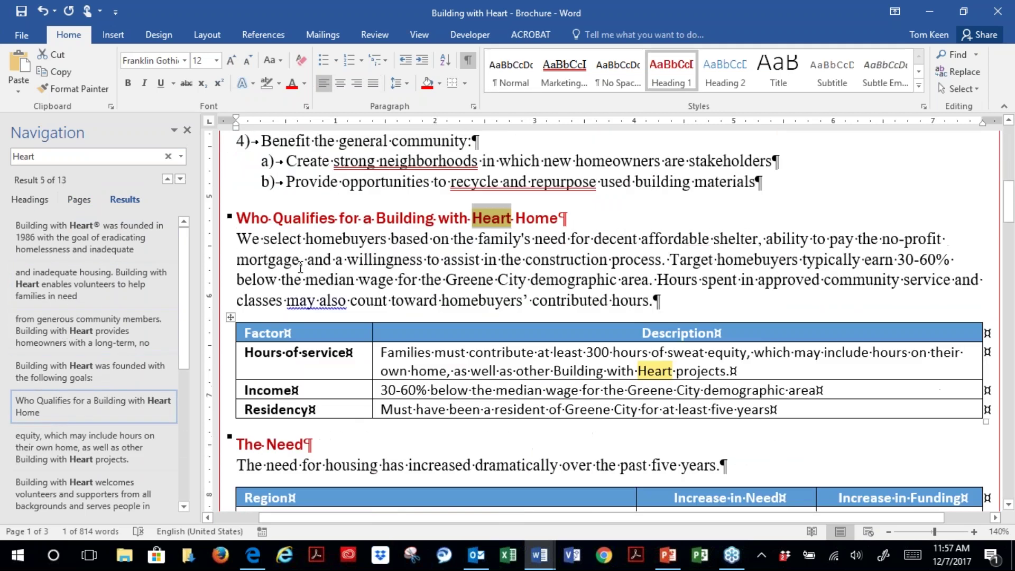
Step: Clear the Heart search, show the heading list, and scroll back to the first page
left_click(168, 157)
left_click(38, 184)
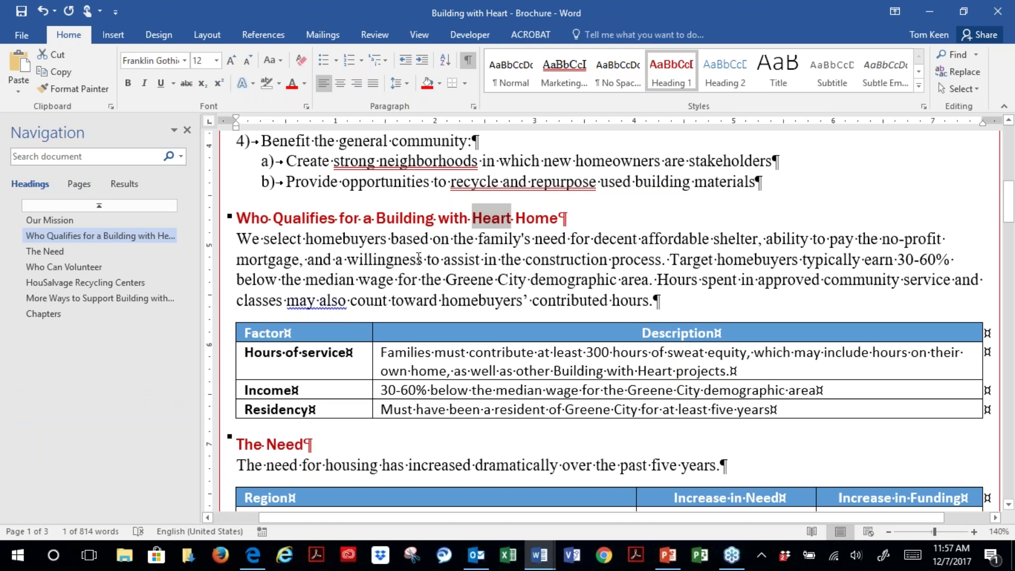
scroll(418, 257, "up", 1)
scroll(449, 270, "up", 3)
scroll(502, 291, "up", 5)
scroll(544, 306, "up", 1)
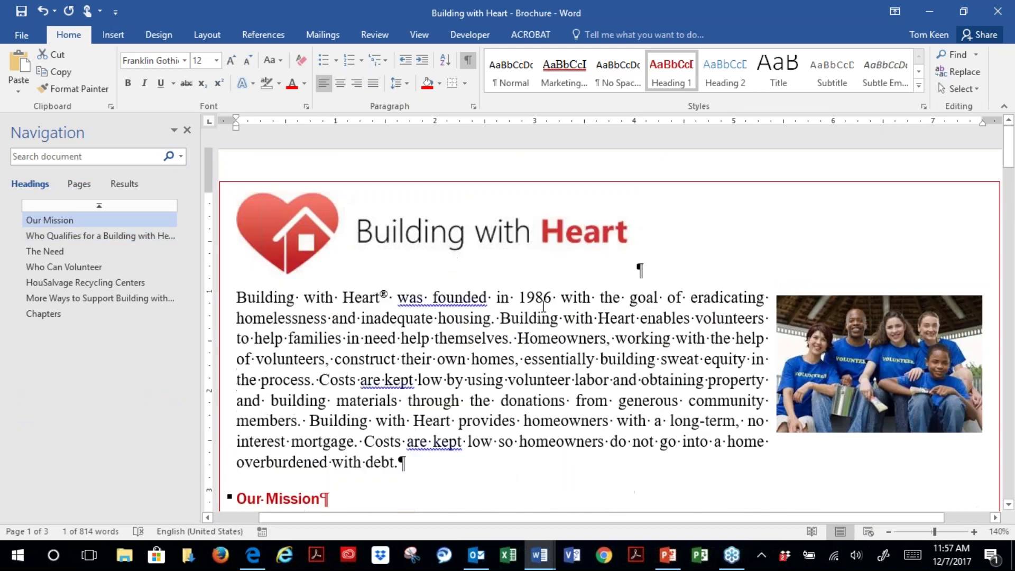